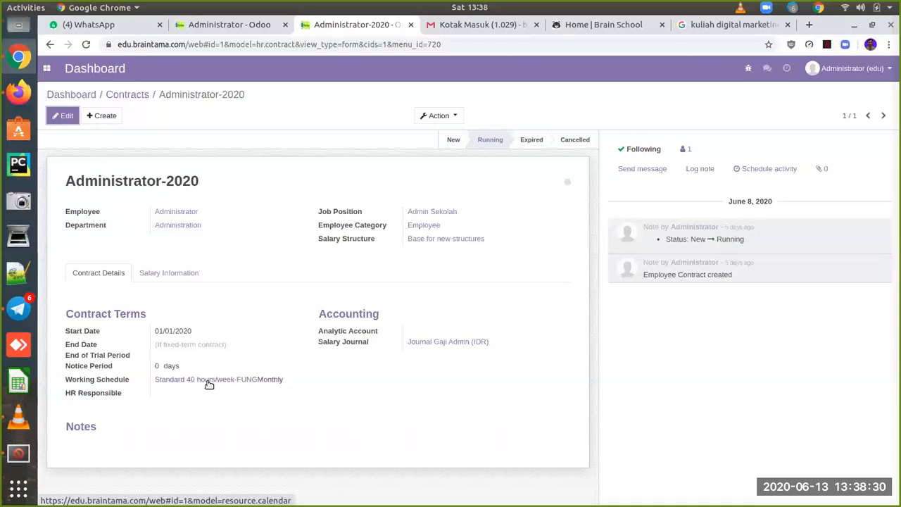
Step: Open the 'Standard 40 hours/week-FUNG' schedule to view its Monday–Friday 08:00–12:00 and 13:00–17:00 hours
left_click(210, 385)
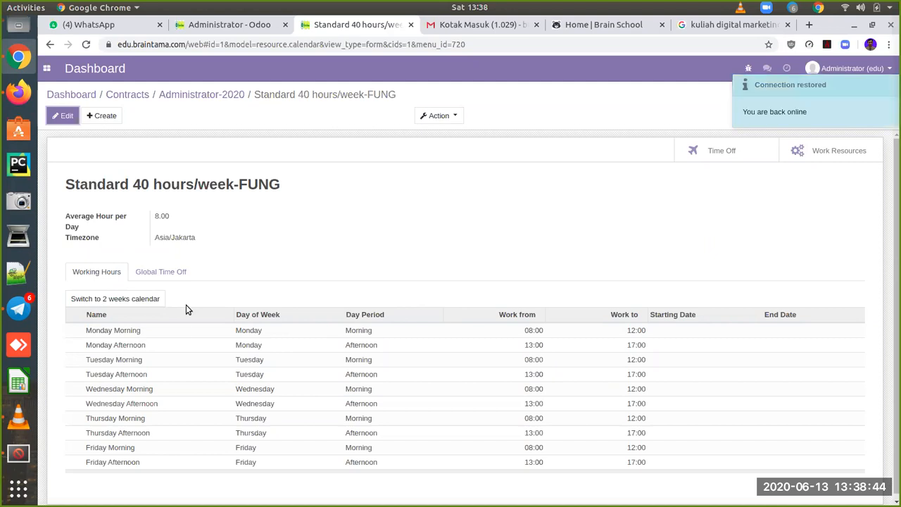
mouse_move(328, 334)
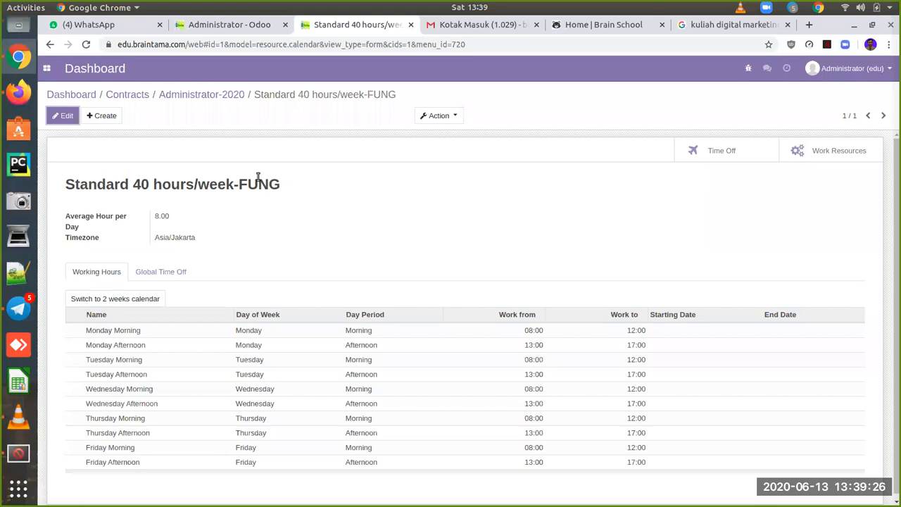
Step: Return to the Administrator-2020 contract form using its breadcrumb
left_click(230, 95)
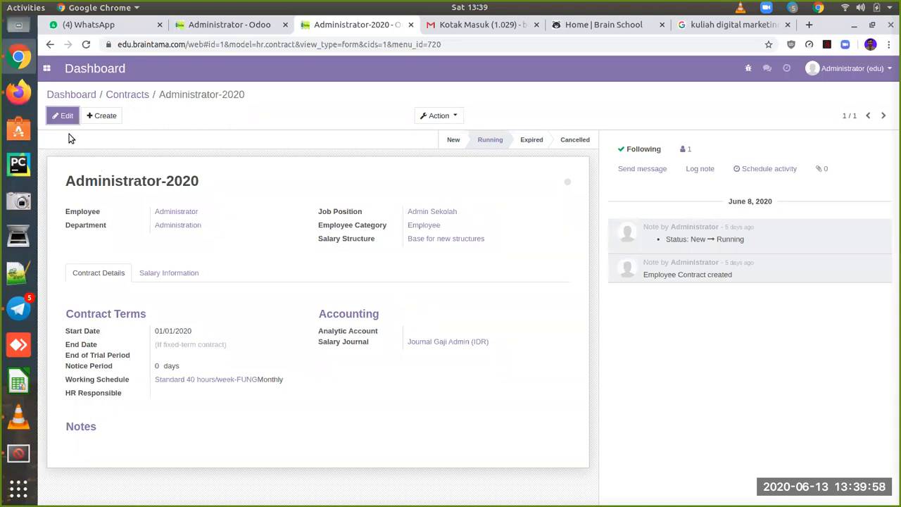
Step: Edit the contract, keep the Employee category, and close Journal Gaji Admin unchanged
left_click(61, 117)
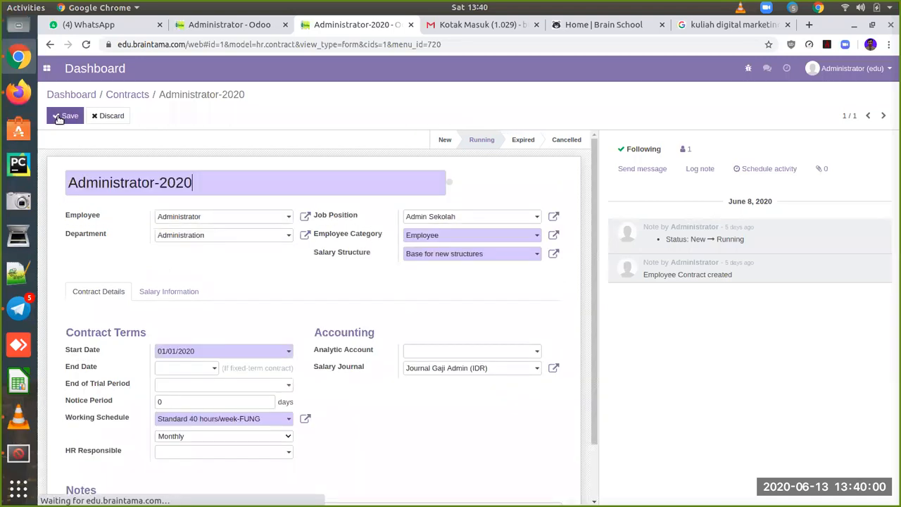
left_click(470, 236)
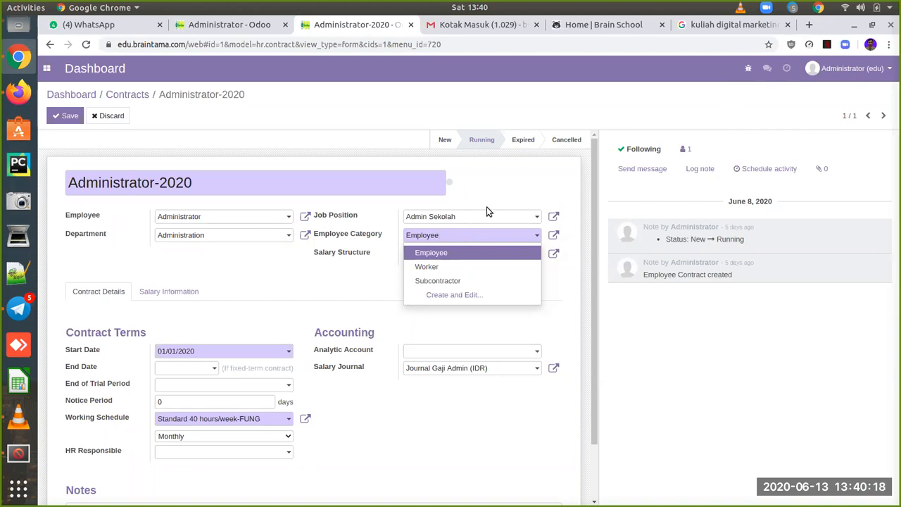
key("Return")
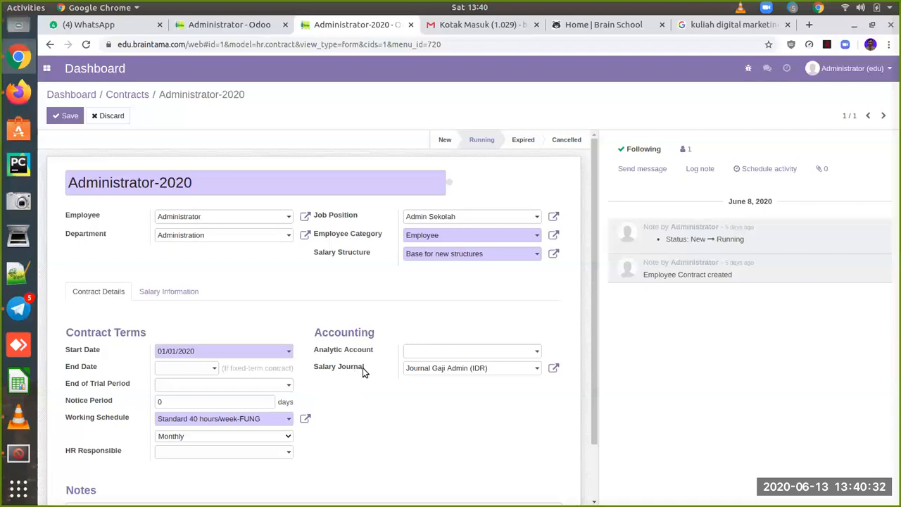
left_click(555, 369)
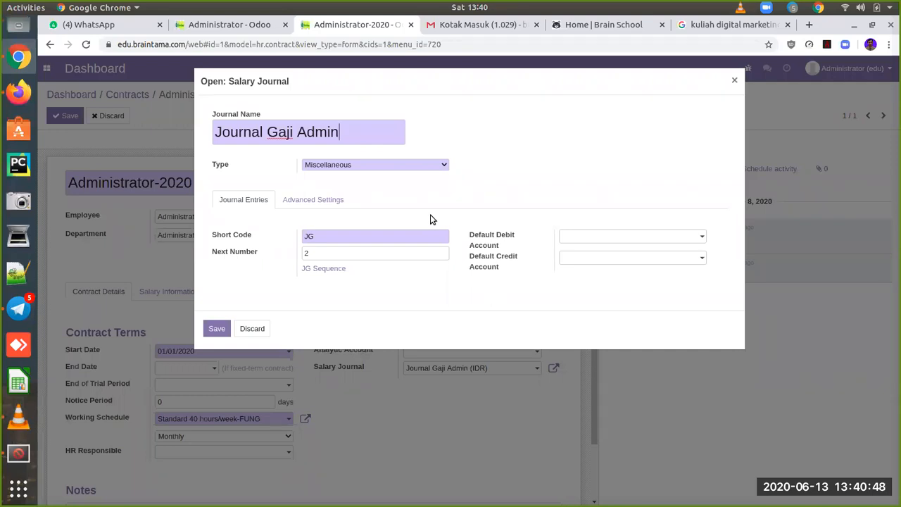
left_click(251, 329)
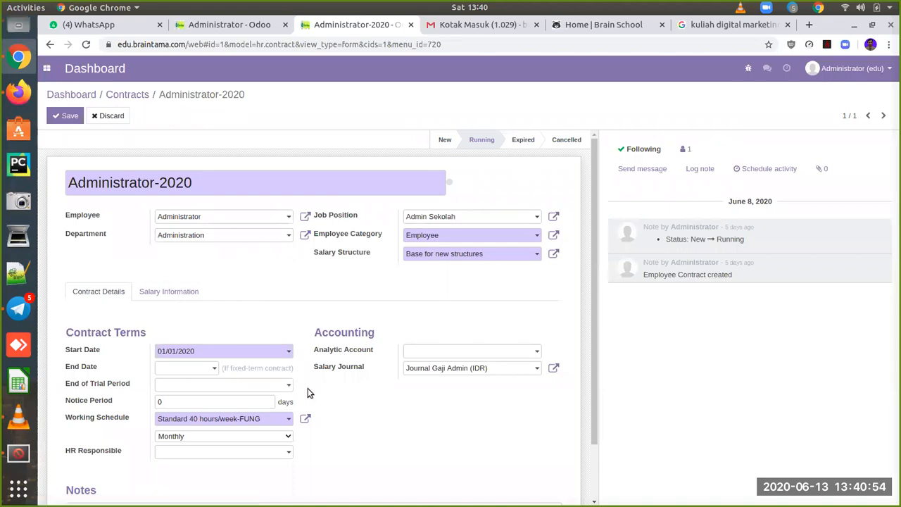
scroll(307, 393, "down", 2)
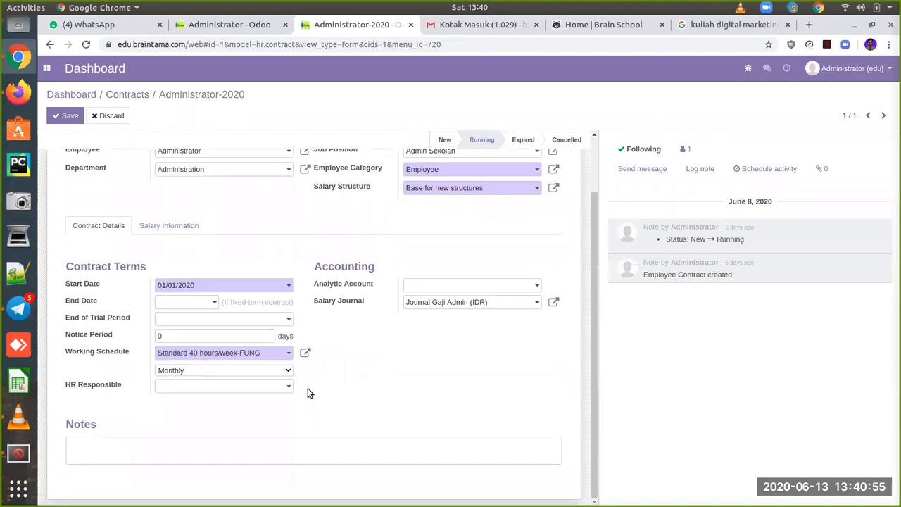
Step: Review the Rp5,000,000.00 wage and allowances, then open the Base for new structures salary structure
left_click(170, 235)
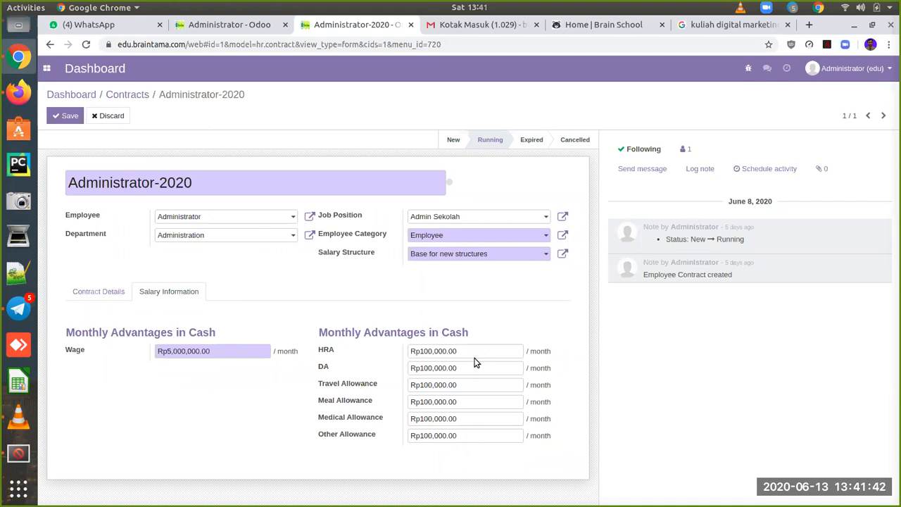
left_click(563, 255)
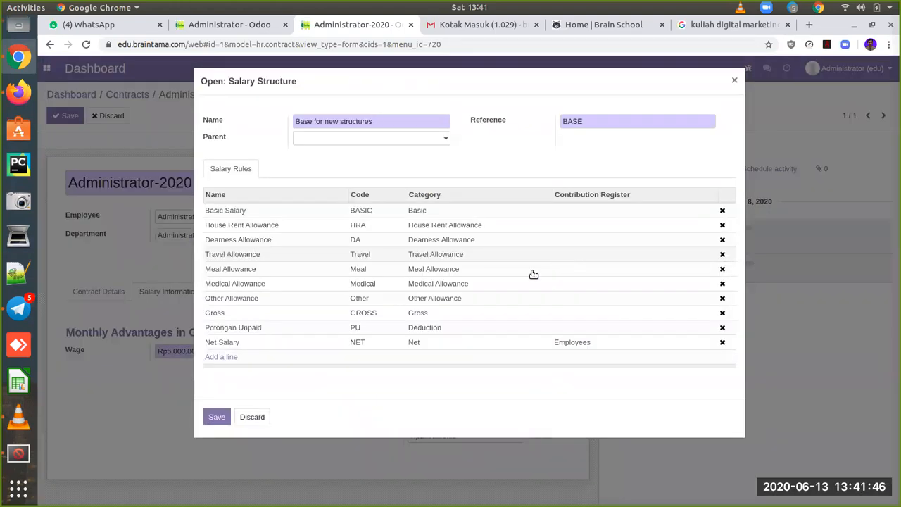
Step: Open the Potongan Unpaid deduction rule from the structure's rules list
left_click(439, 331)
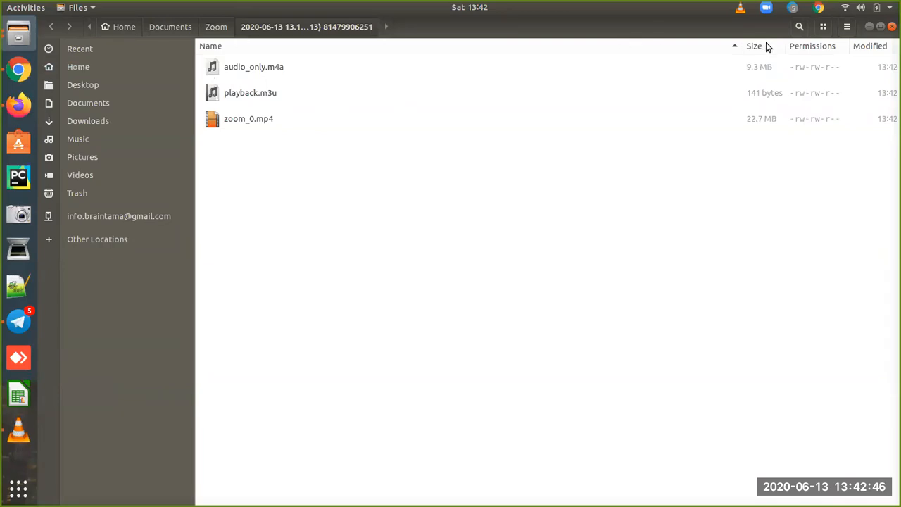
Step: Minimize the Files window so the Potongan Unpaid rule in Odoo shows again
left_click(870, 26)
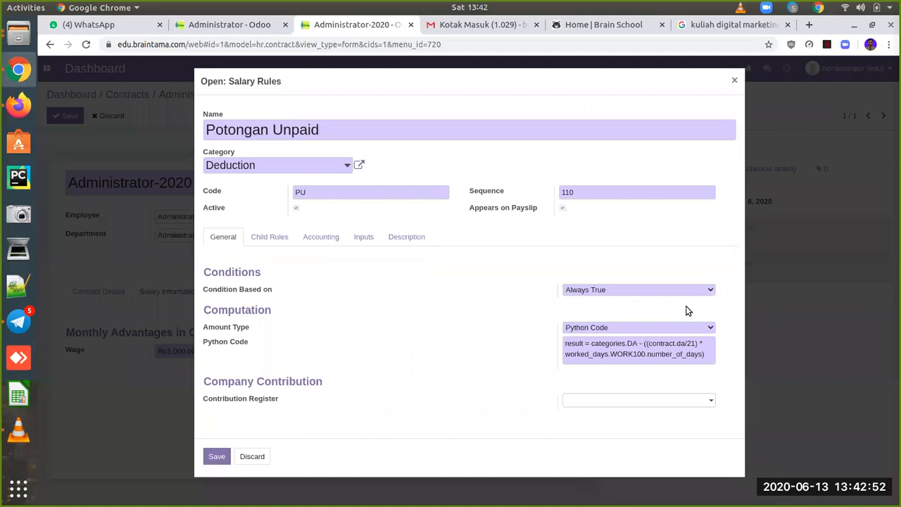
Step: Discard the Potongan Unpaid rule and salary structure, then read help for the Rp100,000.00 allowances
left_click(252, 456)
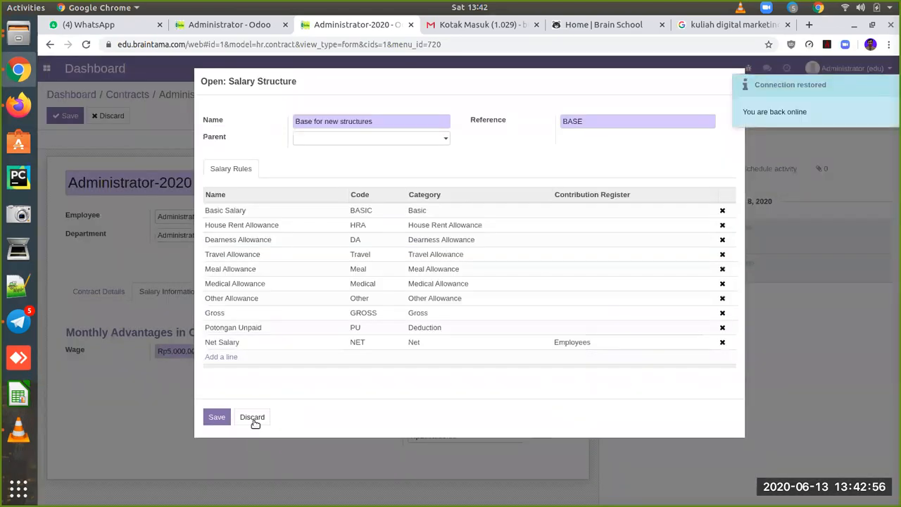
left_click(254, 419)
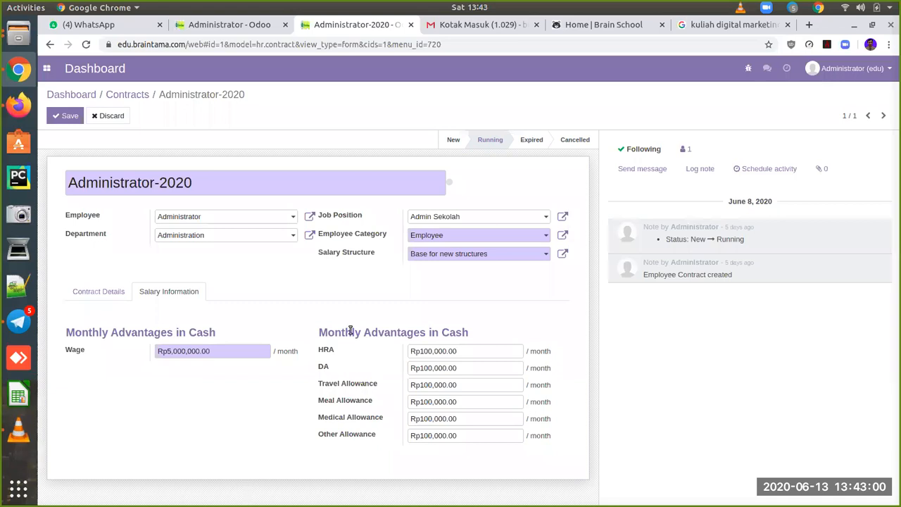
mouse_move(328, 354)
mouse_move(325, 370)
mouse_move(329, 388)
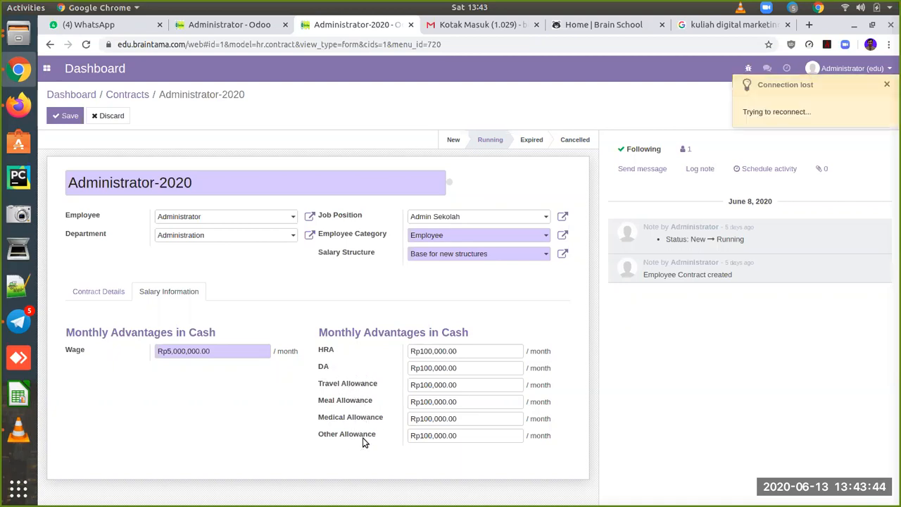
mouse_move(365, 441)
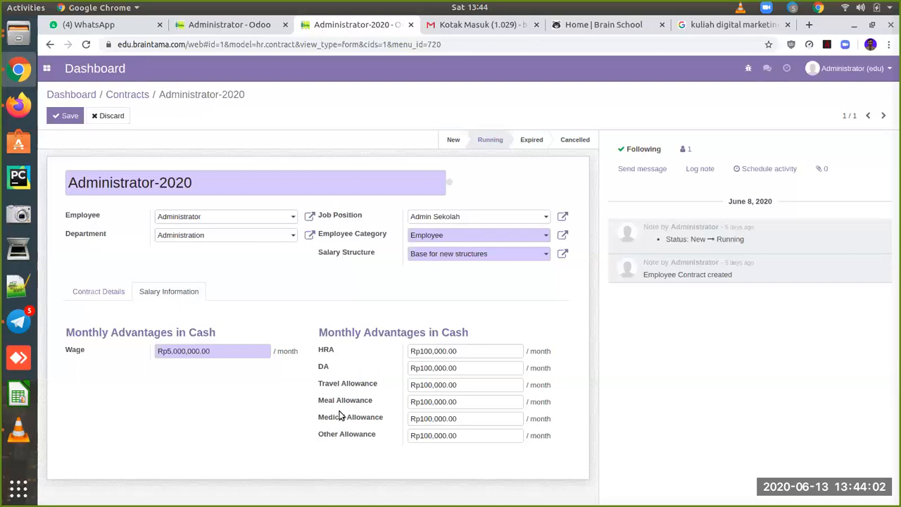
Step: Reopen the salary structure and inspect the House Rent Allowance rule (result = contract.hra)
left_click(564, 254)
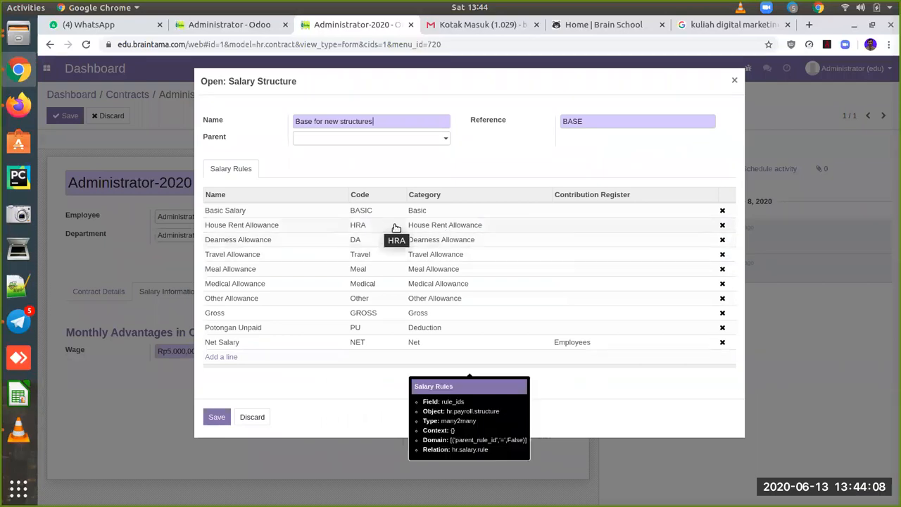
left_click(474, 230)
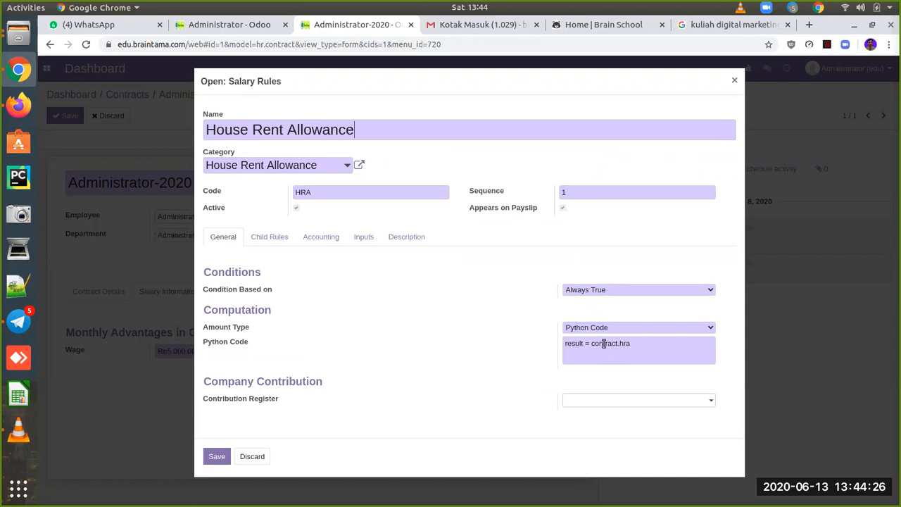
left_click(734, 80)
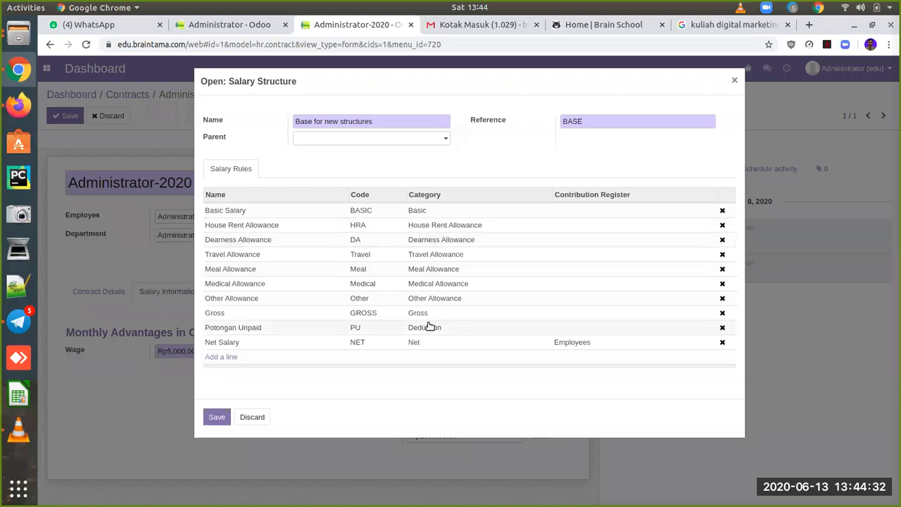
Step: Discard the salary structure dialog, check the HRA help, and save the Administrator-2020 contract
left_click(253, 417)
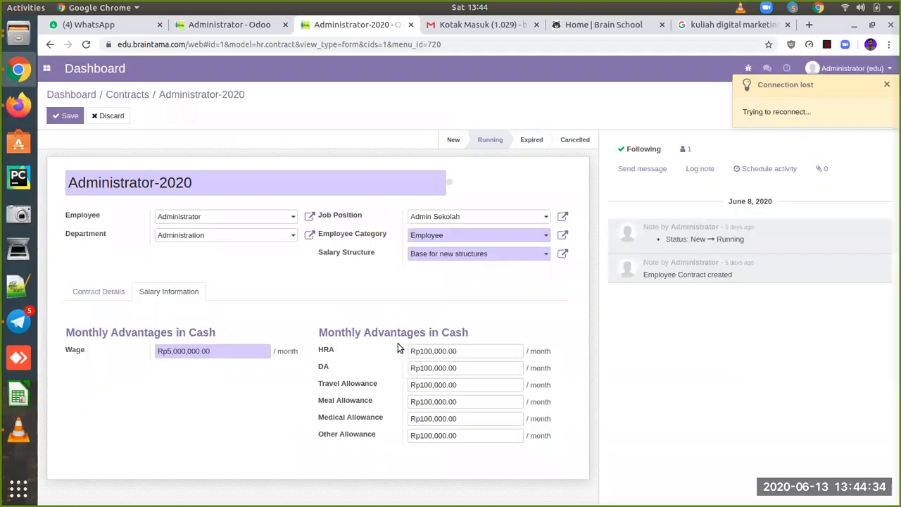
mouse_move(331, 354)
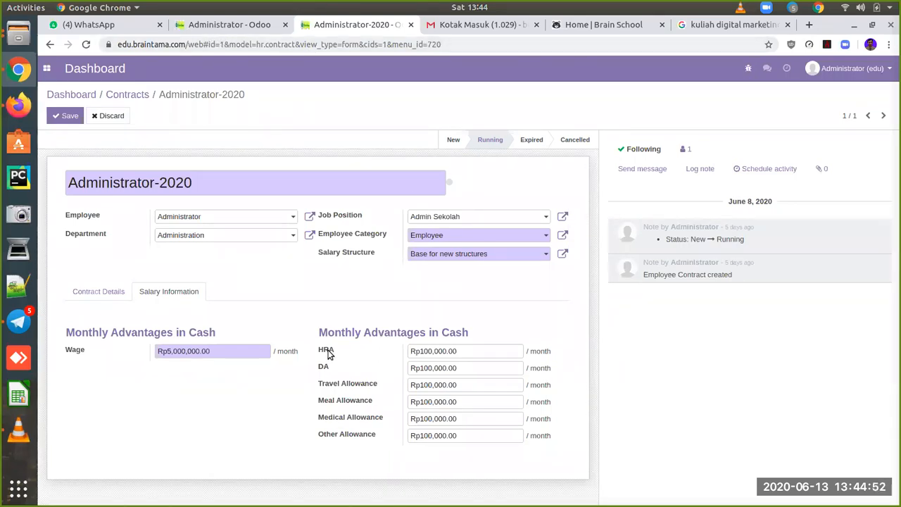
mouse_move(329, 353)
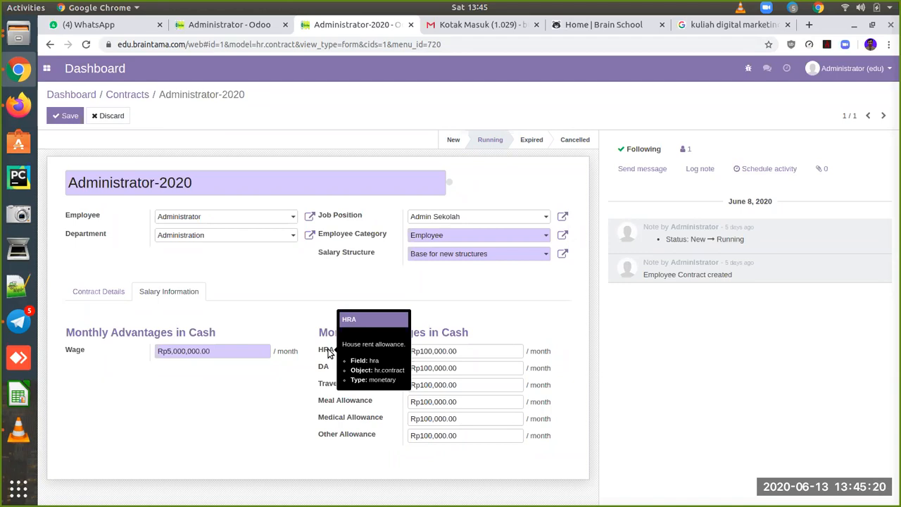
left_click(69, 118)
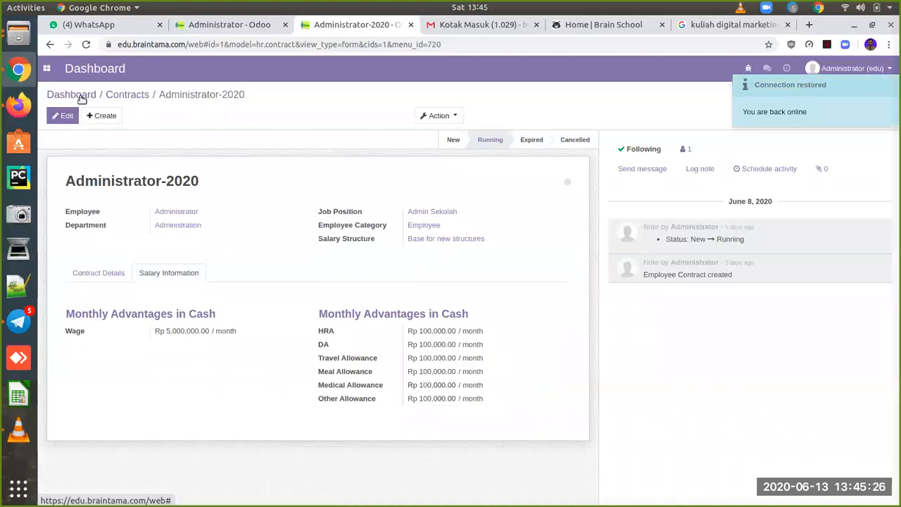
Step: Go to the HR dashboard, check the Feb 2020 leave value of 0.5, then show all apps
left_click(80, 97)
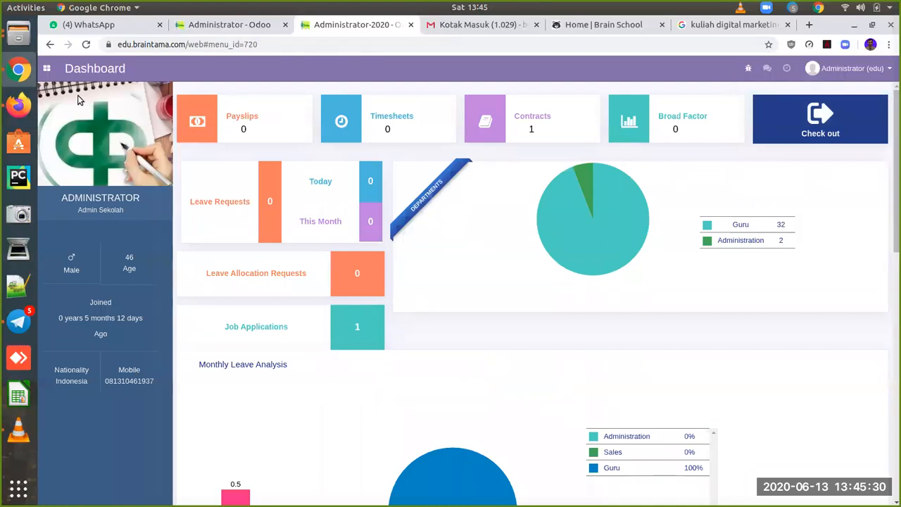
scroll(496, 340, "down", 5)
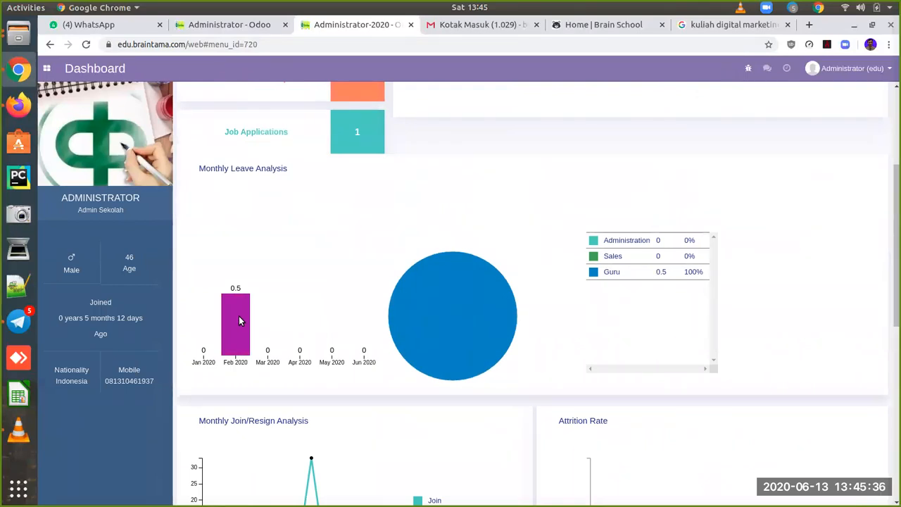
double_click(239, 316)
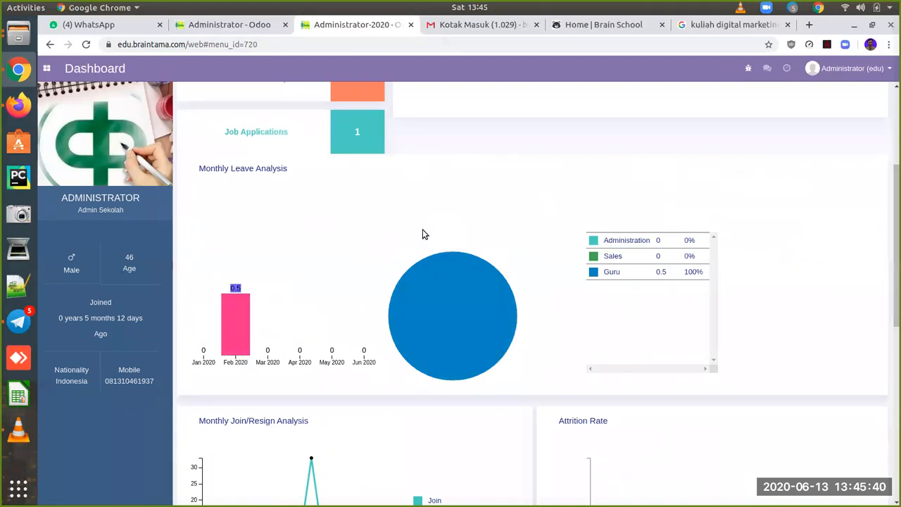
scroll(423, 234, "up", 3)
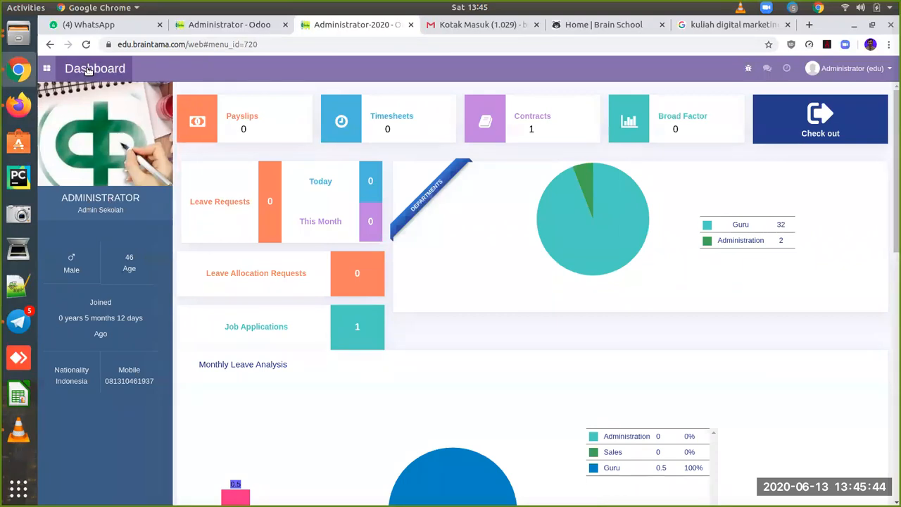
left_click(47, 69)
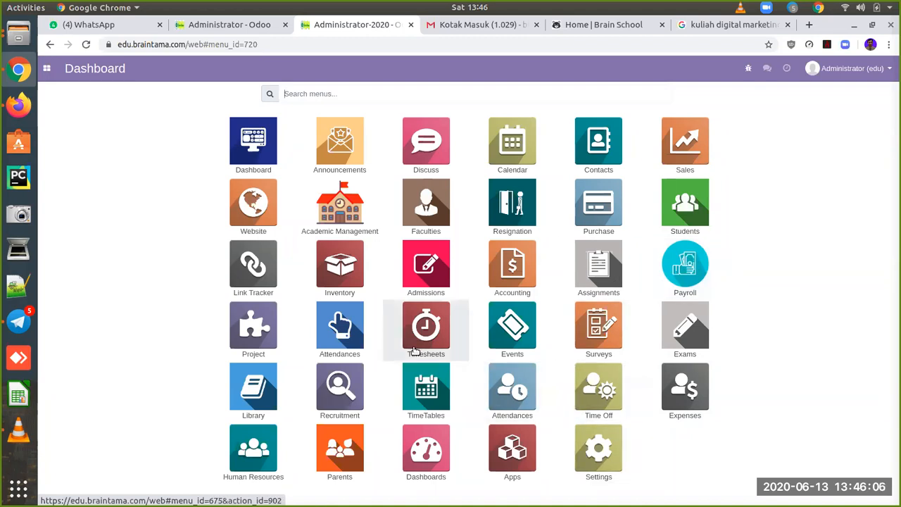
Step: Open Recruitment and view the single Tenaga Pengajar application in its pipeline
left_click(343, 399)
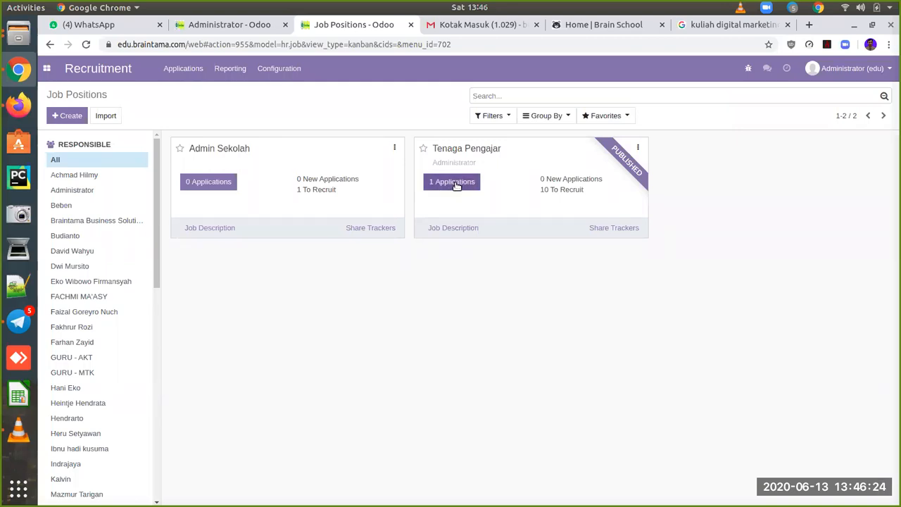
left_click(455, 184)
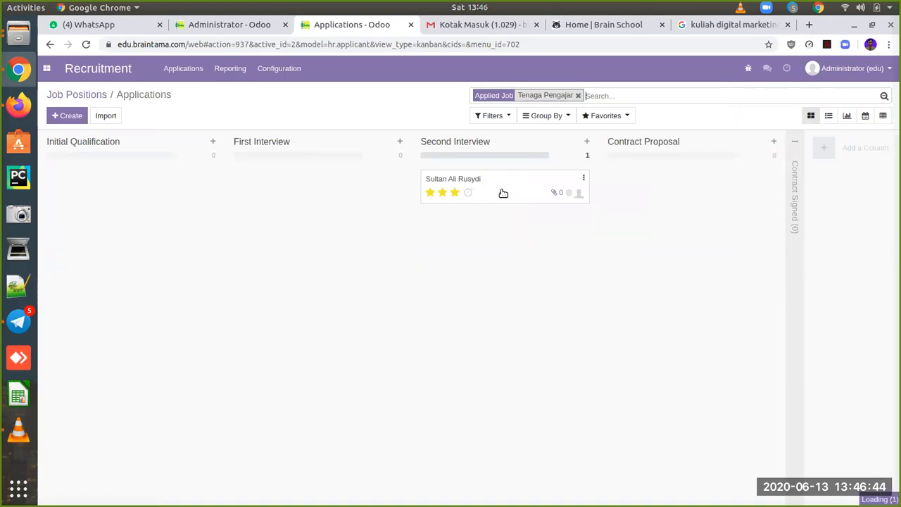
Step: Open the three-star applicant's form and move it from Second Interview to Contract Proposal
left_click(503, 193)
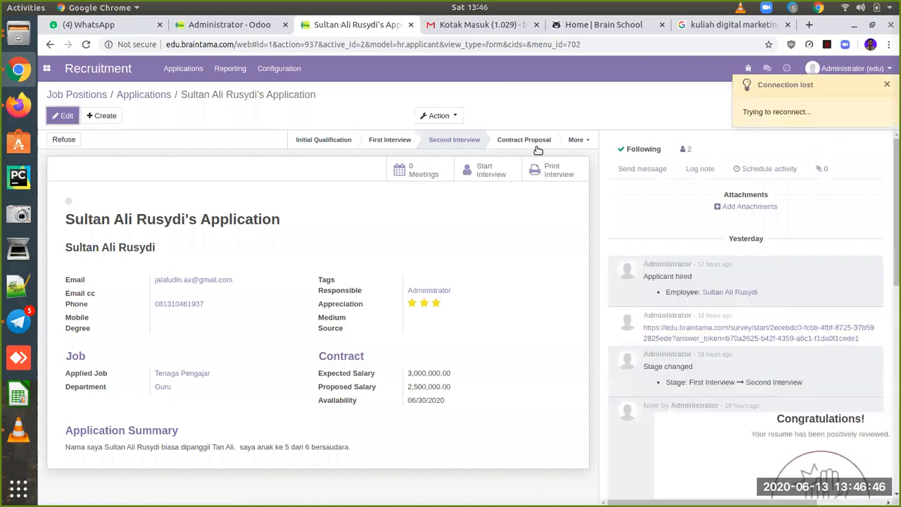
left_click(529, 141)
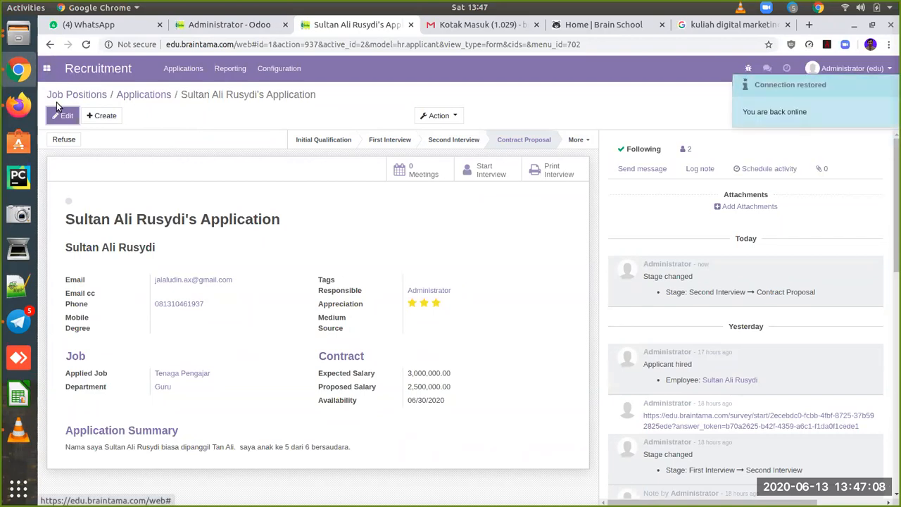
left_click(19, 106)
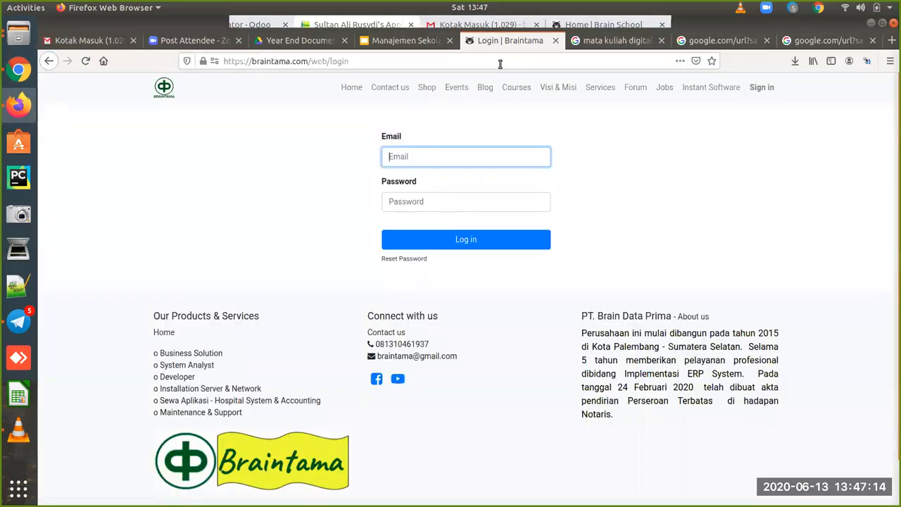
Step: Load the Brain School site at edu.braintama.com in Firefox
left_click(457, 62)
type("edu.braintama.com/")
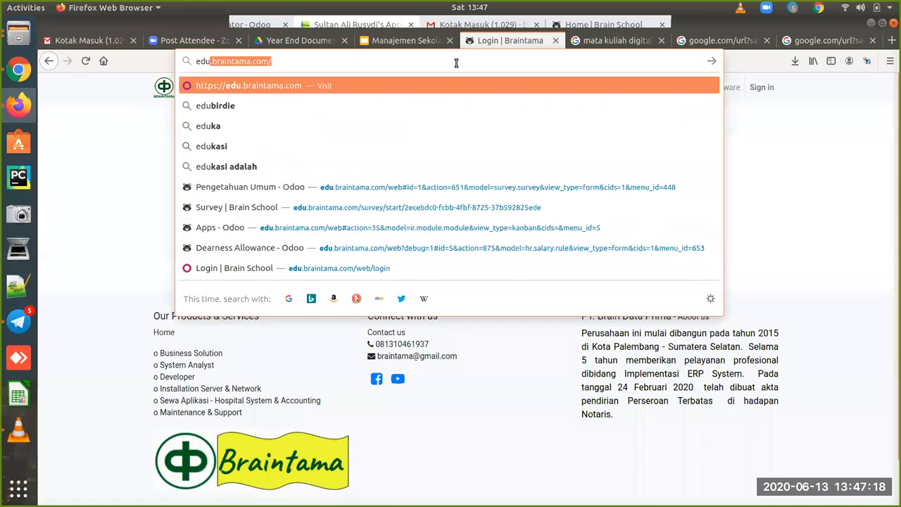
key("Return")
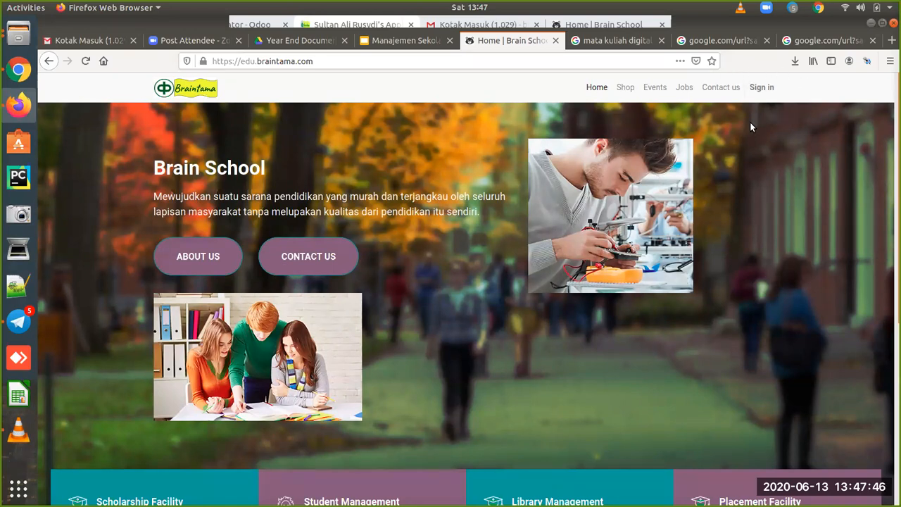
Step: From the website's Jobs listing, open Tenaga Pengajar and its Apply Now! application form
left_click(684, 89)
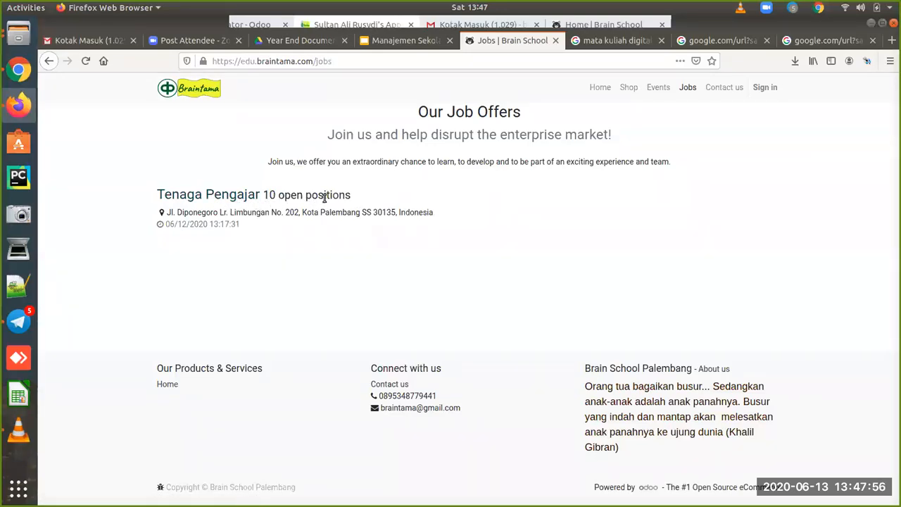
left_click(224, 200)
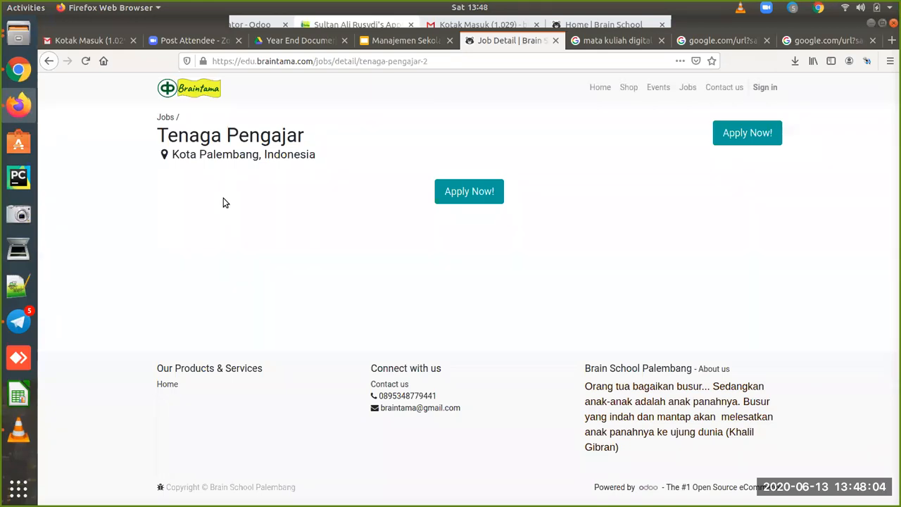
left_click(476, 196)
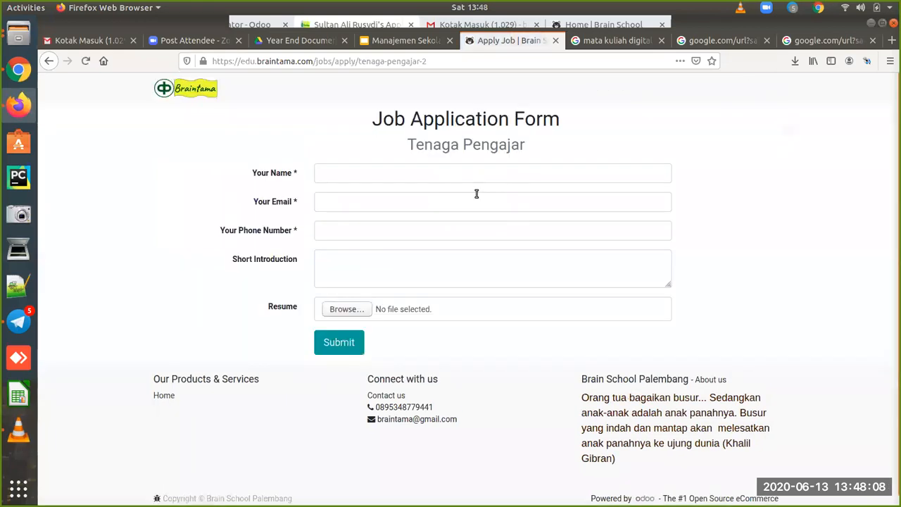
Step: Fill in the applicant's full name and e-mail address on the job application form
left_click(443, 174)
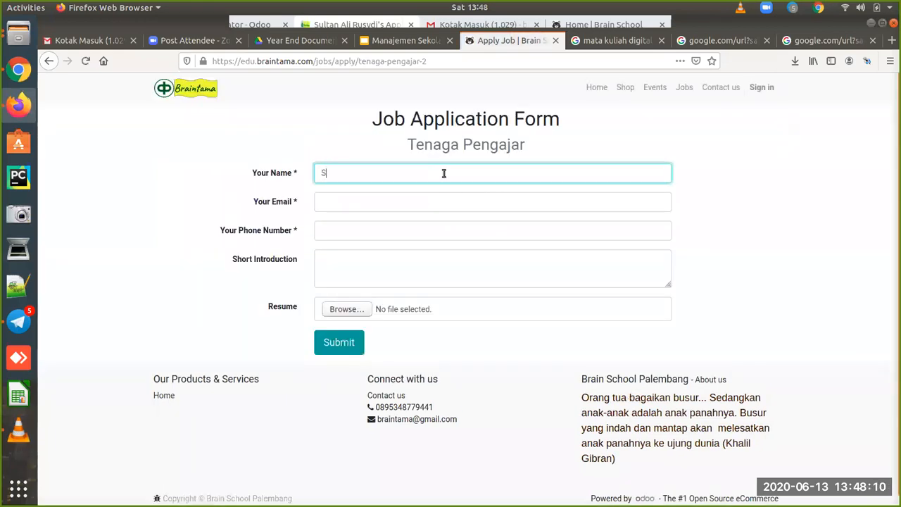
type("Sula")
key("BackSpace")
key("BackSpace")
key("BackSpace")
key("BackSpace")
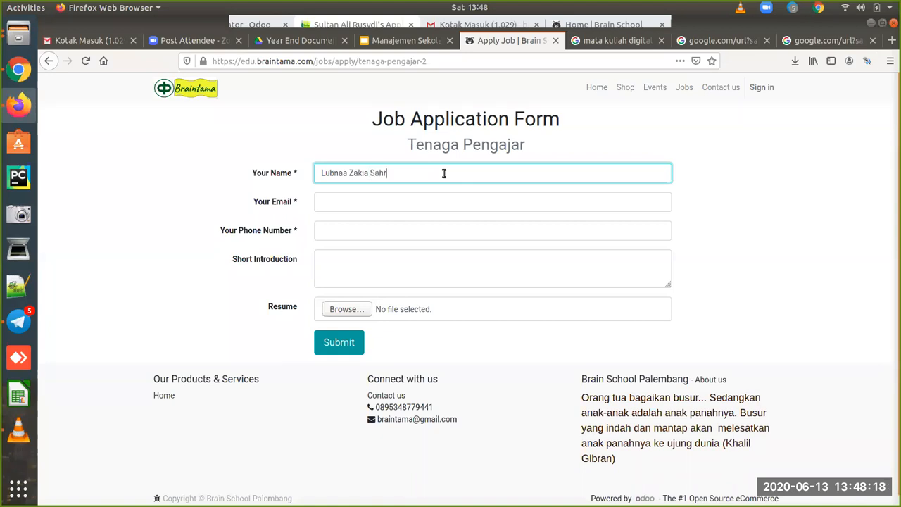
left_click(427, 201)
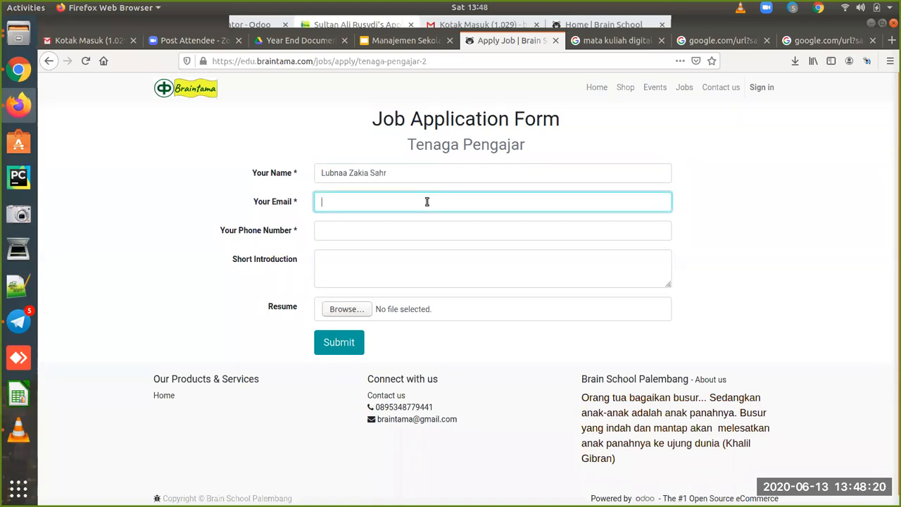
Step: Add the applicant's phone number and a short self-introduction, then submit the application
left_click(405, 229)
type("0813")
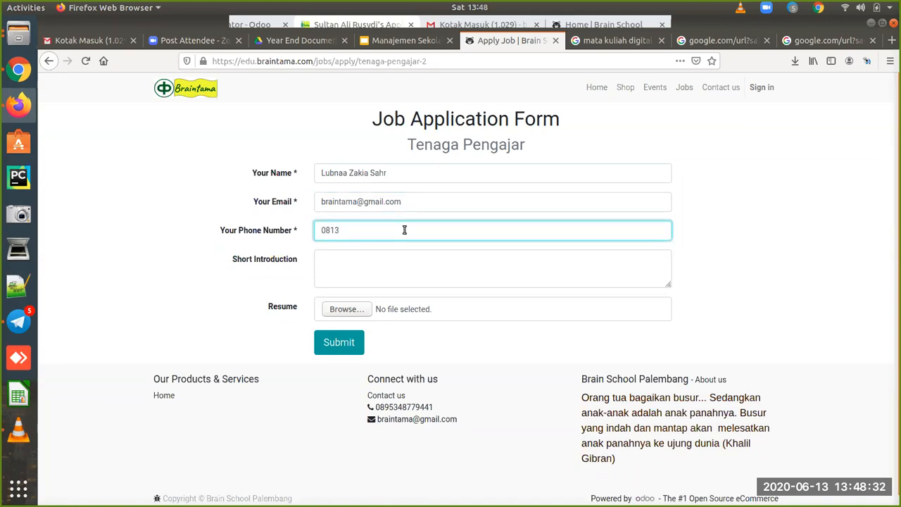
left_click(389, 275)
type("SNama S")
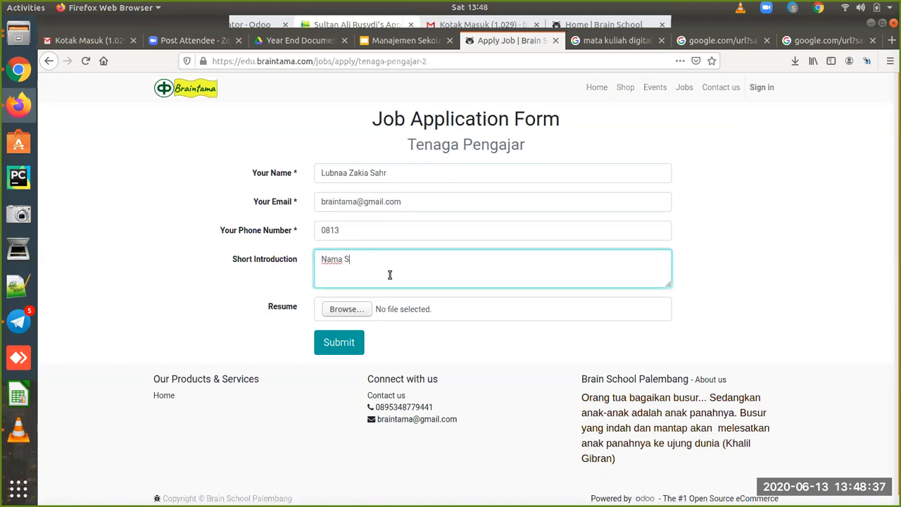
key("BackSpace")
type("saya Lubna .")
left_click(344, 346)
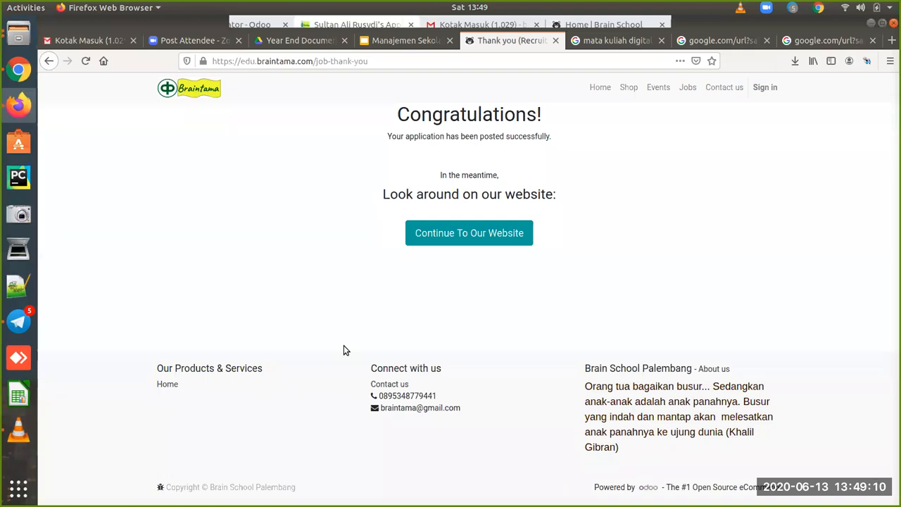
left_click(19, 72)
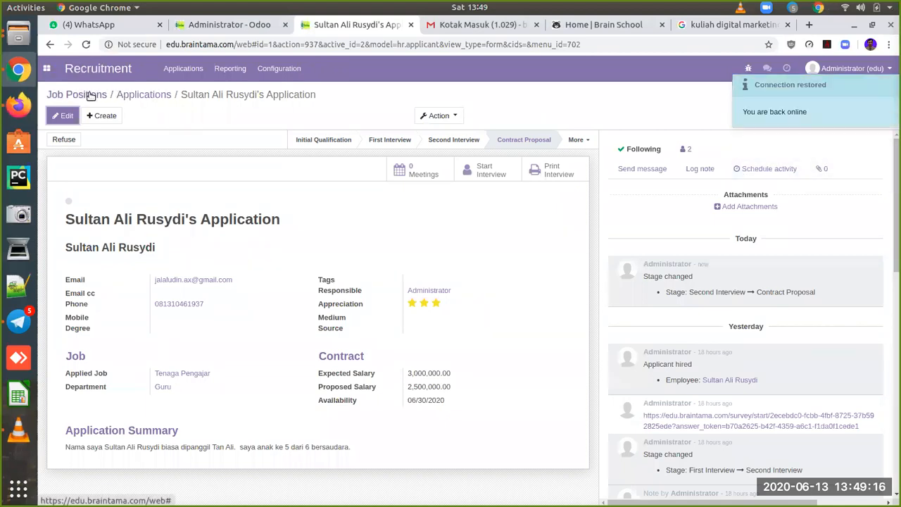
Step: Go to Applications by Job Positions and show Tenaga Pengajar's 2 applications
left_click(180, 69)
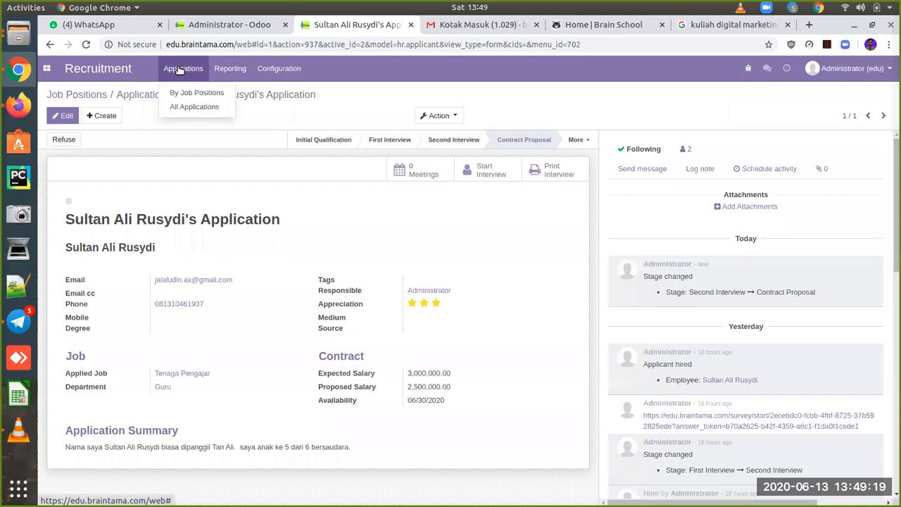
left_click(206, 94)
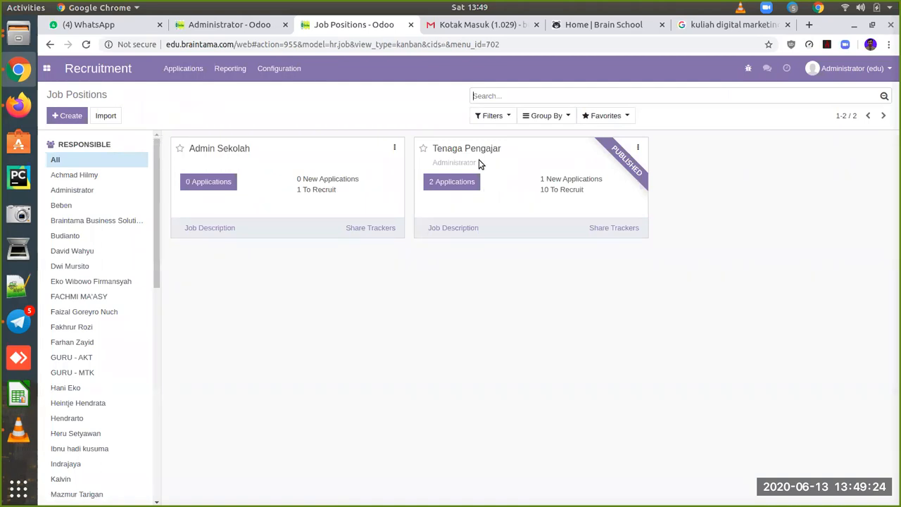
left_click(449, 183)
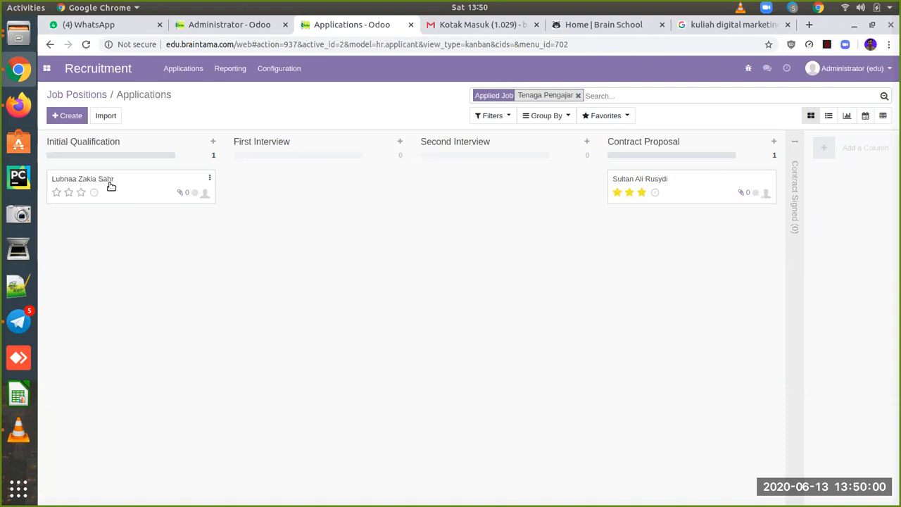
Step: Drag the website applicant into First Interview and review their application's Congratulations note
left_click_drag(138, 195, 310, 184)
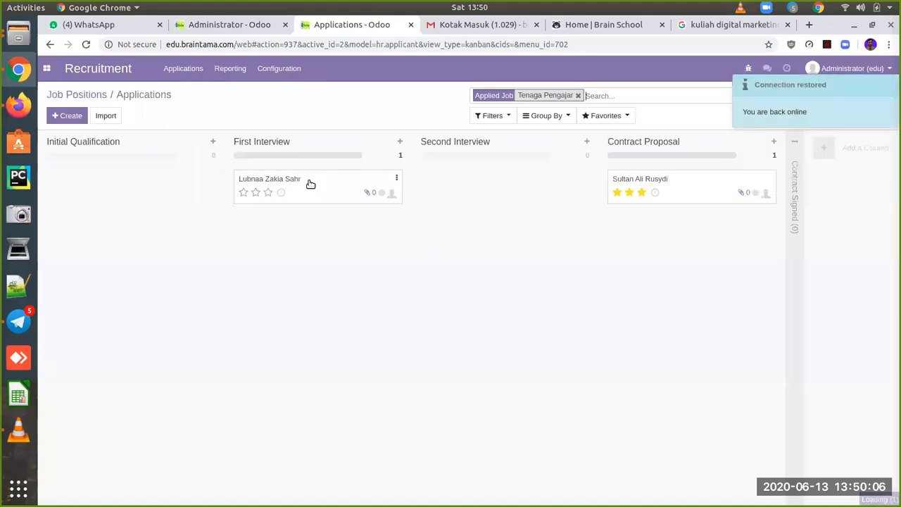
left_click(311, 184)
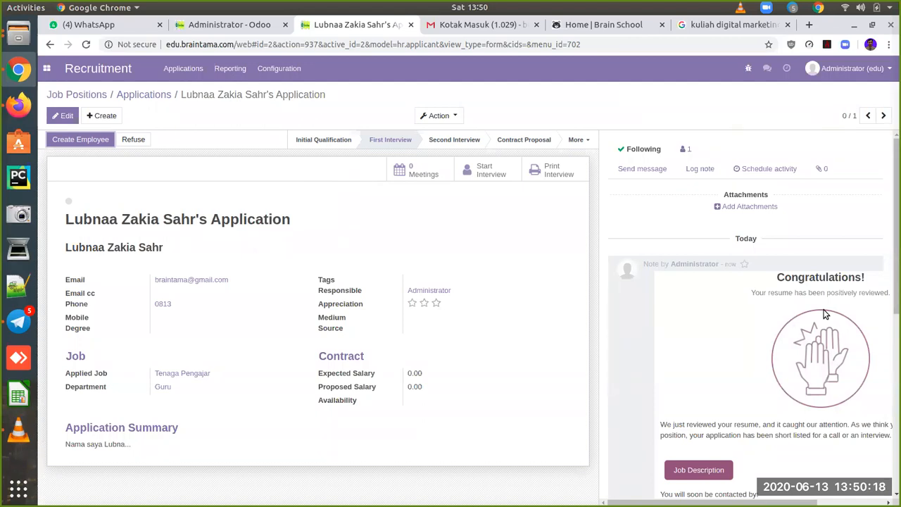
scroll(826, 315, "down", 4)
scroll(826, 315, "right", 2)
scroll(823, 313, "left", 2)
scroll(824, 313, "up", 1)
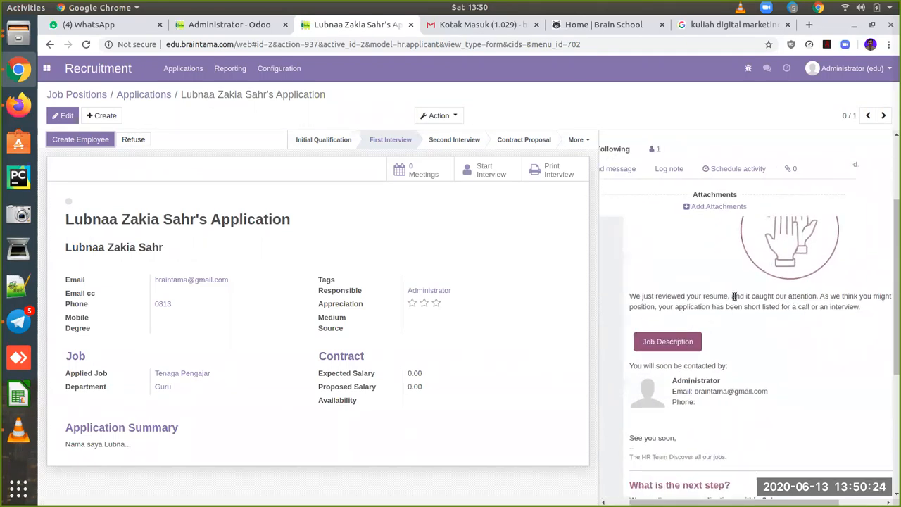
scroll(747, 338, "left", 2)
scroll(748, 337, "up", 4)
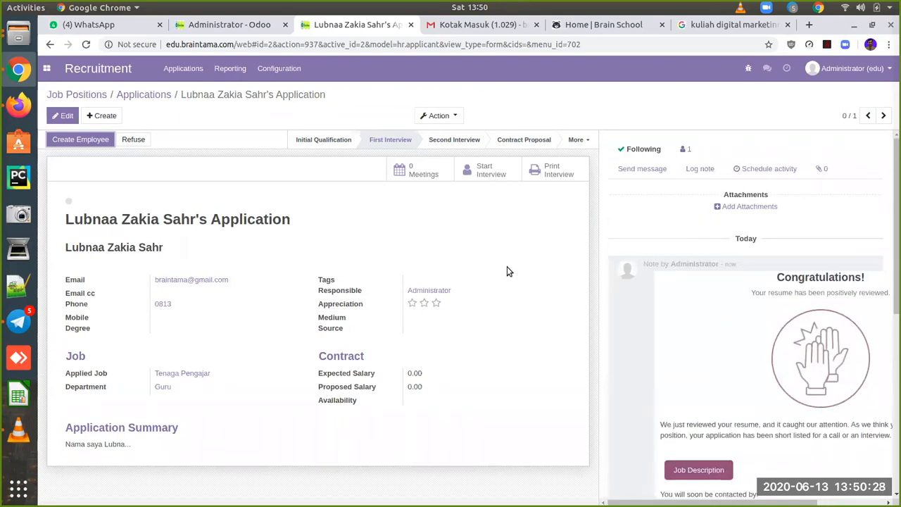
scroll(686, 374, "down", 2)
scroll(686, 374, "right", 1)
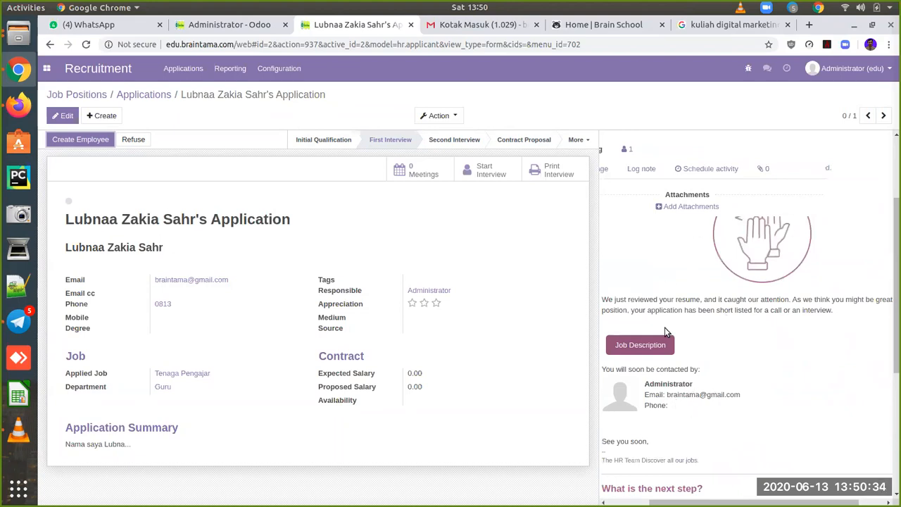
scroll(660, 340, "up", 2)
scroll(661, 340, "left", 1)
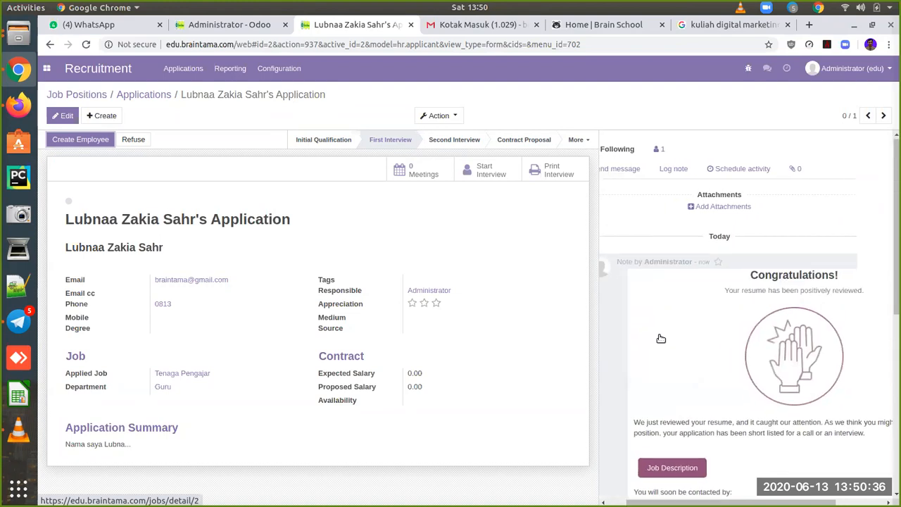
Step: Start the Pengetahuan Umum interview survey and answer the Nama question with the applicant's name
left_click(490, 173)
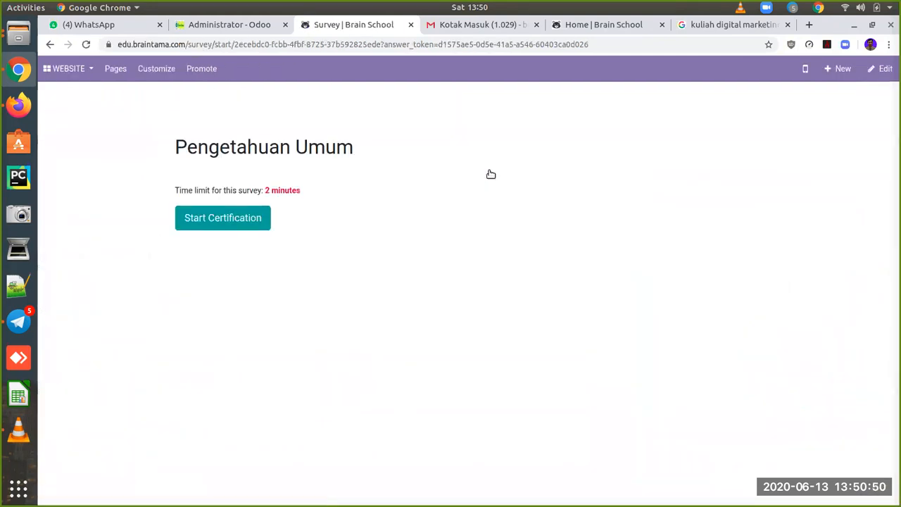
left_click(224, 221)
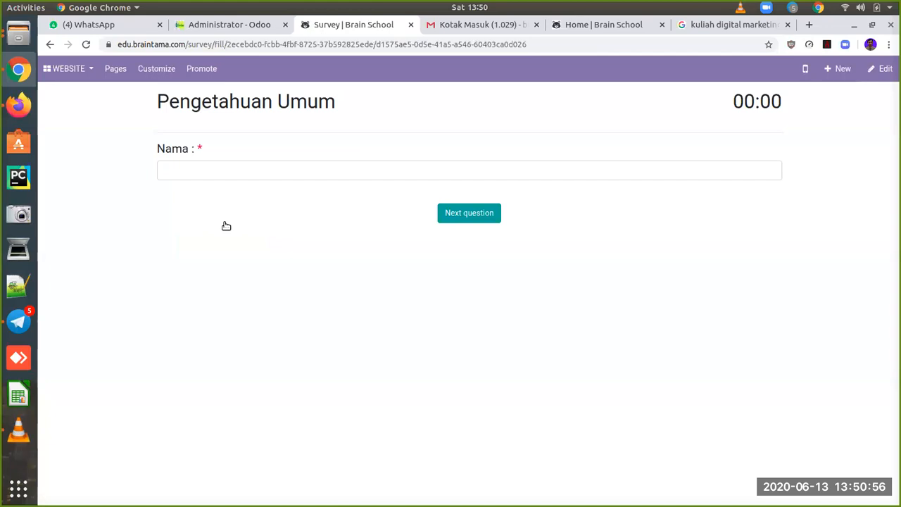
left_click(257, 179)
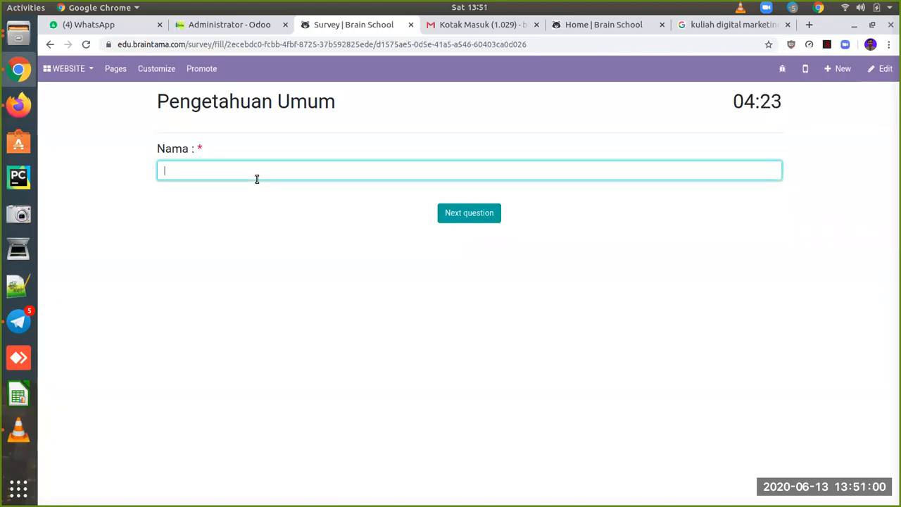
type("Lubnaa")
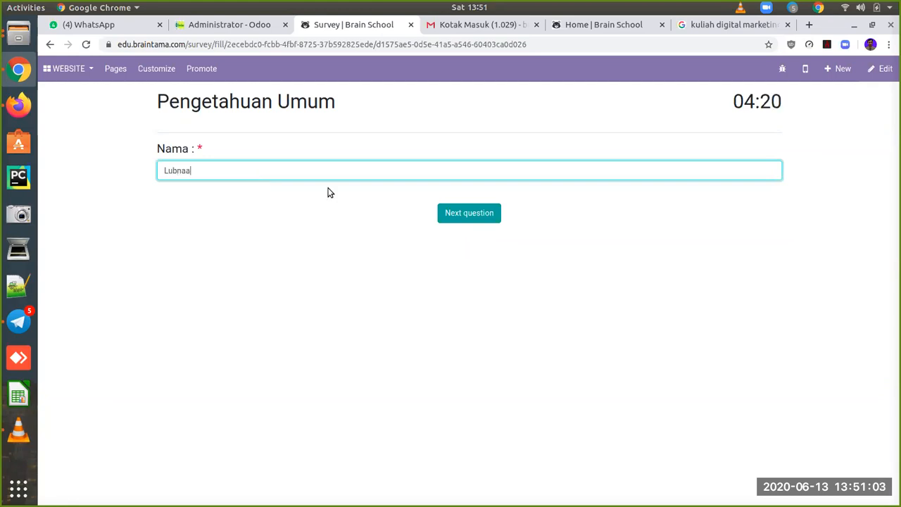
left_click(459, 215)
Step: Answer the Email question with the applicant's e-mail and move past Telp HP
left_click(261, 170)
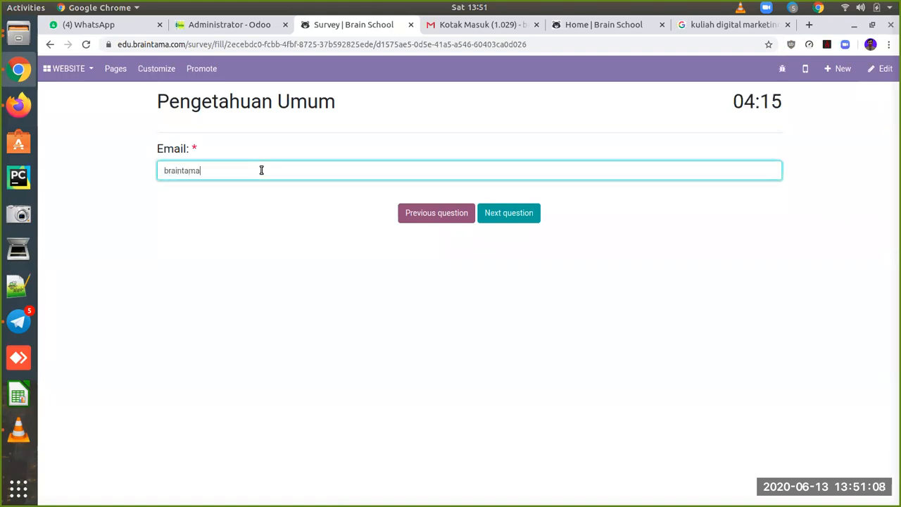
left_click(506, 214)
left_click(262, 172)
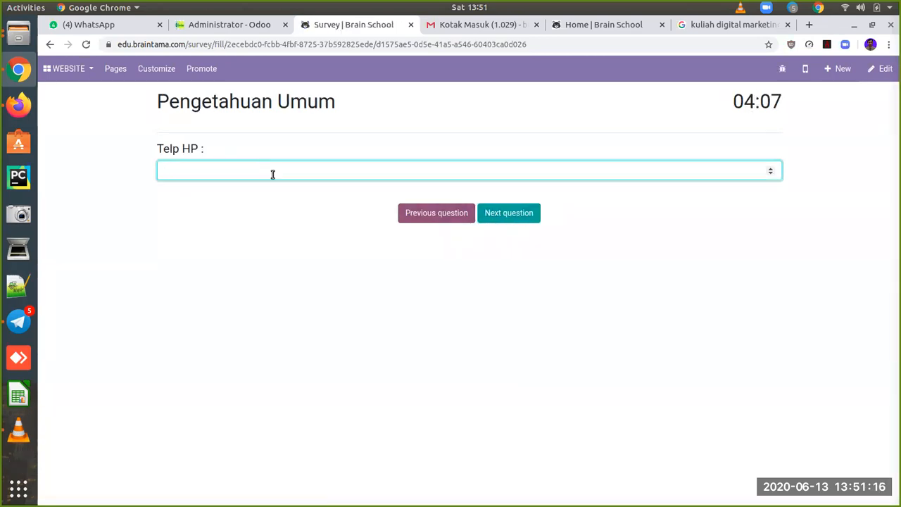
left_click(511, 213)
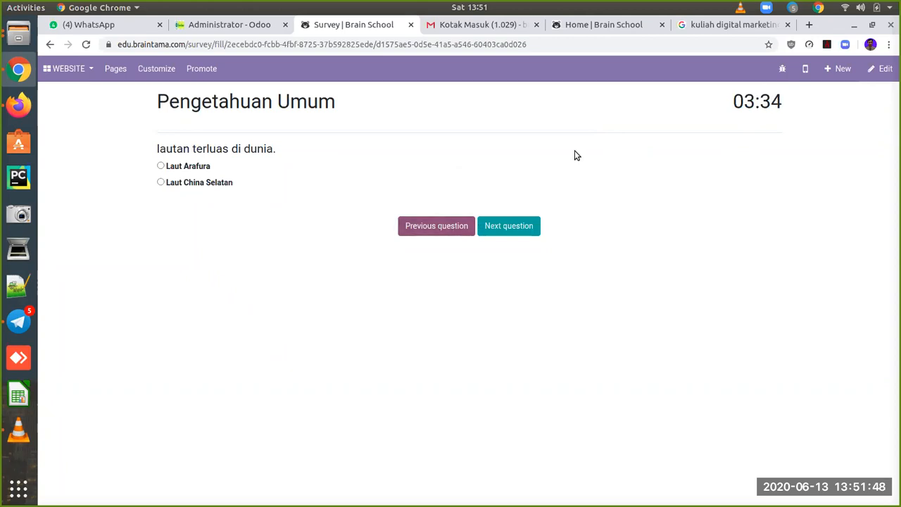
Step: Advance through the remaining Pengetahuan Umum quiz questions and submit, scoring 0.0%
left_click(512, 232)
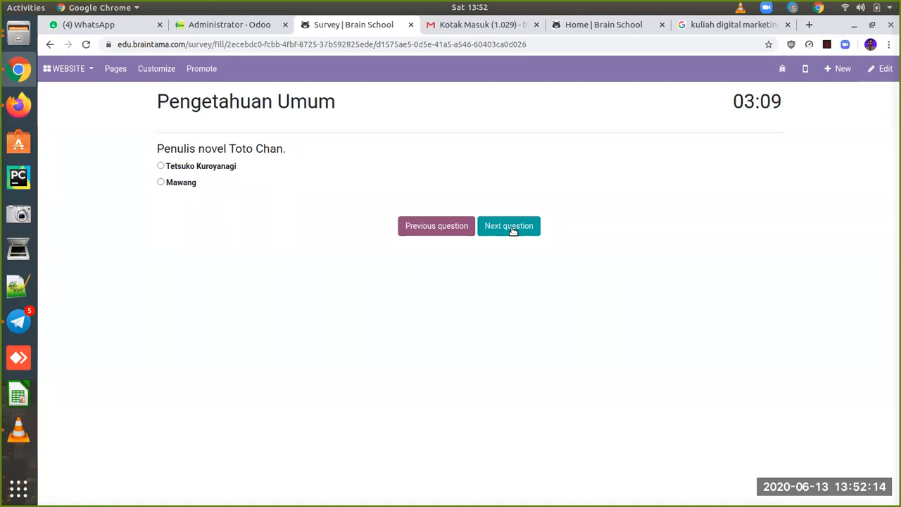
left_click(512, 230)
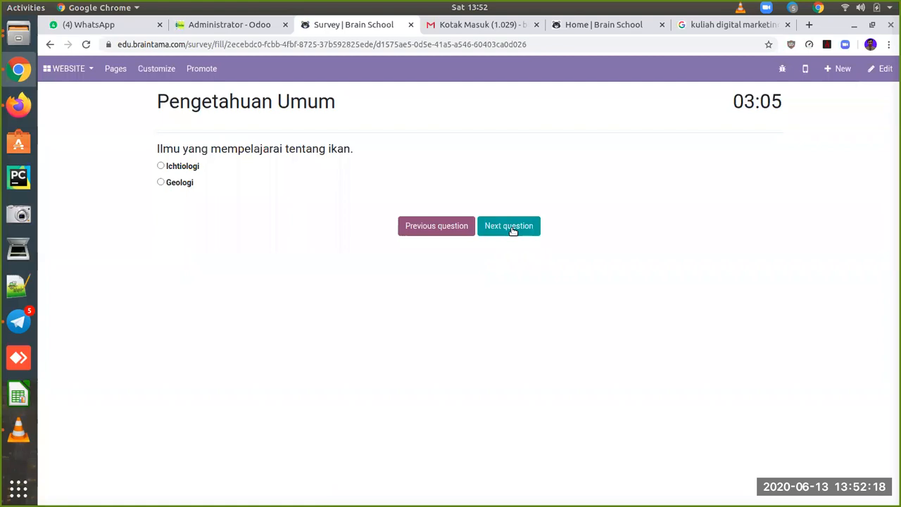
left_click(512, 230)
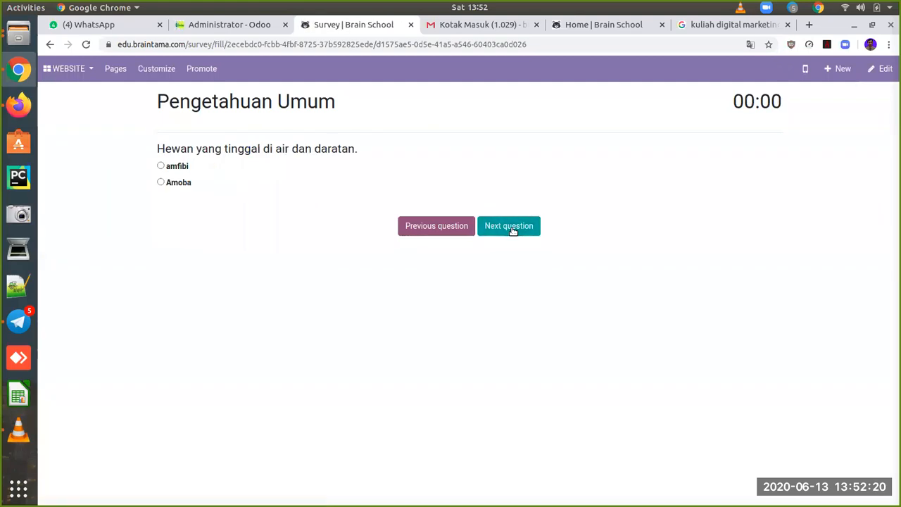
left_click(517, 232)
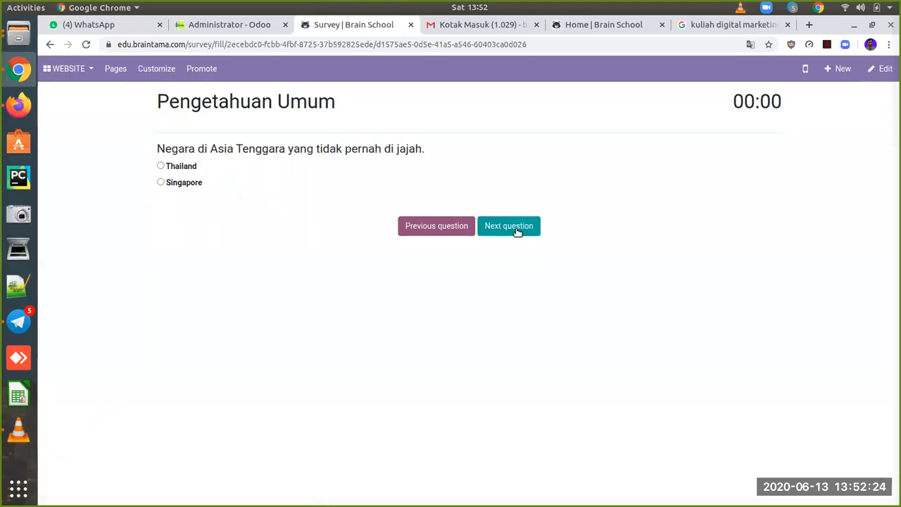
left_click(516, 229)
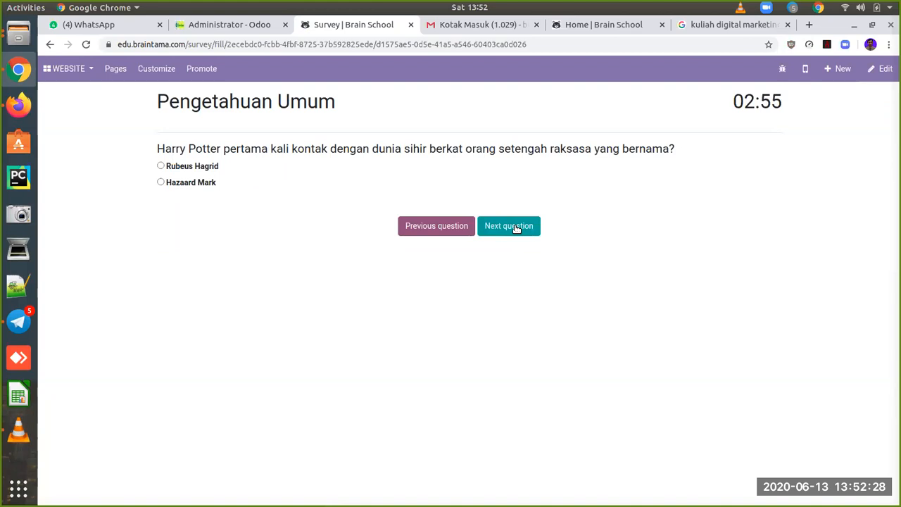
left_click(516, 229)
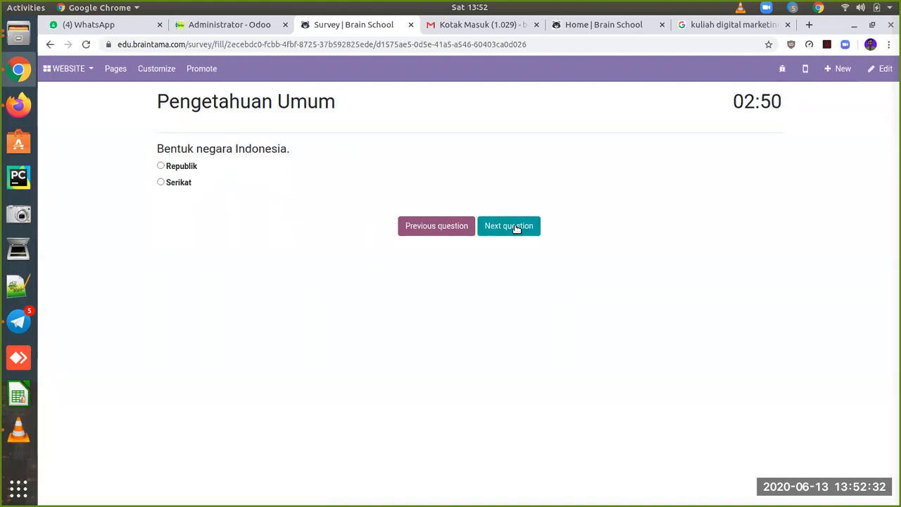
left_click(515, 228)
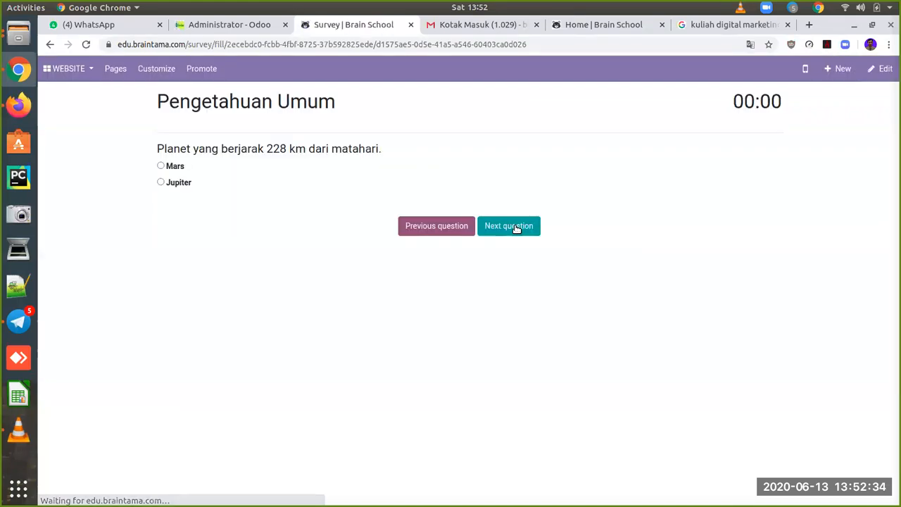
left_click(516, 229)
left_click(516, 228)
left_click(515, 228)
left_click(515, 229)
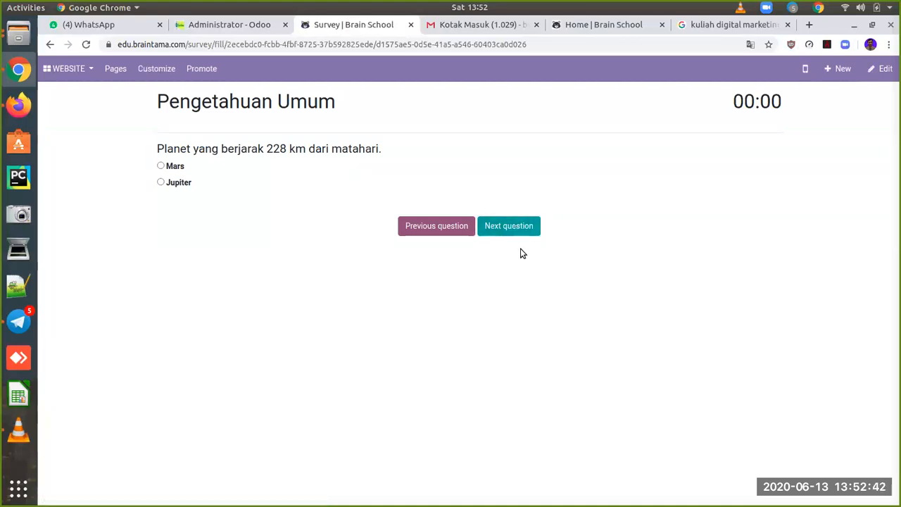
left_click(512, 227)
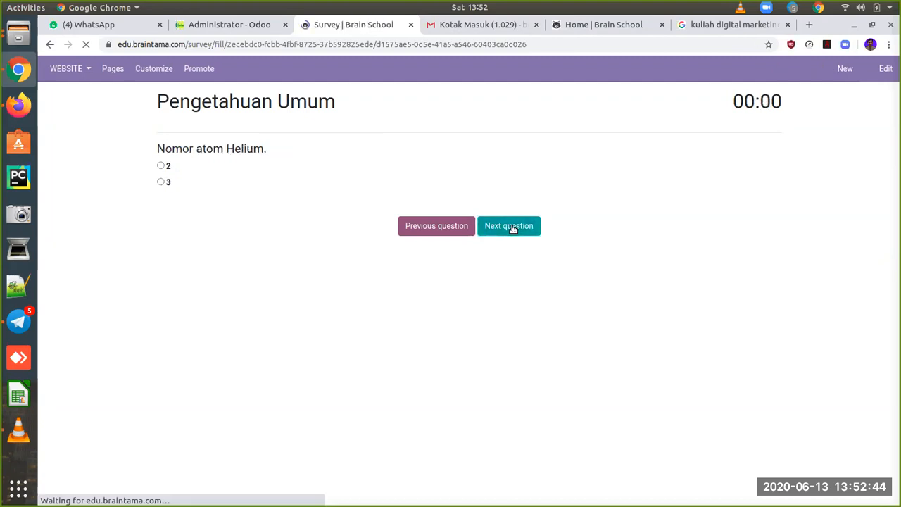
left_click(510, 227)
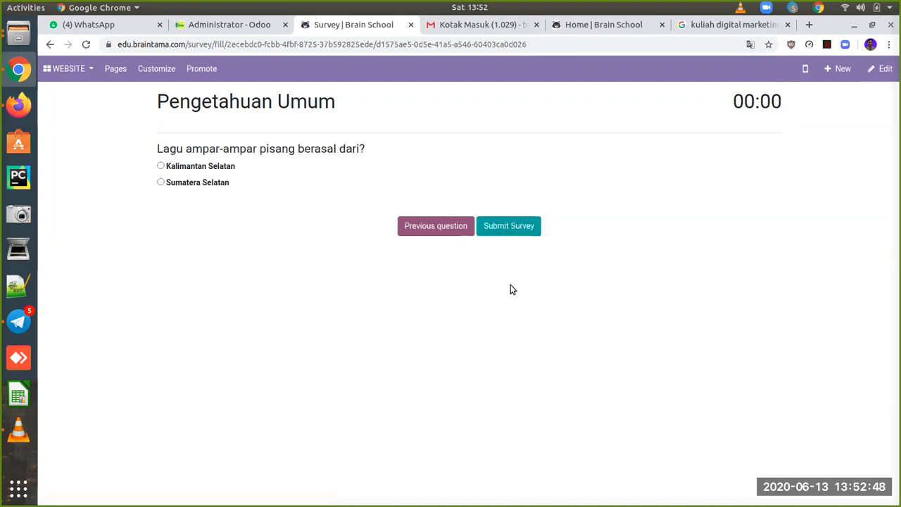
left_click(512, 225)
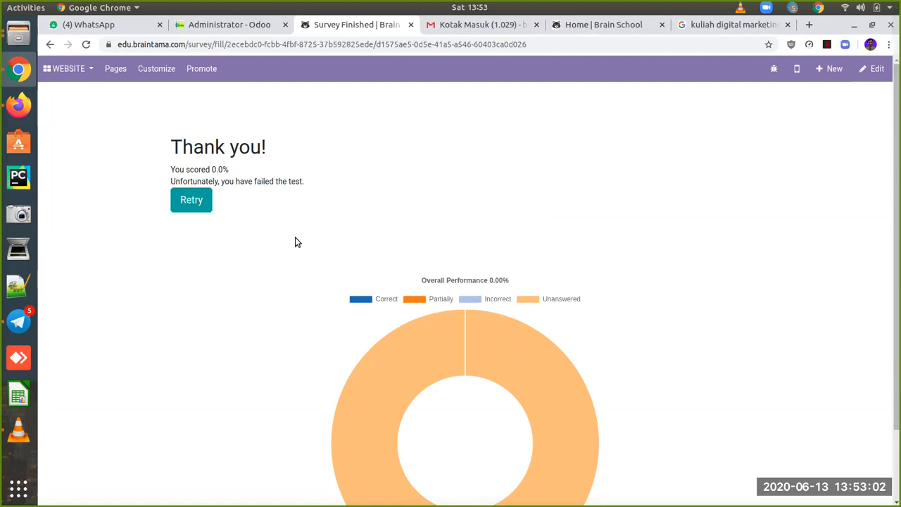
Step: Switch from the survey to Recruitment, then open the Faculties app listing GURU - MTK and GURU - AKT
left_click(77, 70)
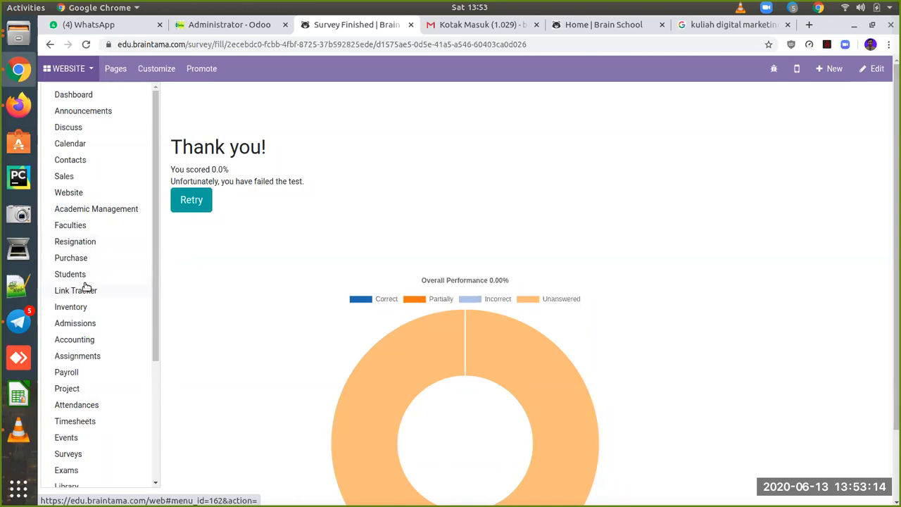
scroll(91, 352, "down", 5)
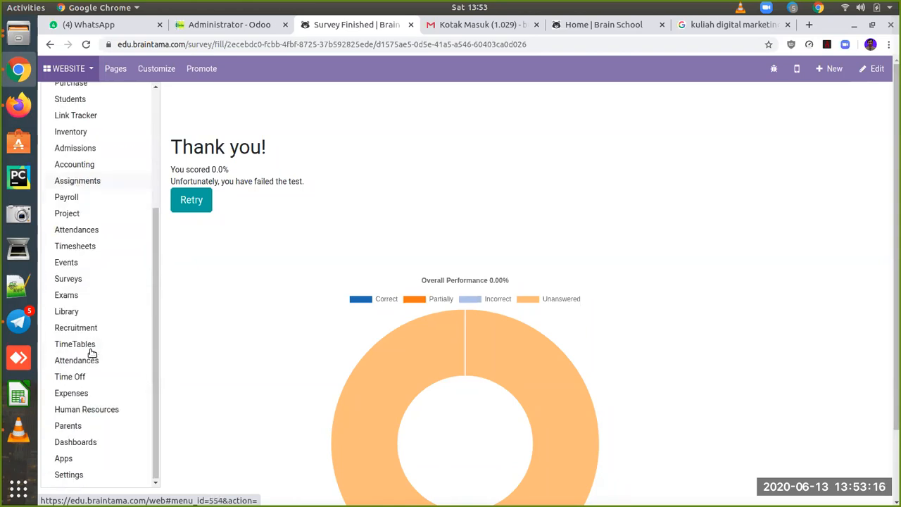
left_click(93, 328)
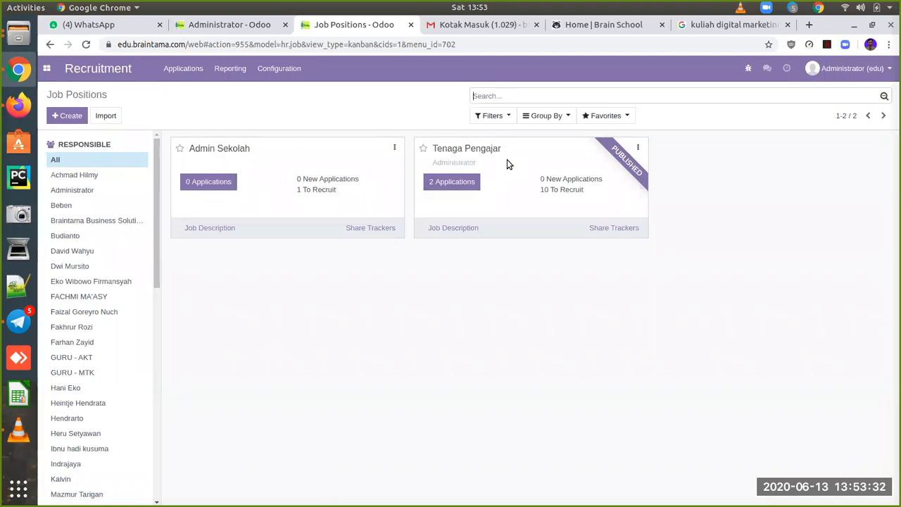
left_click(48, 71)
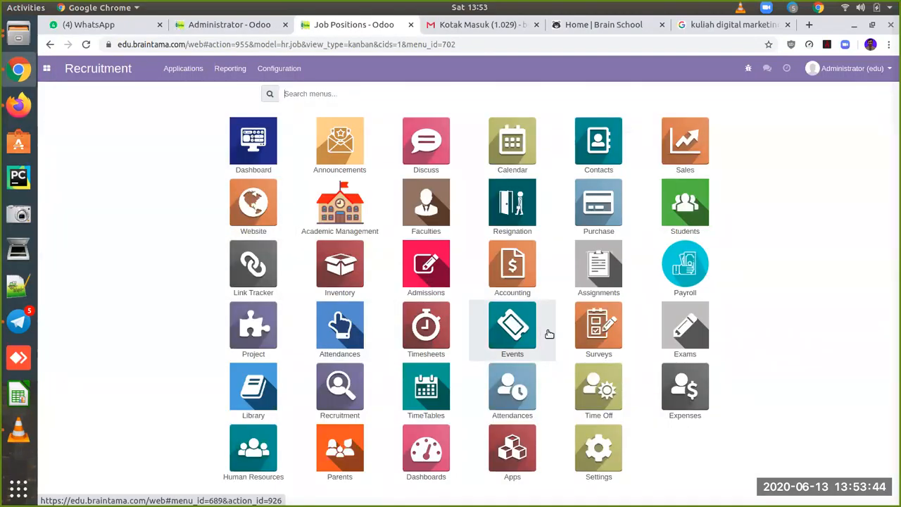
left_click(424, 210)
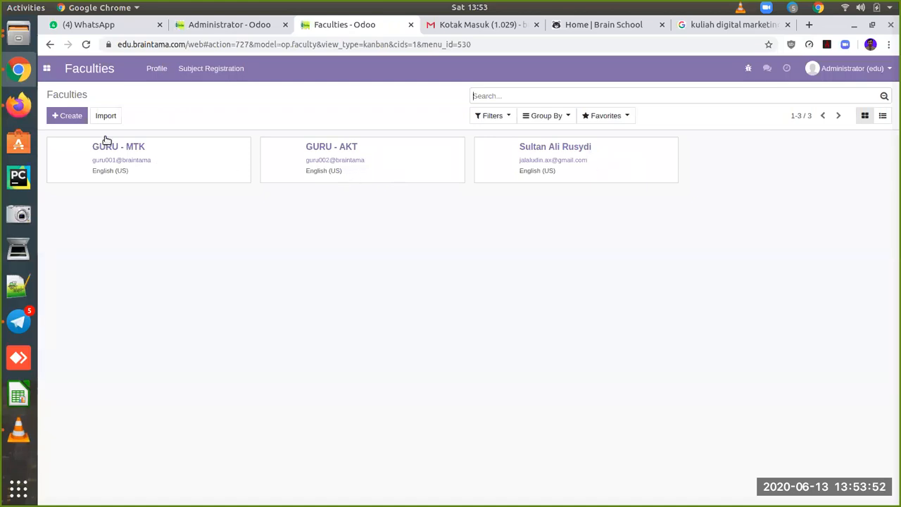
Step: Start a new faculty record with the member's first and last name and gender Female
left_click(66, 117)
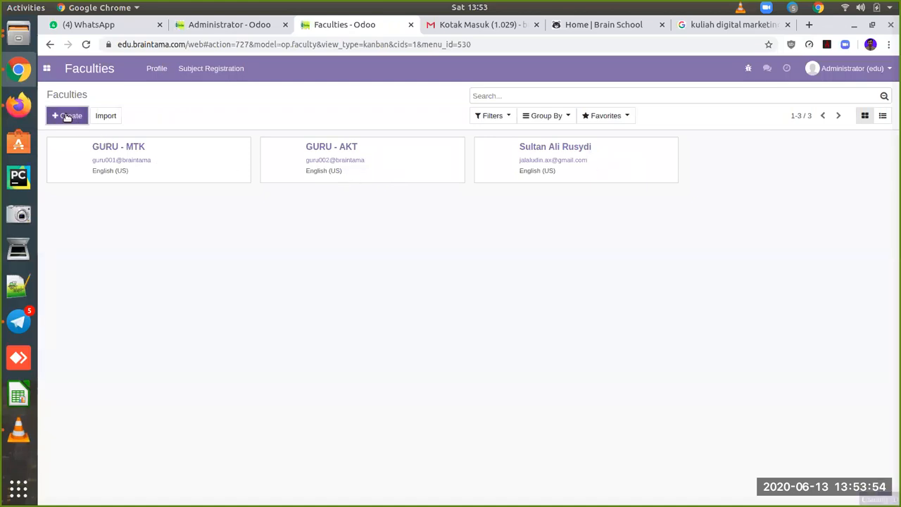
left_click(183, 204)
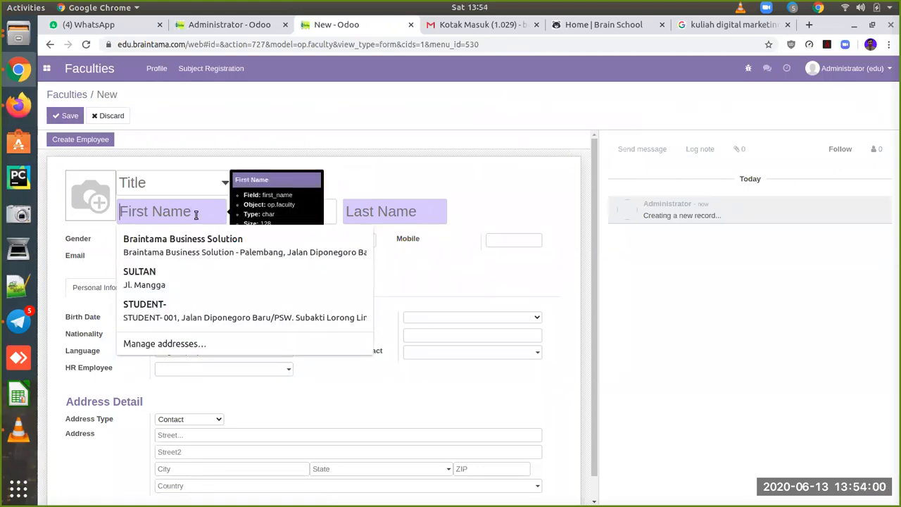
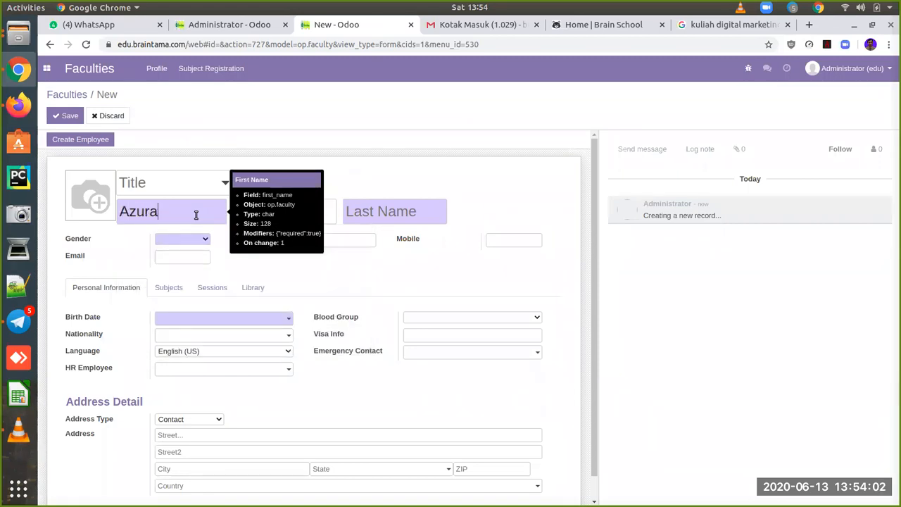
left_click(362, 207)
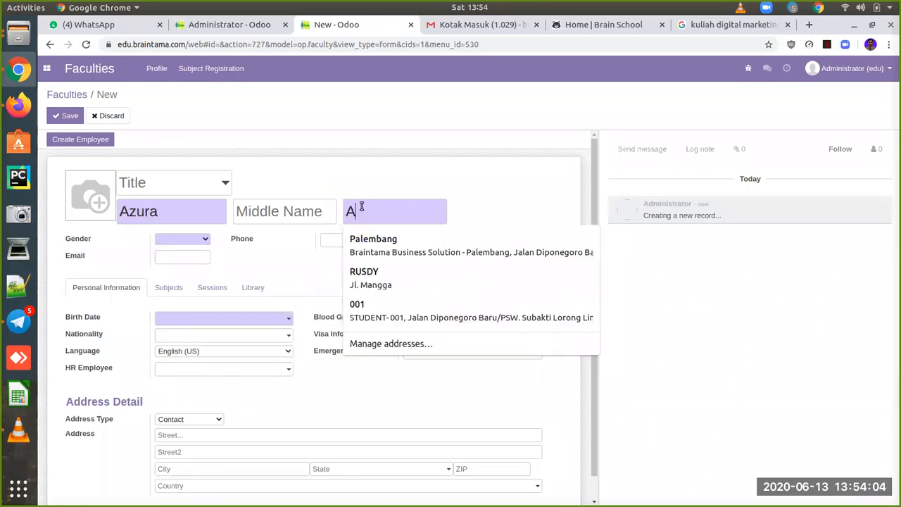
left_click(195, 243)
left_click(184, 272)
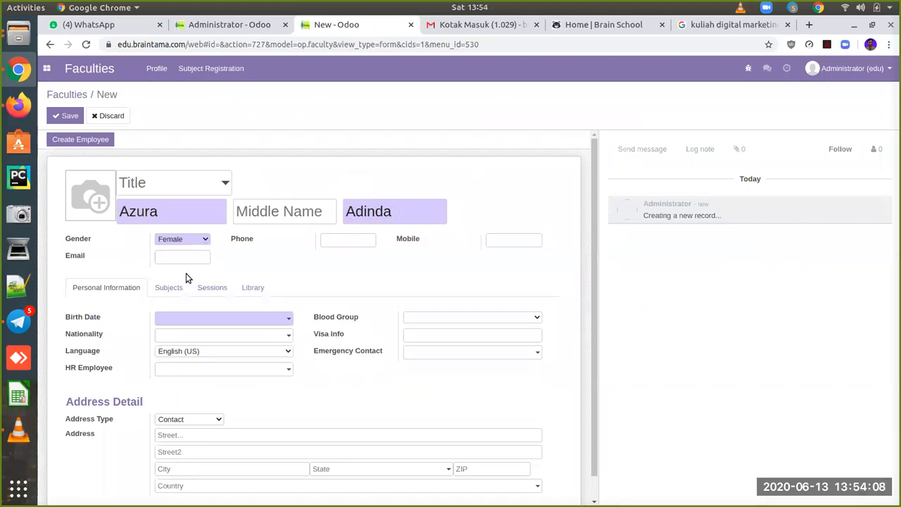
left_click(267, 327)
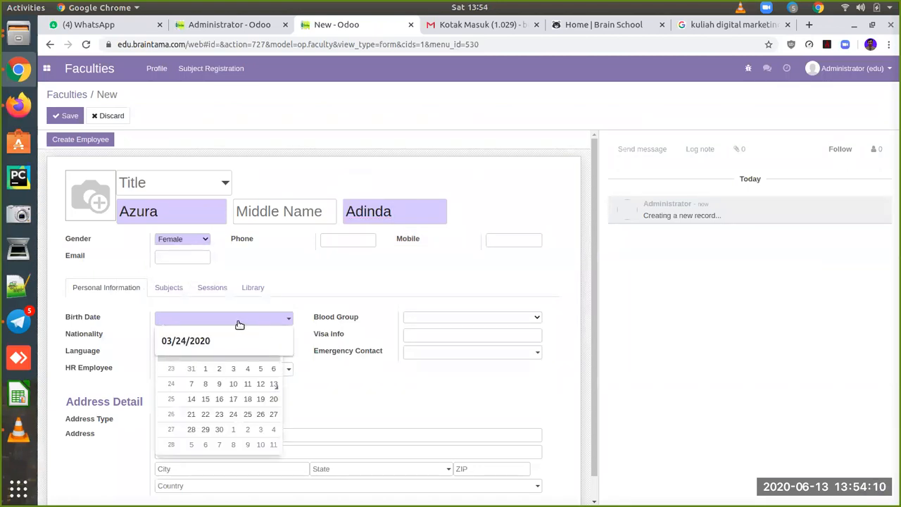
left_click(260, 382)
left_click(266, 322)
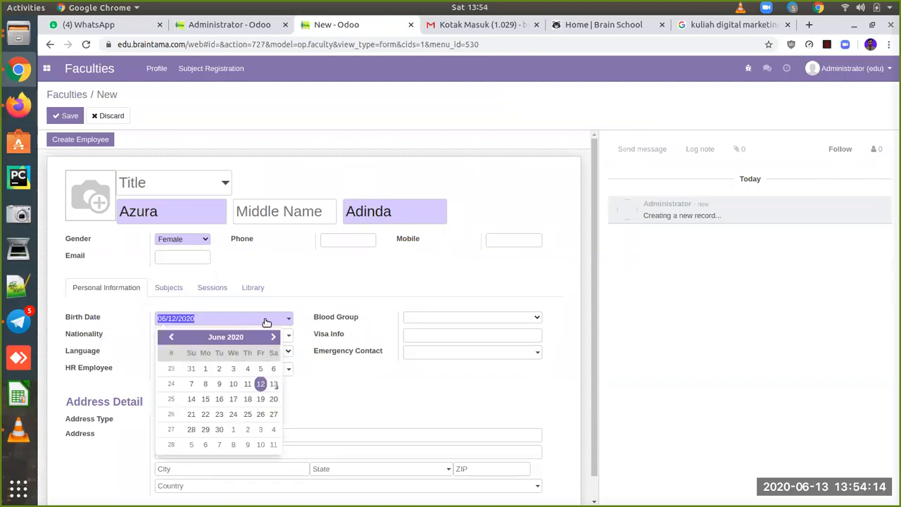
left_click(245, 337)
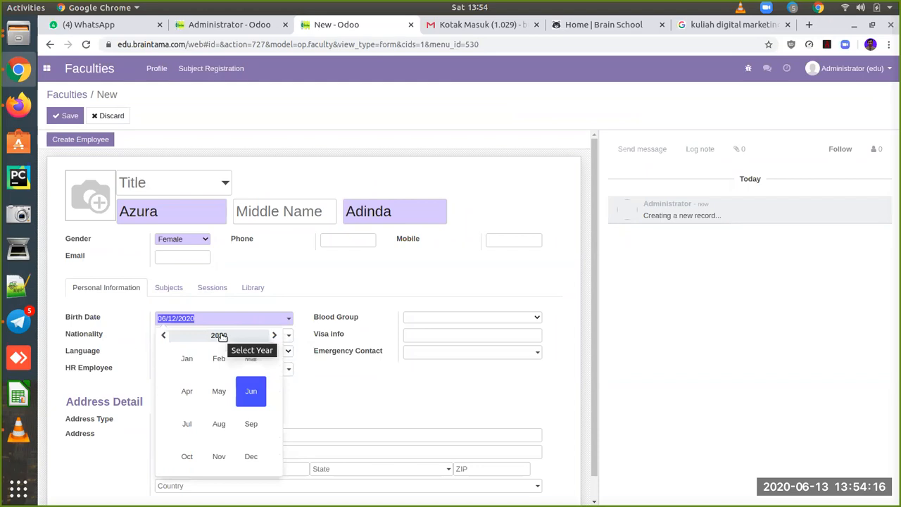
left_click(220, 336)
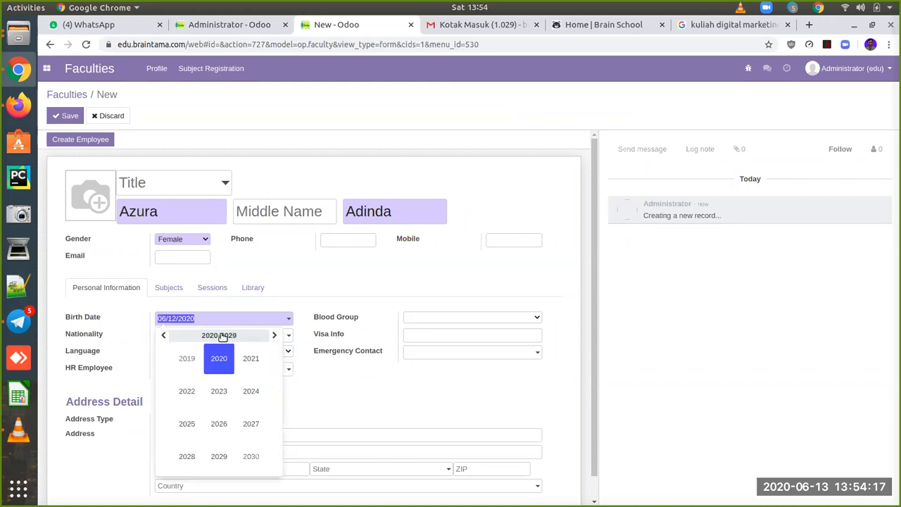
left_click(164, 336)
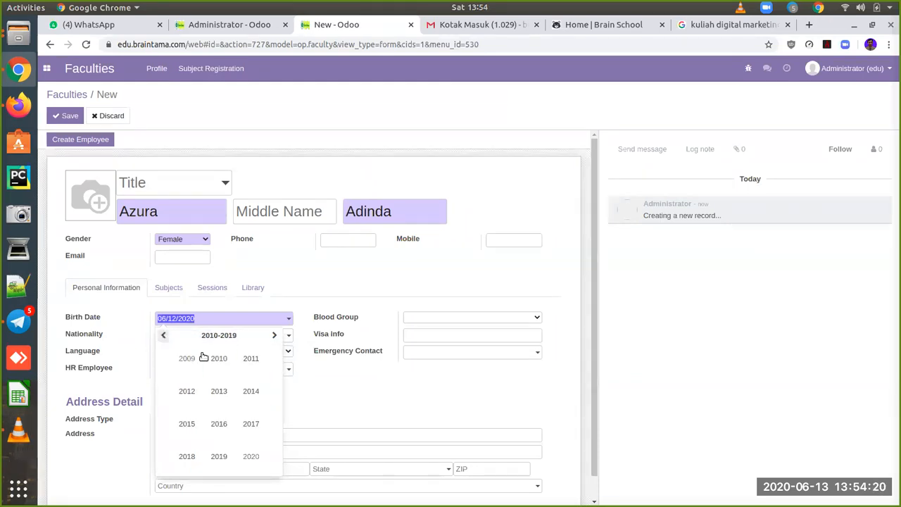
left_click(164, 336)
left_click(209, 394)
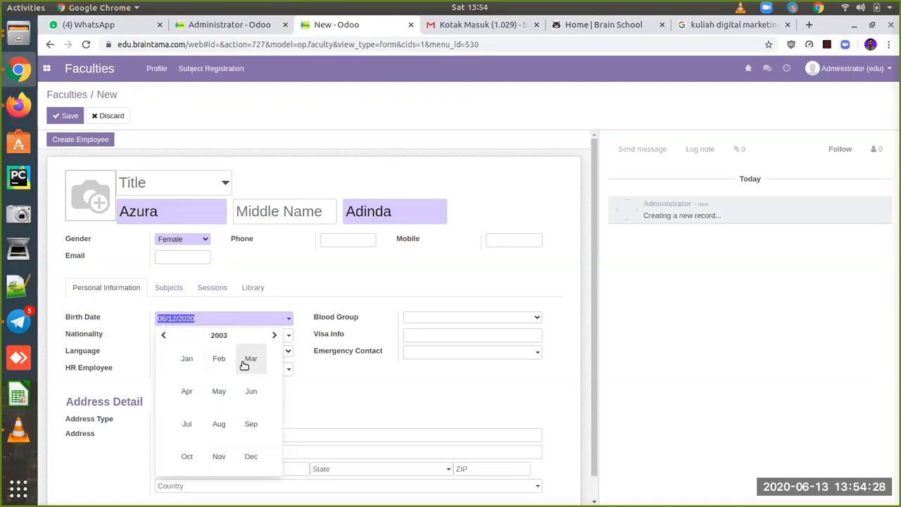
left_click(250, 392)
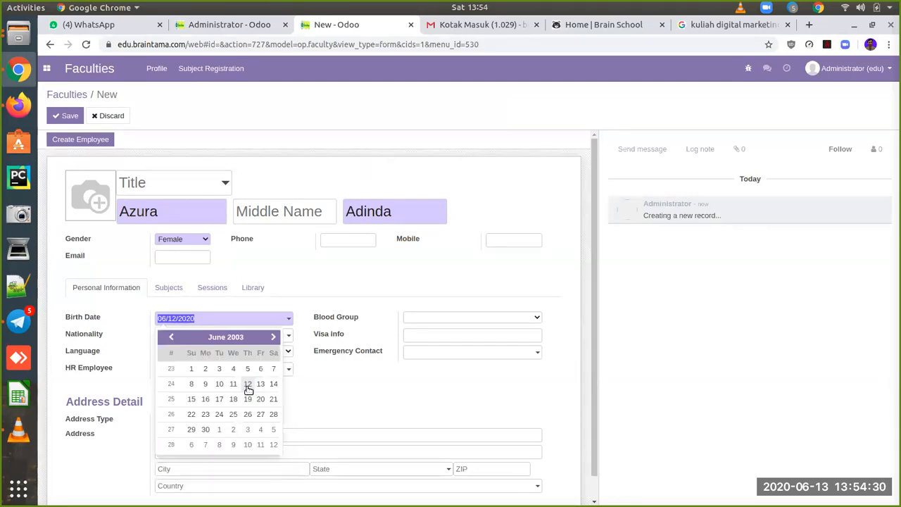
left_click(247, 385)
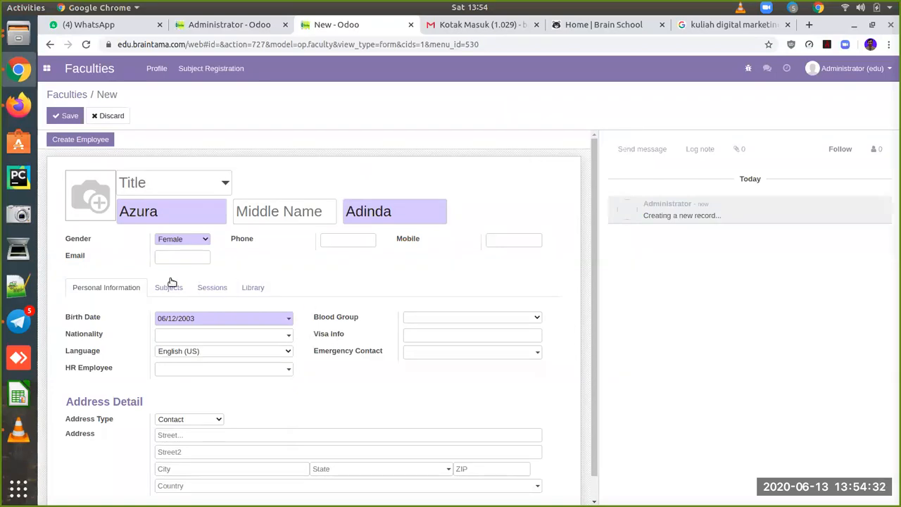
left_click(68, 116)
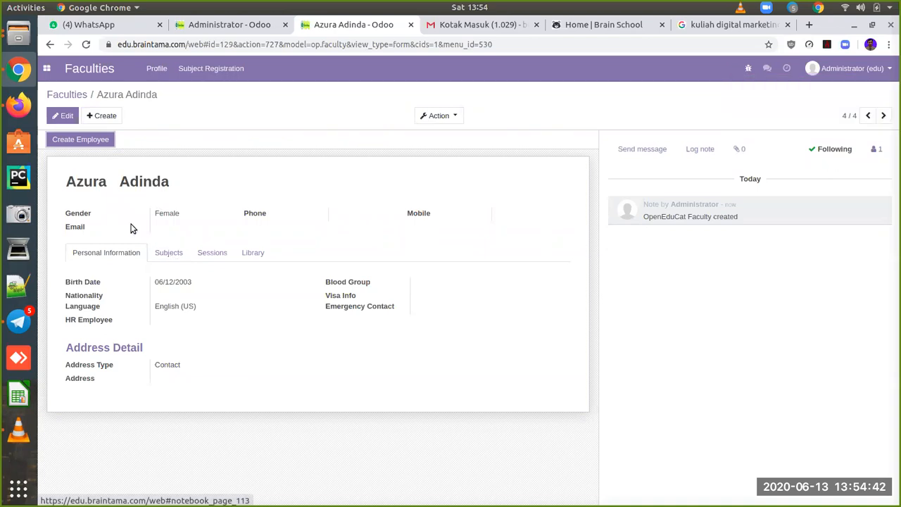
Step: Add the suggested marketing e-mail address to the faculty record and save it
left_click(64, 116)
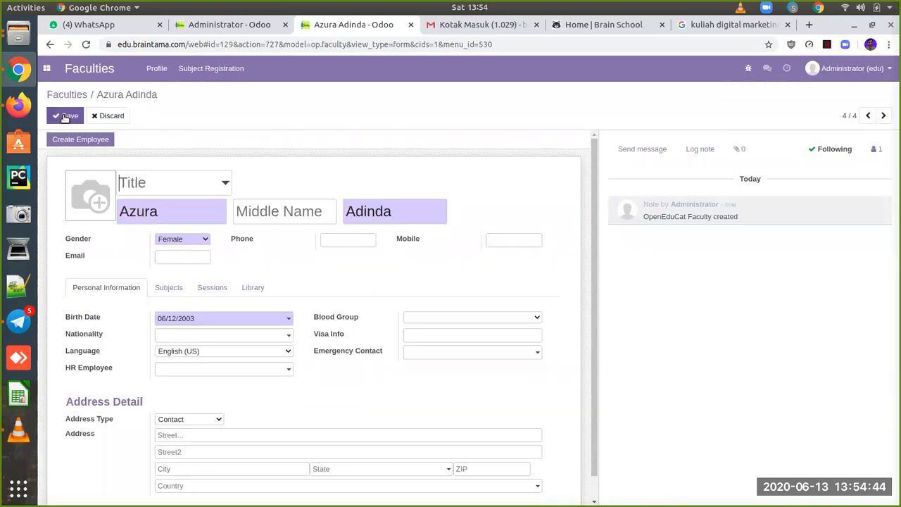
left_click(192, 257)
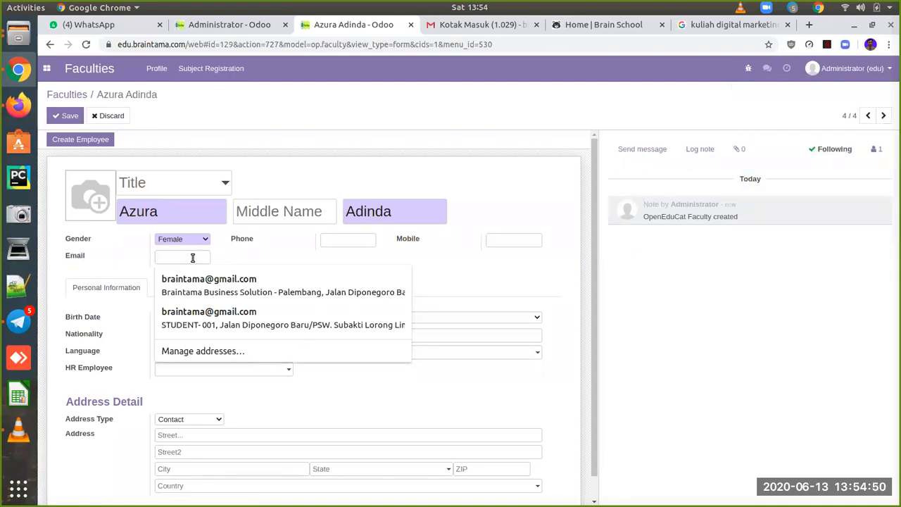
type("m")
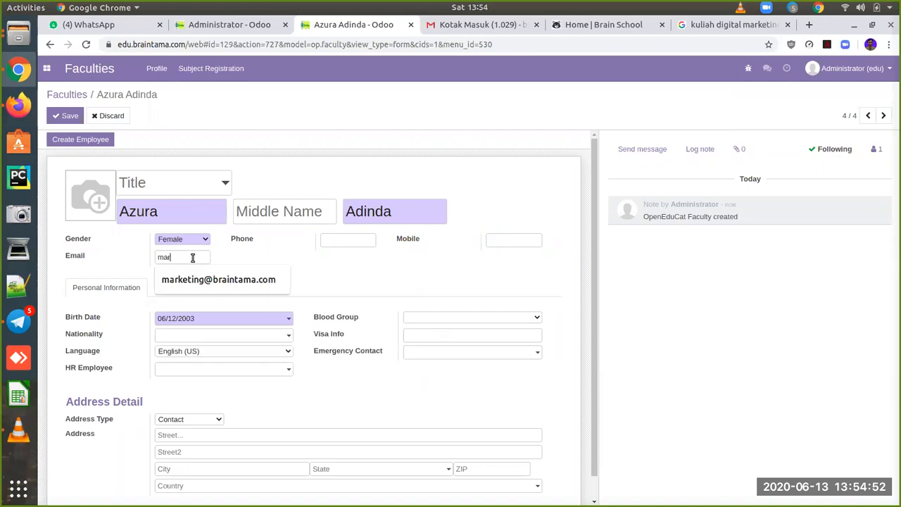
type("ar")
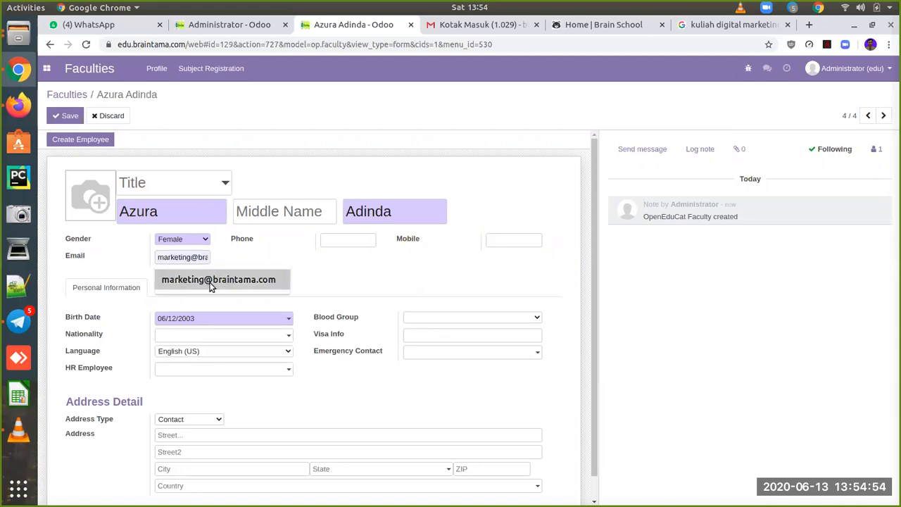
left_click(208, 288)
left_click(70, 116)
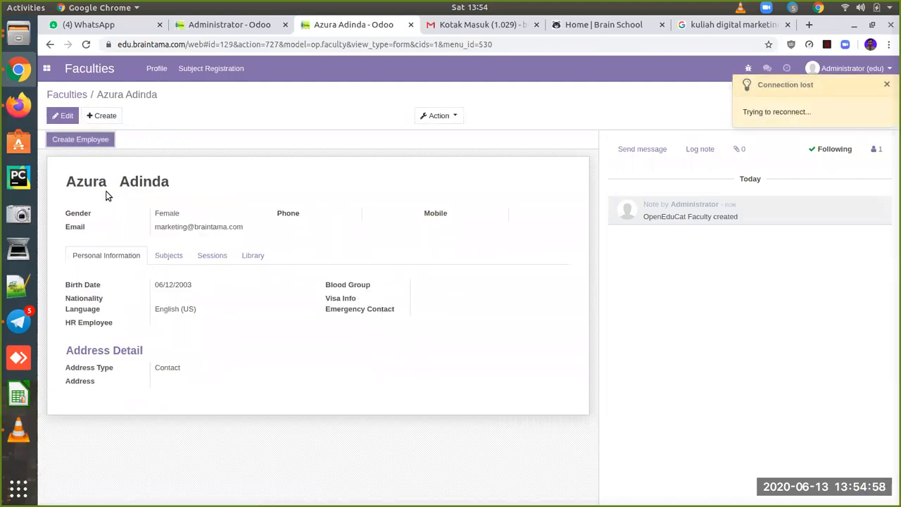
Step: Create and confirm a linked HR employee from the faculty record, then return to the app grid
left_click(81, 142)
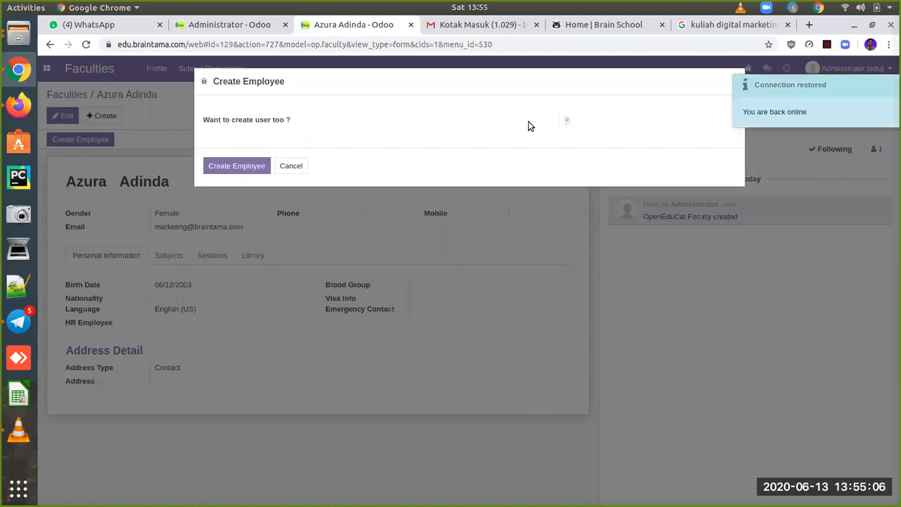
left_click(240, 167)
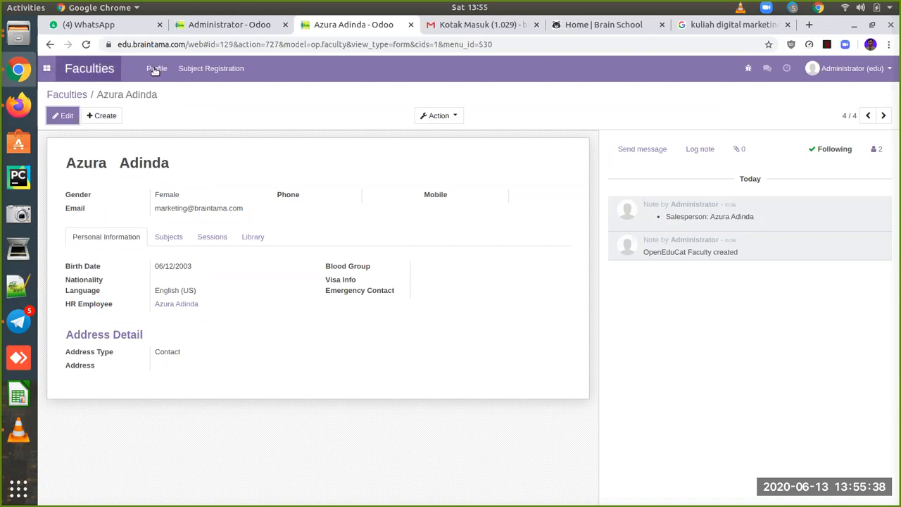
left_click(46, 68)
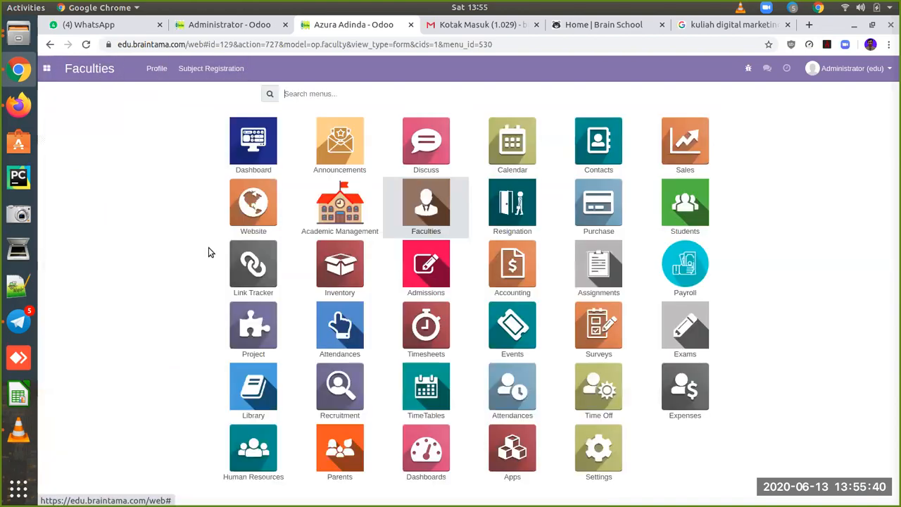
Step: Open Settings' Manage Users list and scroll through the 36 internal users
left_click(596, 454)
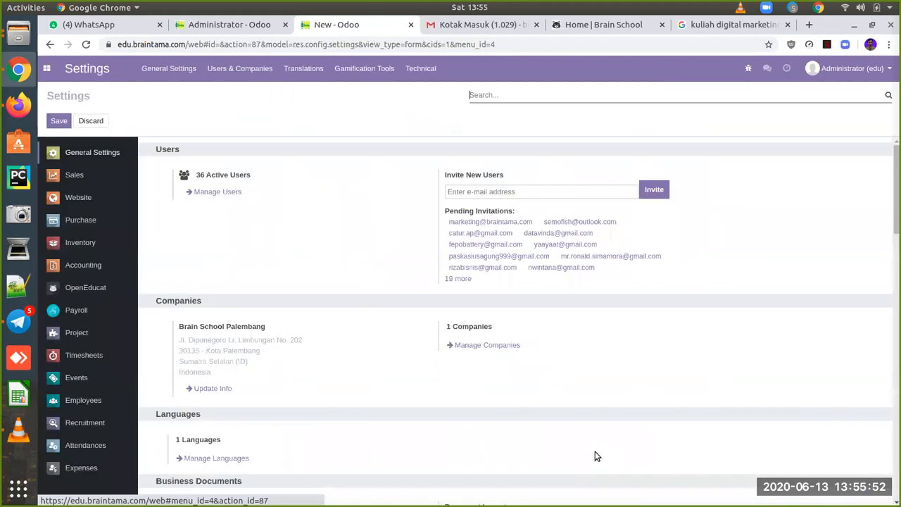
left_click(225, 192)
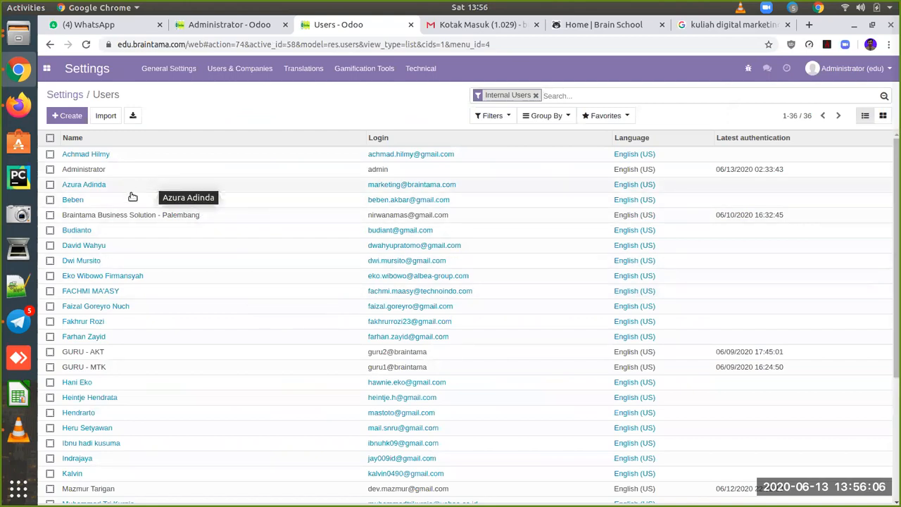
scroll(230, 317, "down", 3)
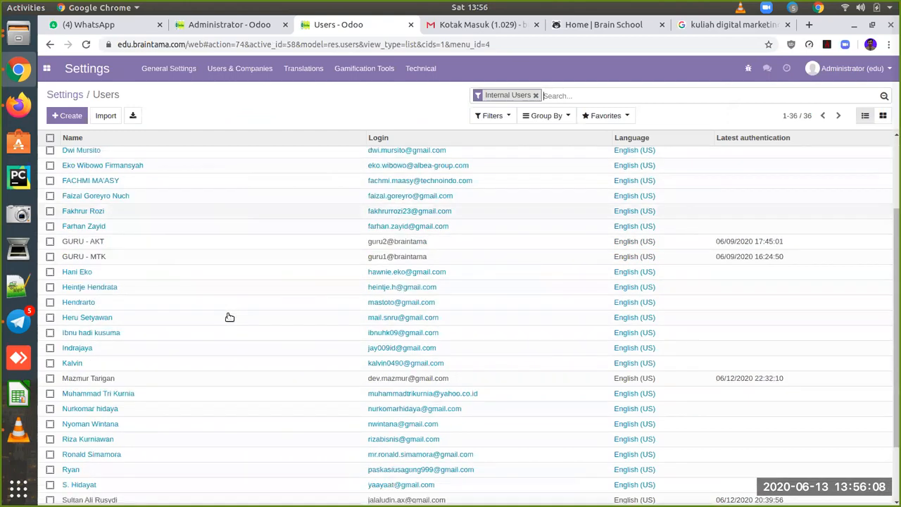
scroll(230, 317, "down", 2)
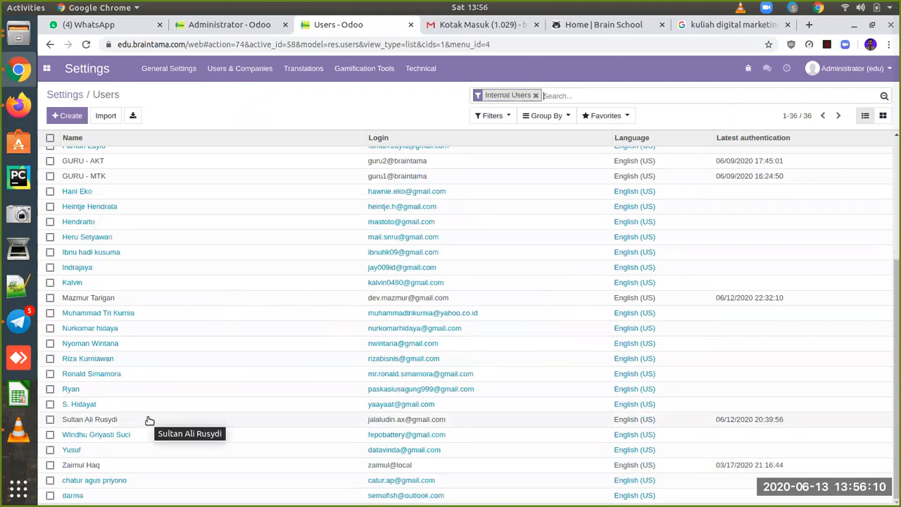
Step: Sign in on the website with the teacher's saved login and check the employee in
left_click(19, 107)
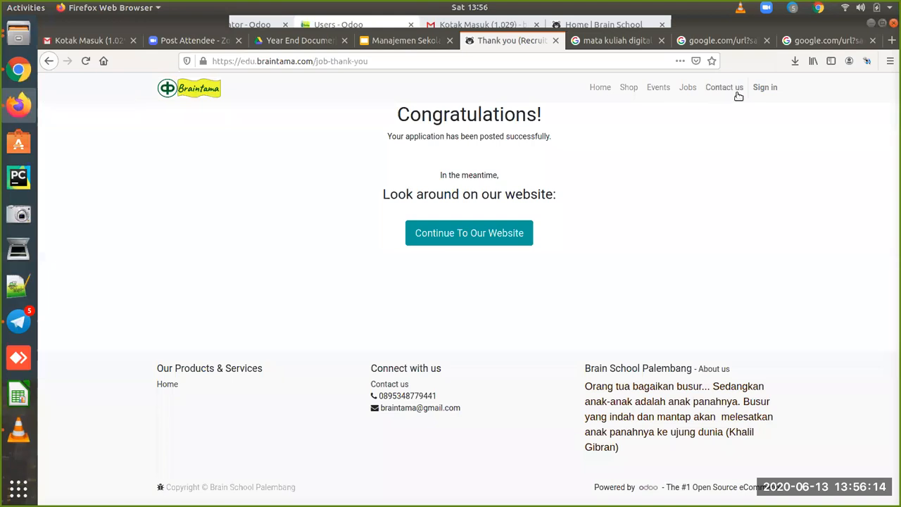
left_click(766, 90)
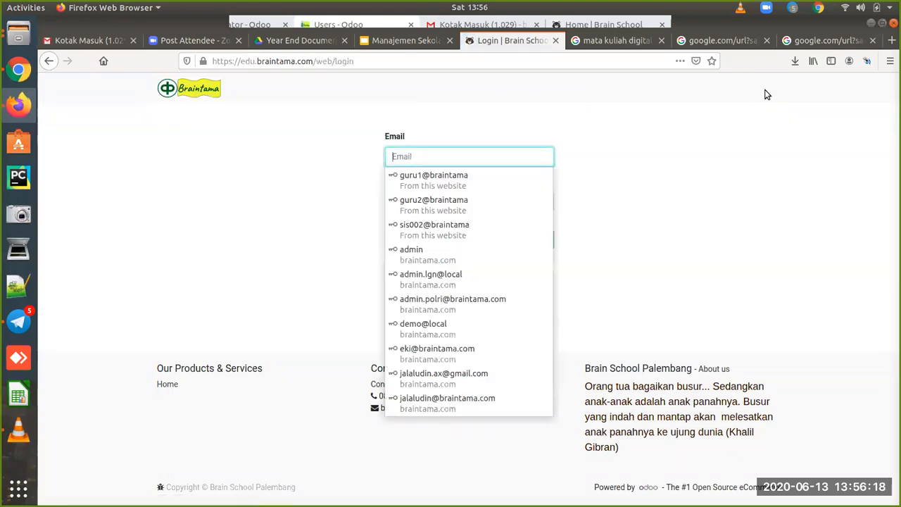
type("jal")
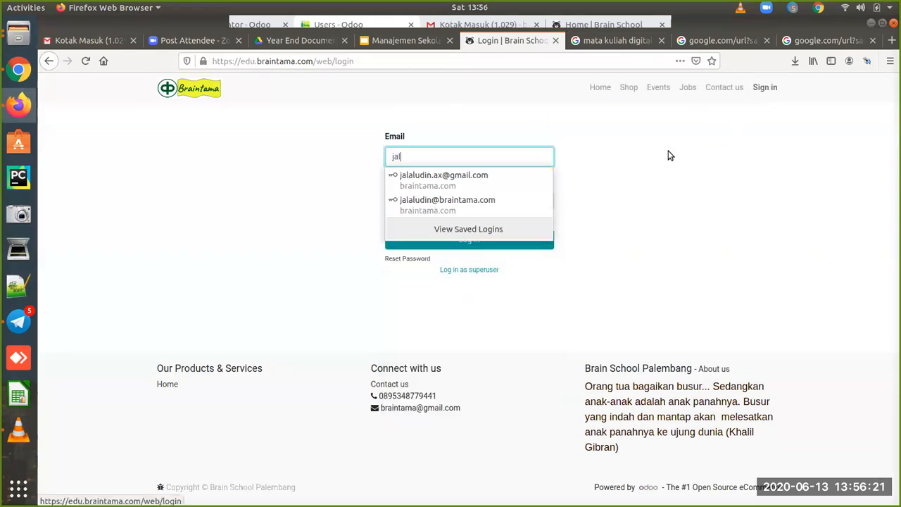
left_click(519, 175)
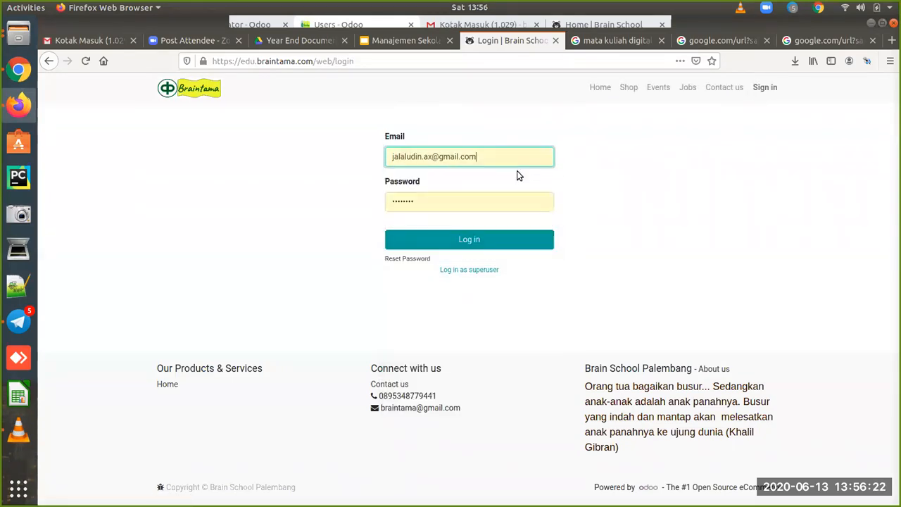
left_click(467, 241)
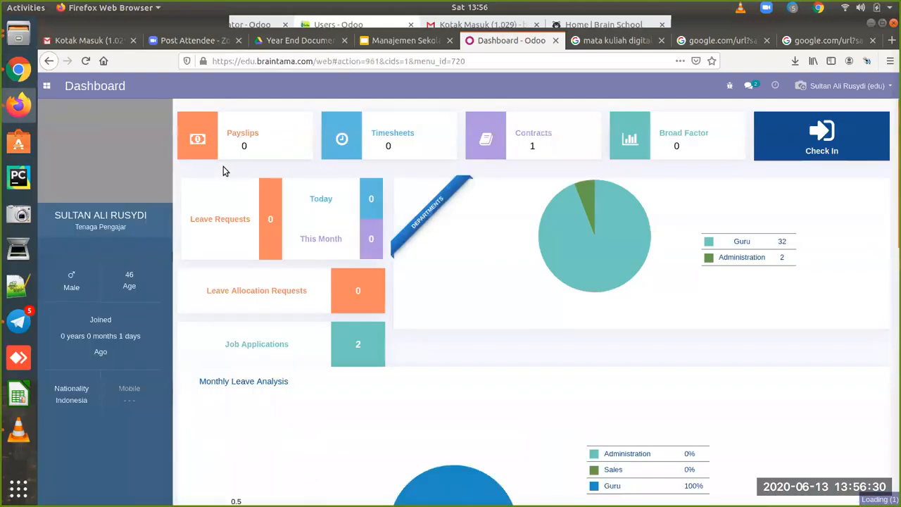
left_click(823, 141)
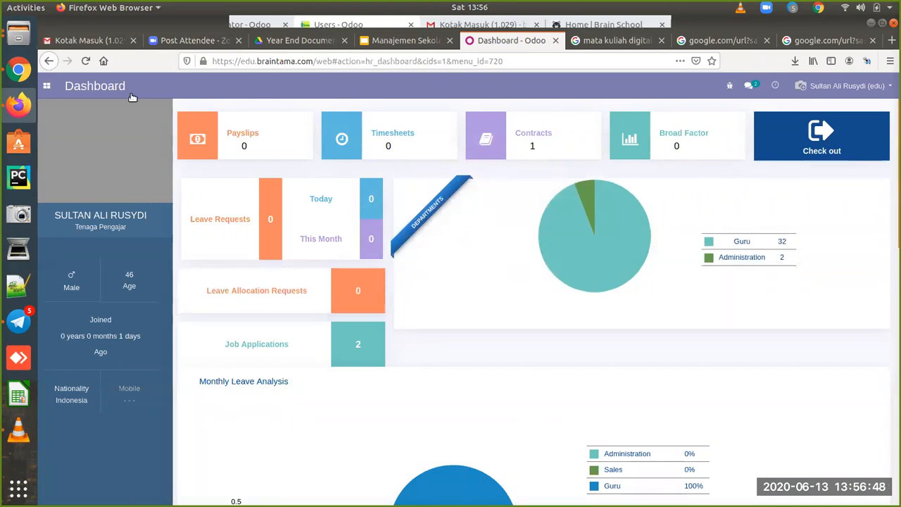
Step: In the admin window, view the teacher's user record and search HR employees by name
left_click(18, 70)
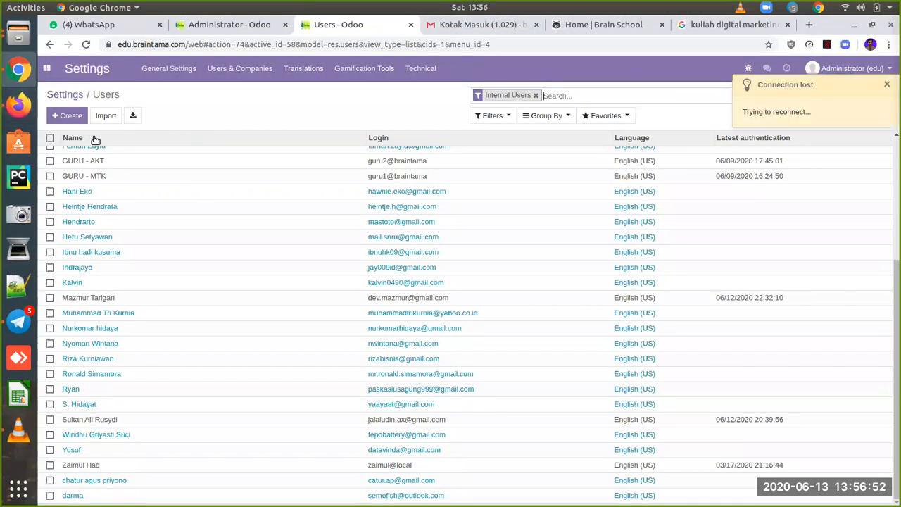
left_click(168, 420)
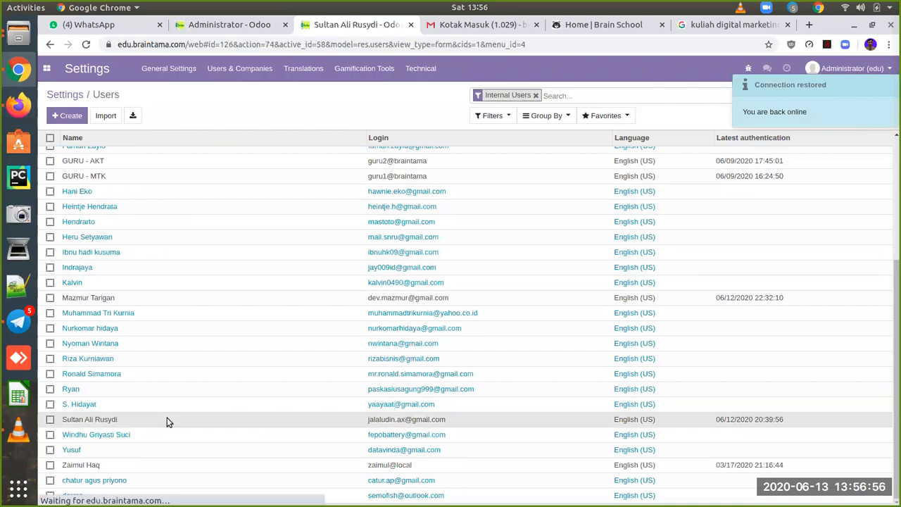
left_click(46, 68)
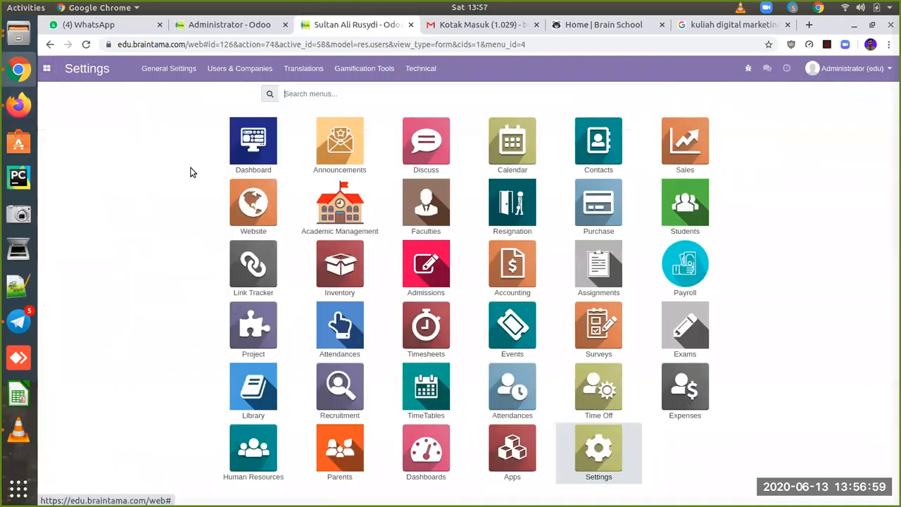
left_click(241, 455)
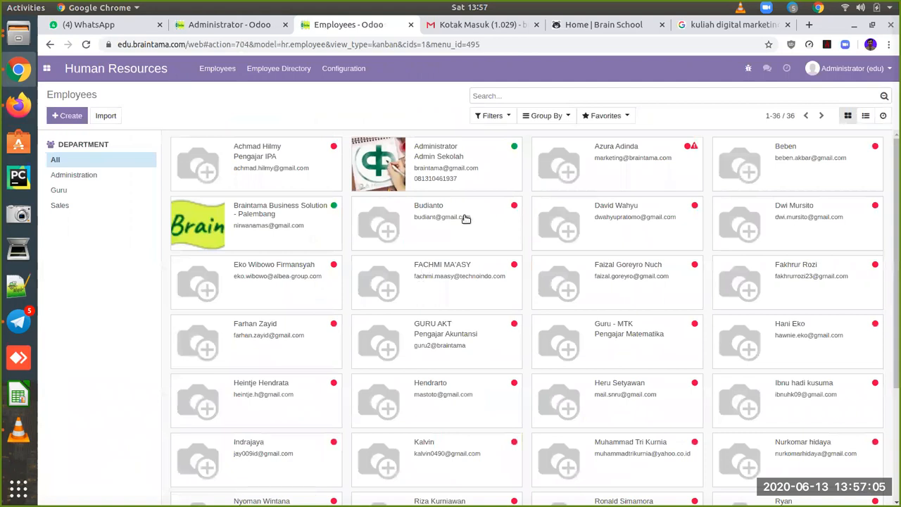
left_click(609, 98)
type("sultan")
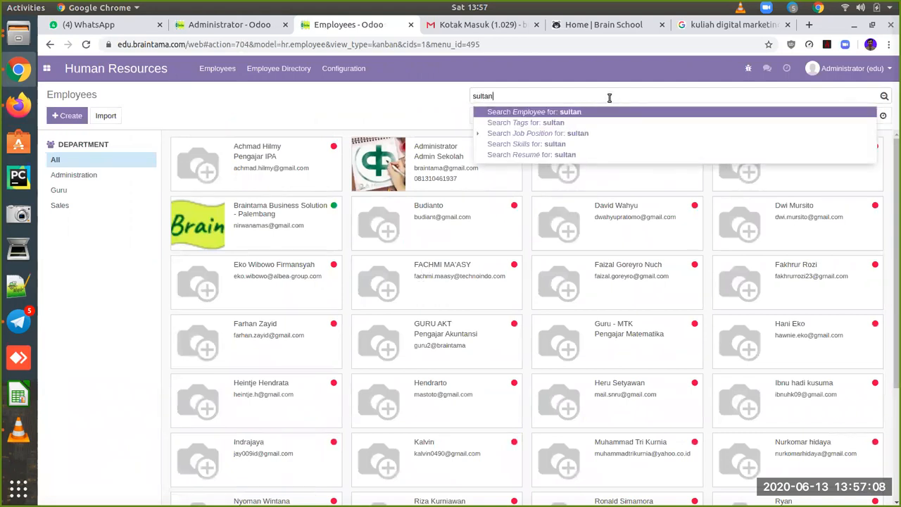
key("Return")
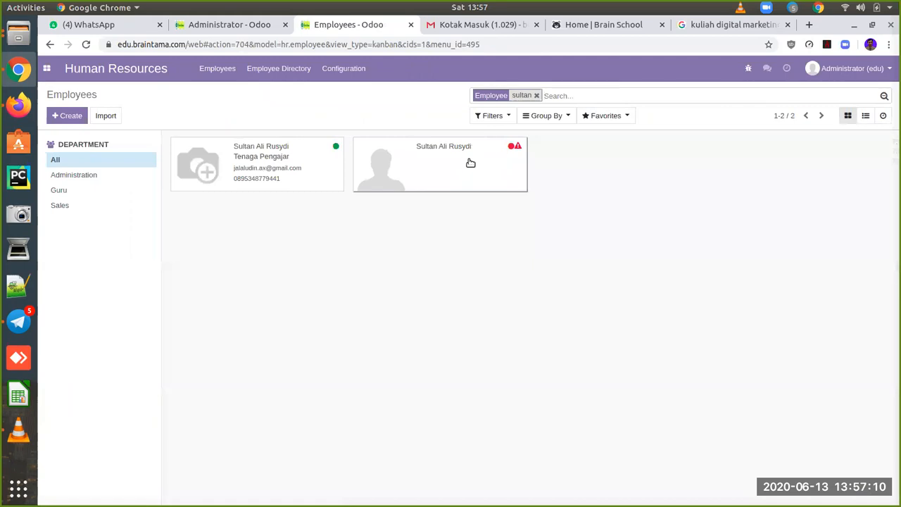
Step: Review the matching employee's attendance records, then return to the app grid
left_click(470, 162)
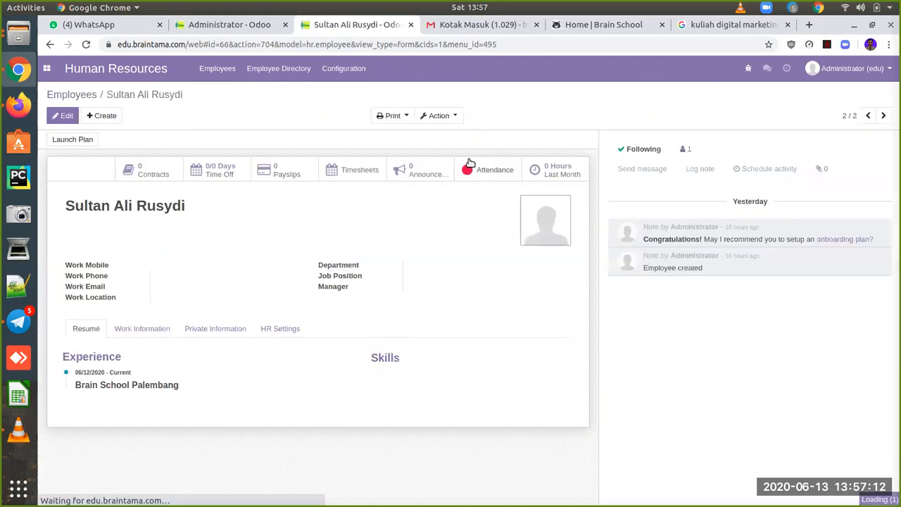
left_click(486, 175)
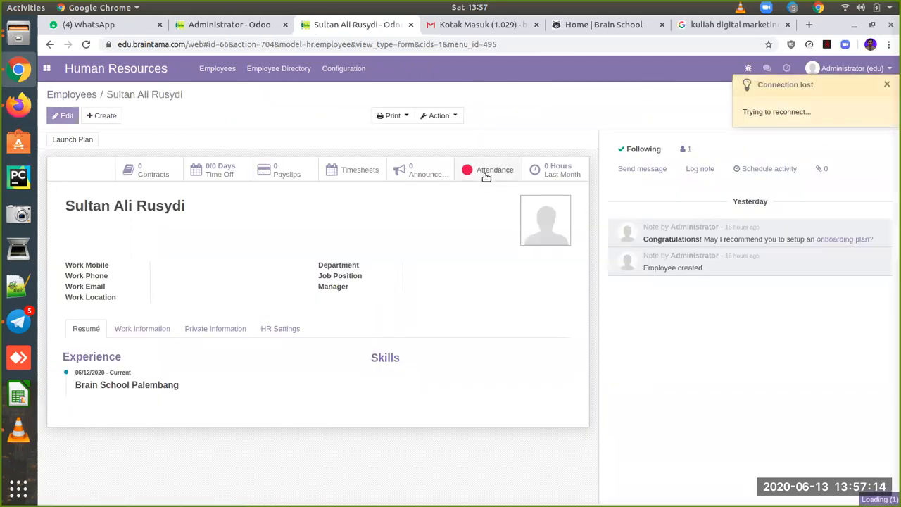
left_click(80, 95)
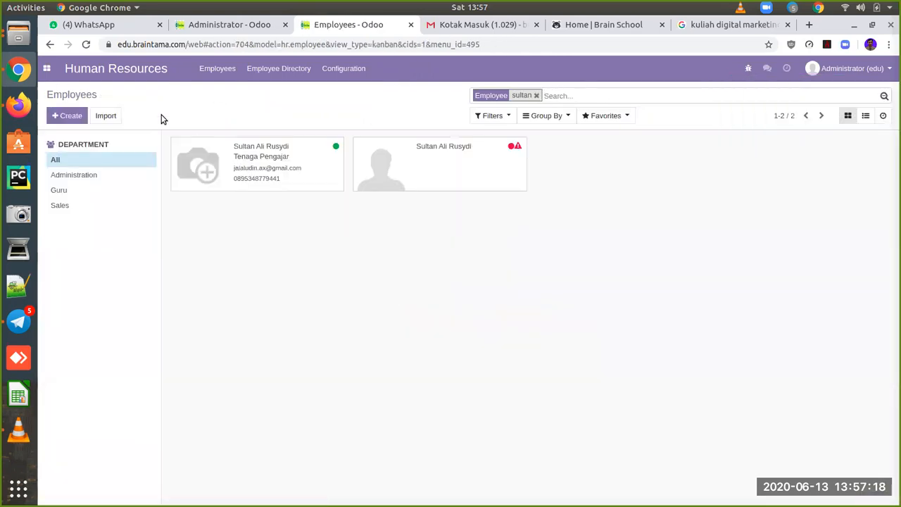
left_click(463, 162)
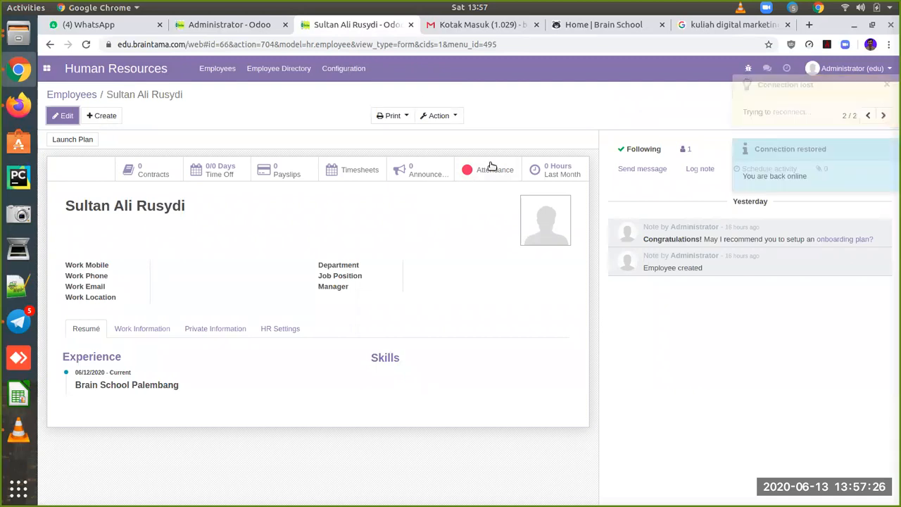
left_click(86, 96)
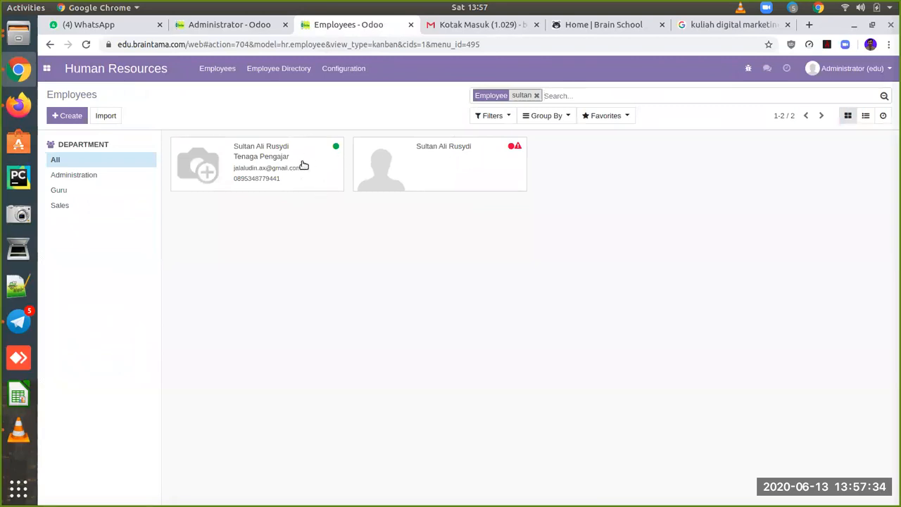
mouse_move(337, 148)
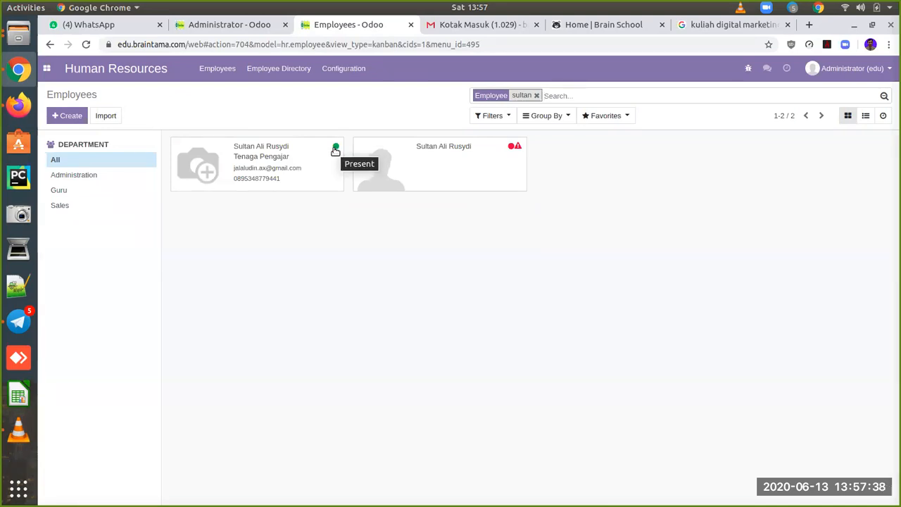
left_click(46, 70)
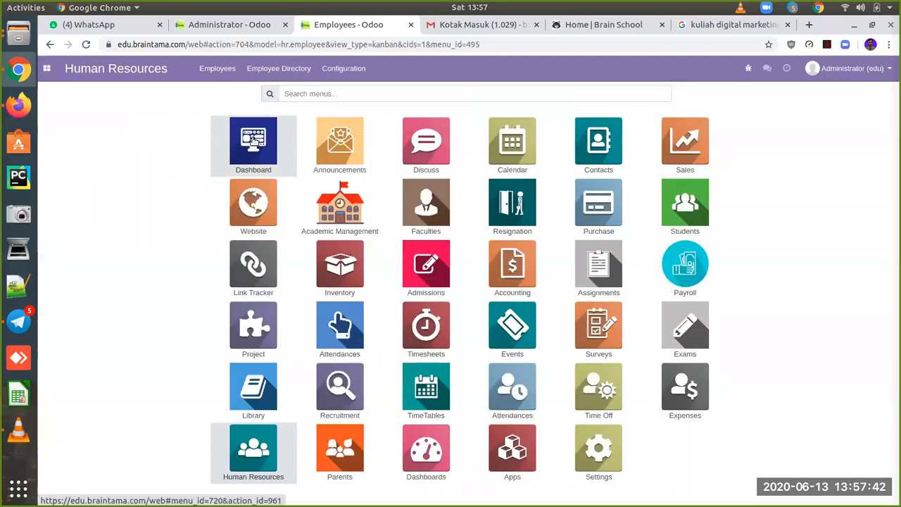
left_click(254, 141)
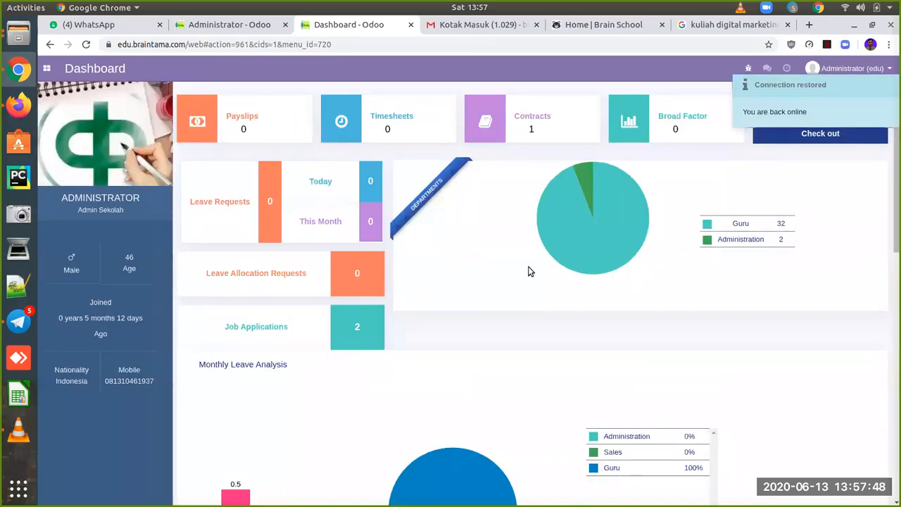
scroll(641, 347, "down", 3)
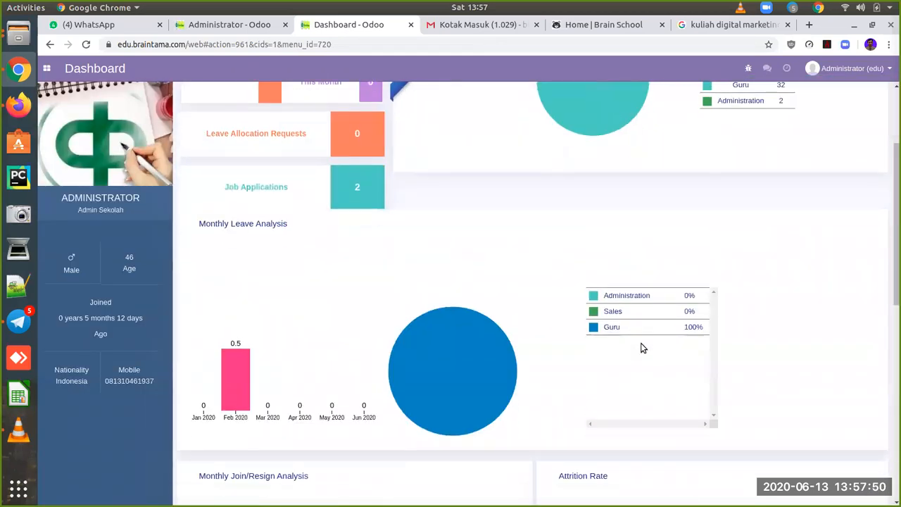
scroll(641, 346, "up", 3)
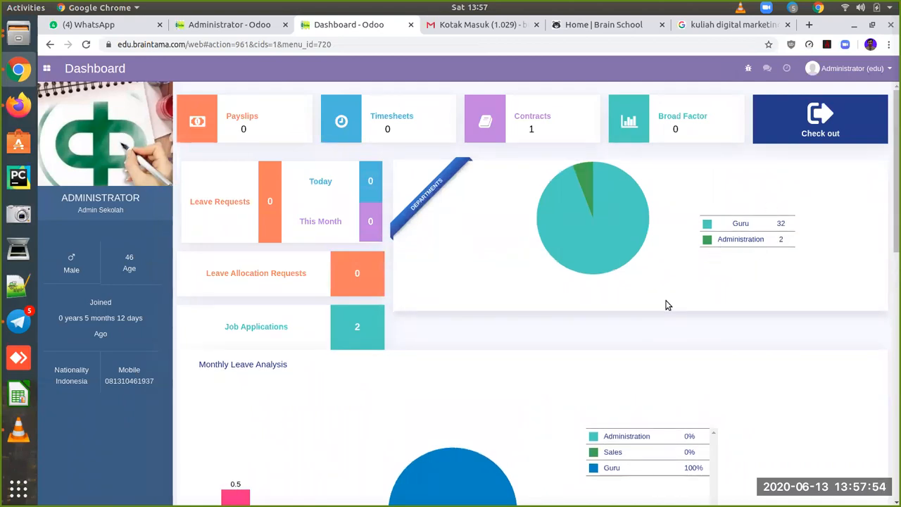
scroll(650, 318, "down", 2)
scroll(652, 320, "up", 2)
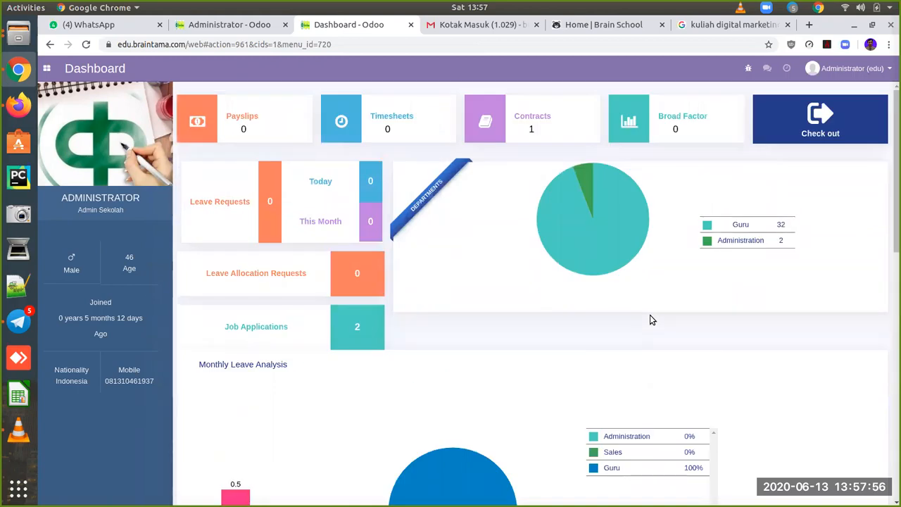
scroll(651, 318, "down", 3)
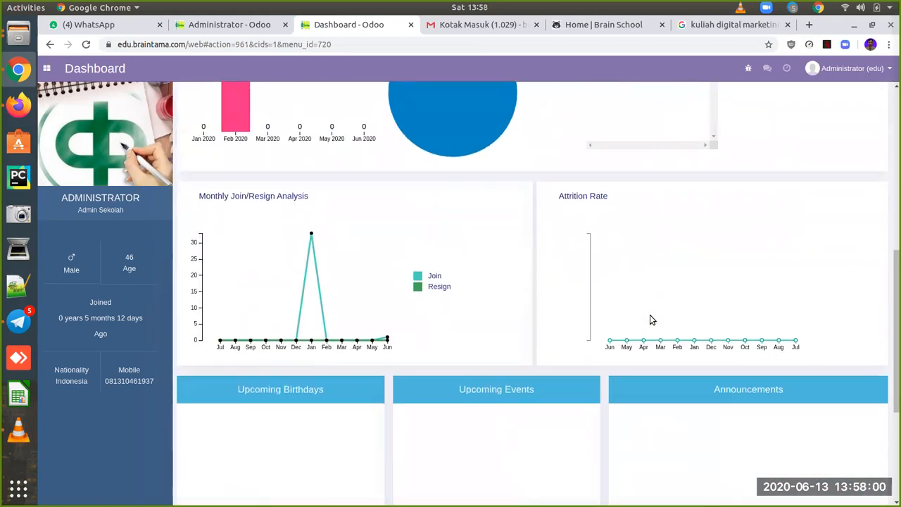
scroll(651, 318, "up", 2)
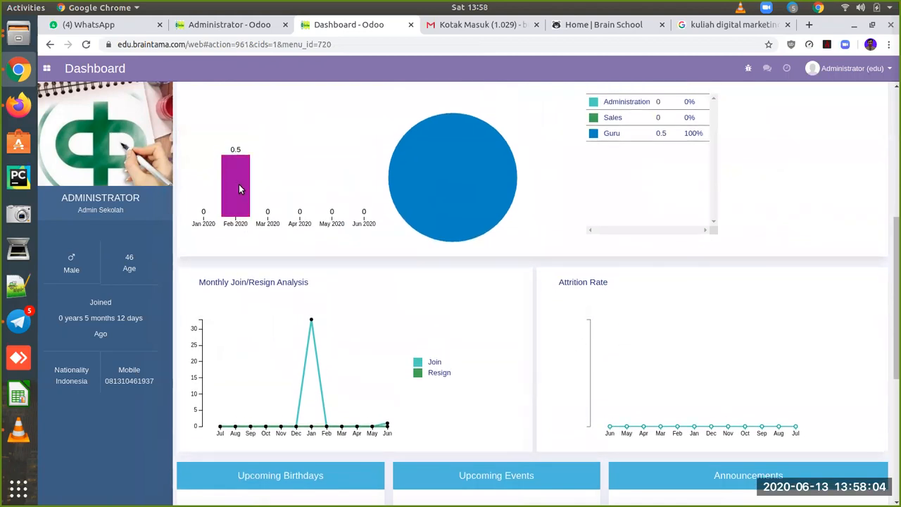
scroll(384, 256, "down", 8)
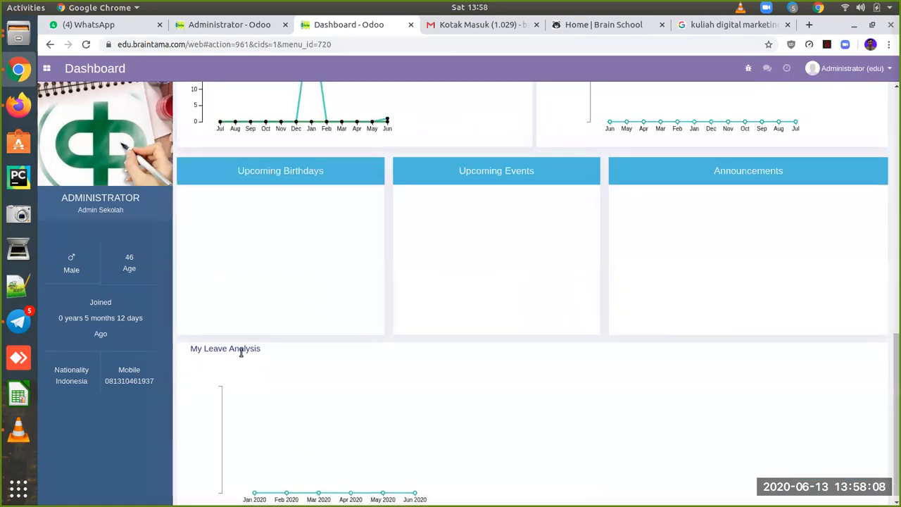
scroll(378, 428, "up", 3)
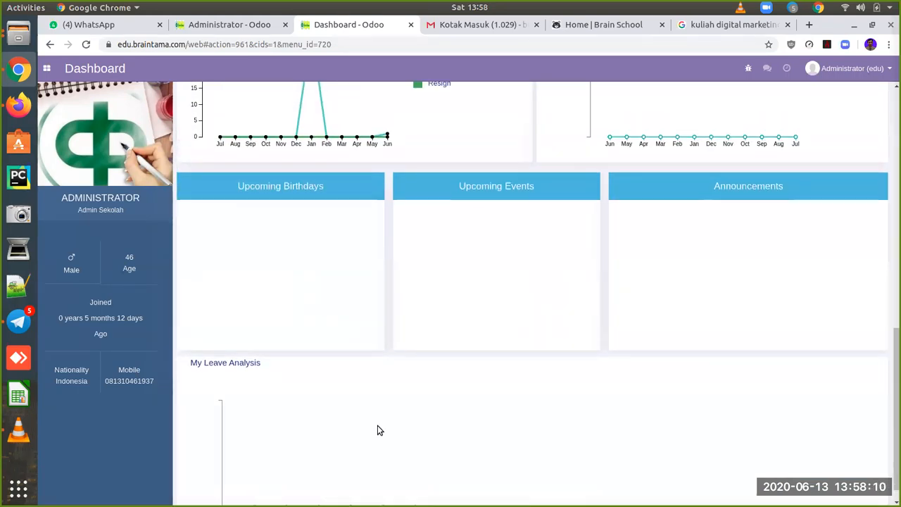
scroll(378, 428, "up", 10)
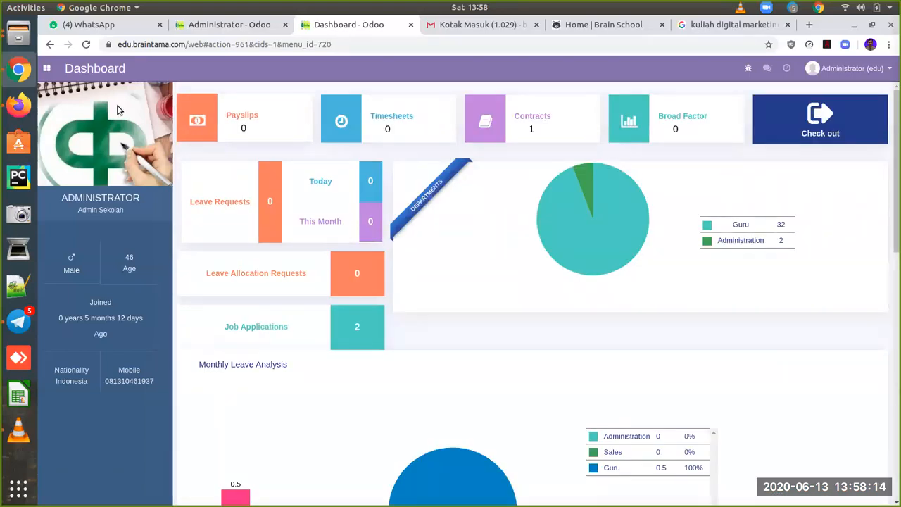
left_click(48, 69)
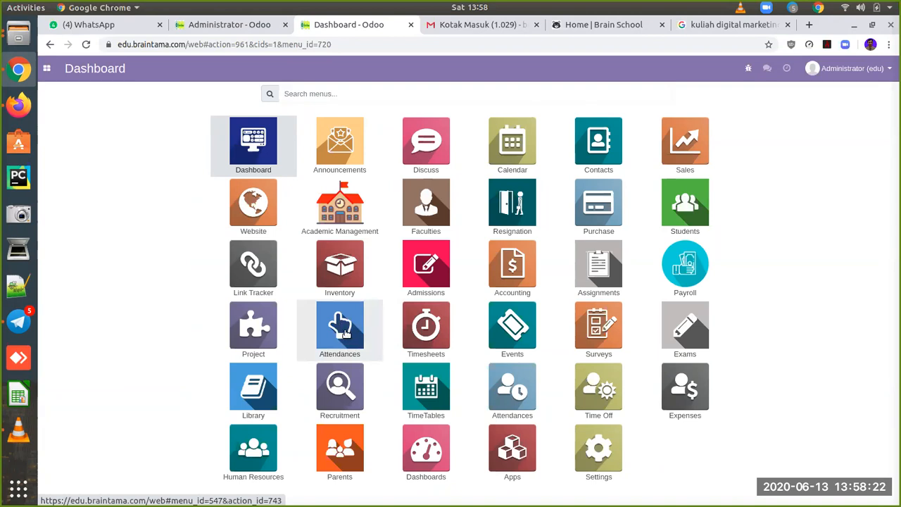
Step: Check the Administrator out of attendance at 14:00:58 and open the Attendance Analysis report
left_click(511, 399)
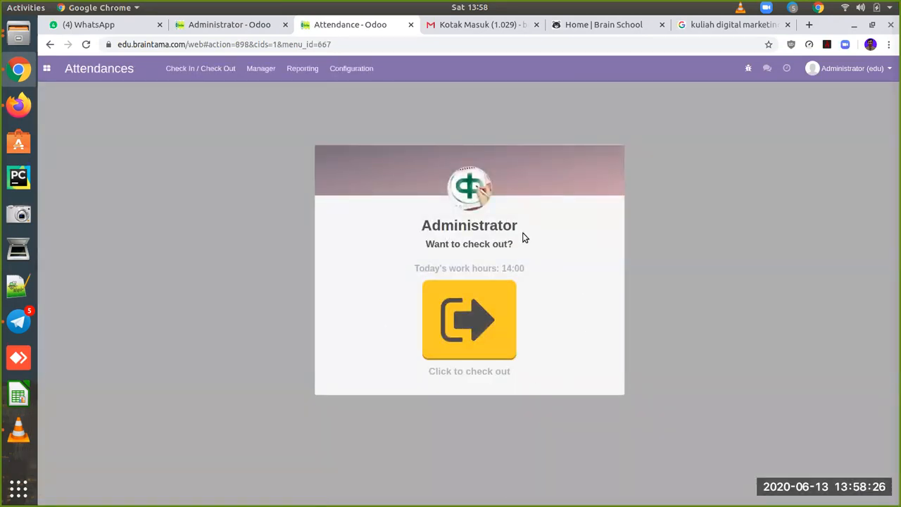
left_click(483, 323)
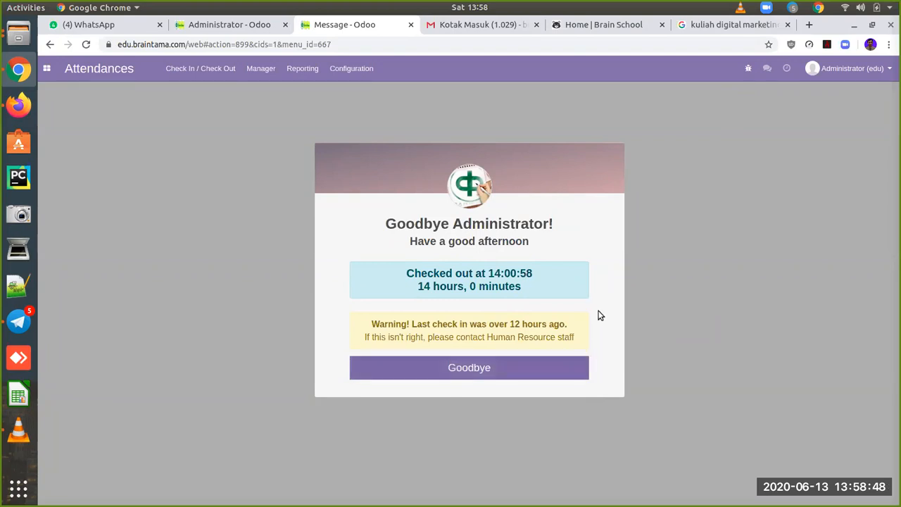
left_click(479, 367)
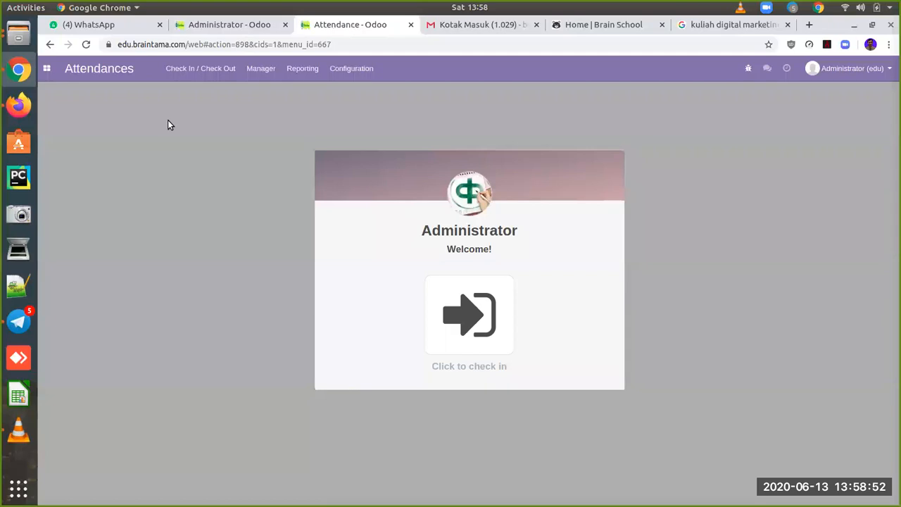
left_click(308, 68)
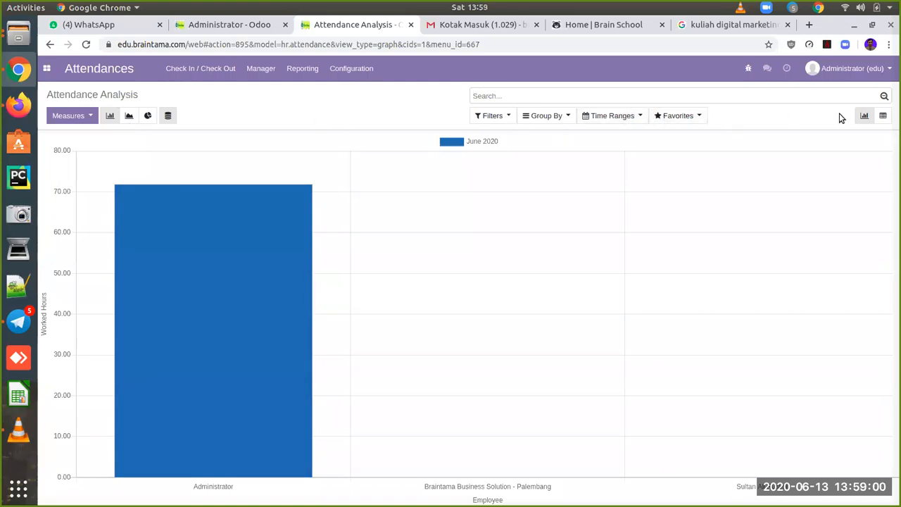
Step: Pivot worked hours by check-in month, showing 71.79 hours for June 2020
left_click(882, 116)
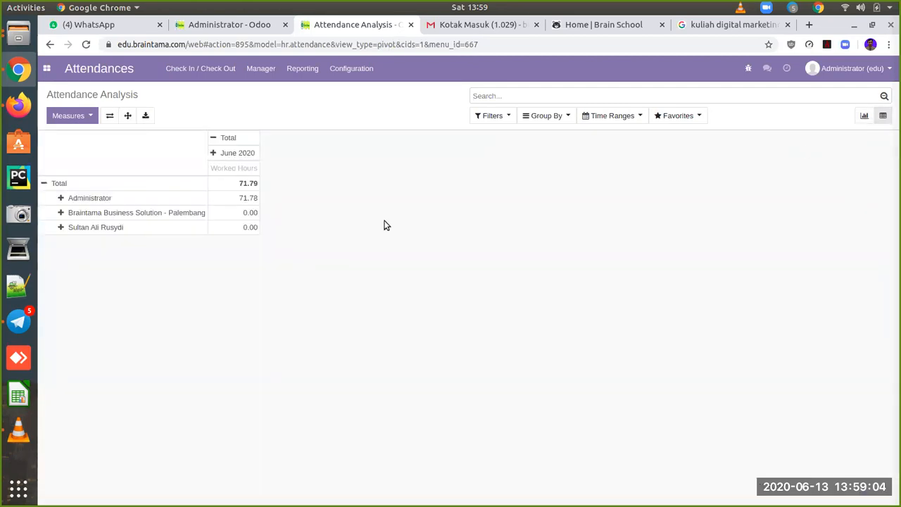
left_click(218, 140)
left_click(76, 117)
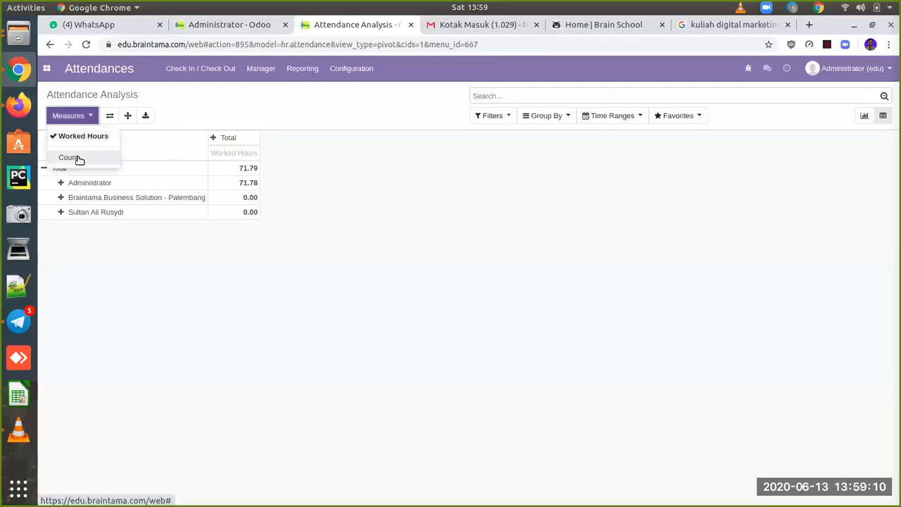
left_click(226, 139)
mouse_move(253, 155)
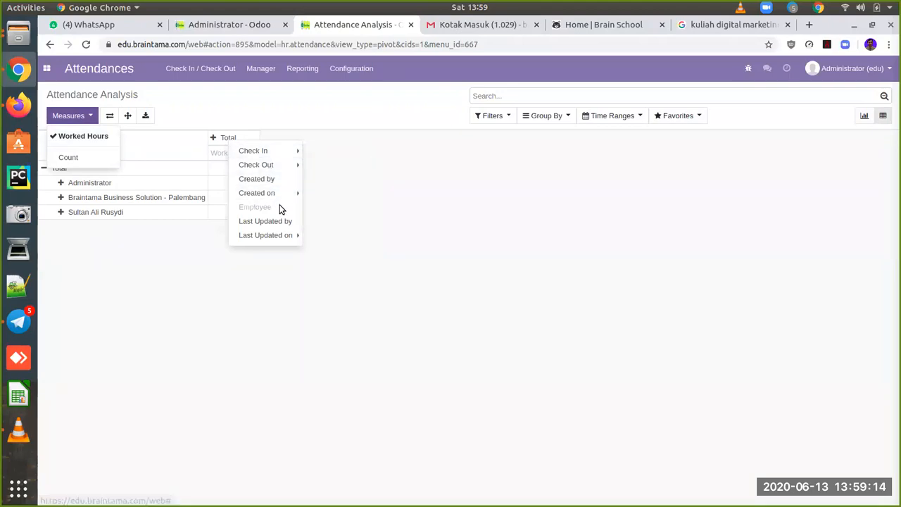
mouse_move(270, 171)
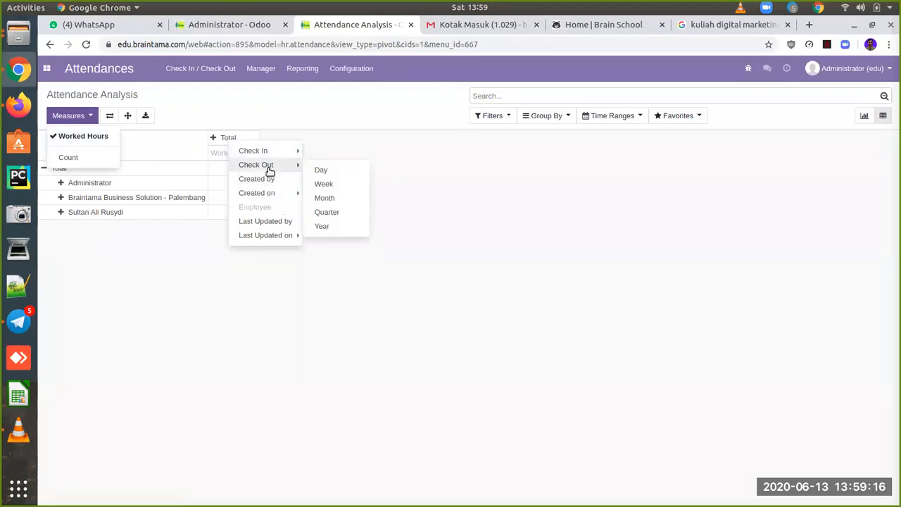
left_click(265, 150)
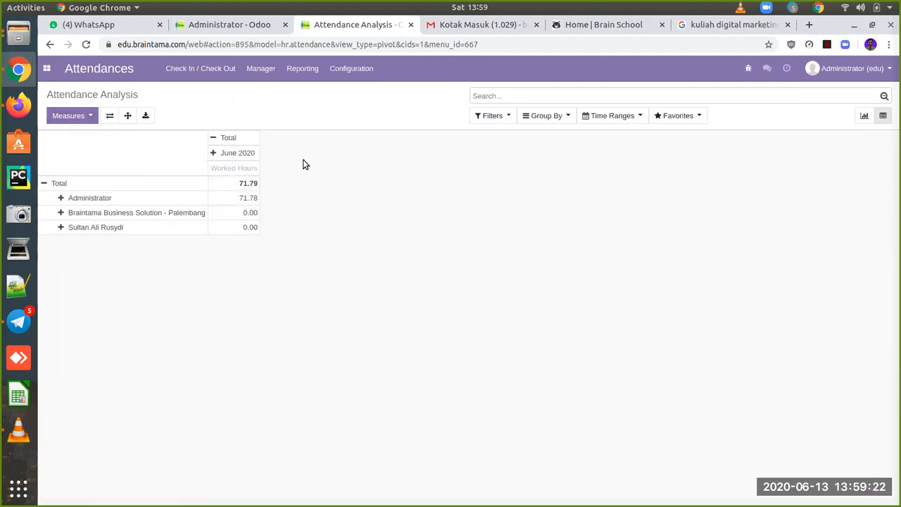
left_click(48, 71)
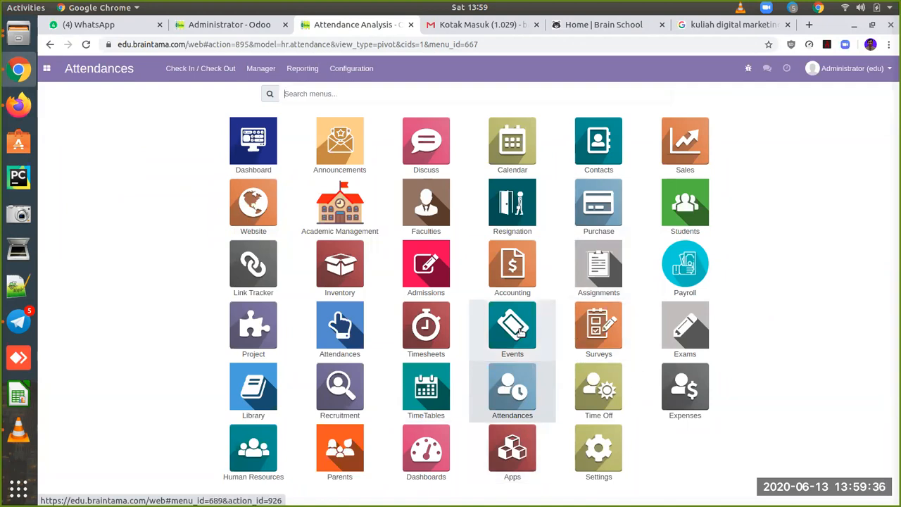
Step: Open Attendances and go to Manager > Attendances to list all attendance records
left_click(512, 386)
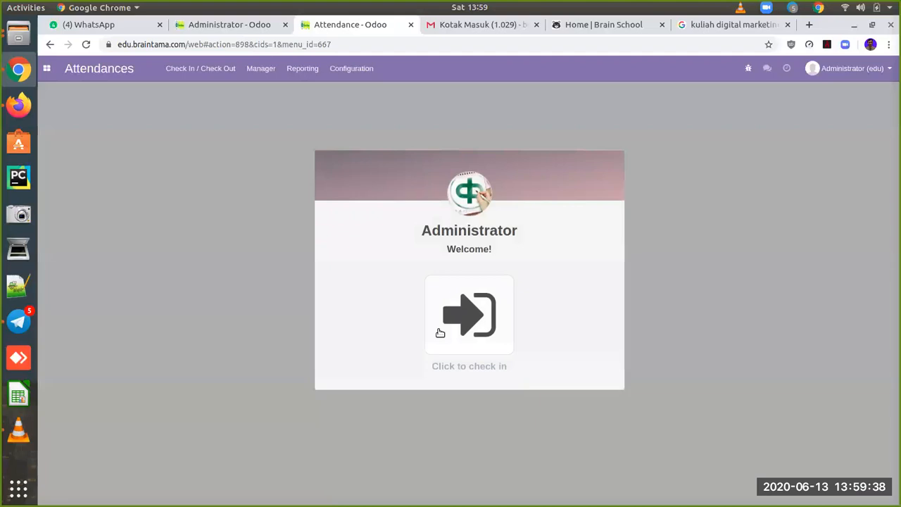
left_click(194, 68)
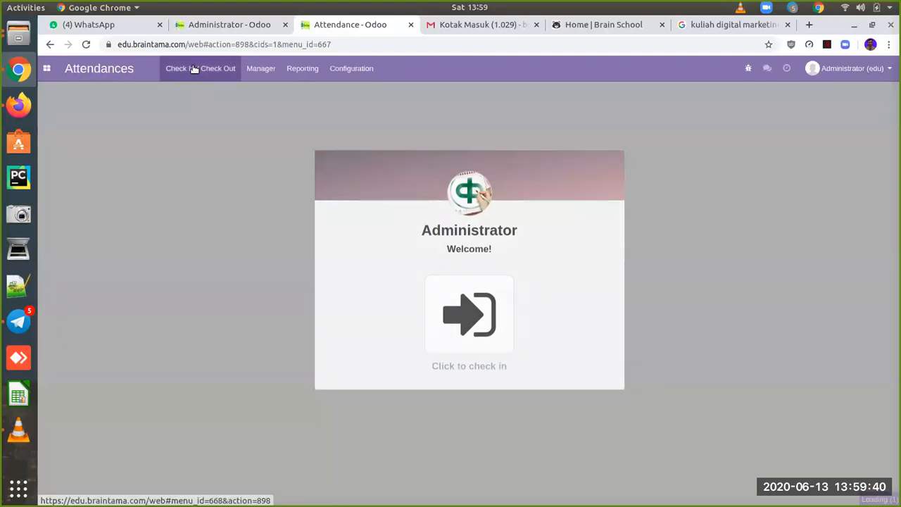
left_click(262, 75)
left_click(273, 94)
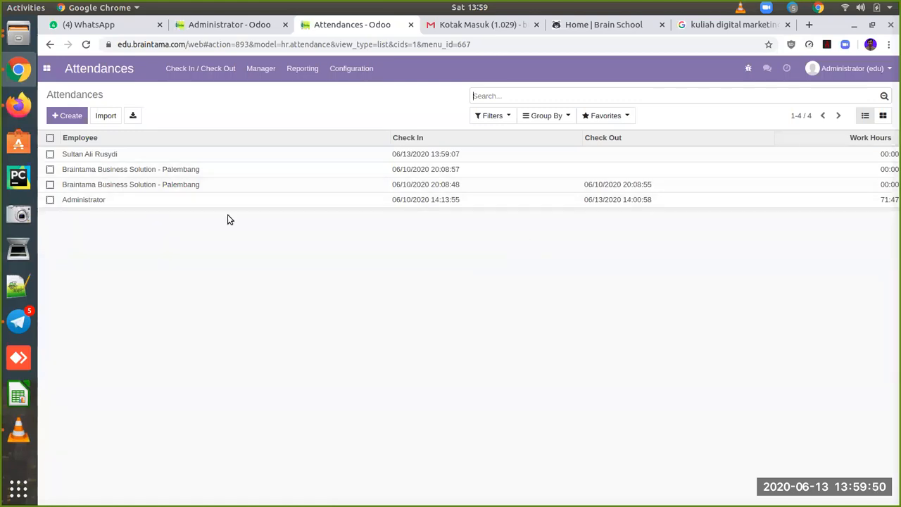
Step: Import hr.attendance(1).xlsx from the Braintama folder into the Attendances list
left_click(106, 116)
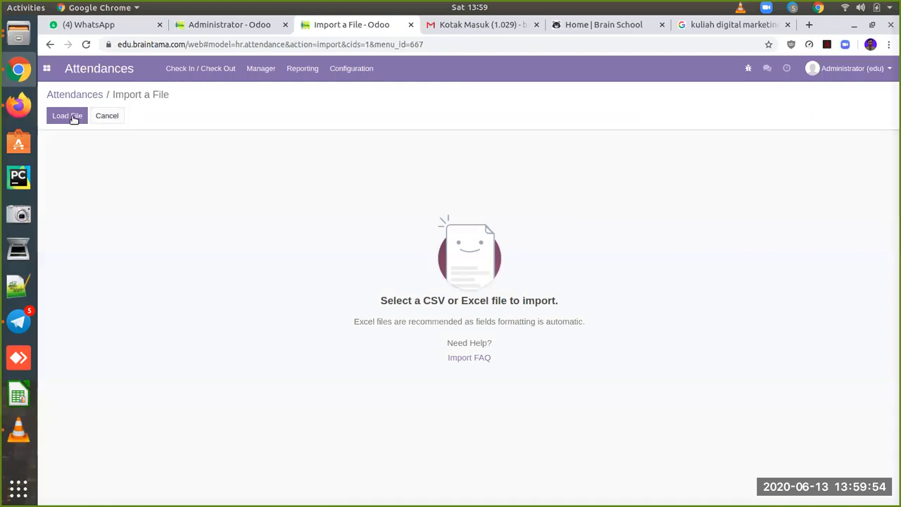
left_click(73, 118)
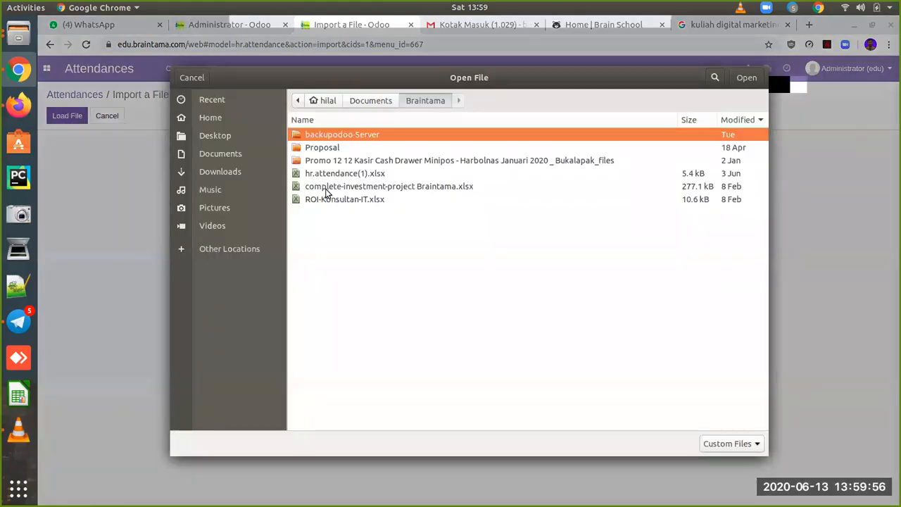
left_click(344, 176)
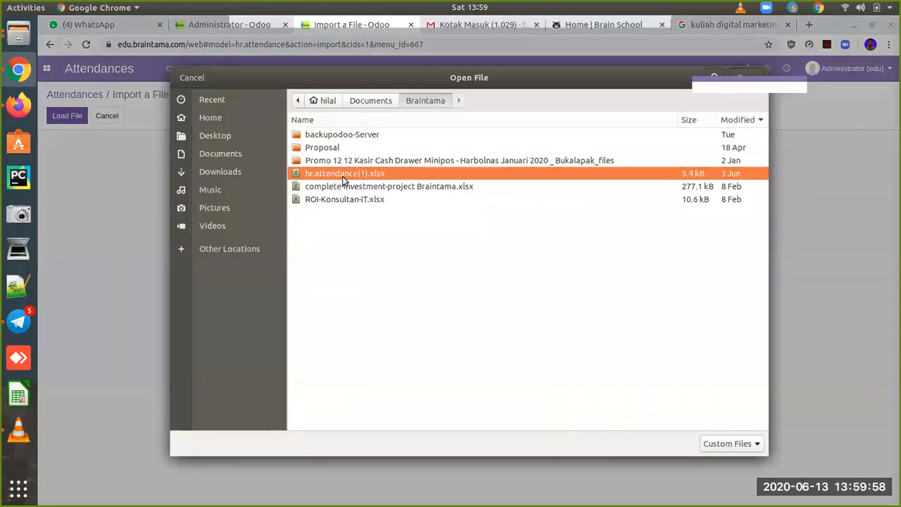
double_click(342, 176)
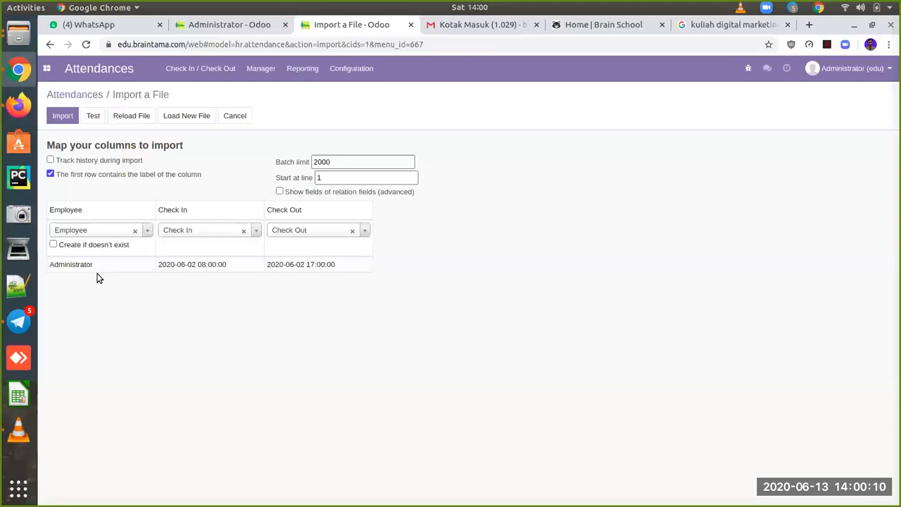
left_click(62, 119)
left_click(61, 118)
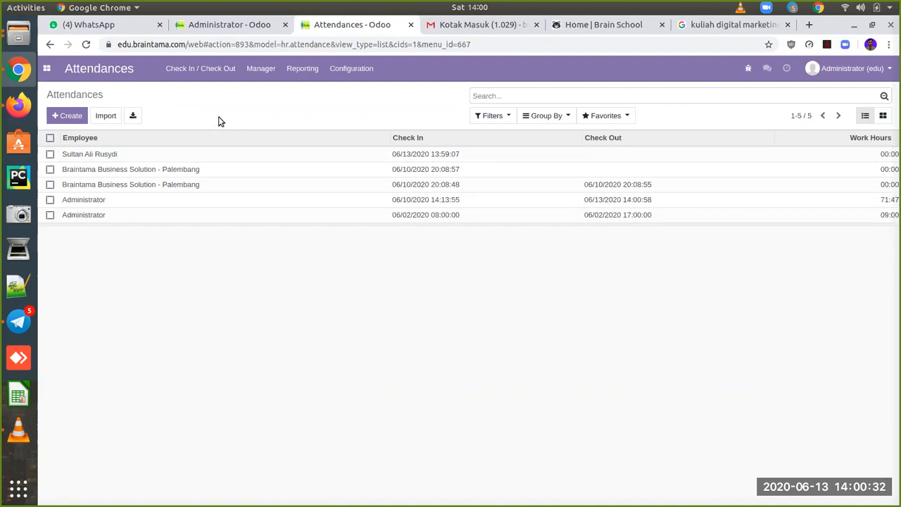
Step: Open the attendance registers and start a new one with name and code MTK-001
left_click(49, 70)
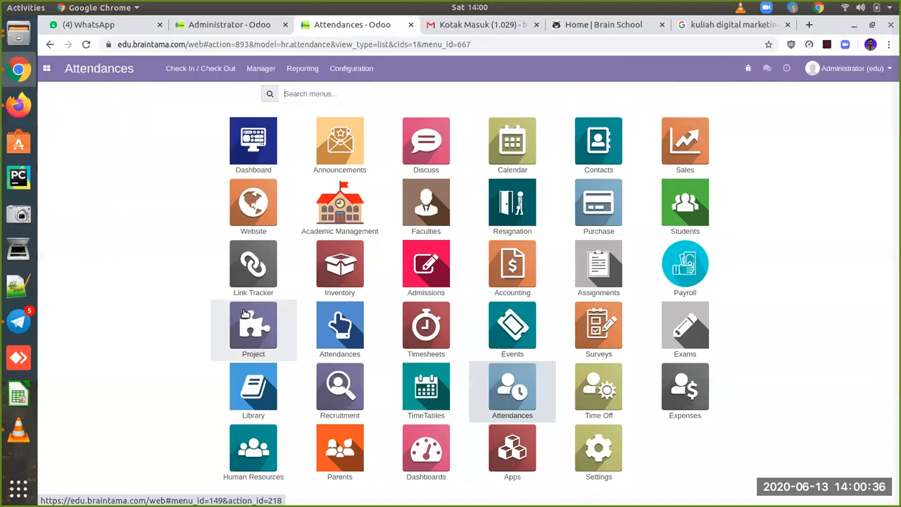
left_click(350, 335)
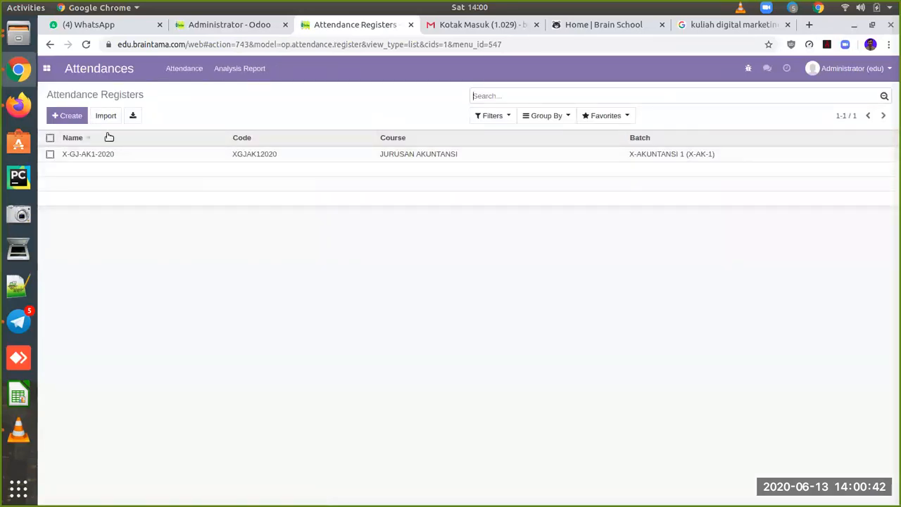
left_click(70, 116)
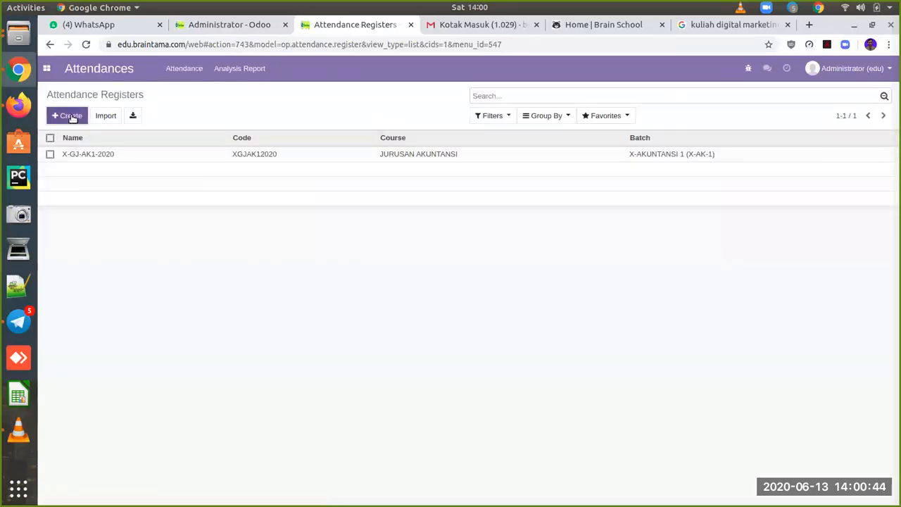
left_click(228, 162)
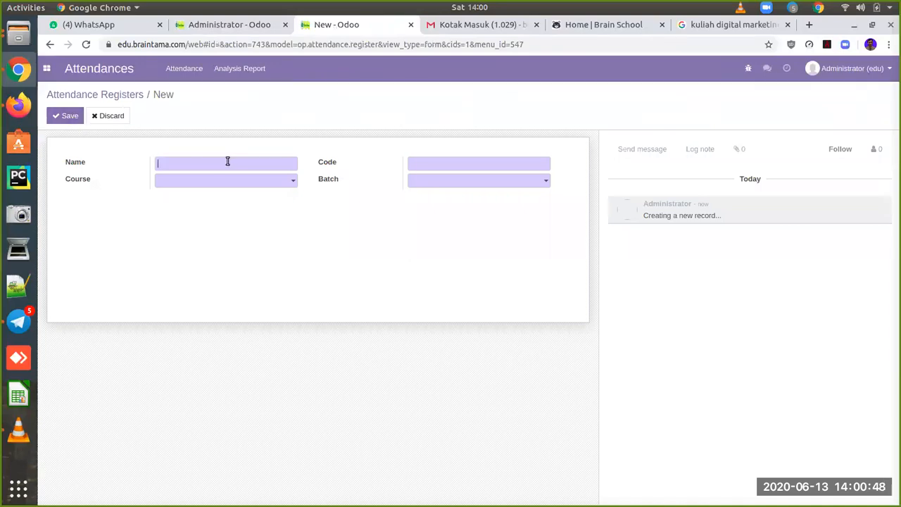
type("MTK-")
left_click(435, 164)
type("MTK")
left_click(256, 163)
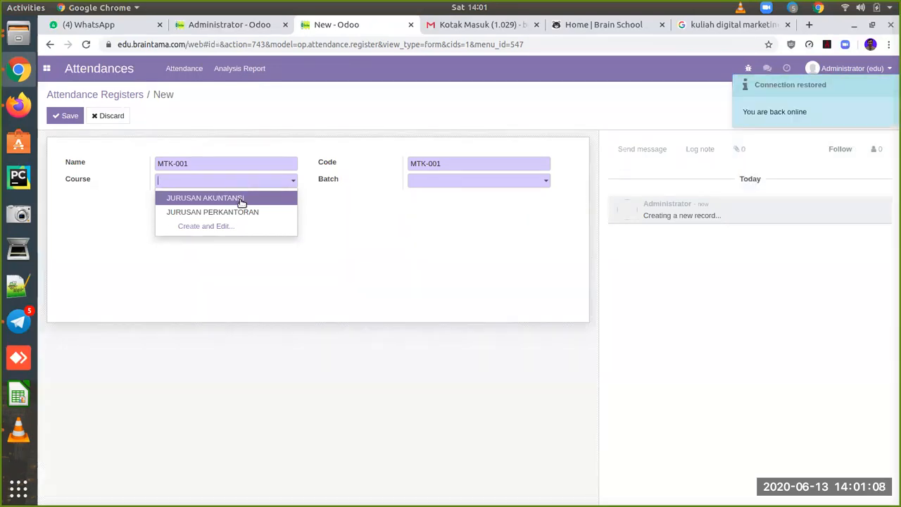
Step: Set course JURUSAN AKUNTANSI and batch X-AKUNTANSI 1 (X-AK-1), then save the register
left_click(240, 199)
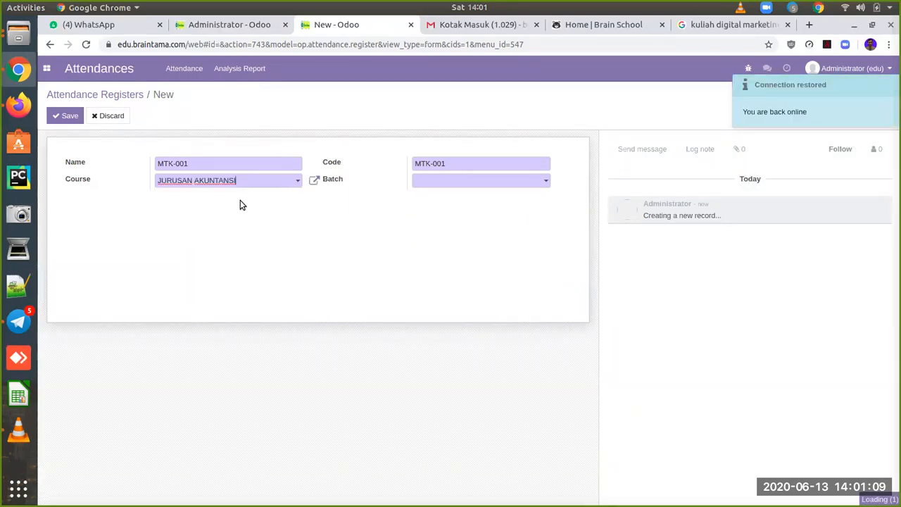
left_click(447, 186)
left_click(456, 198)
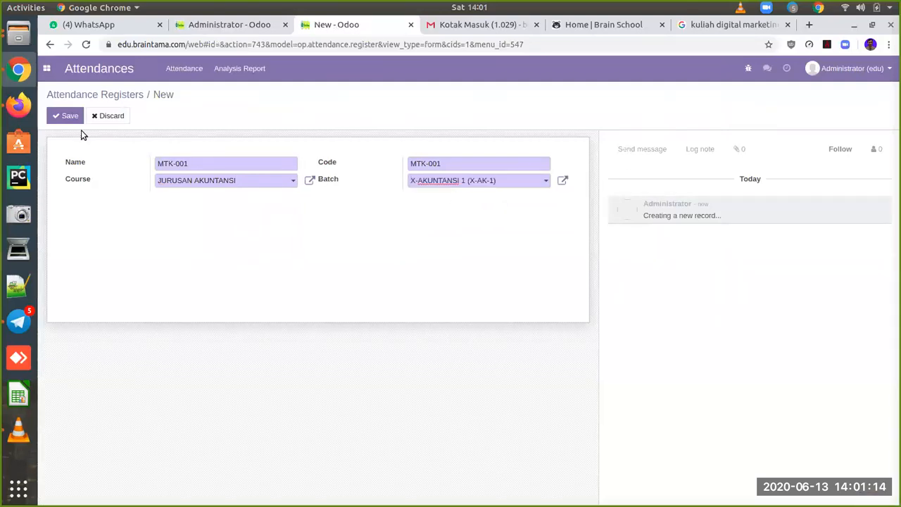
left_click(64, 116)
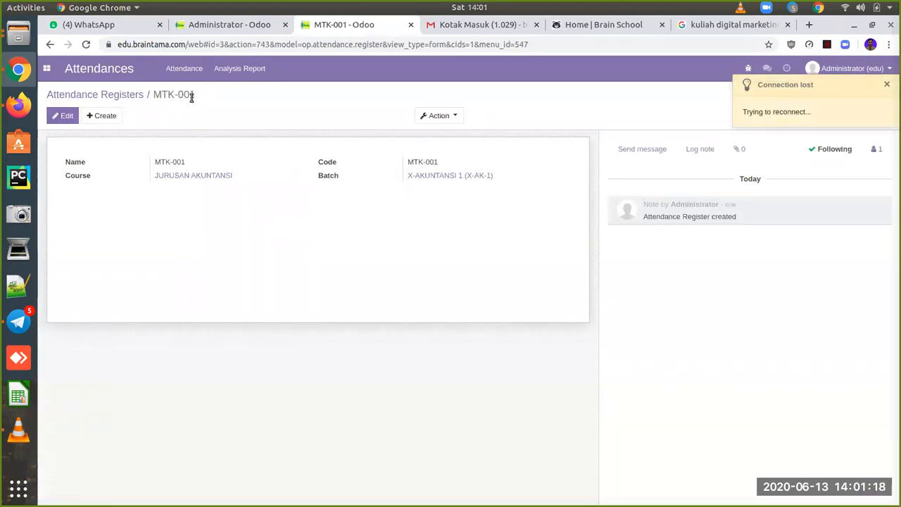
left_click(198, 73)
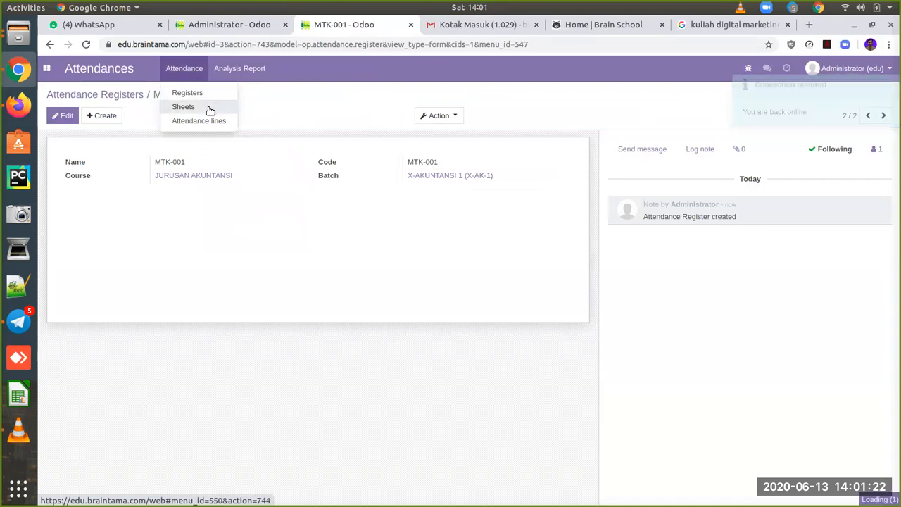
Step: Create a new attendance sheet on register MTK-001
left_click(208, 108)
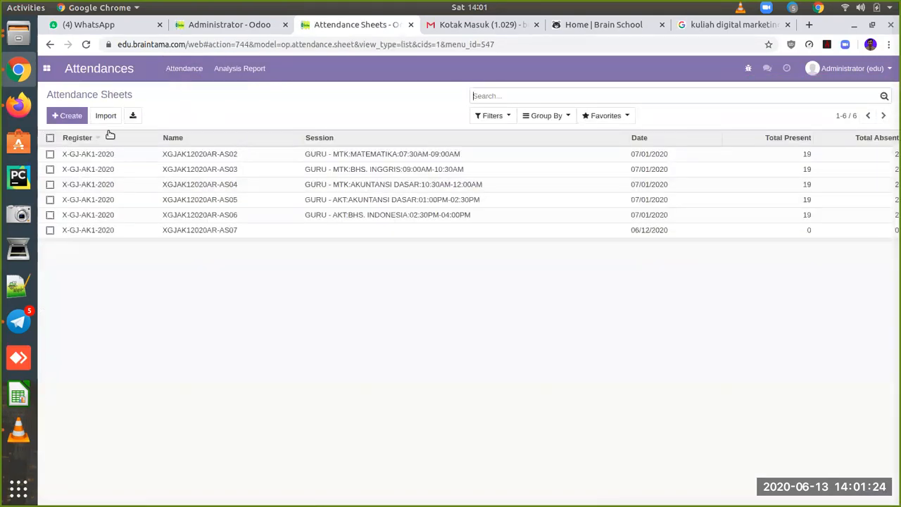
left_click(86, 120)
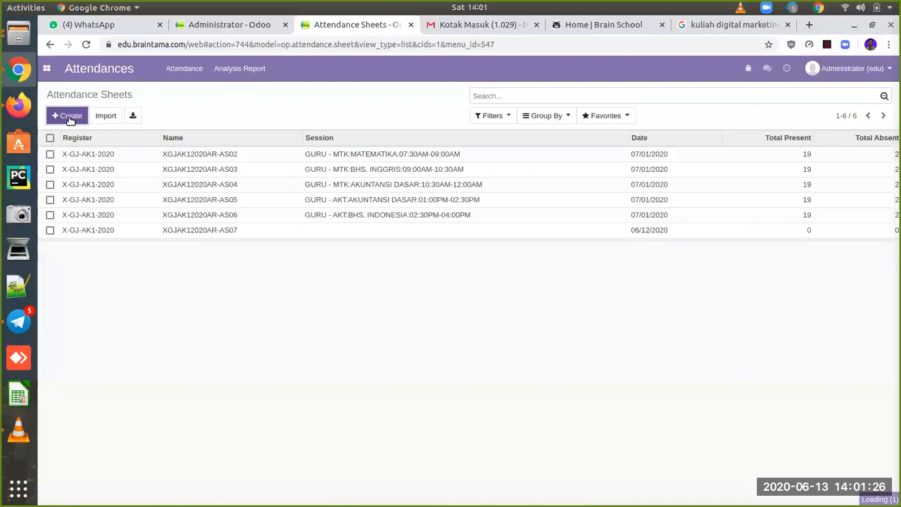
left_click(249, 183)
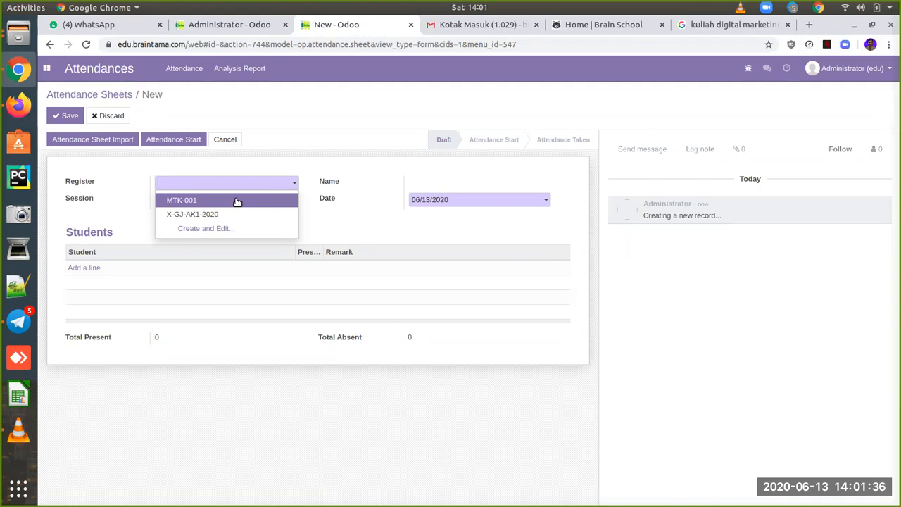
left_click(237, 201)
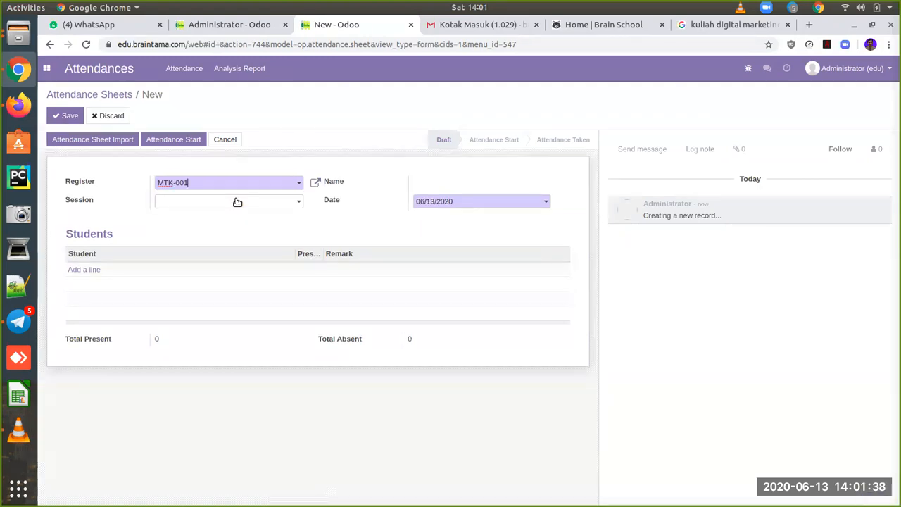
Step: Set the session to GURU - AKT AKUNTANSI DASAR, 07/02/2020 07:00, found by sorting on end time
left_click(282, 206)
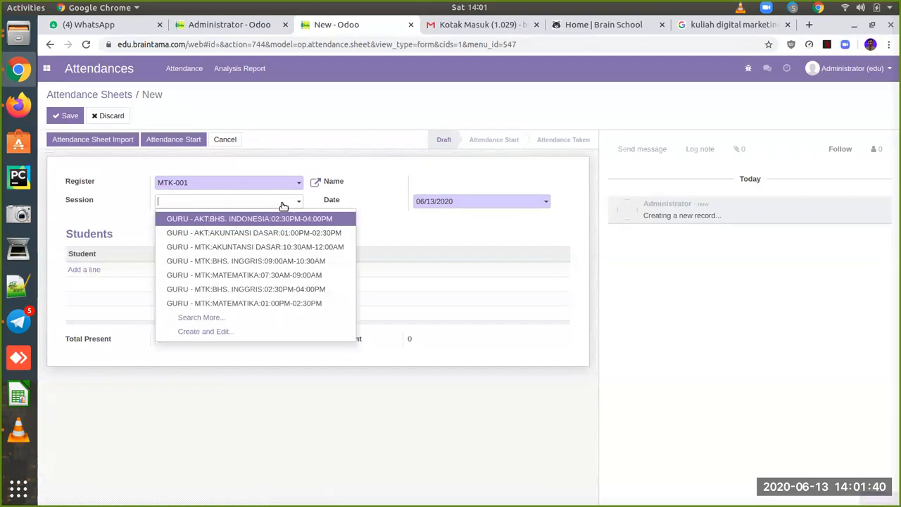
key("Down")
key("Down")
key("Down")
key("Down")
key("Down")
key("Down")
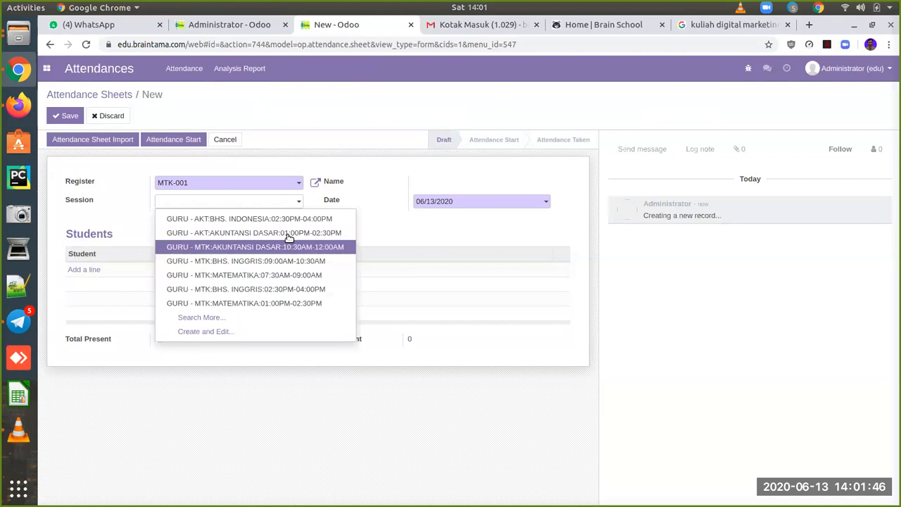
left_click(216, 319)
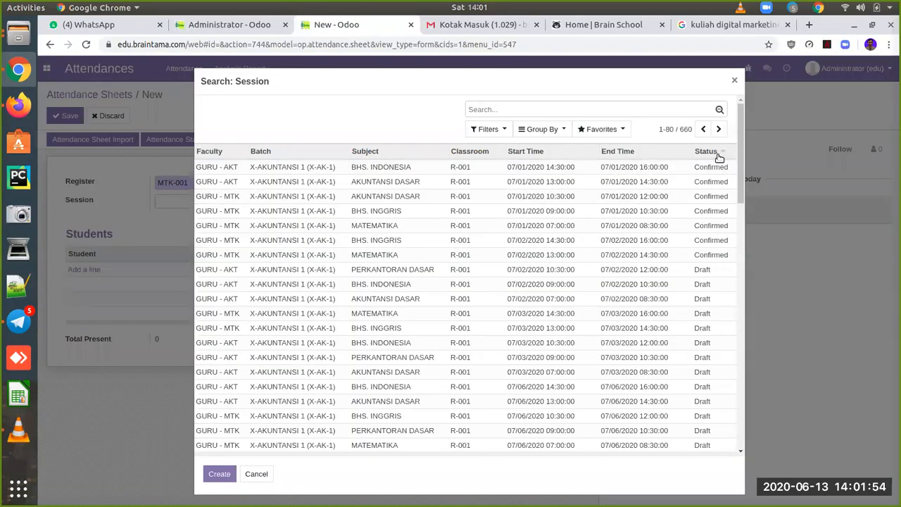
left_click(638, 152)
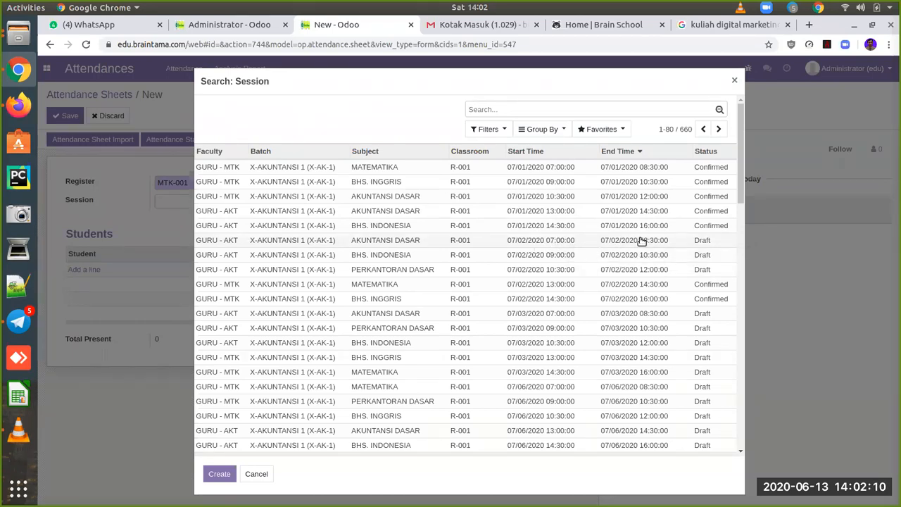
left_click(569, 242)
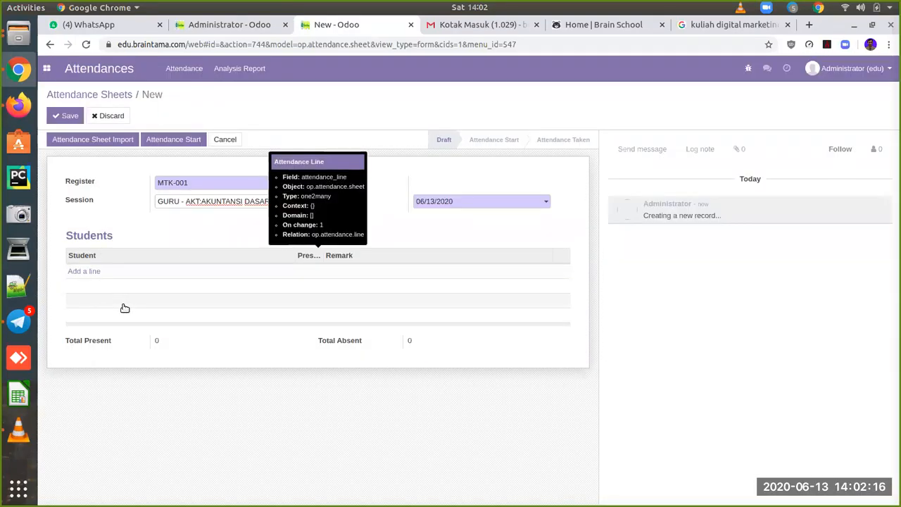
Step: Discard the empty student line, save the sheet, and import all 21 students as absent
left_click(92, 275)
left_click(92, 275)
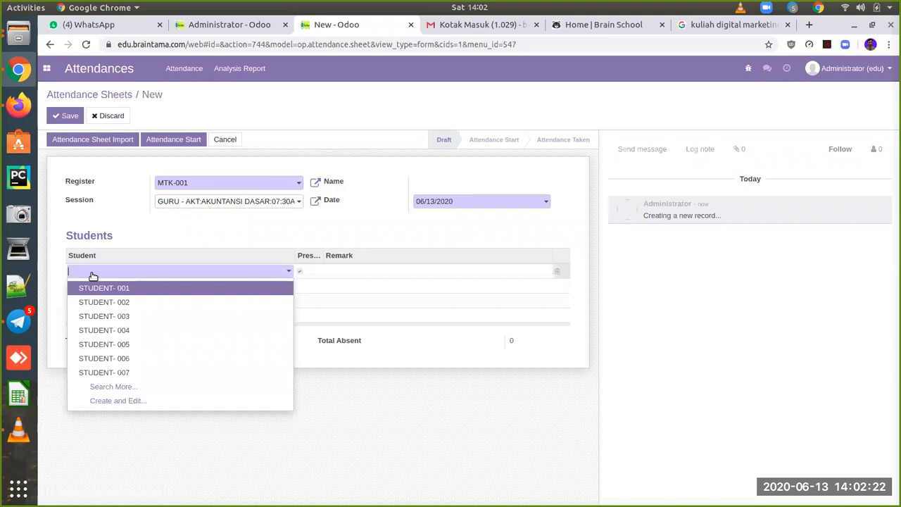
left_click(138, 231)
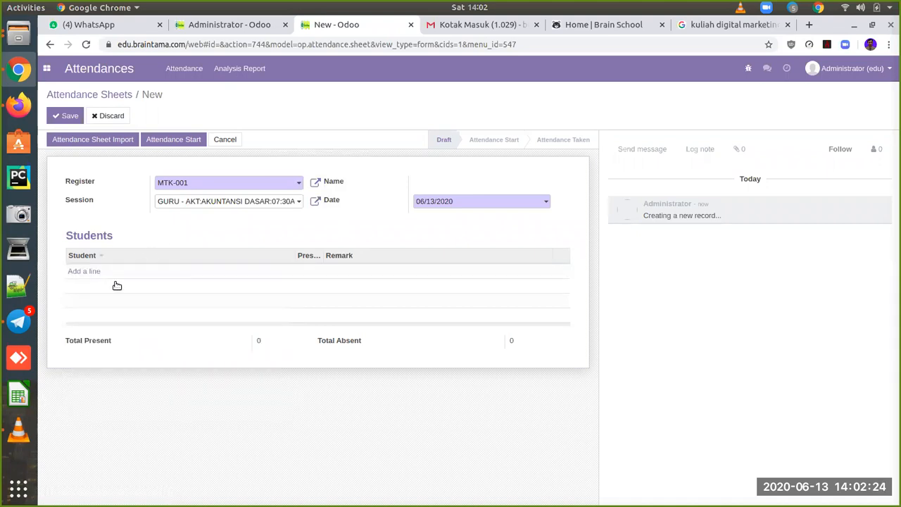
left_click(110, 140)
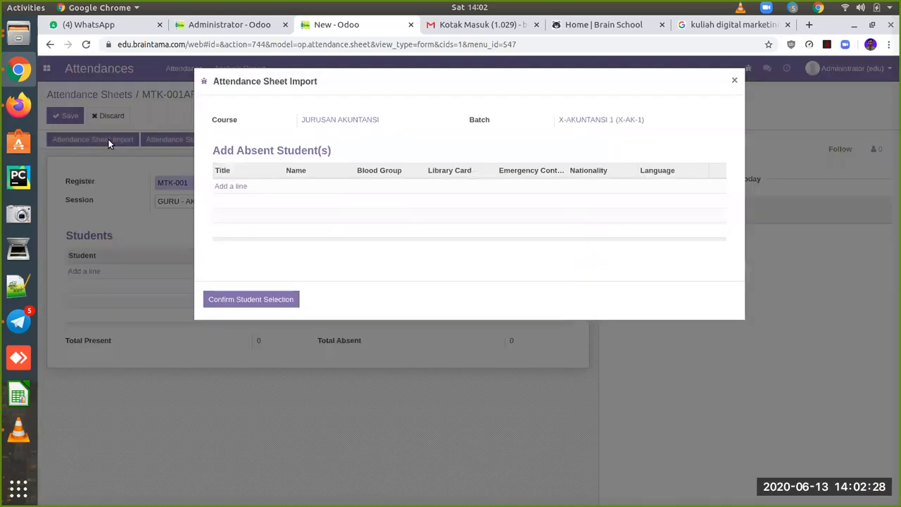
left_click(233, 187)
left_click(208, 153)
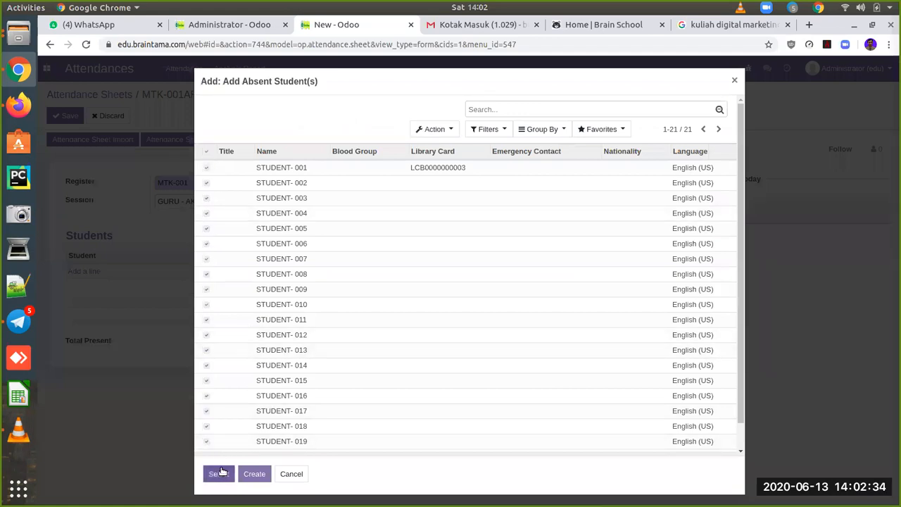
left_click(218, 474)
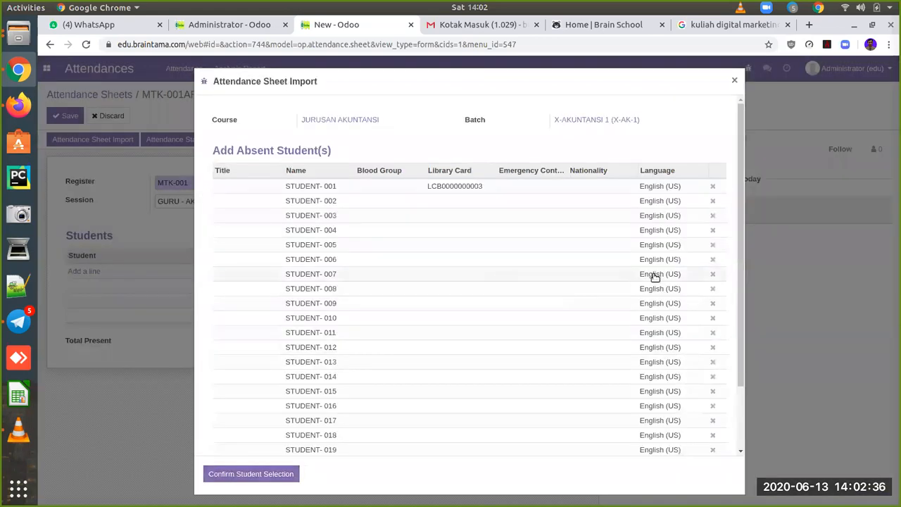
Step: Remove every student except STUDENT-011, 012 and 013 from the absent list and confirm
left_click(712, 188)
left_click(713, 188)
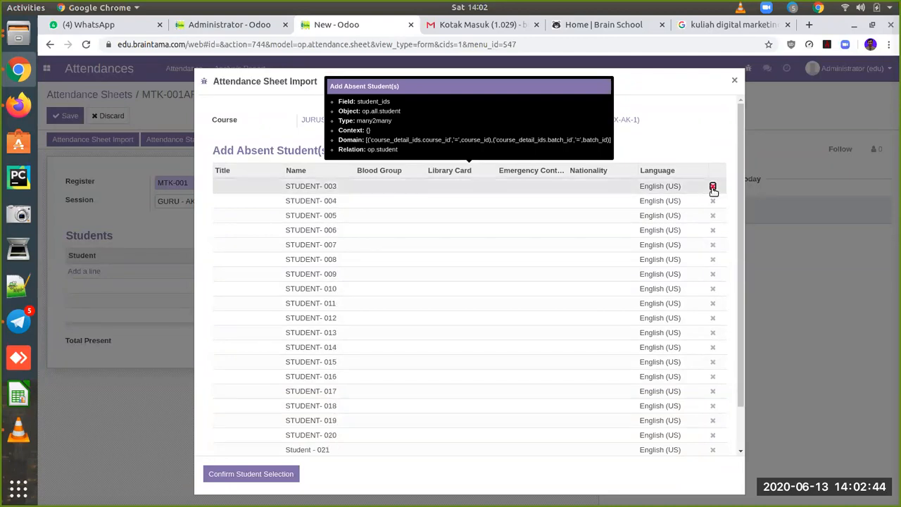
left_click(713, 188)
left_click(712, 188)
left_click(712, 188)
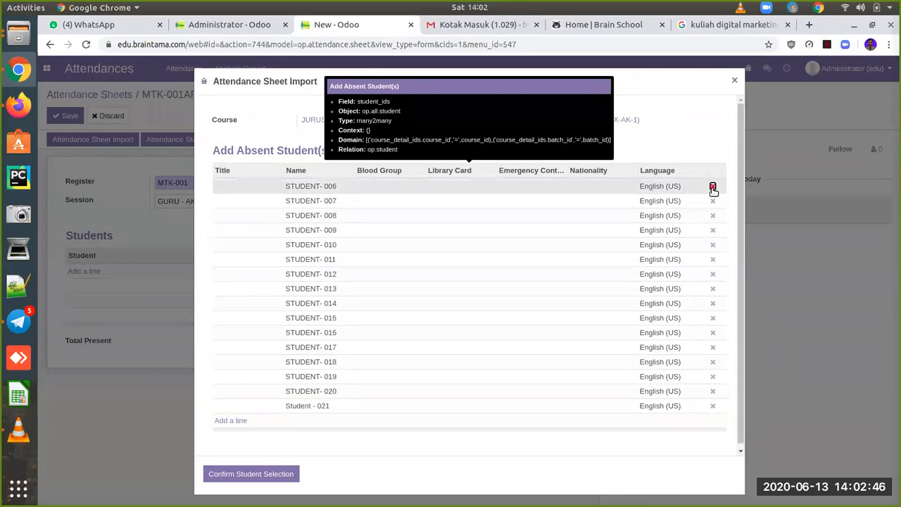
left_click(713, 188)
left_click(713, 188)
left_click(713, 188)
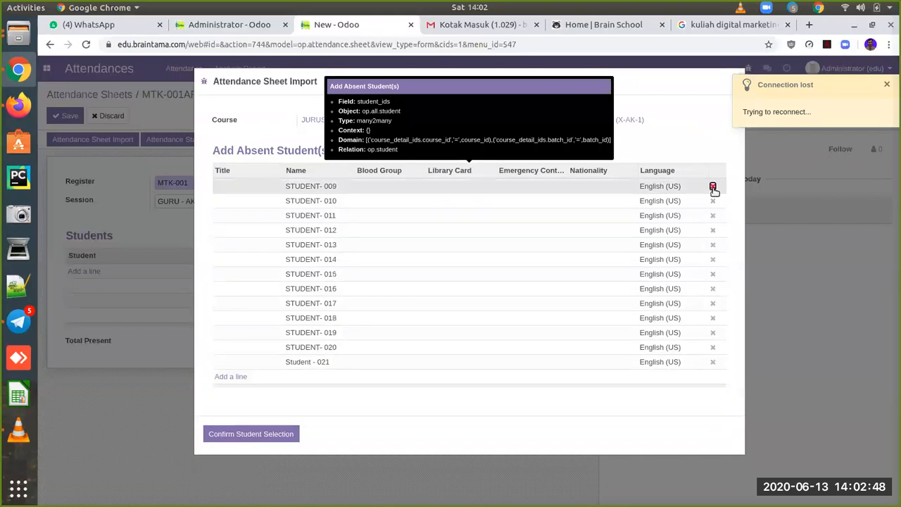
left_click(713, 188)
left_click(713, 188)
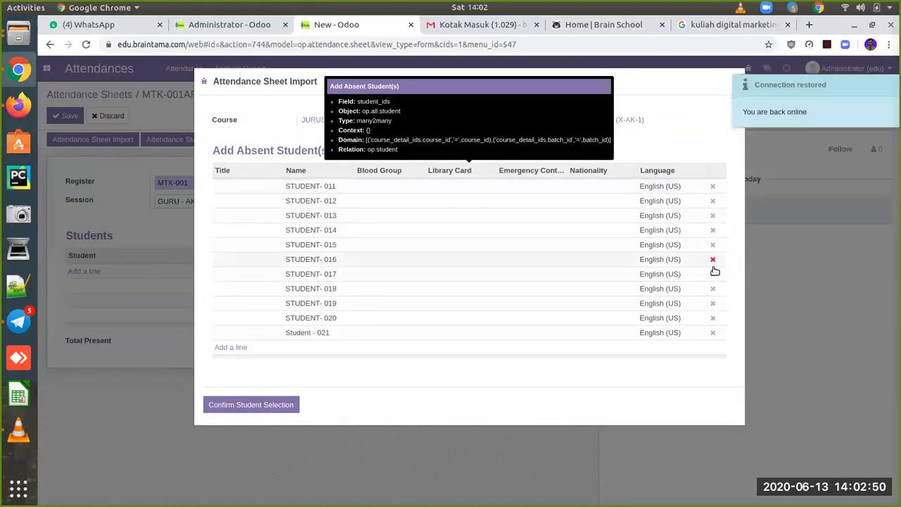
left_click(713, 333)
left_click(713, 319)
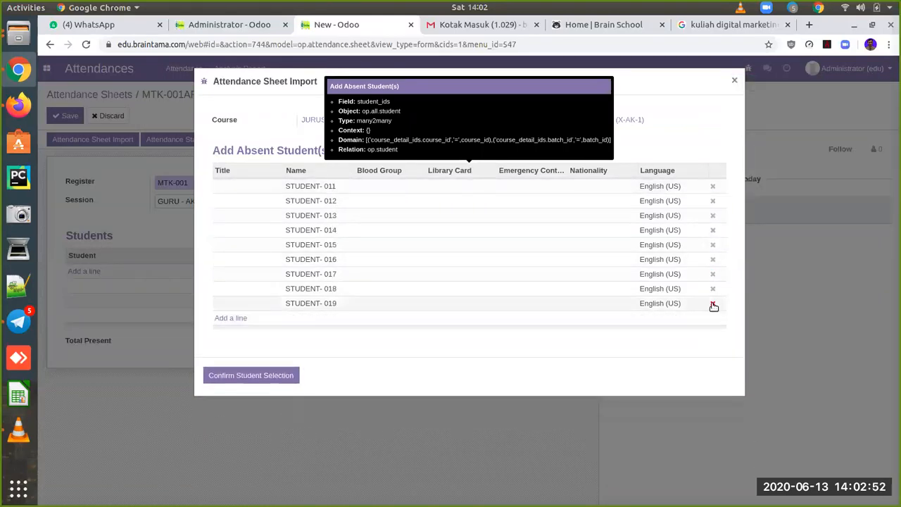
left_click(712, 303)
left_click(713, 289)
left_click(713, 274)
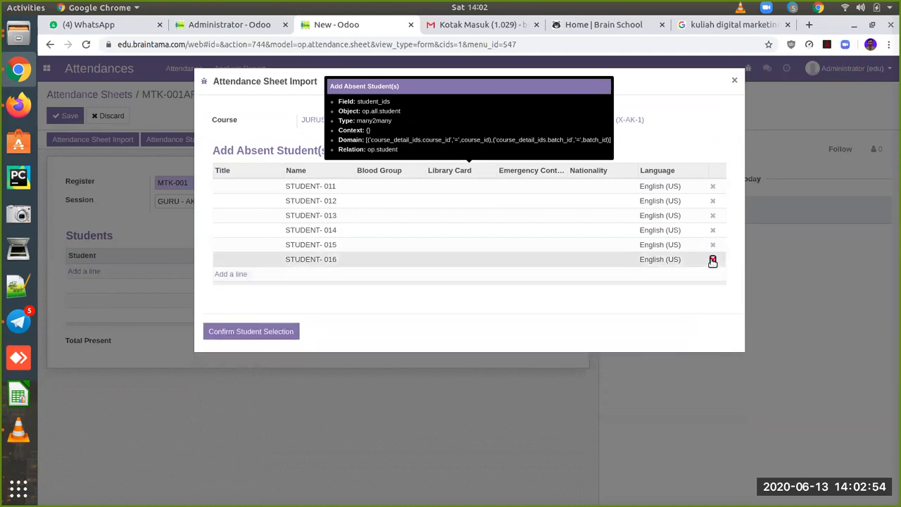
left_click(713, 260)
left_click(713, 244)
left_click(713, 230)
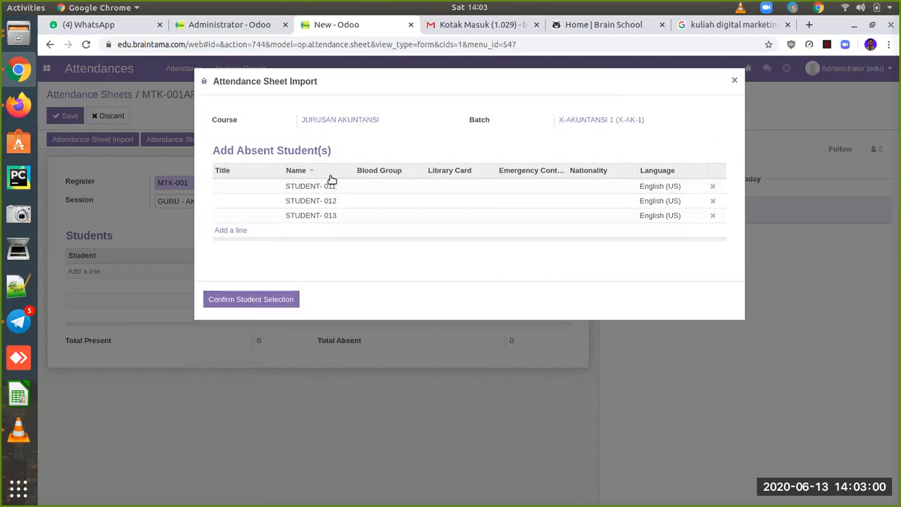
left_click(284, 299)
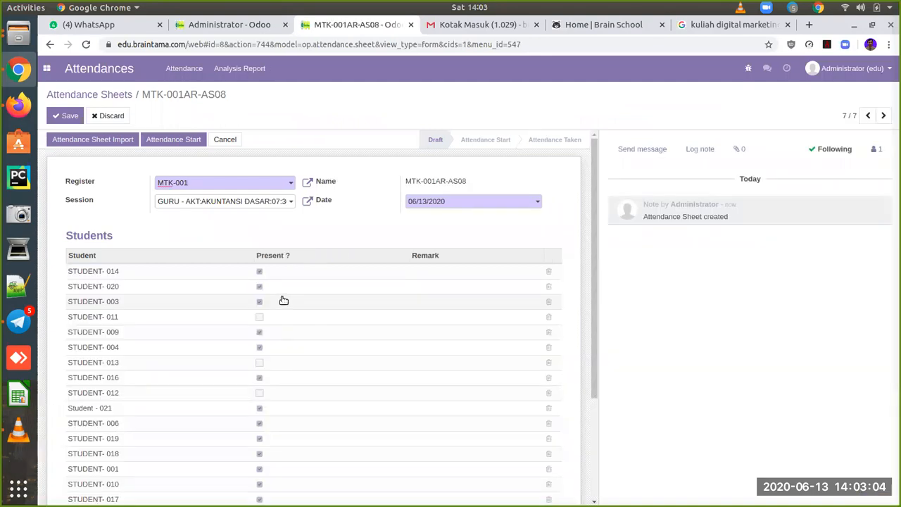
Step: Enter remarks Ijin for STUDENT-011, Sakit for STUDENT-013 and Alpa for STUDENT-012, then save
left_click(471, 318)
type("Ijin")
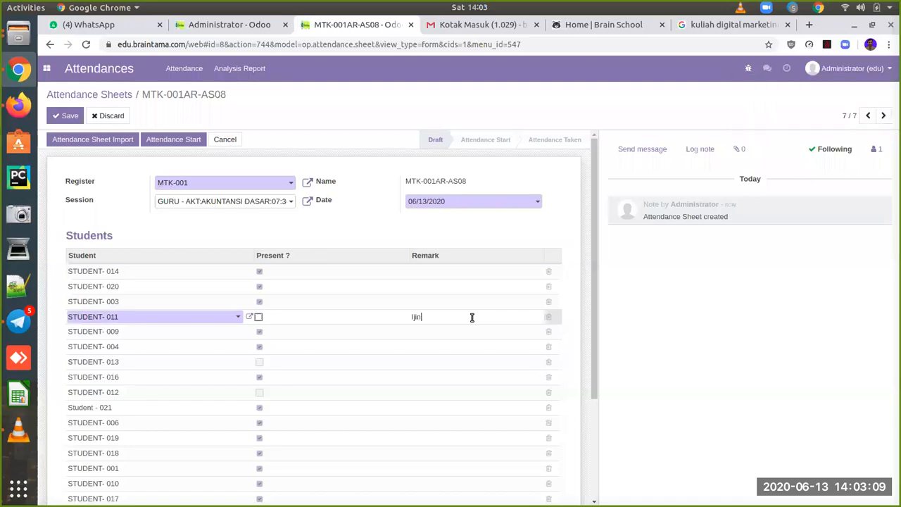
left_click(440, 367)
type("Sakit")
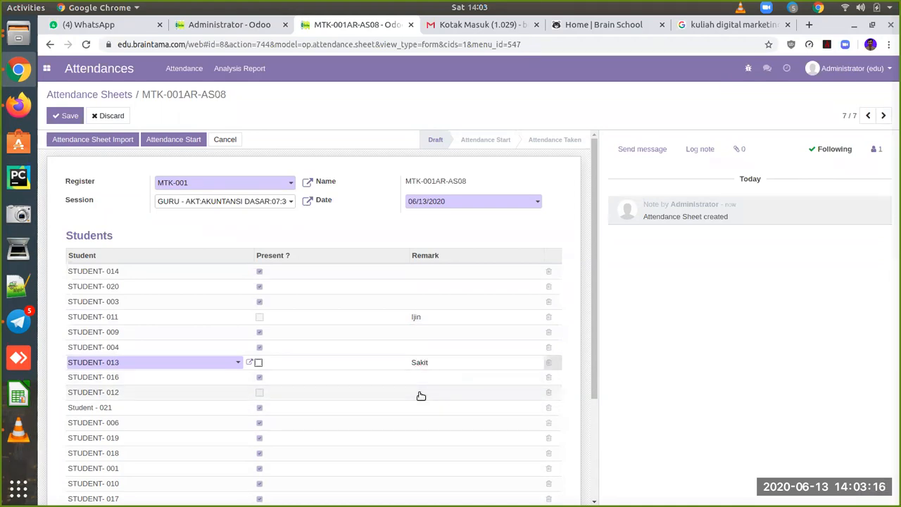
left_click(421, 394)
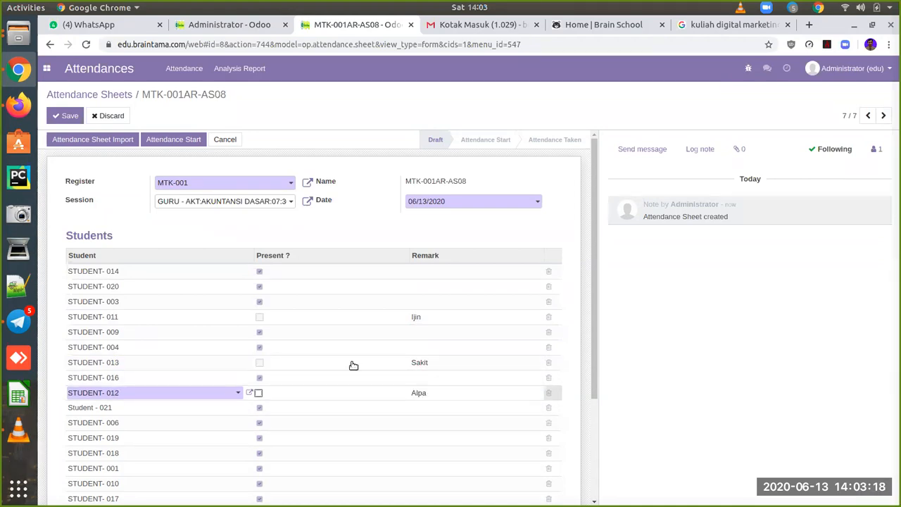
left_click(67, 117)
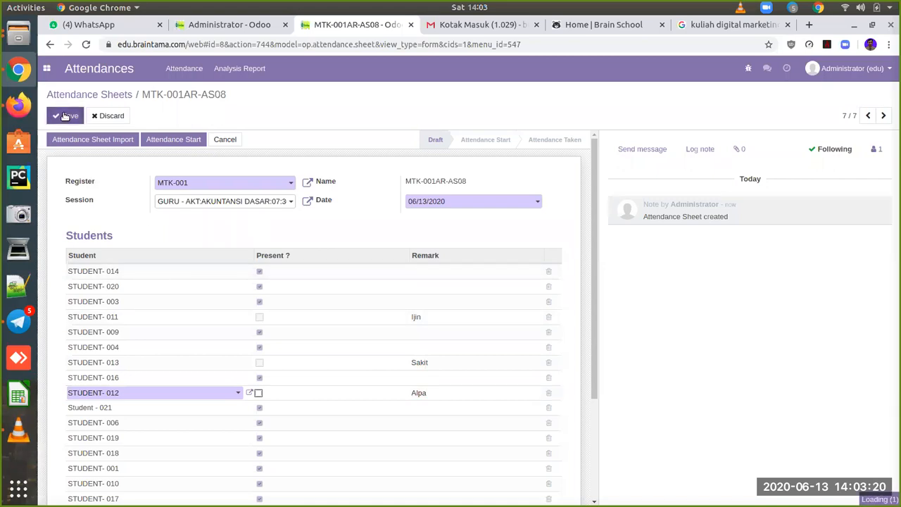
Step: Start and mark attendance taken on MTK-001AR-AS08 (18 present, 3 absent), then return to the sheets list
left_click(181, 138)
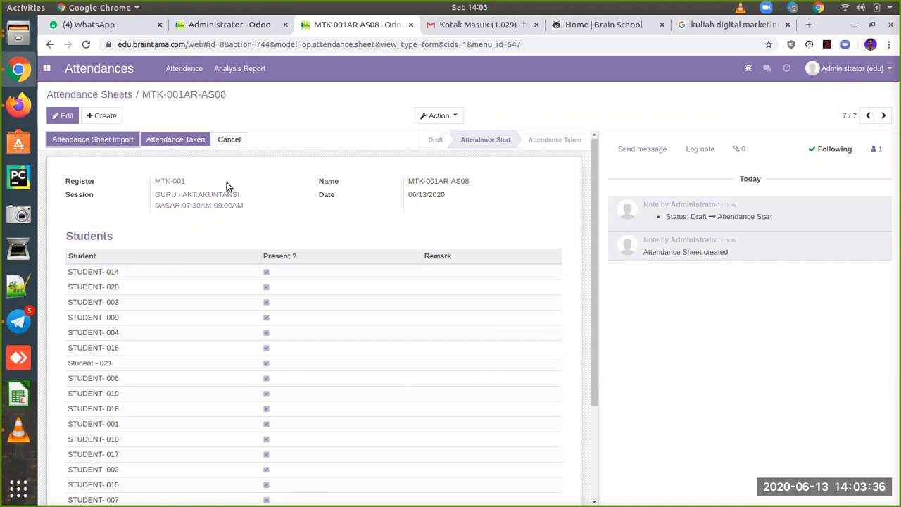
scroll(318, 338, "down", 2)
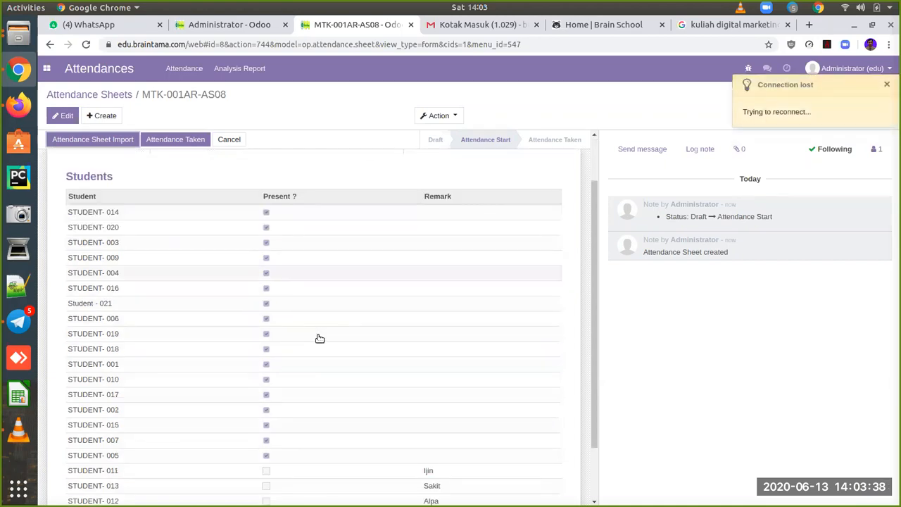
scroll(319, 338, "up", 2)
scroll(319, 338, "down", 3)
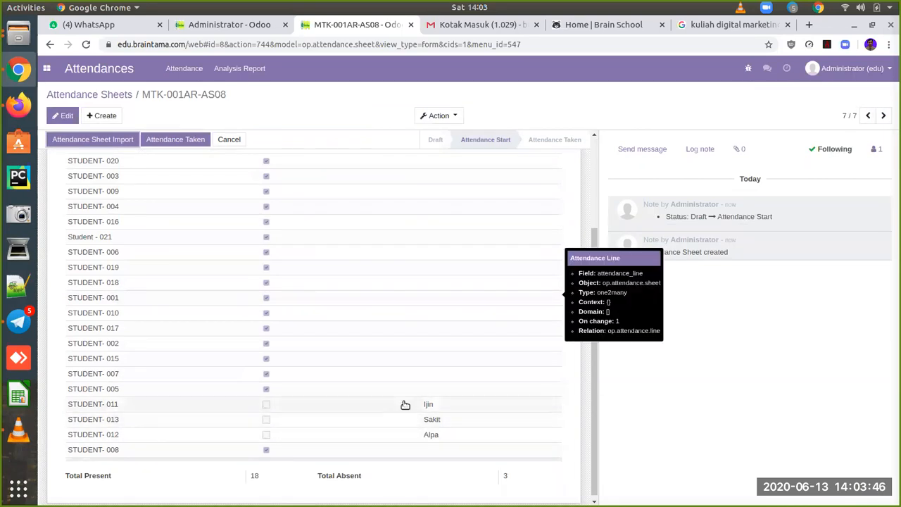
scroll(340, 326, "up", 3)
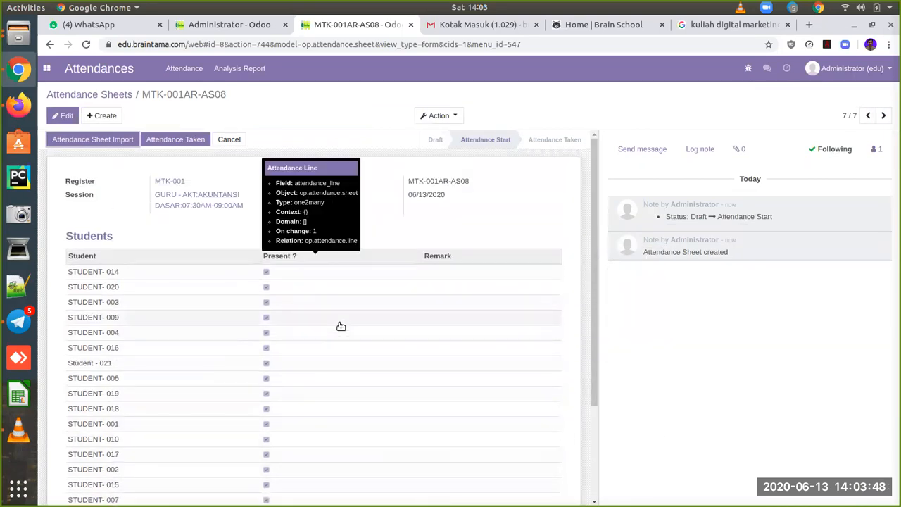
left_click(188, 141)
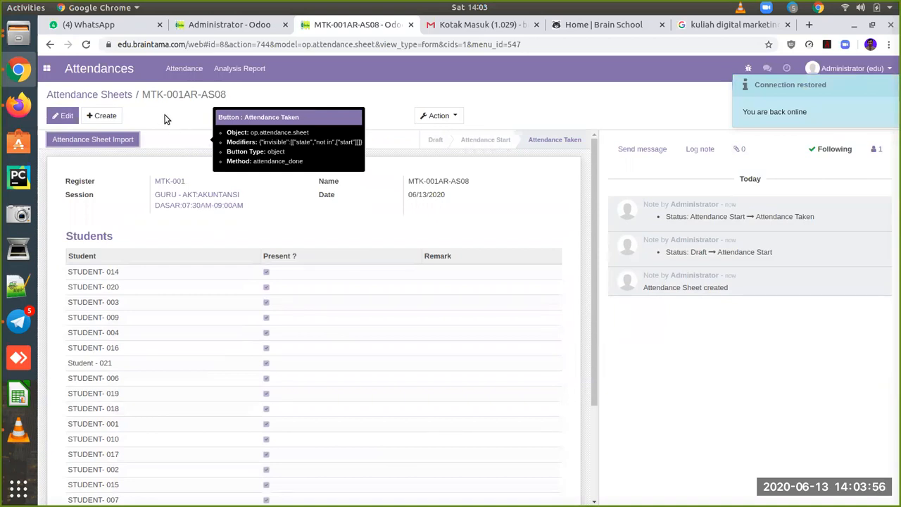
left_click(125, 94)
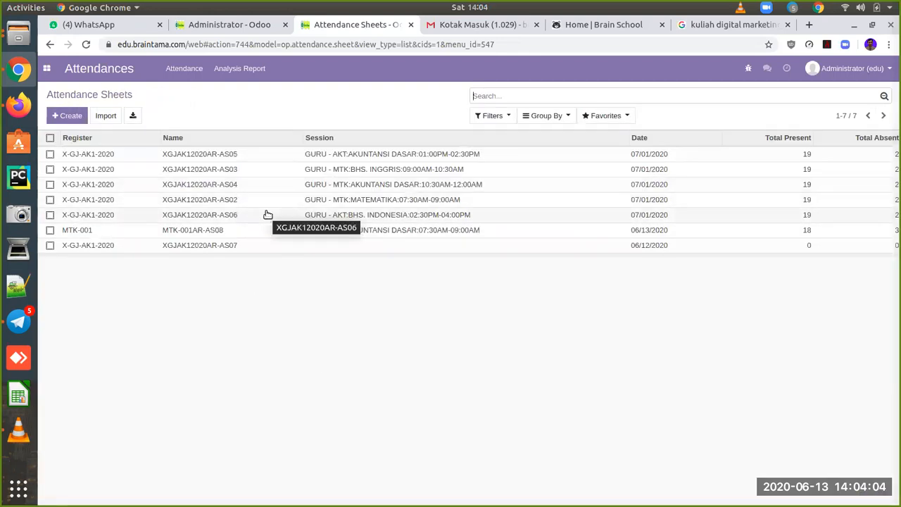
Step: Switch from Attendances to the Payroll app through the apps menu
left_click(46, 69)
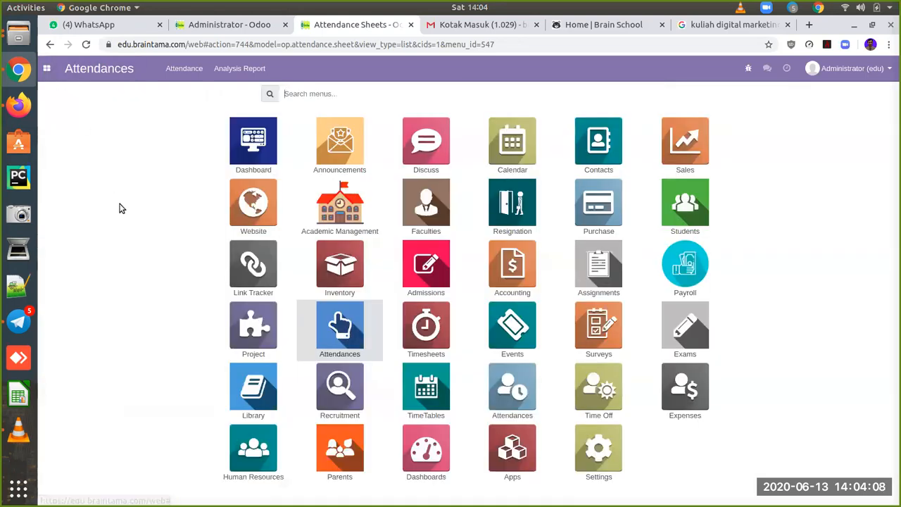
left_click(671, 266)
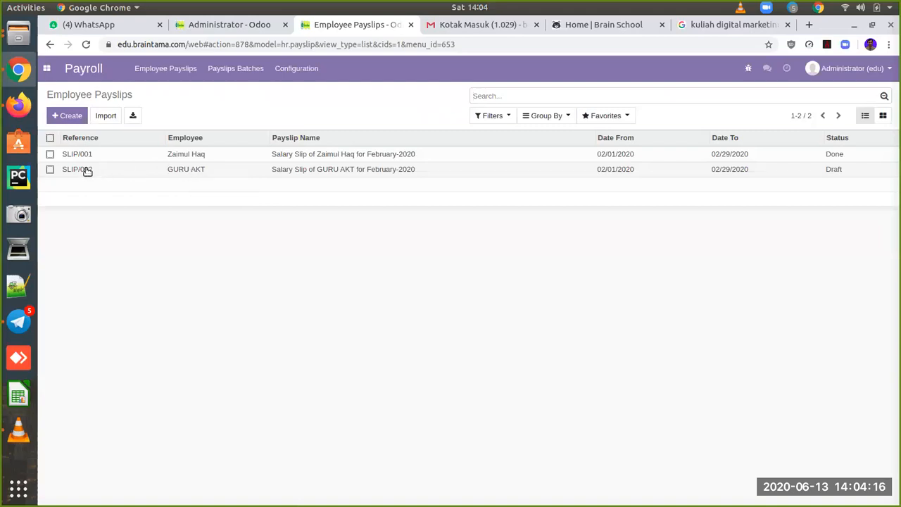
Step: Create a new payslip with GURU AKT as the employee
left_click(79, 120)
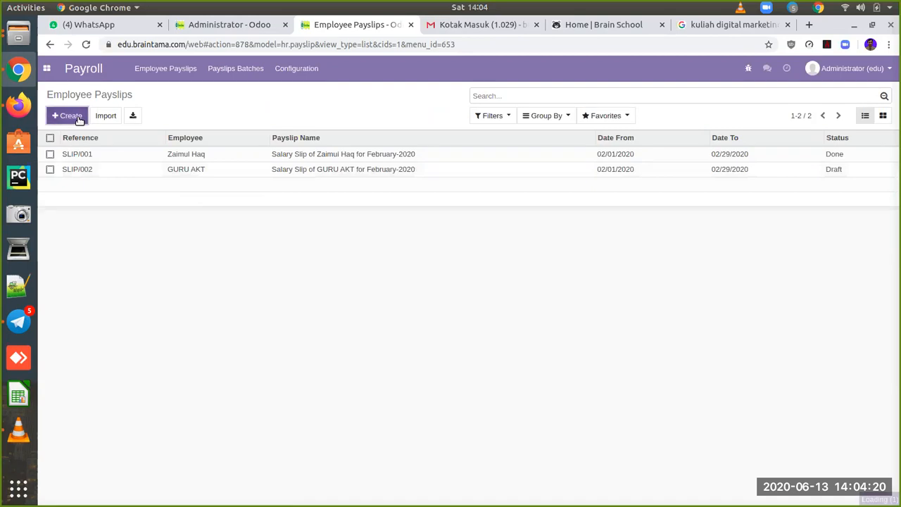
left_click(229, 220)
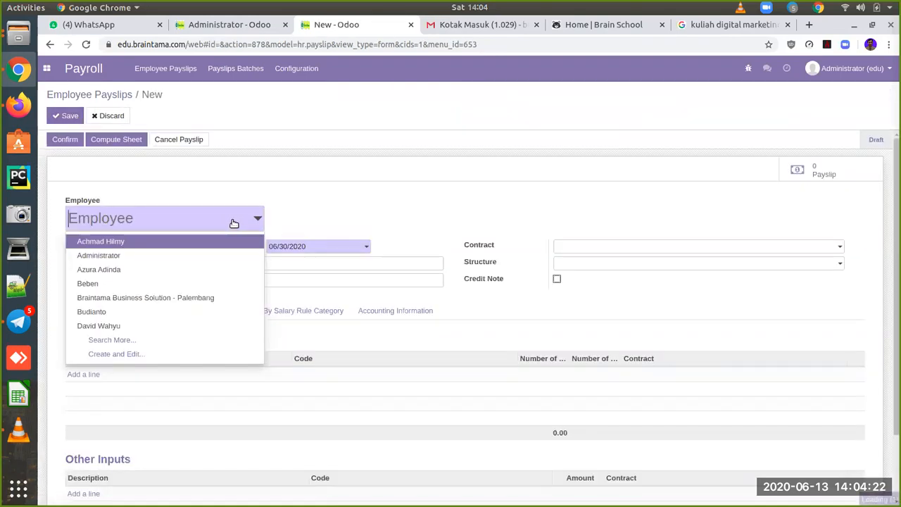
type("guru")
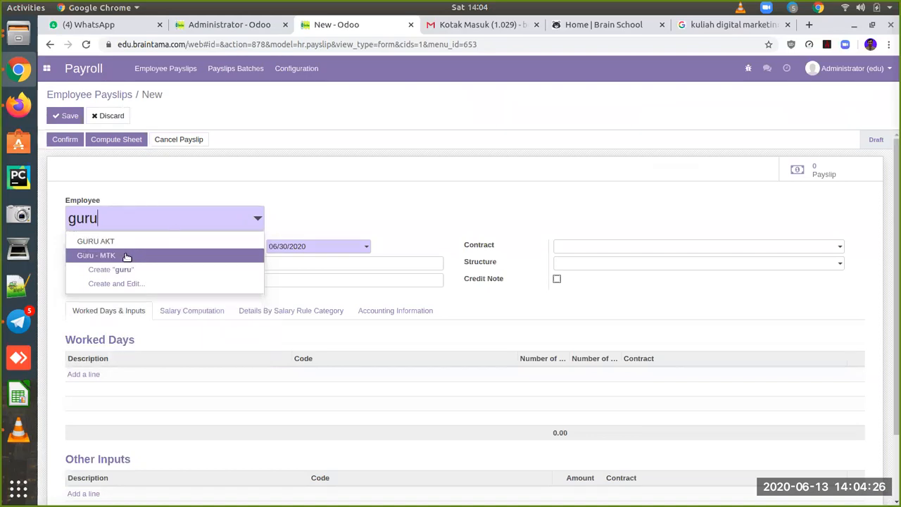
left_click(129, 244)
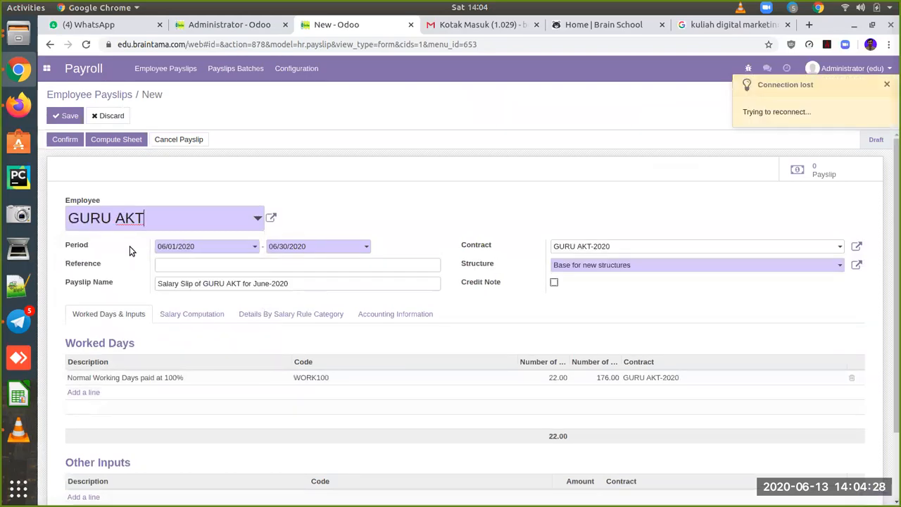
Step: Set the payslip period from 02/01/2020 to 02/29/2020
left_click(247, 247)
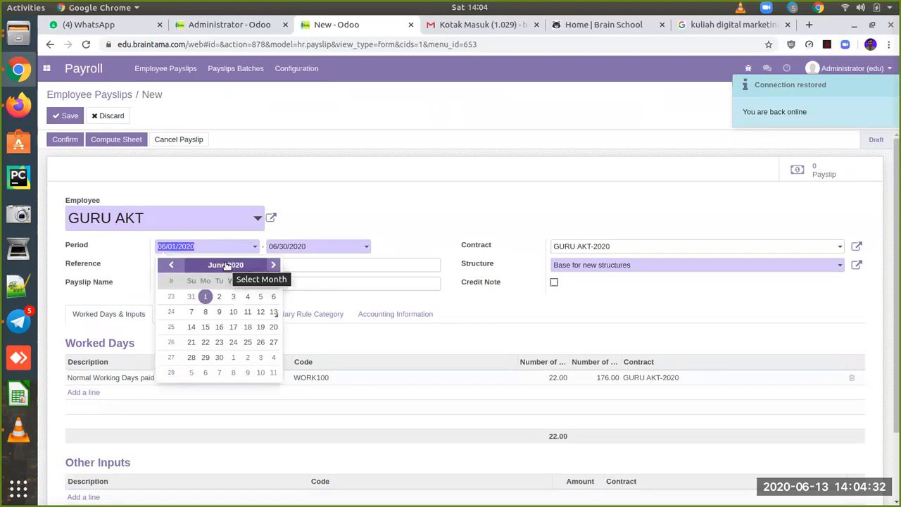
left_click(226, 264)
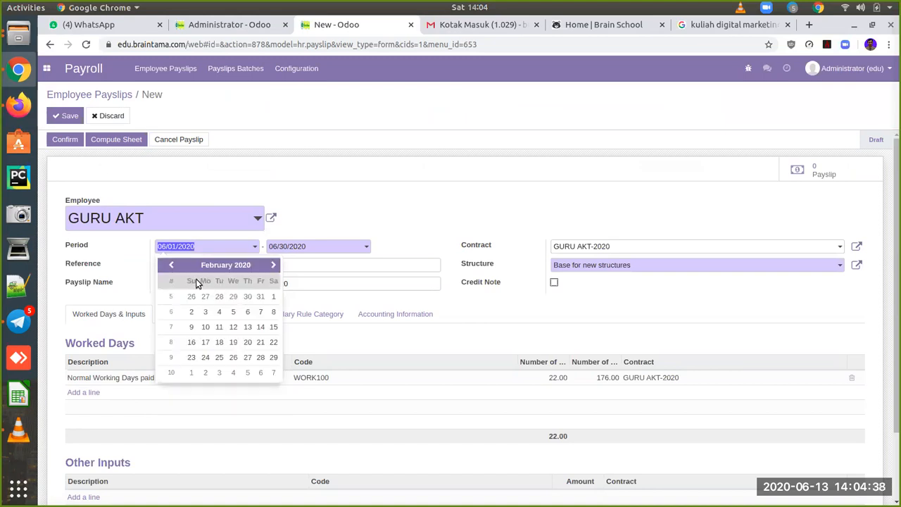
left_click(273, 296)
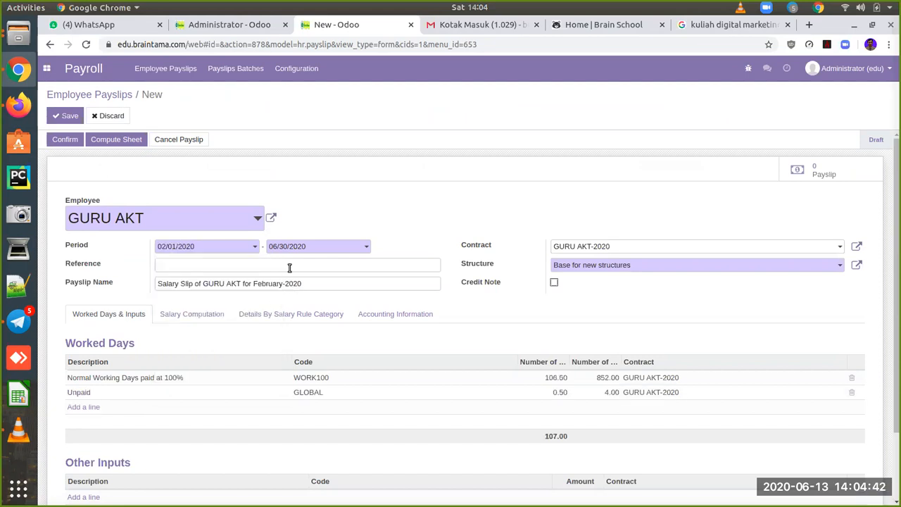
left_click(328, 246)
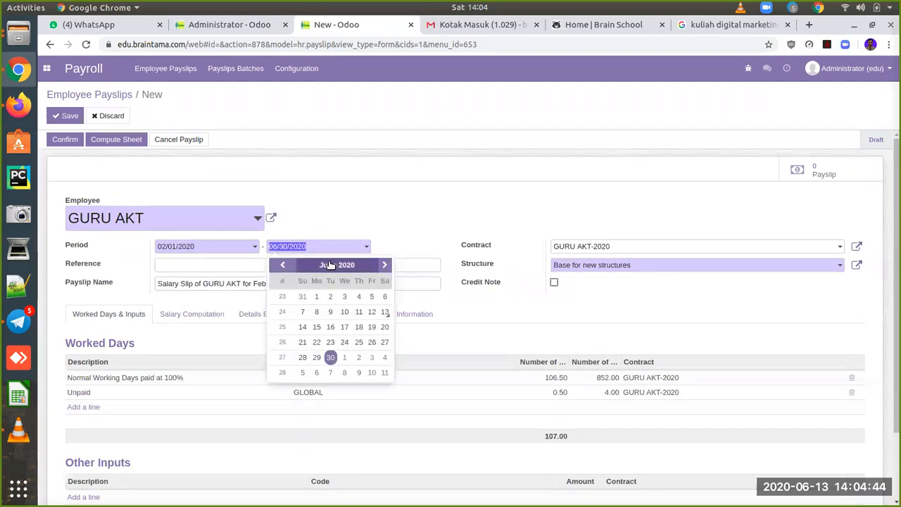
left_click(330, 264)
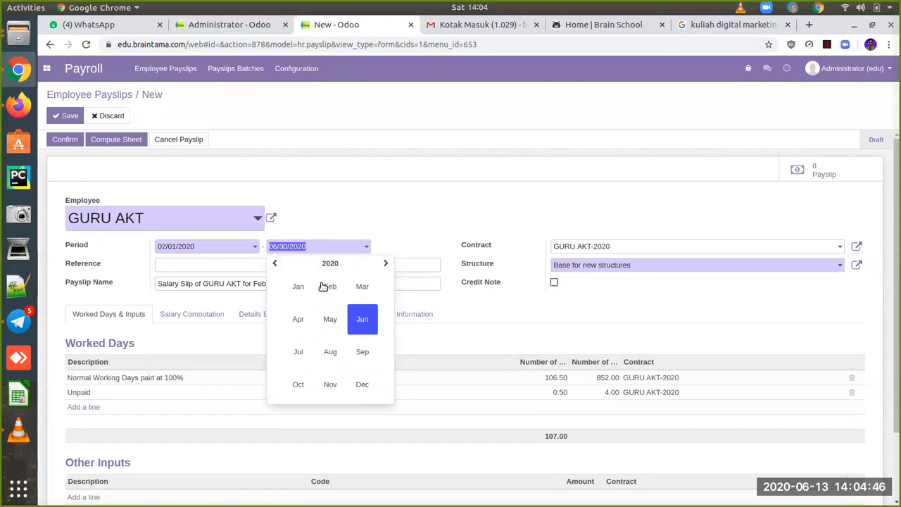
left_click(330, 286)
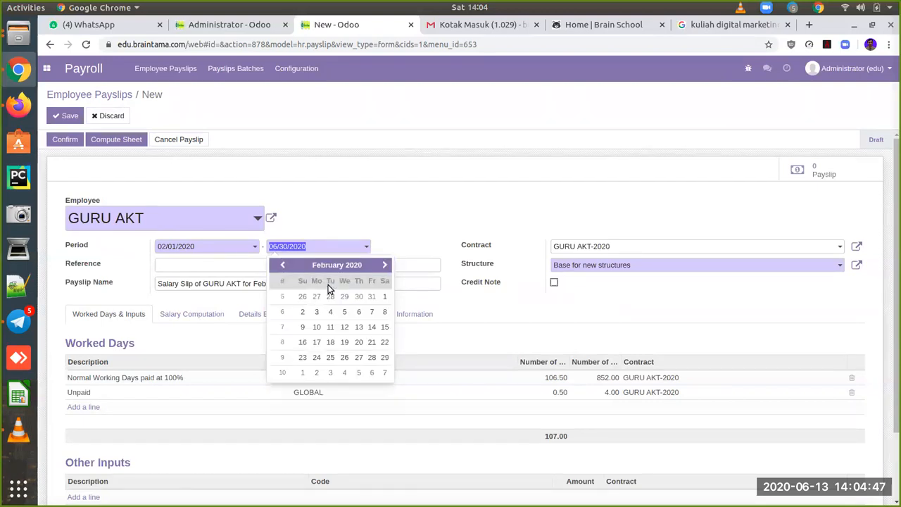
left_click(384, 357)
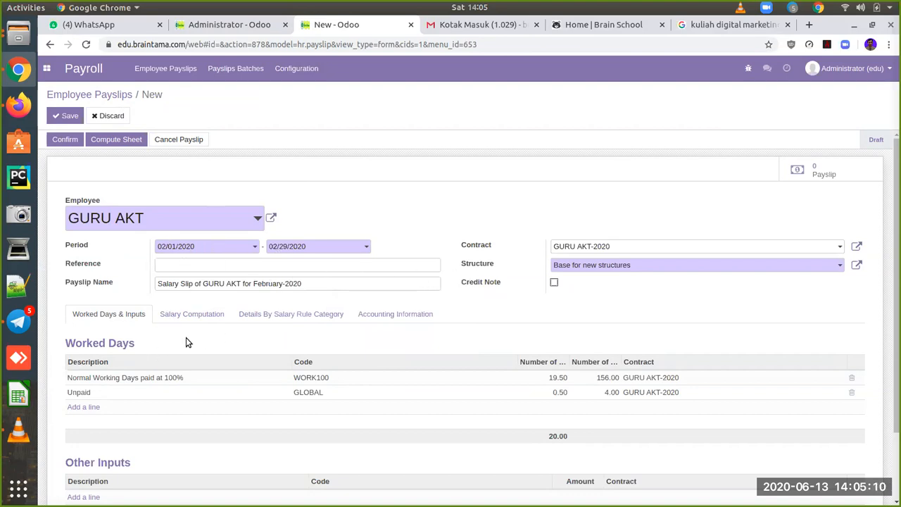
Step: Save the GURU AKT February-2020 draft and check its Salary Computation, Rule Category and Worked Days tabs
left_click(69, 116)
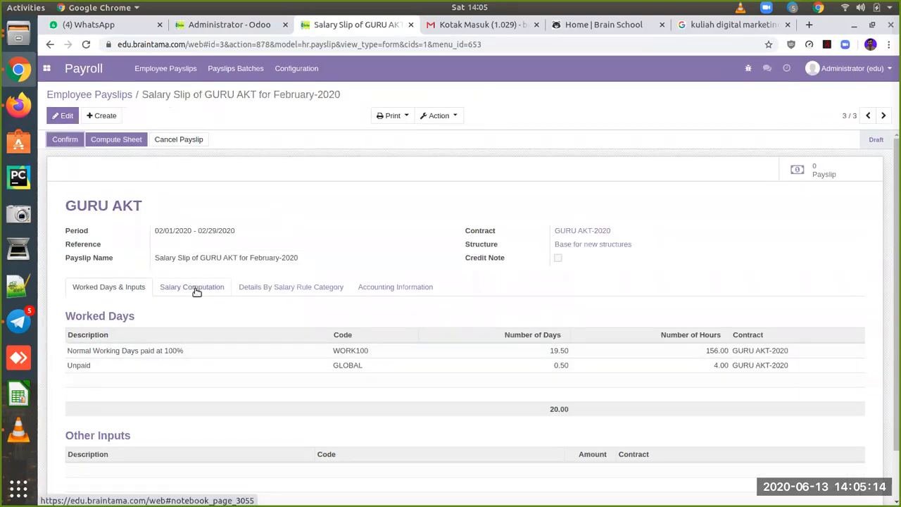
left_click(197, 290)
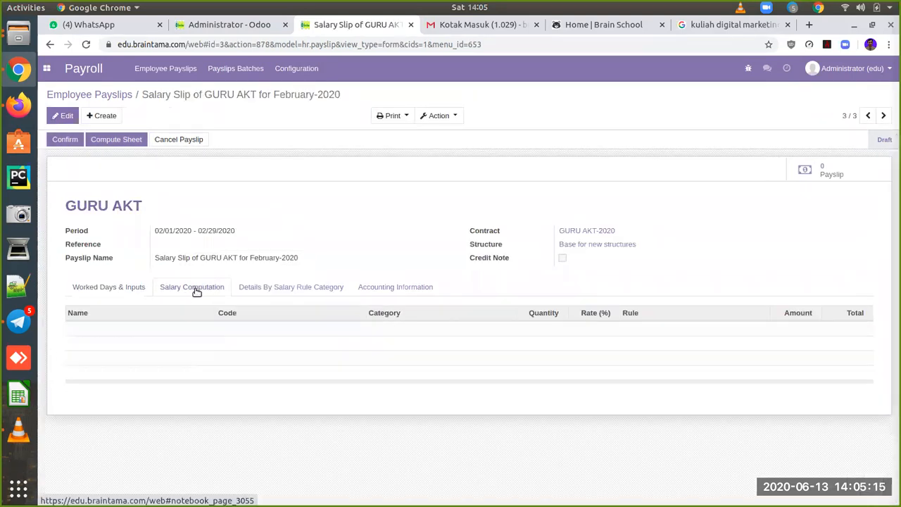
left_click(272, 294)
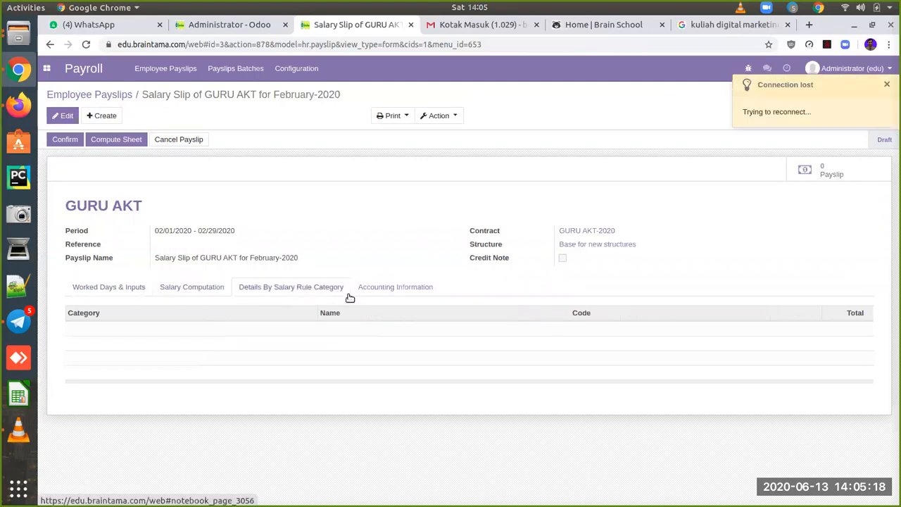
left_click(113, 289)
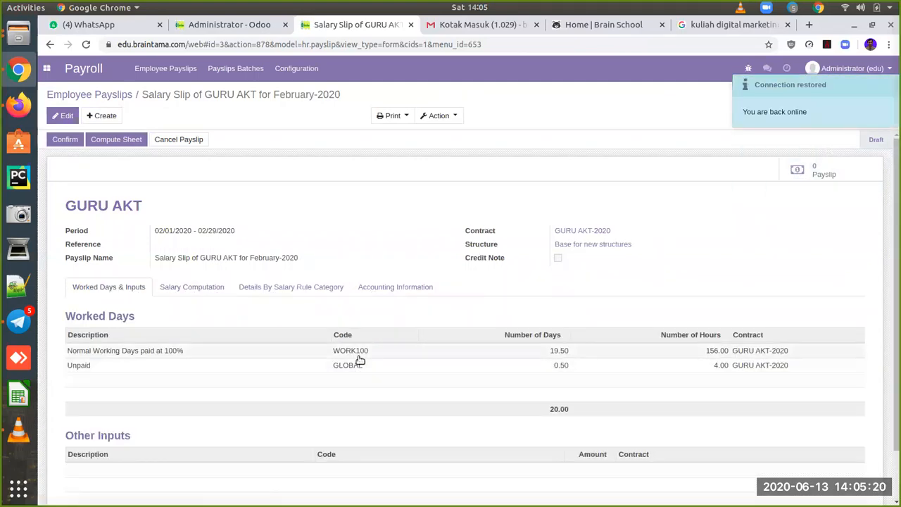
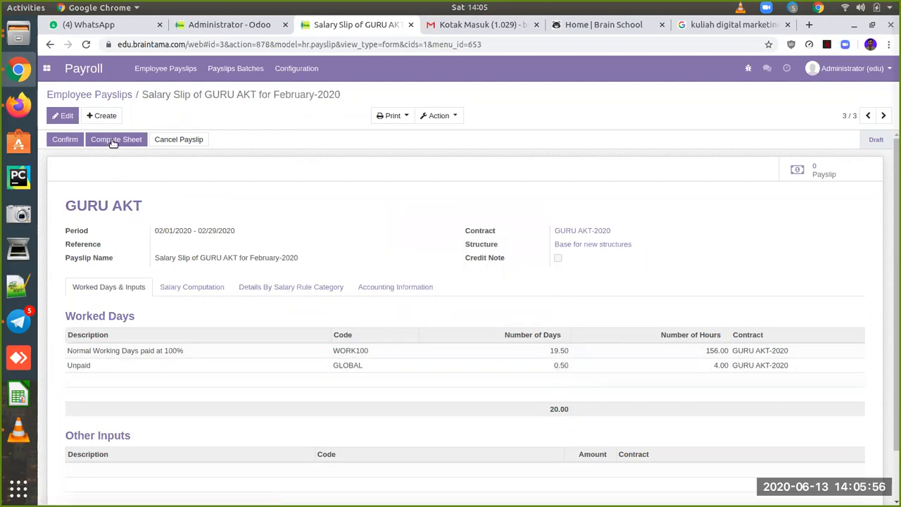
left_click(193, 288)
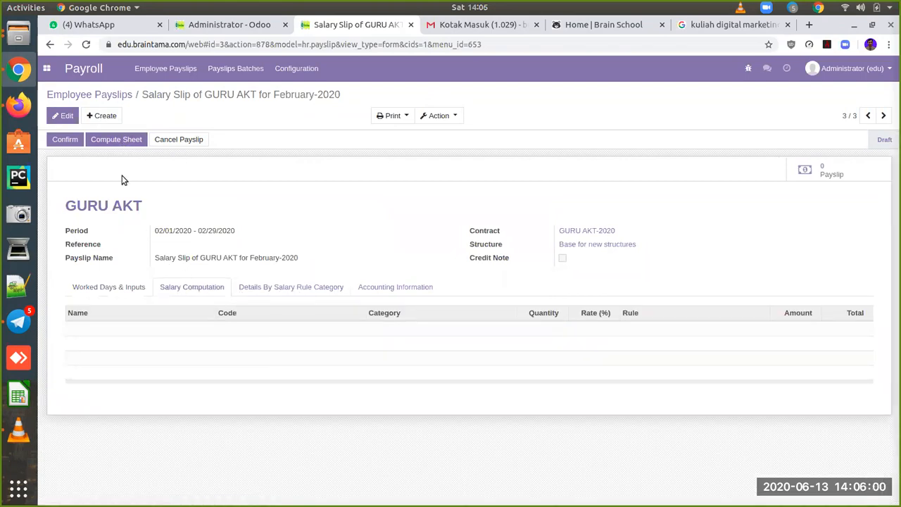
left_click(118, 139)
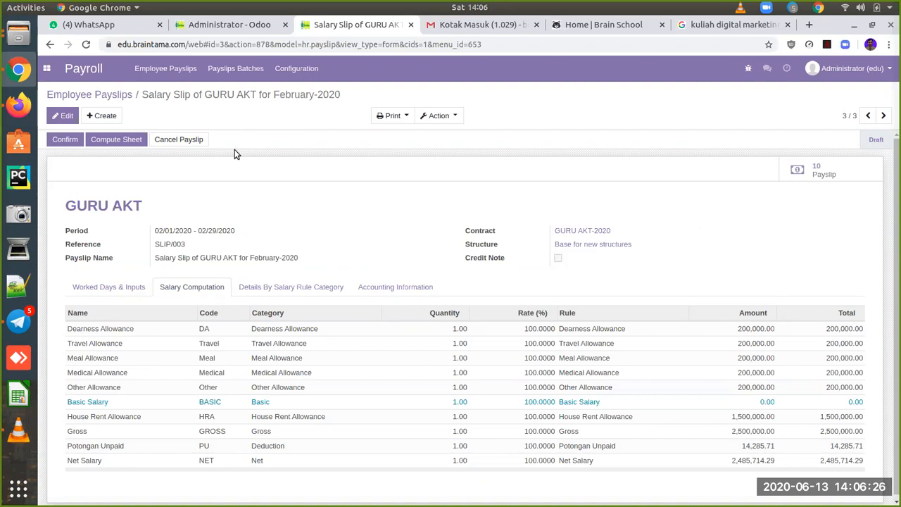
left_click(117, 94)
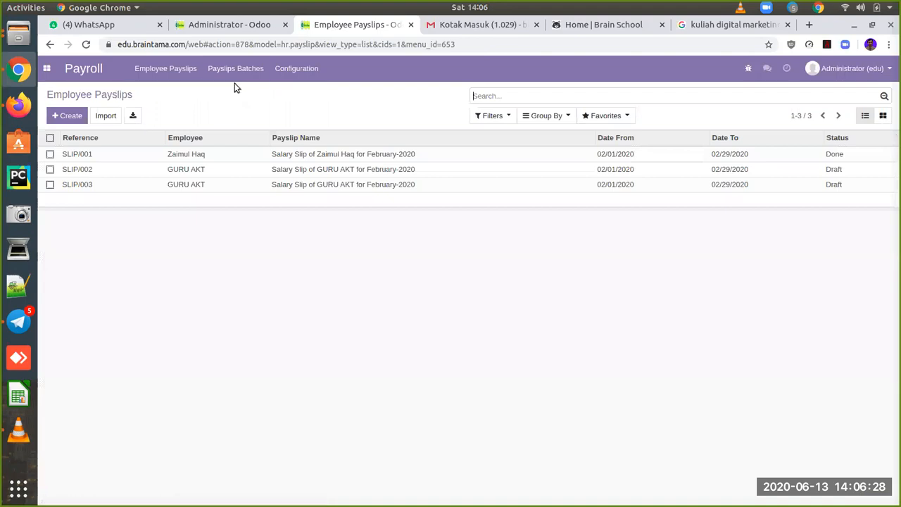
Step: Create a new payslip batch named MAR-2020 with period 03/01/2020 to 03/31/2020
left_click(233, 69)
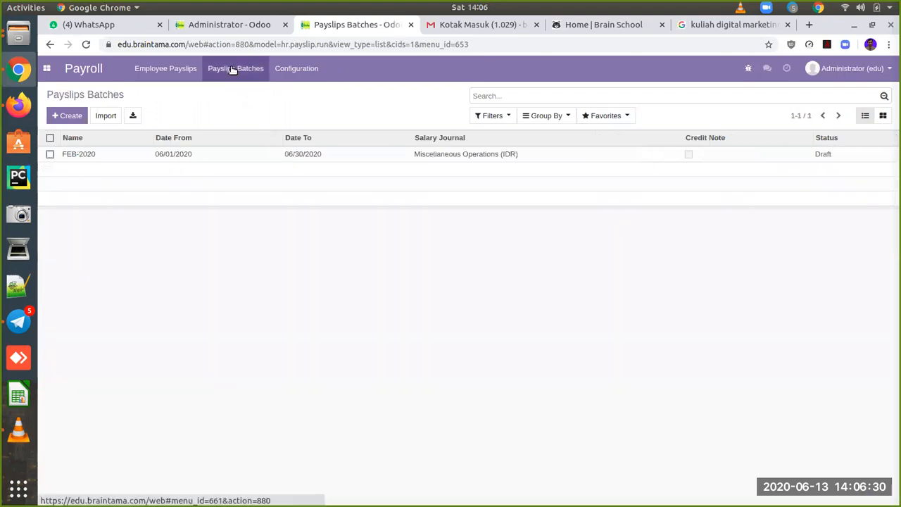
left_click(70, 117)
type("MA")
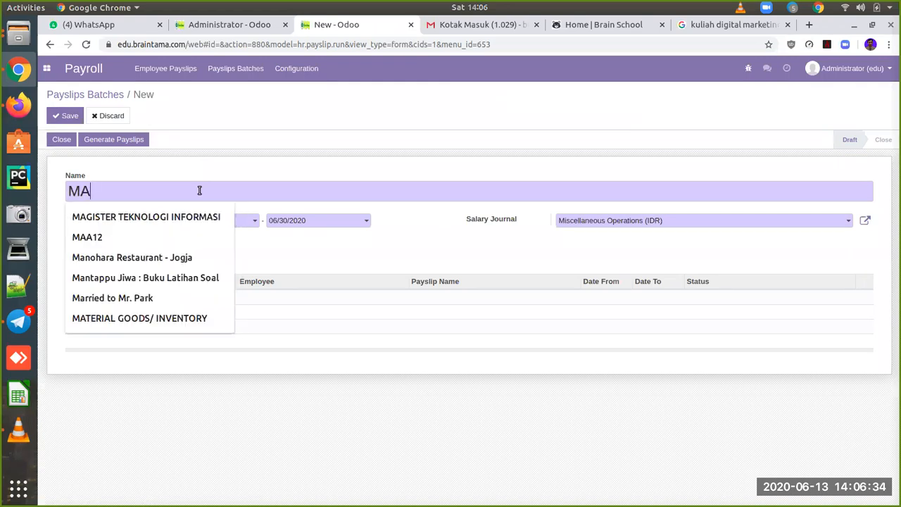
type("R-2020")
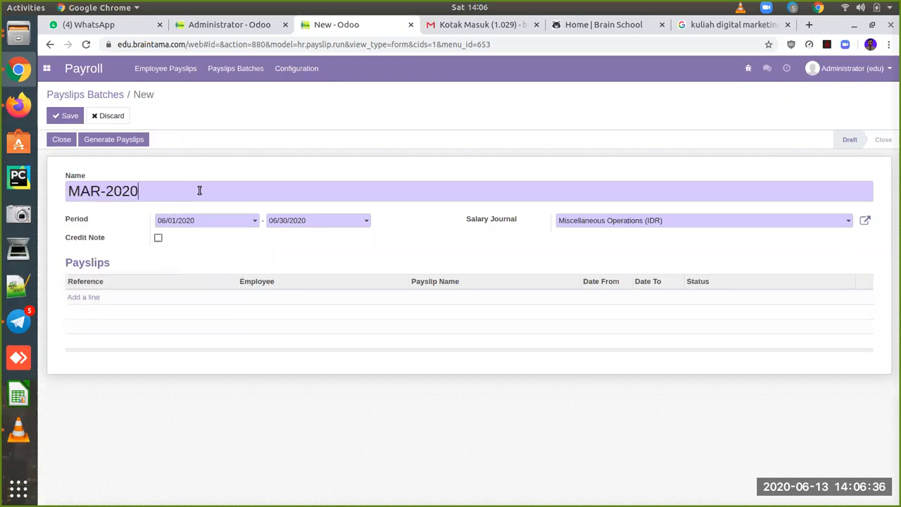
left_click(249, 223)
left_click(220, 240)
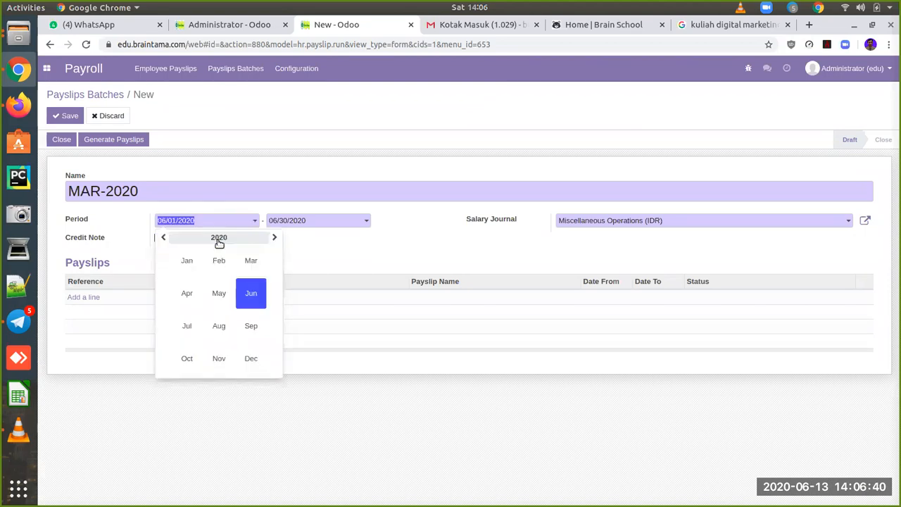
left_click(252, 262)
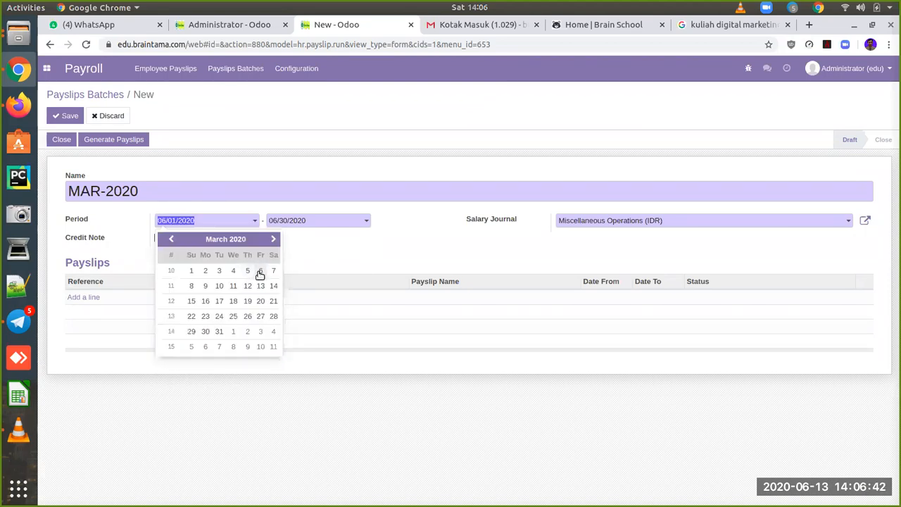
left_click(192, 270)
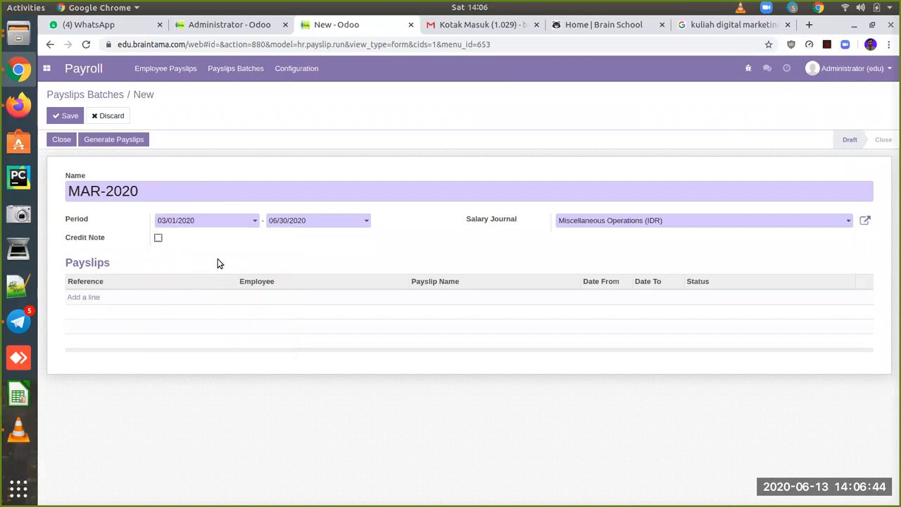
left_click(334, 224)
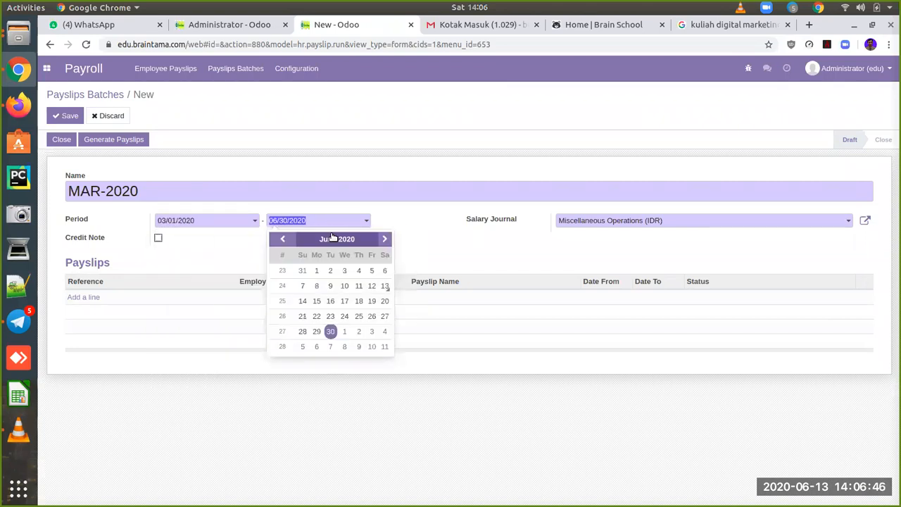
left_click(331, 239)
left_click(362, 262)
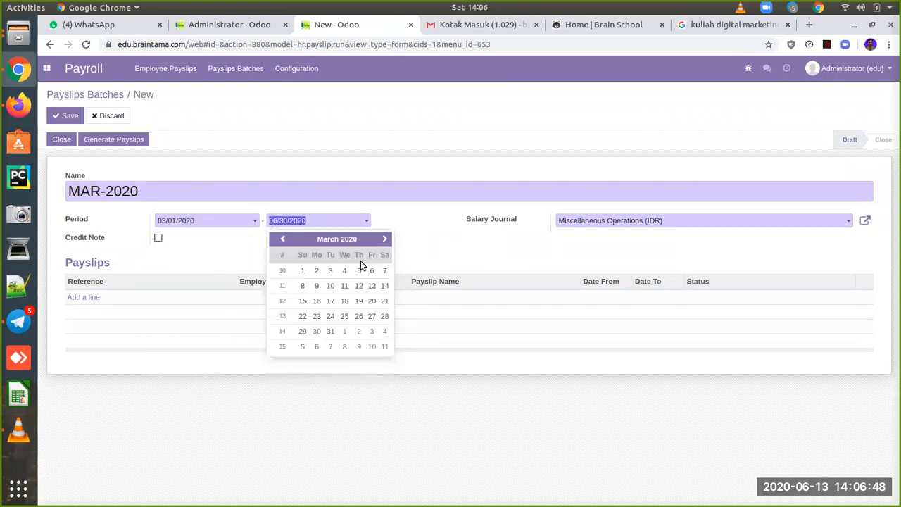
left_click(330, 332)
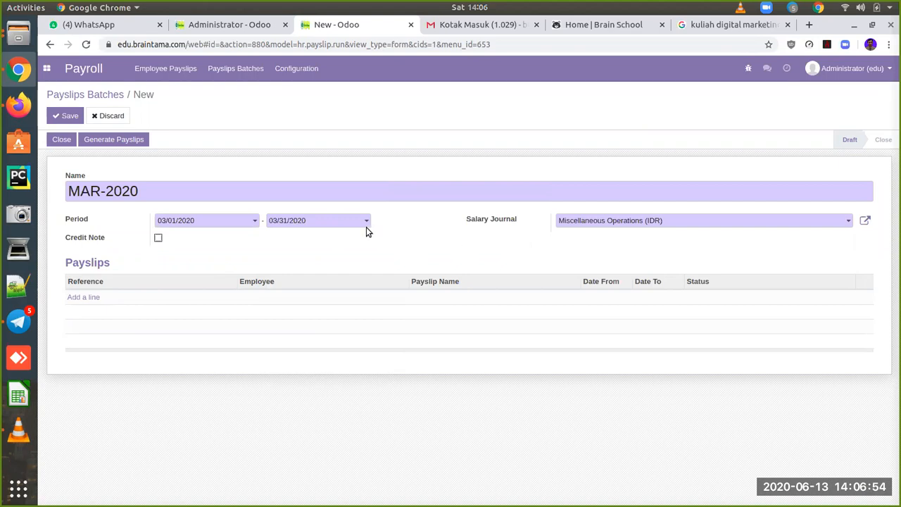
Step: Set the batch's salary journal to Gaji Guru (IDR) and save it
left_click(678, 224)
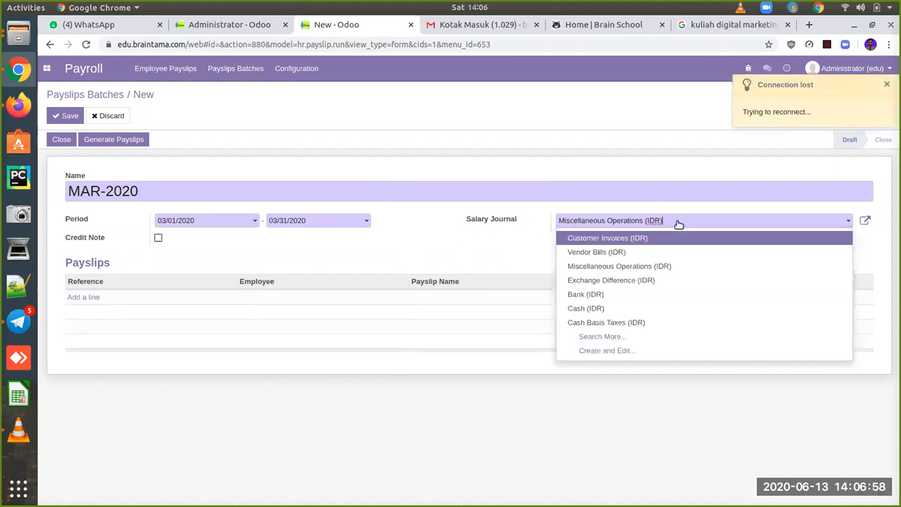
left_click_drag(678, 224, 580, 215)
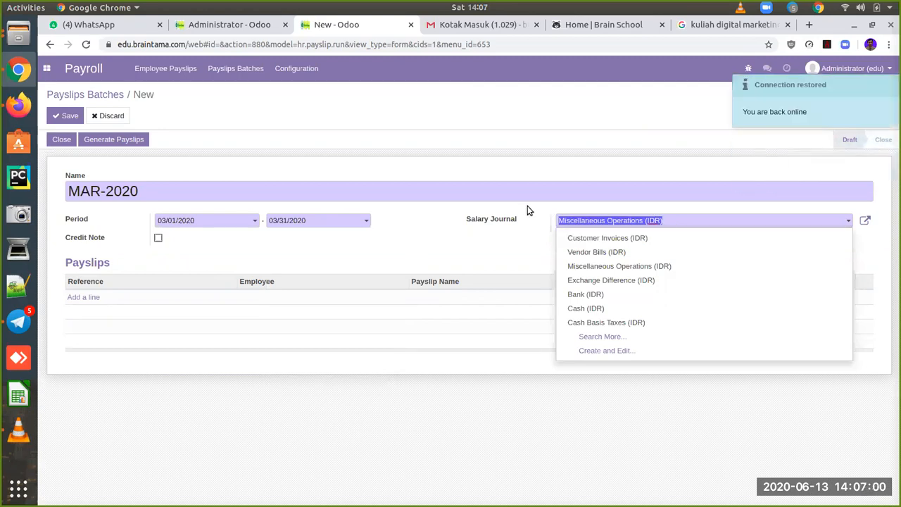
type("ja")
key("BackSpace")
key("BackSpace")
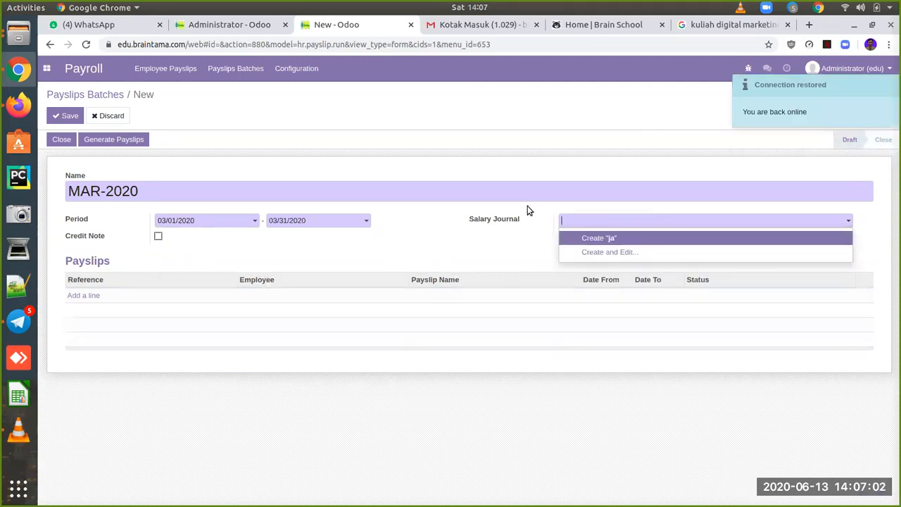
type("guru")
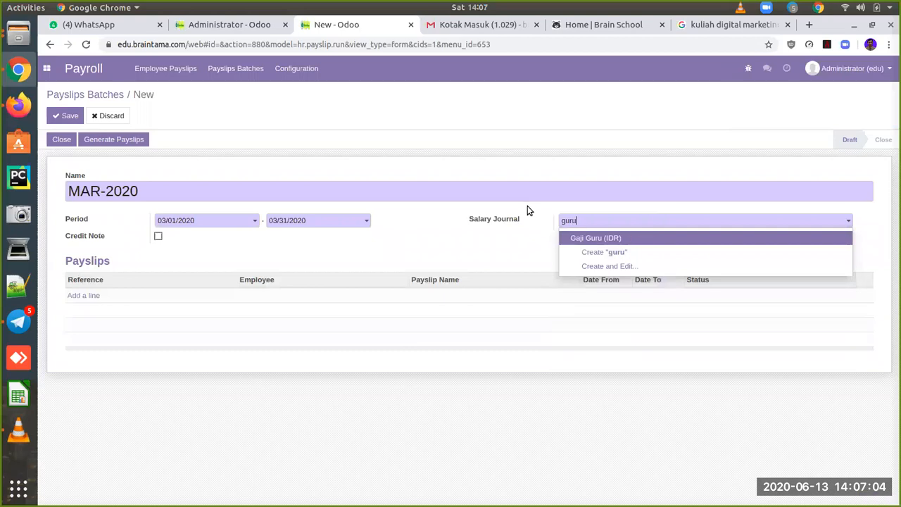
left_click(633, 239)
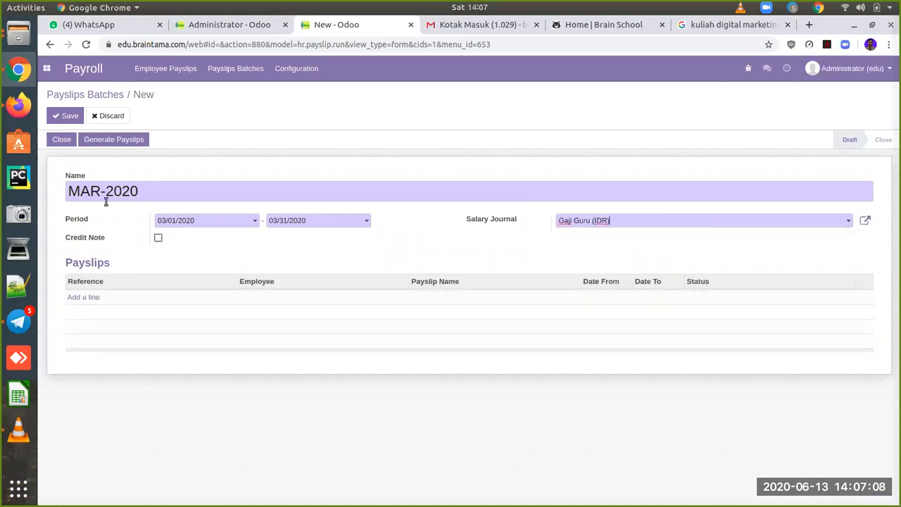
left_click(73, 117)
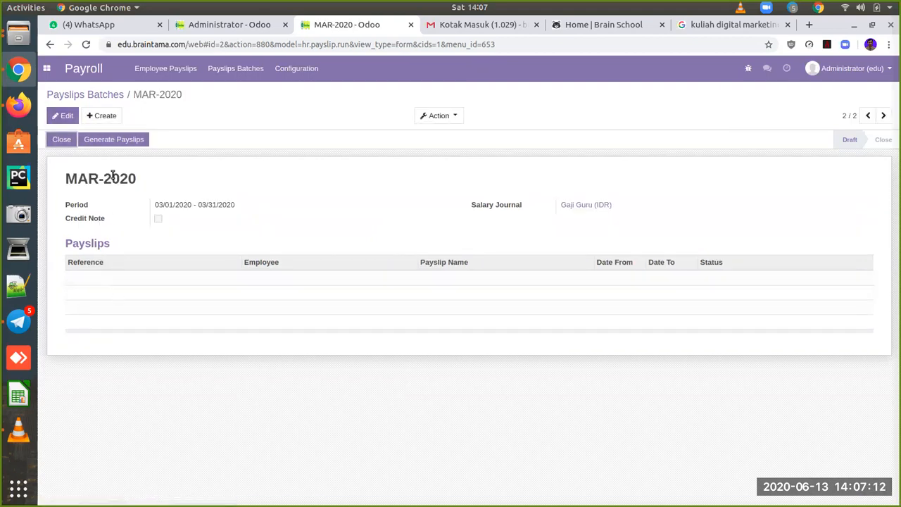
Step: Add the employees matching 'guru' and generate payslips SLIP/004 and SLIP/005 for them
left_click(112, 140)
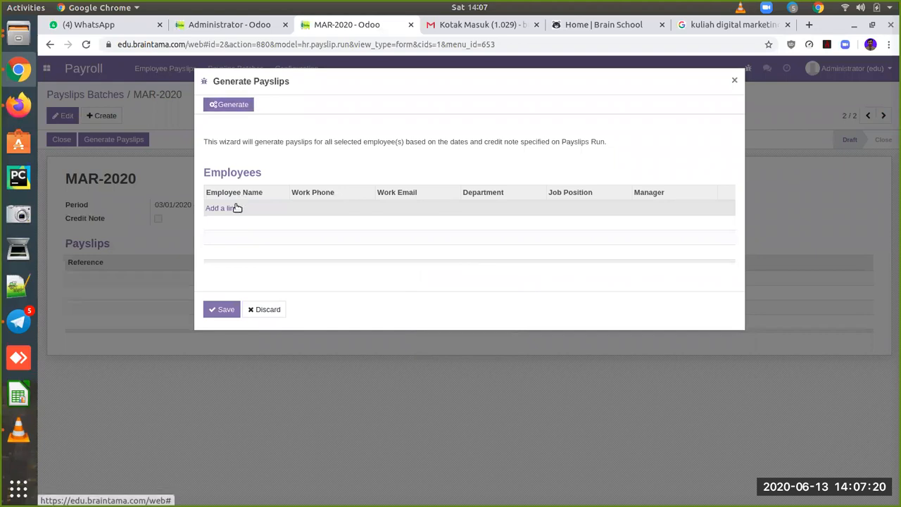
left_click(236, 209)
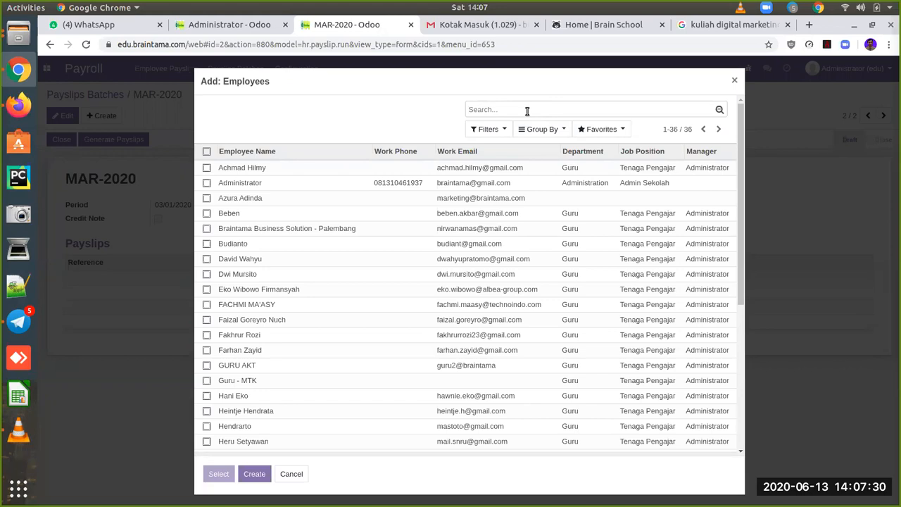
type("guru")
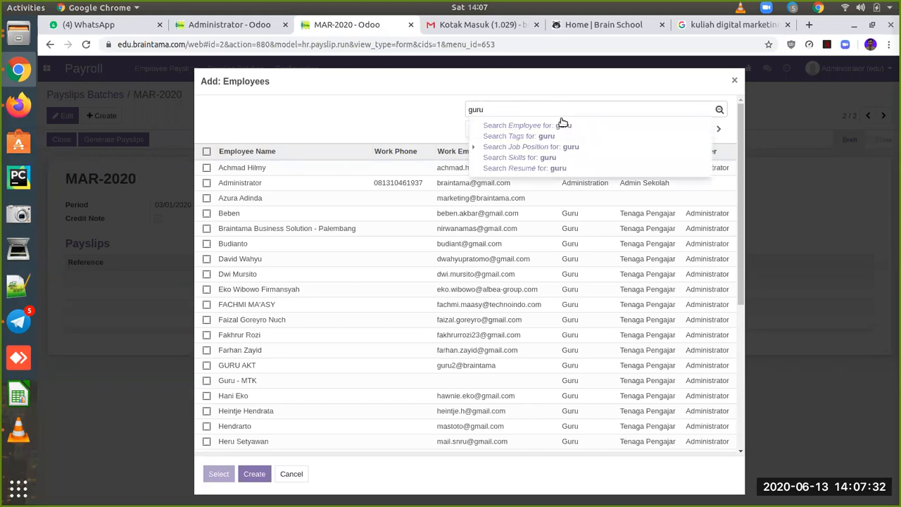
key("Return")
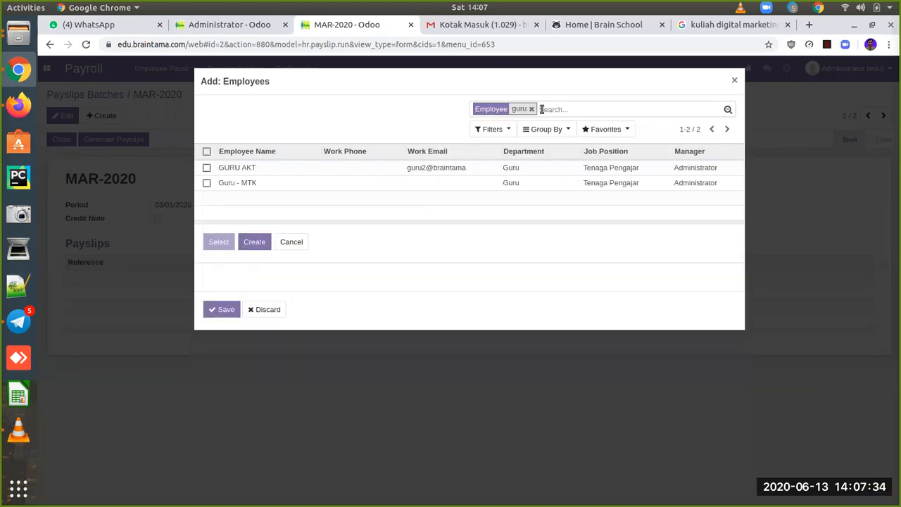
left_click(207, 152)
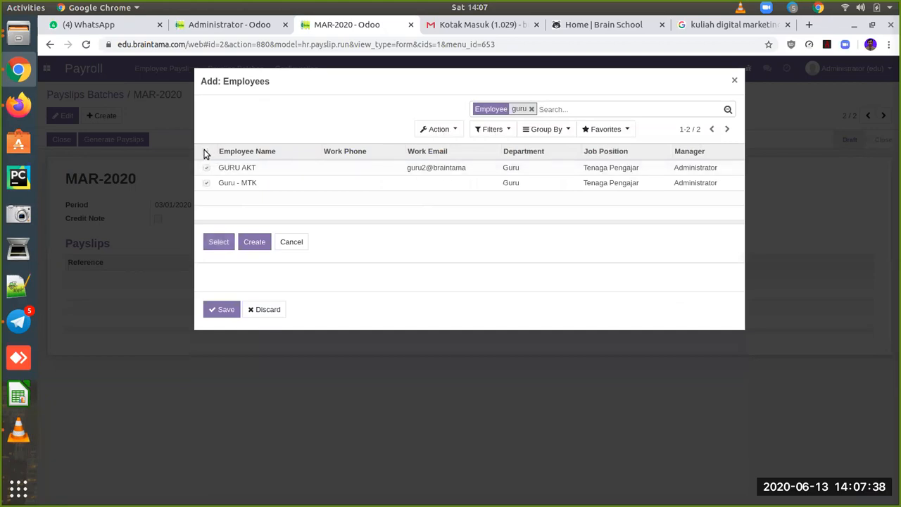
left_click(219, 242)
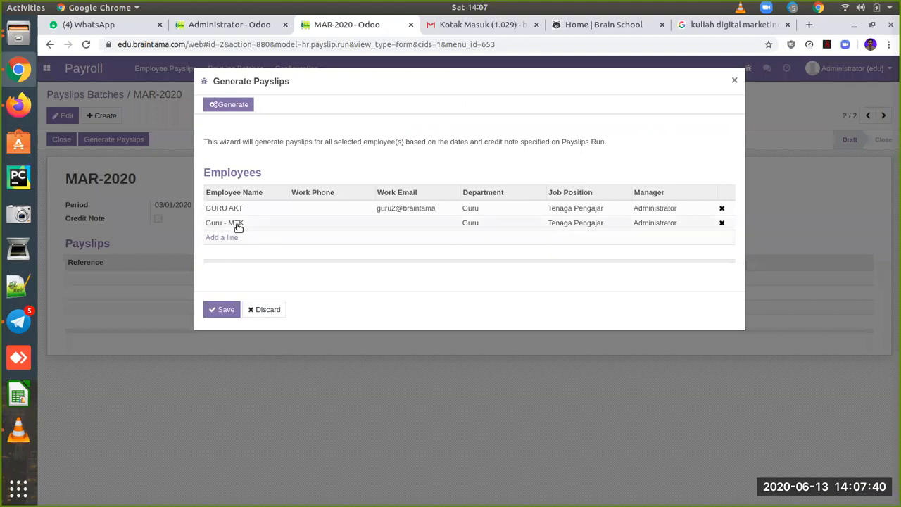
left_click(225, 309)
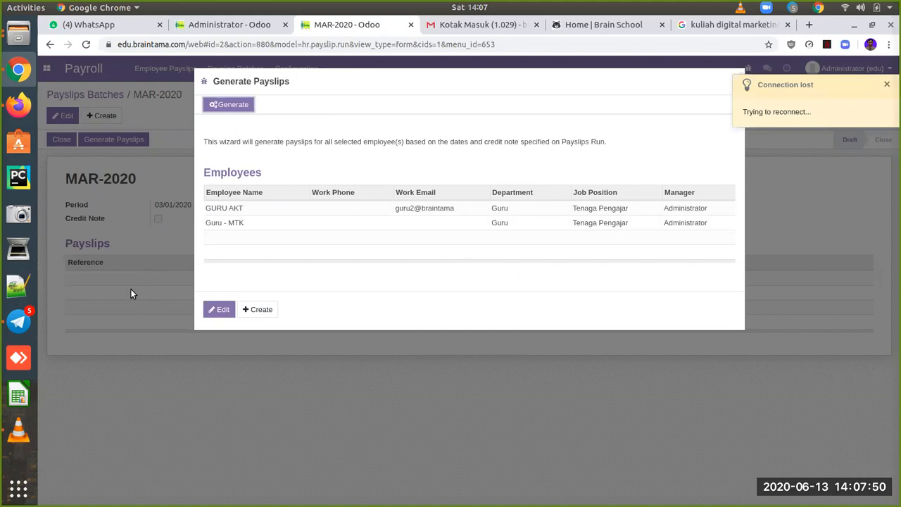
left_click(233, 105)
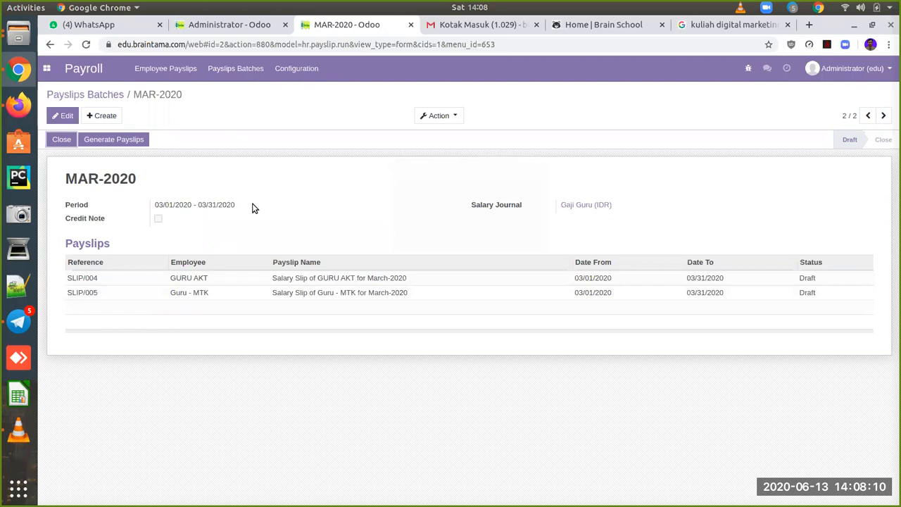
Step: In a new tab, review GURU AKT's March-2020 payslip salary lines, then show the apps grid
right_click(165, 74)
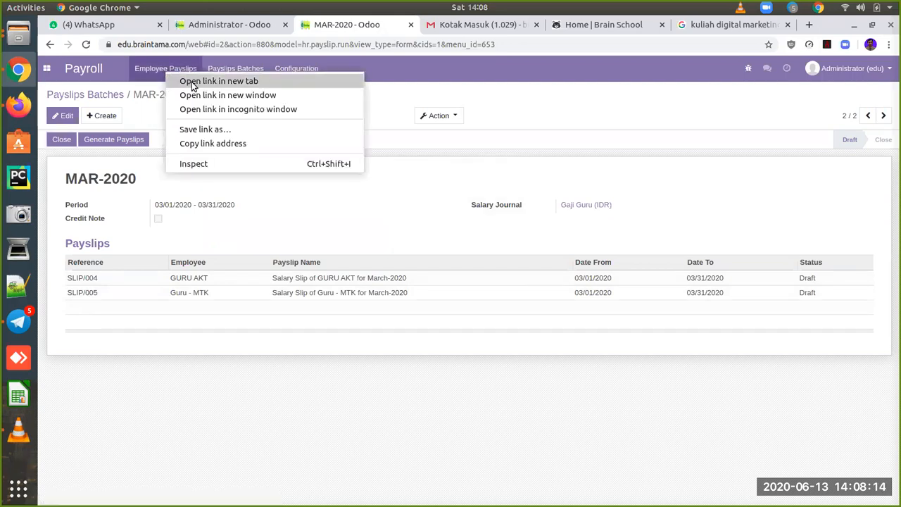
left_click(192, 82)
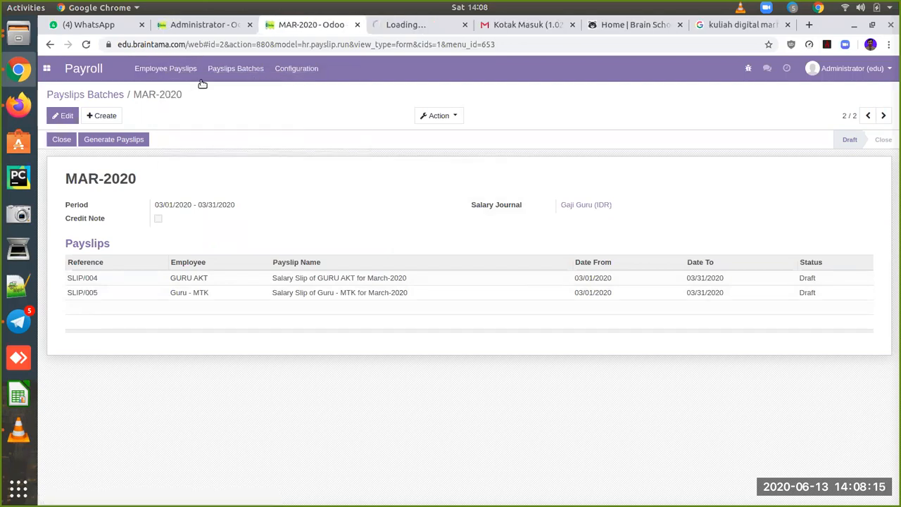
left_click(406, 31)
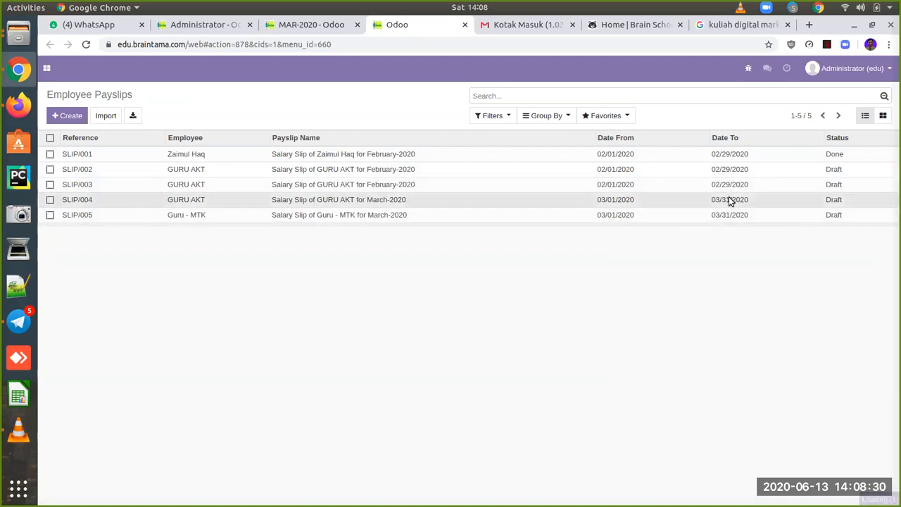
left_click(729, 200)
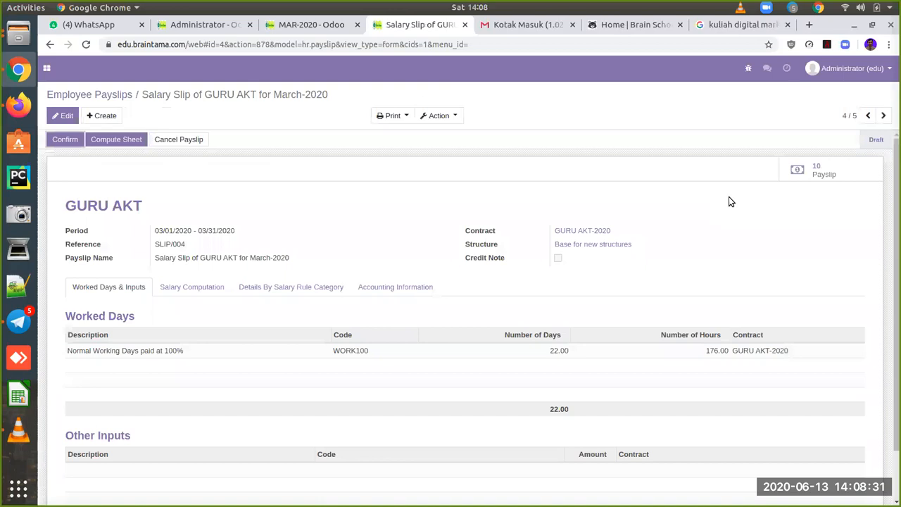
left_click(213, 291)
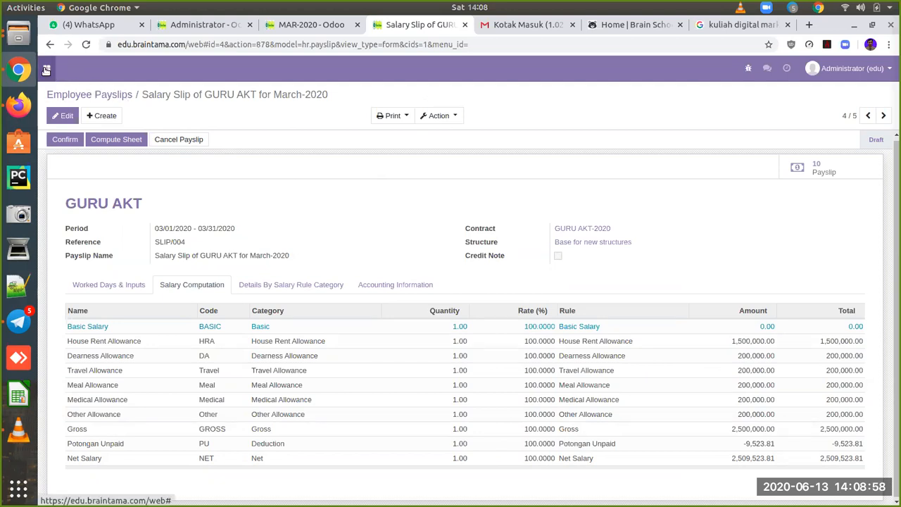
left_click(47, 69)
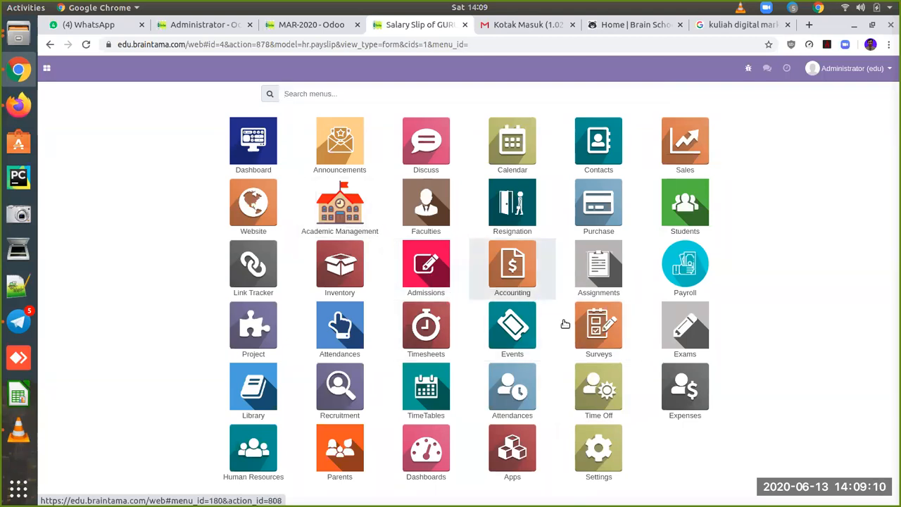
left_click(257, 444)
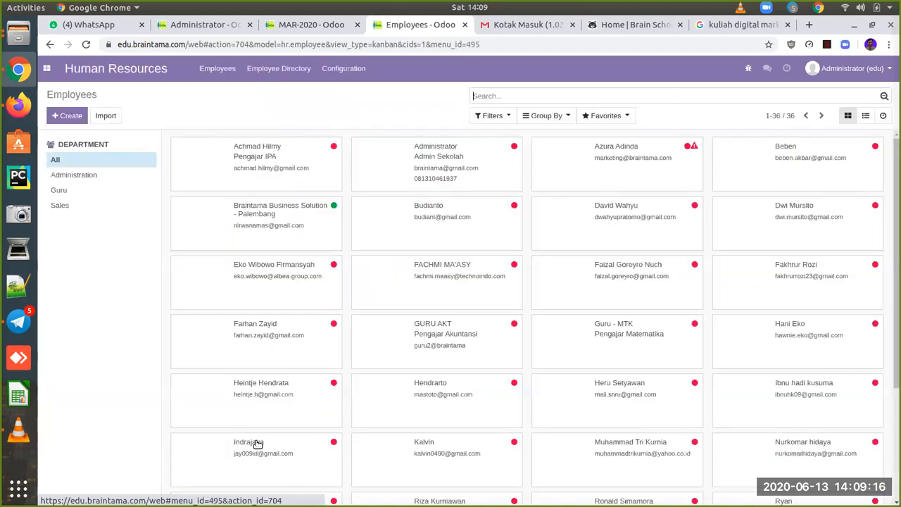
type("sult")
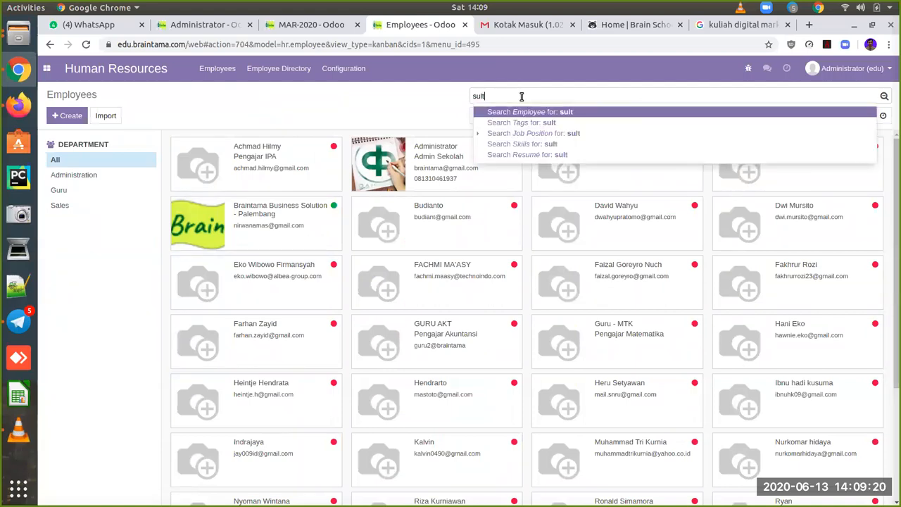
key("Return")
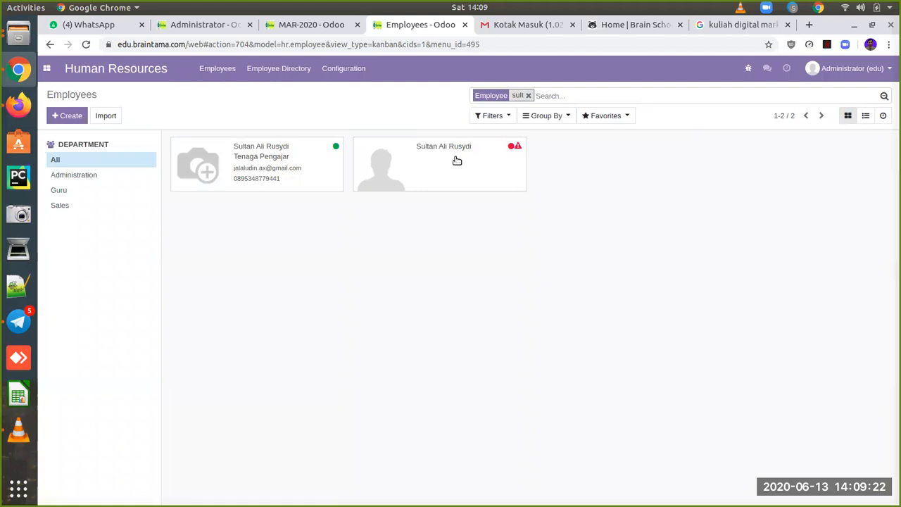
left_click(299, 156)
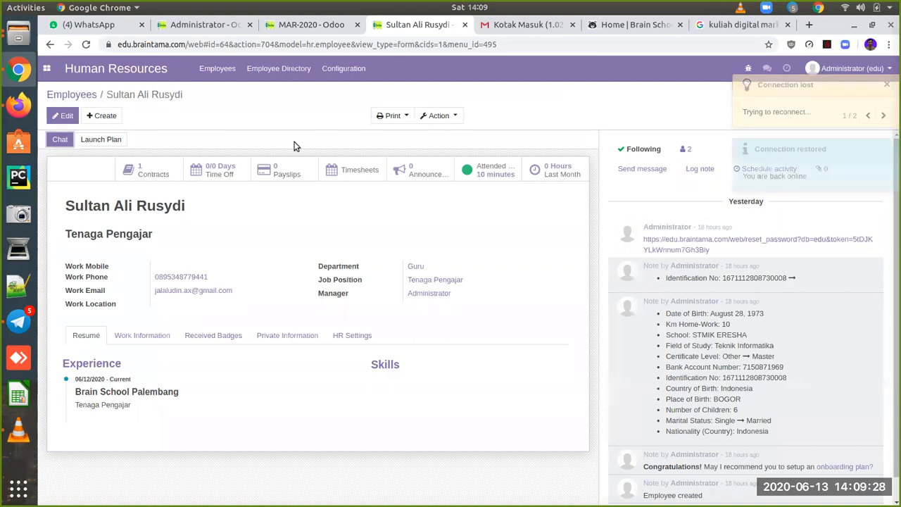
left_click(79, 95)
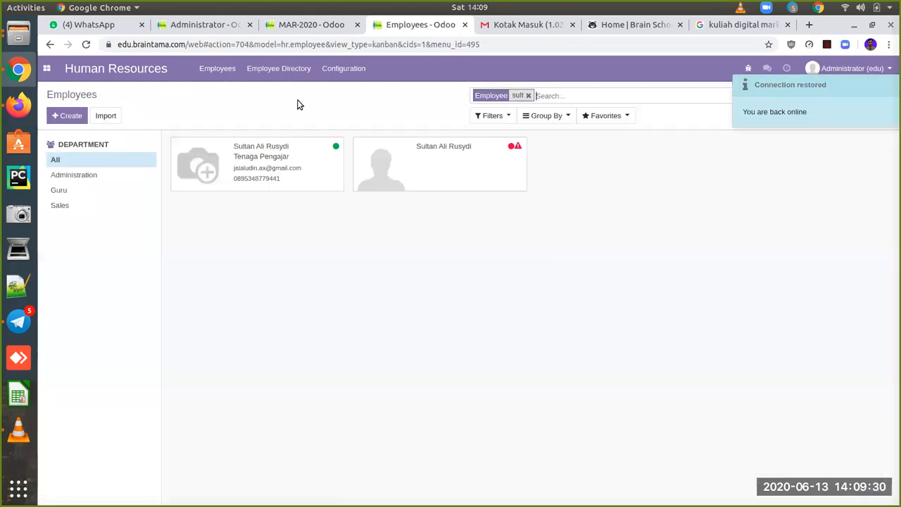
left_click(47, 70)
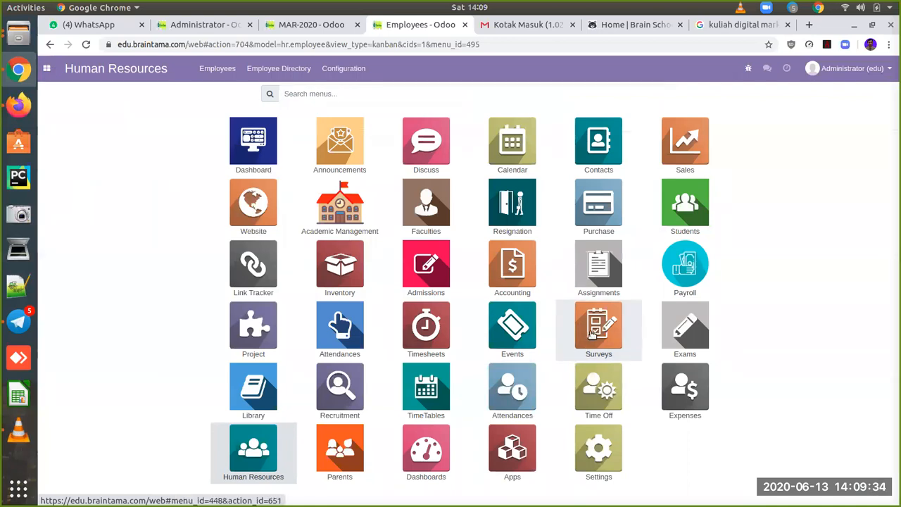
Step: In Time Off, view all time off requests, then the empty All Allocations list
left_click(597, 397)
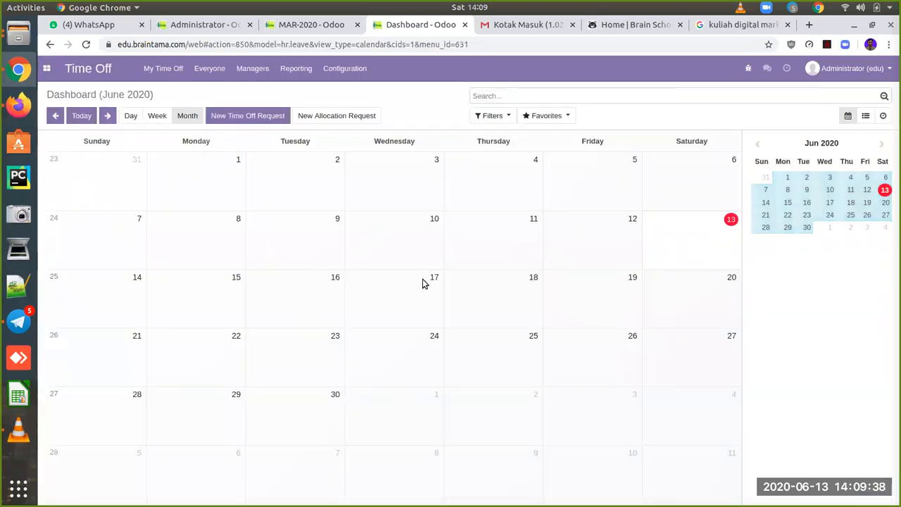
left_click(254, 71)
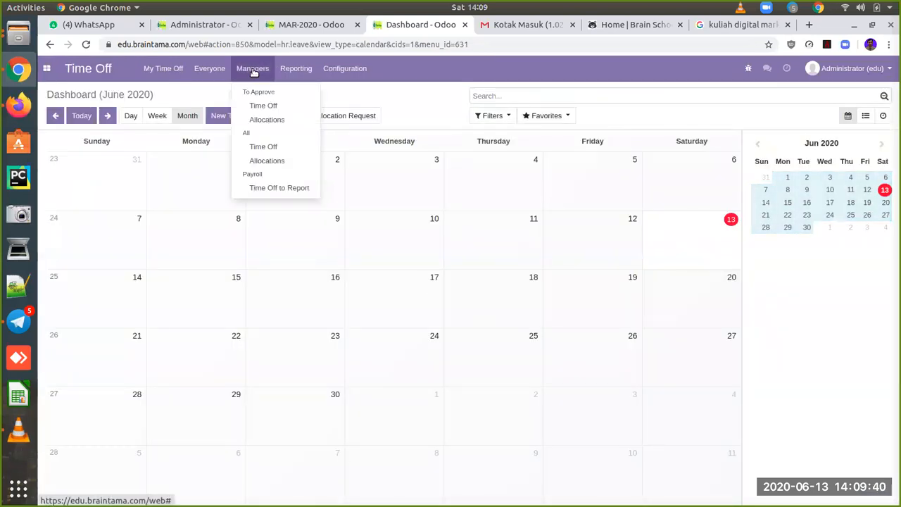
left_click(274, 148)
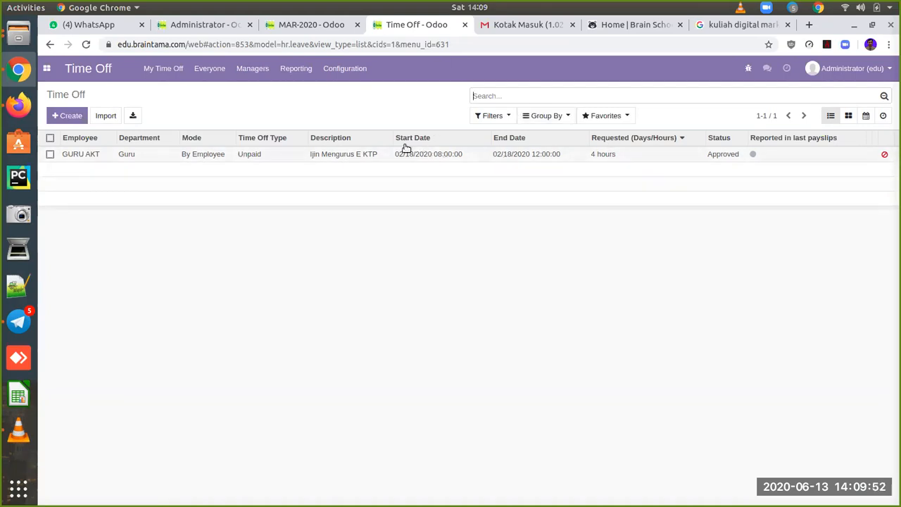
left_click(259, 71)
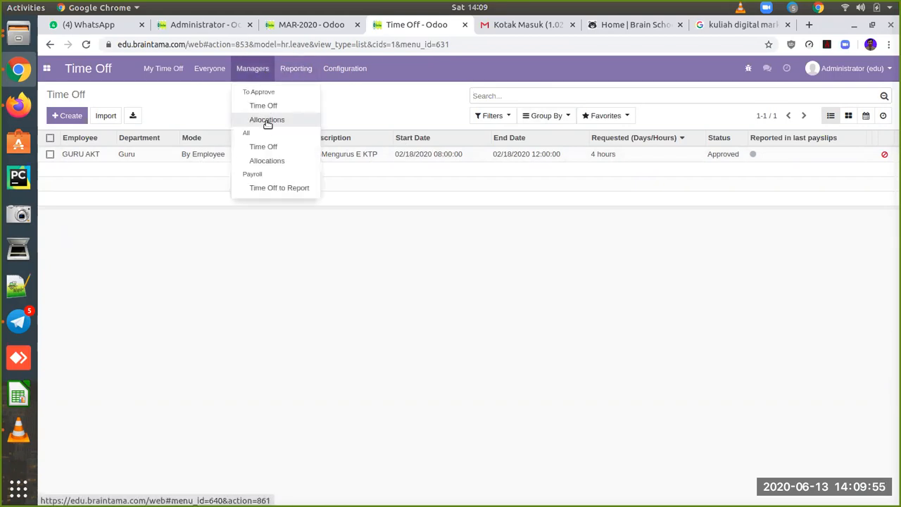
left_click(280, 162)
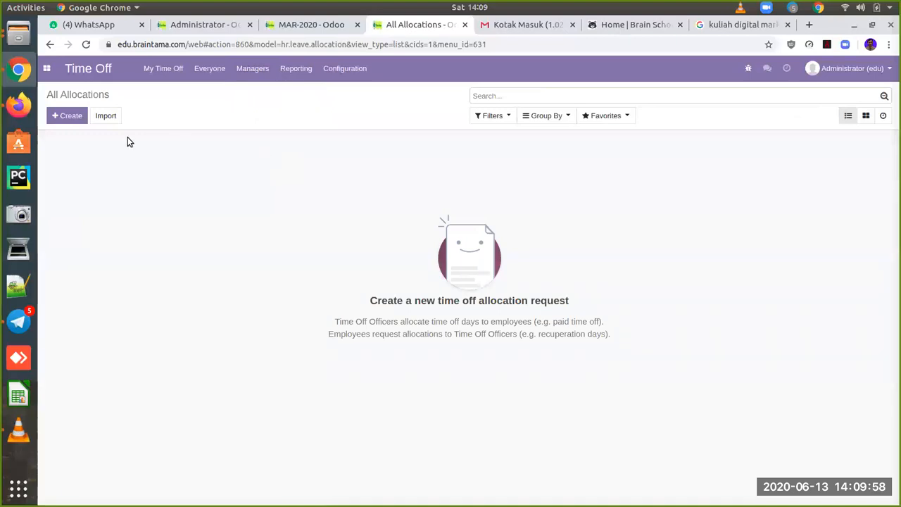
Step: Save a new allocation 'Cuti Tahun 2020' by department for Guru with duration 12
left_click(68, 116)
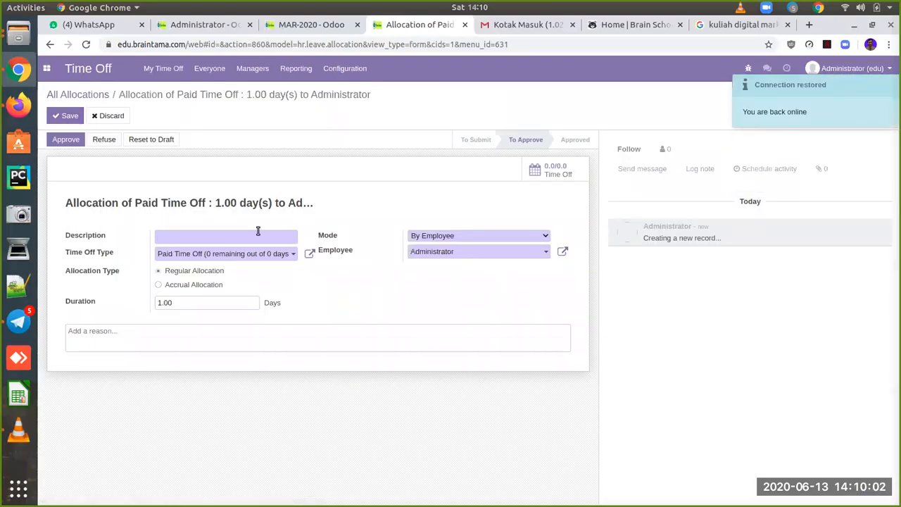
type("Cuti Tahun 2020")
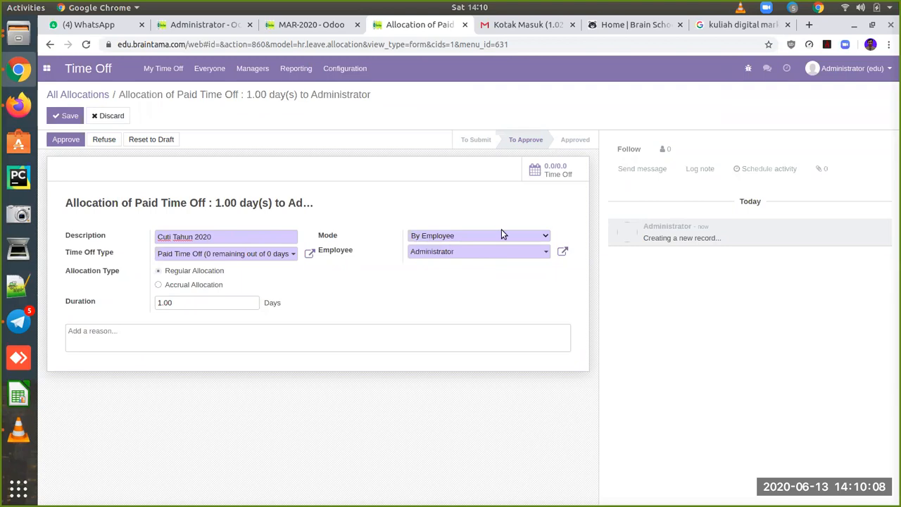
left_click(544, 237)
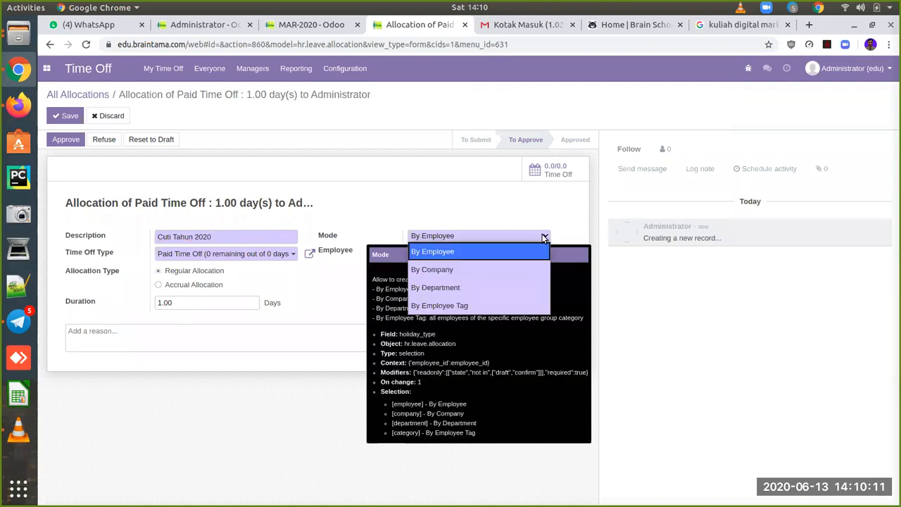
left_click(471, 288)
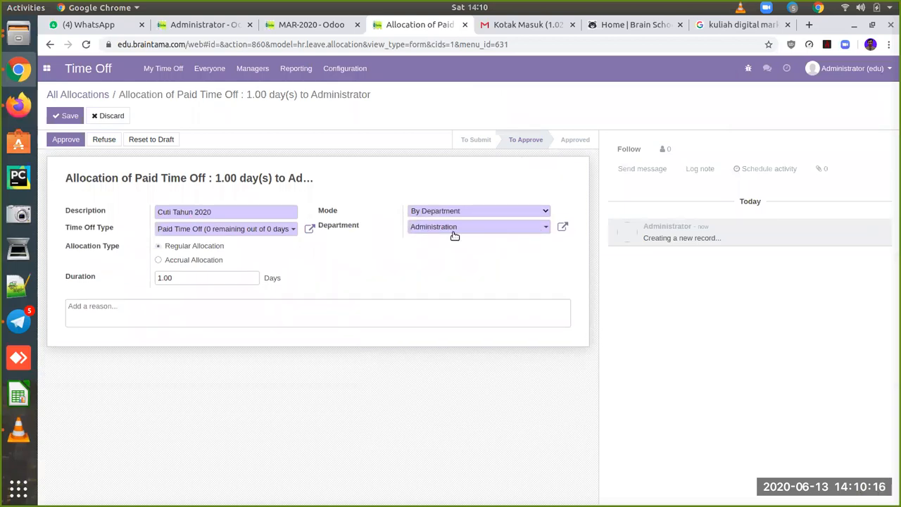
left_click(514, 230)
left_click(463, 258)
type("12")
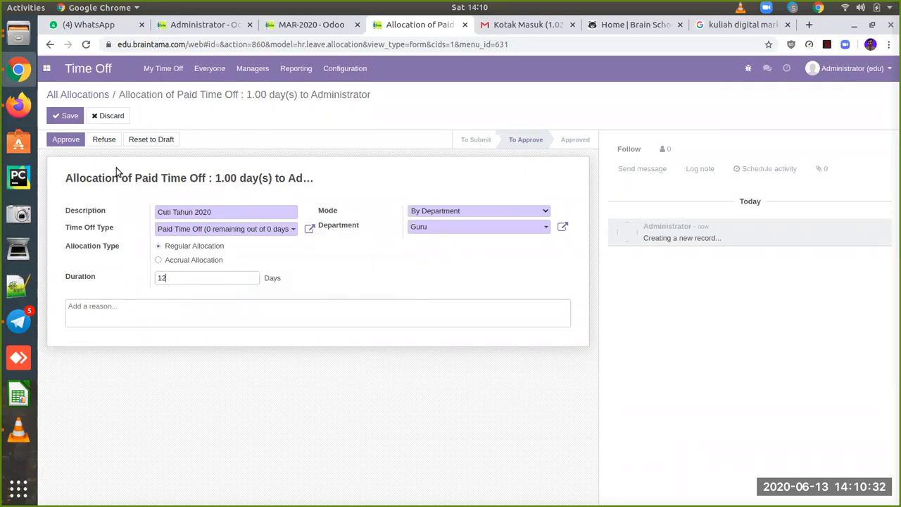
left_click(69, 116)
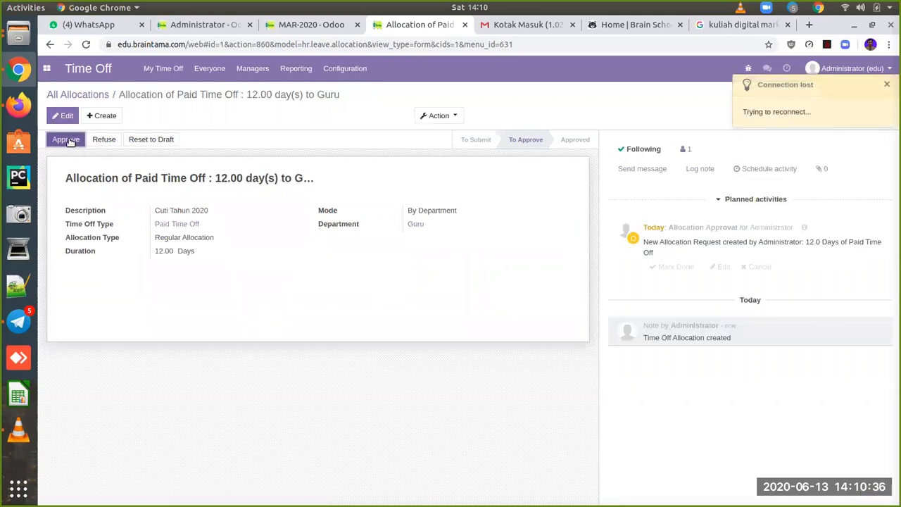
Step: View the Guru department in a new browser tab, then return to the allocation tab
right_click(417, 226)
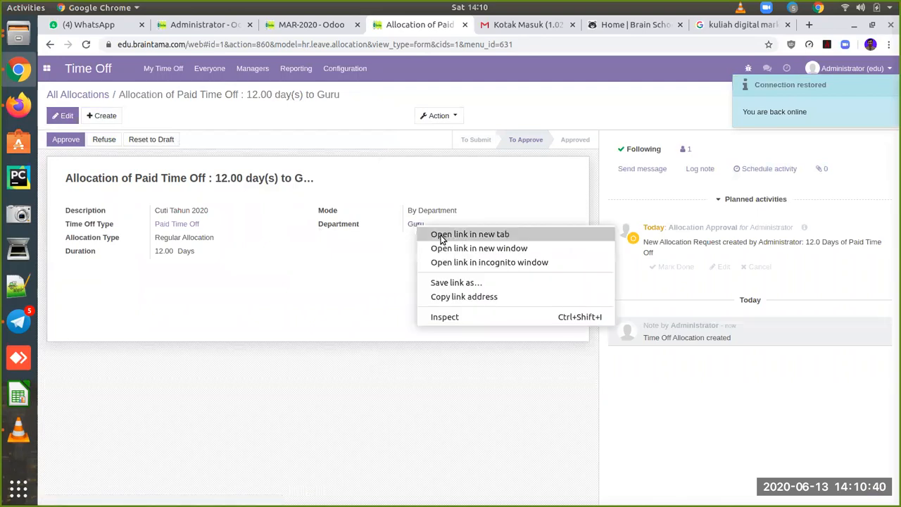
left_click(440, 238)
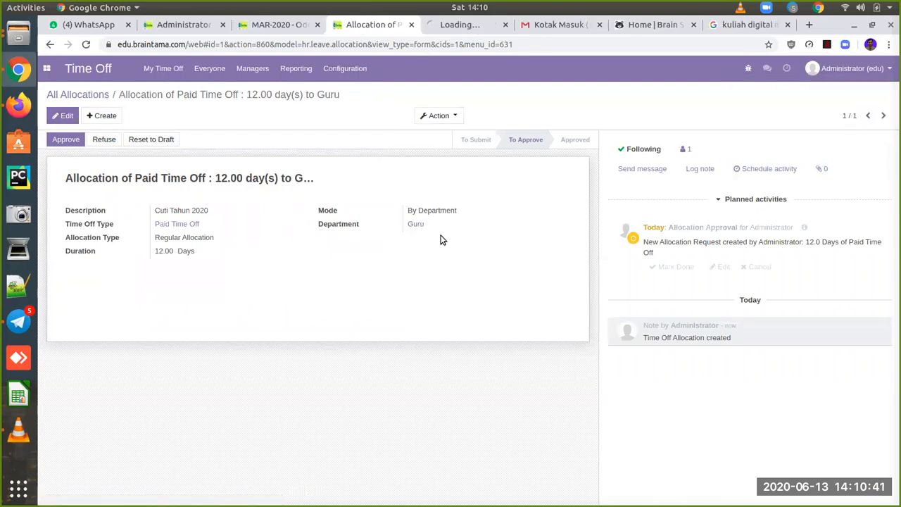
left_click(441, 32)
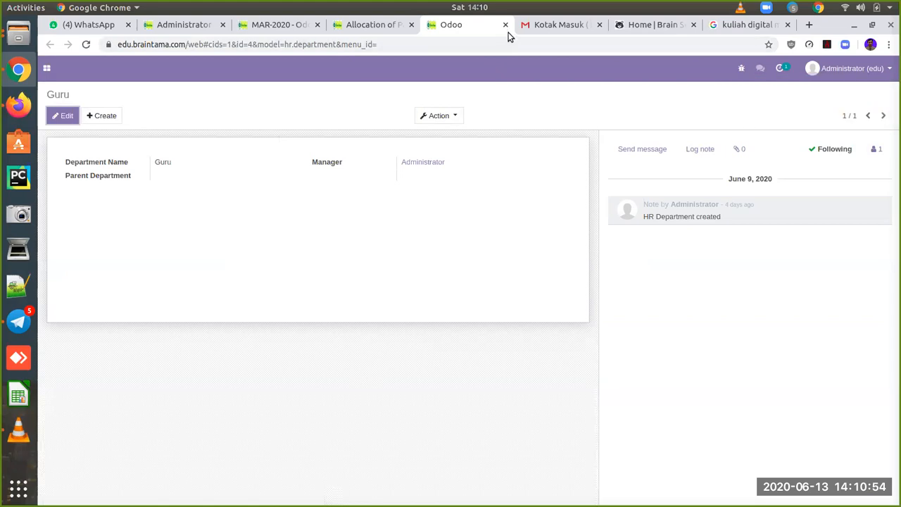
left_click(365, 26)
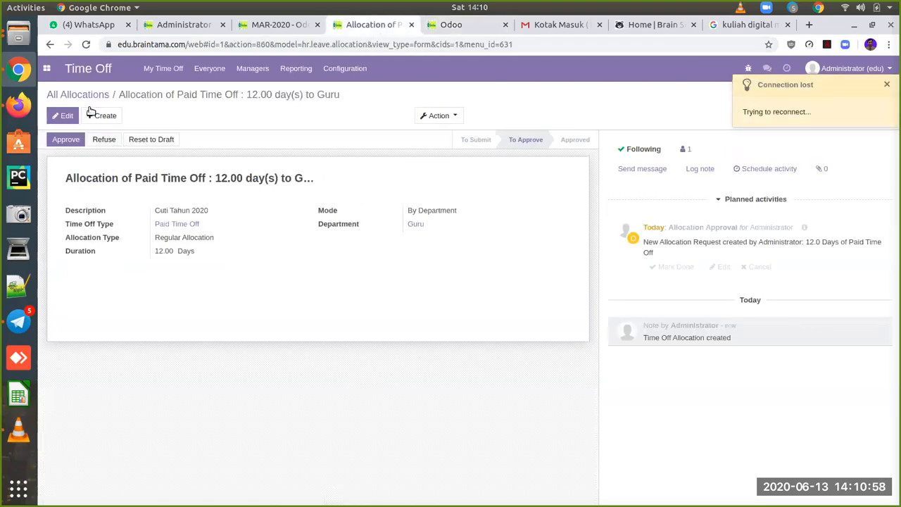
Step: Approve and validate the Cuti Tahun 2020 allocation, then switch to the MAR-2020 batch tab
left_click(65, 140)
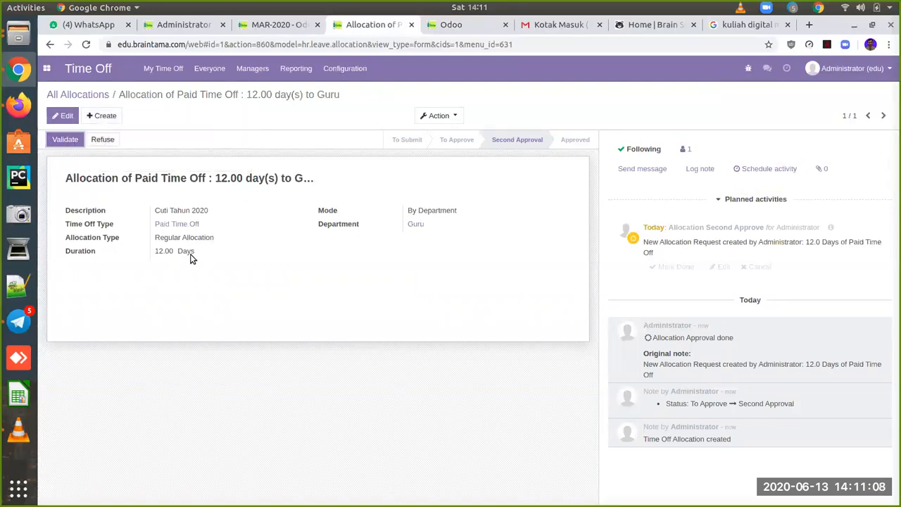
left_click(69, 141)
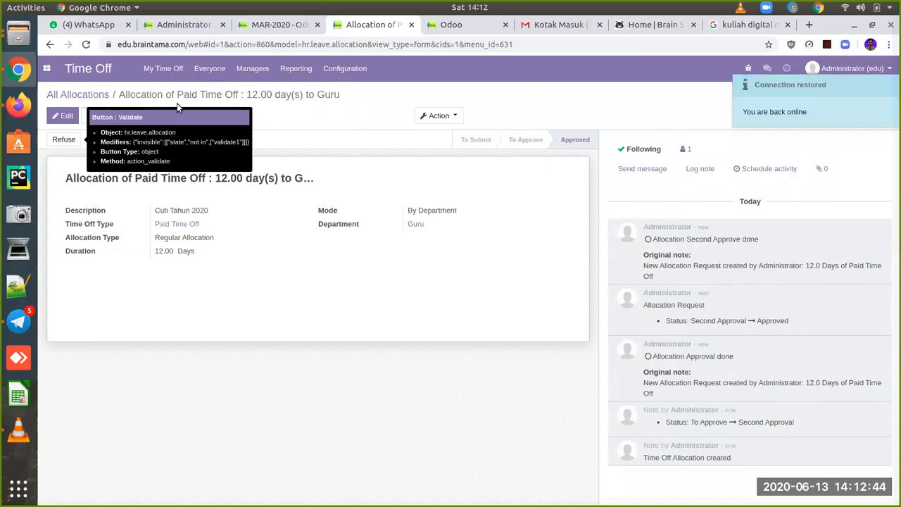
left_click(296, 27)
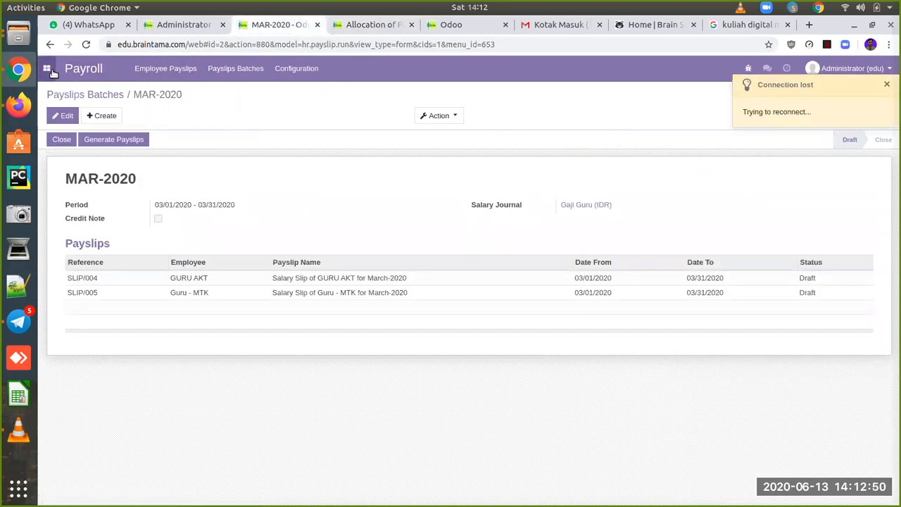
Step: In Human Resources, browse employee records, filtering the list to the Guru department
left_click(52, 72)
left_click(266, 453)
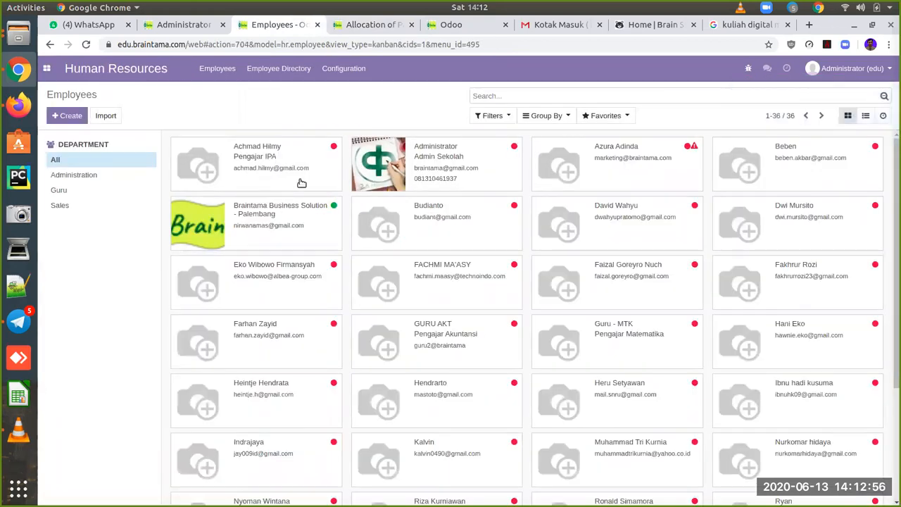
left_click(306, 170)
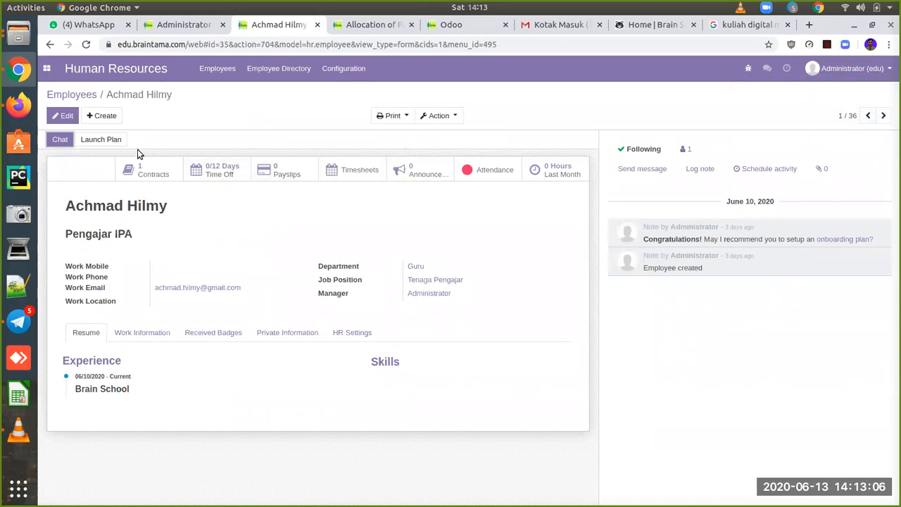
left_click(91, 99)
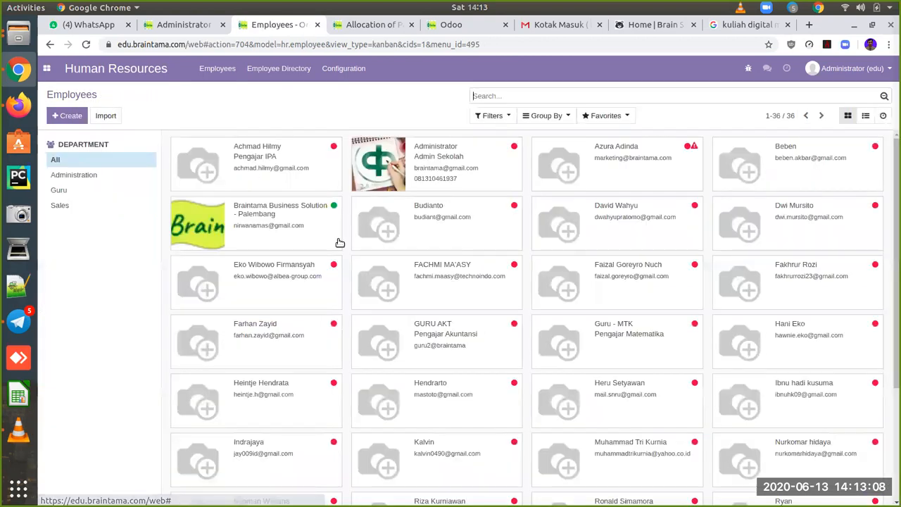
left_click(79, 194)
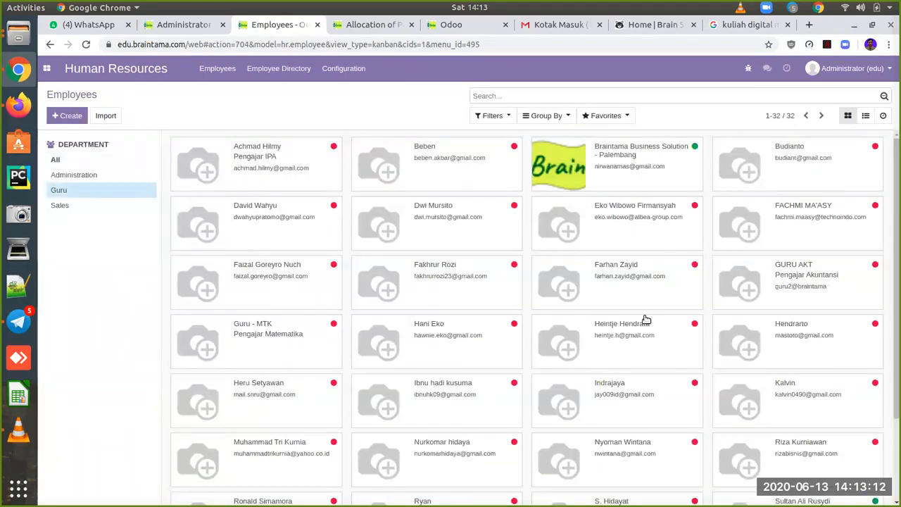
left_click(628, 345)
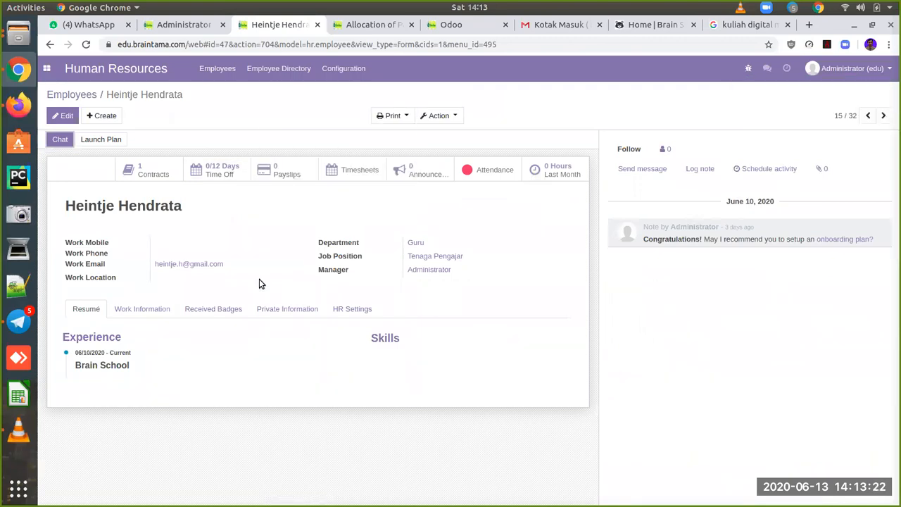
Step: Search all employees by the teacher's name and open the matching record
left_click(74, 95)
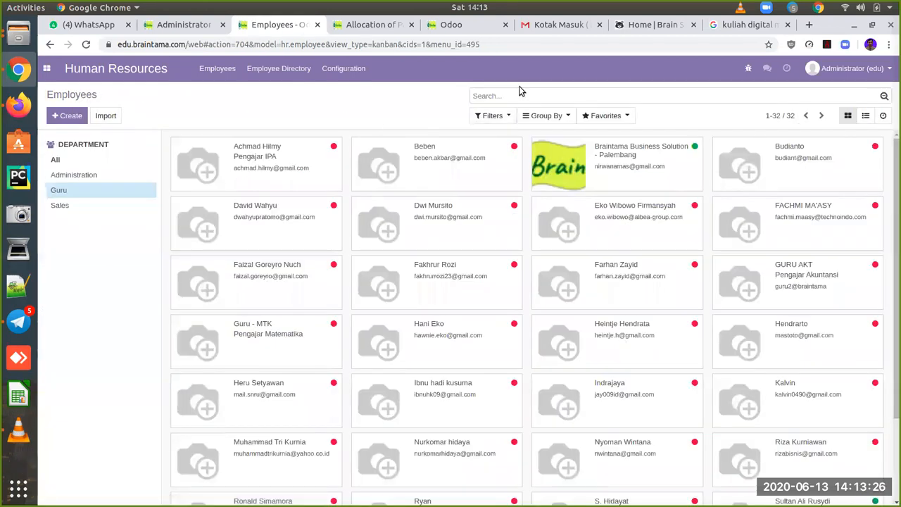
type("sultan")
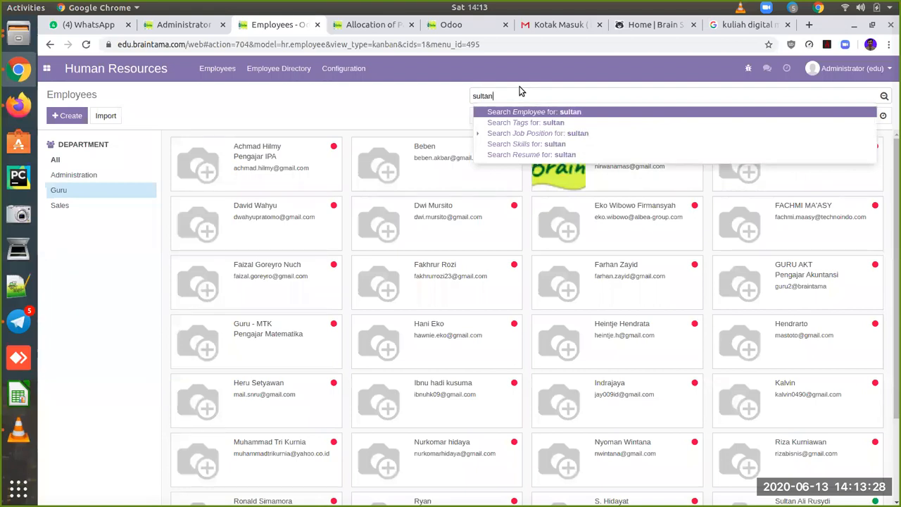
key("Return")
left_click(265, 159)
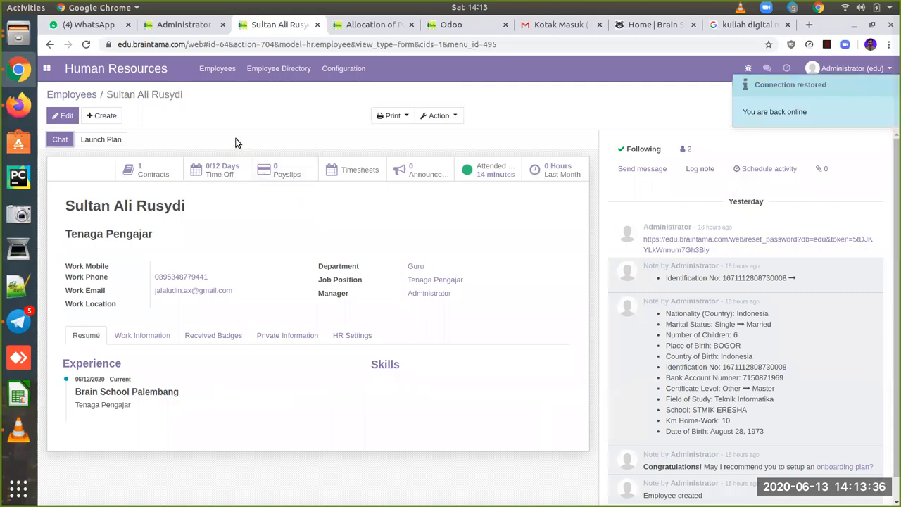
Step: In the employee's session, open the Time Off app
left_click(18, 105)
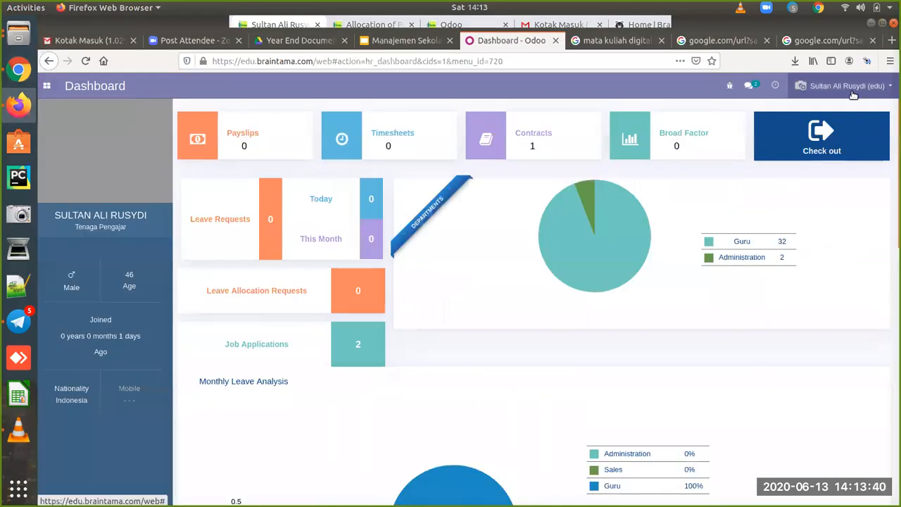
left_click(47, 87)
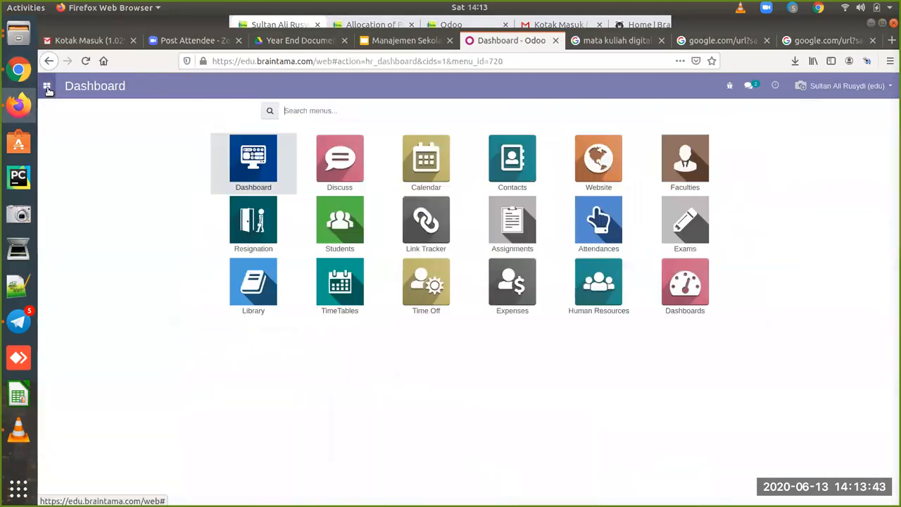
left_click(427, 304)
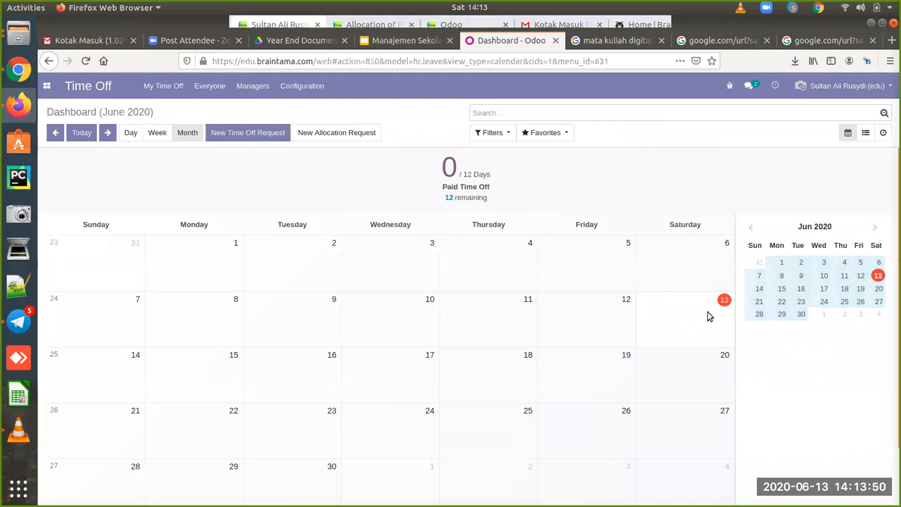
Step: Save a Paid Time Off request for 15 June 2020 described 'Acara Keluarga'
left_click(225, 368)
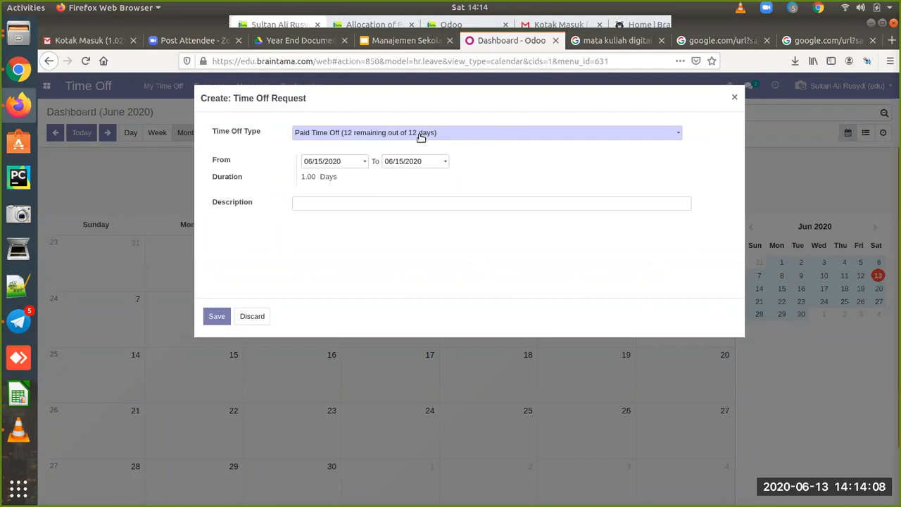
left_click(650, 137)
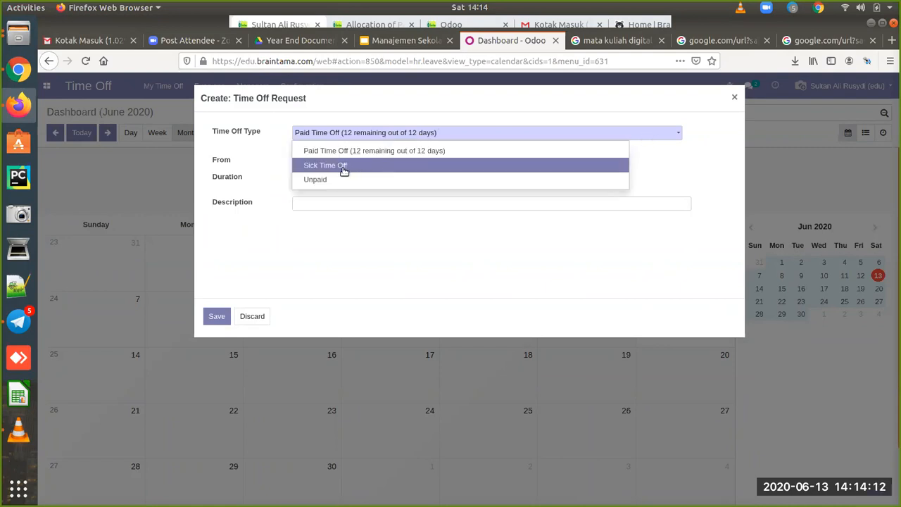
left_click(371, 159)
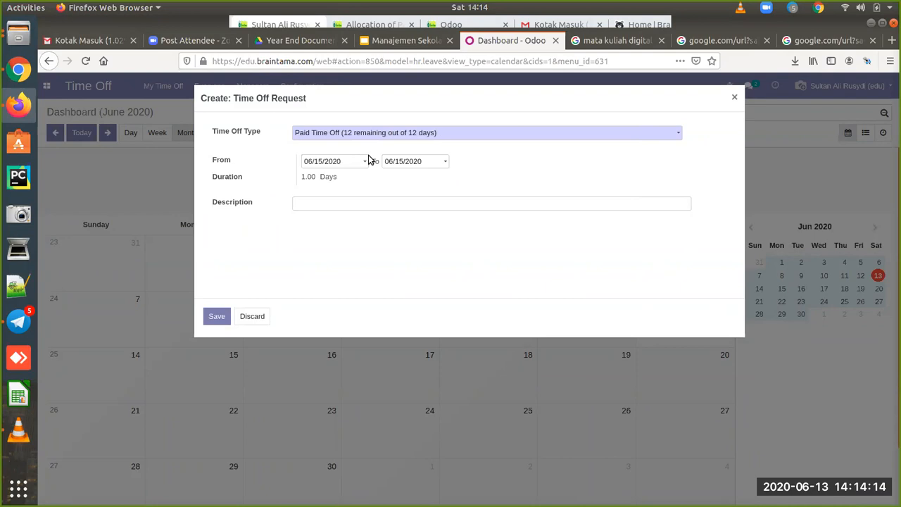
left_click(375, 203)
left_click(375, 202)
type("Acara Keluarga")
left_click(219, 317)
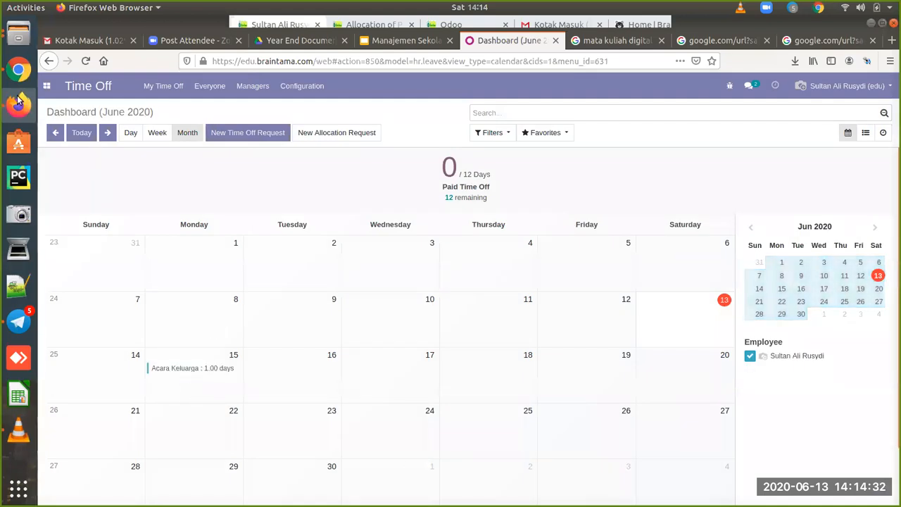
Step: As administrator, approve and validate the teacher's 15 June 'Acara Keluarga' Paid Time Off request
left_click(19, 69)
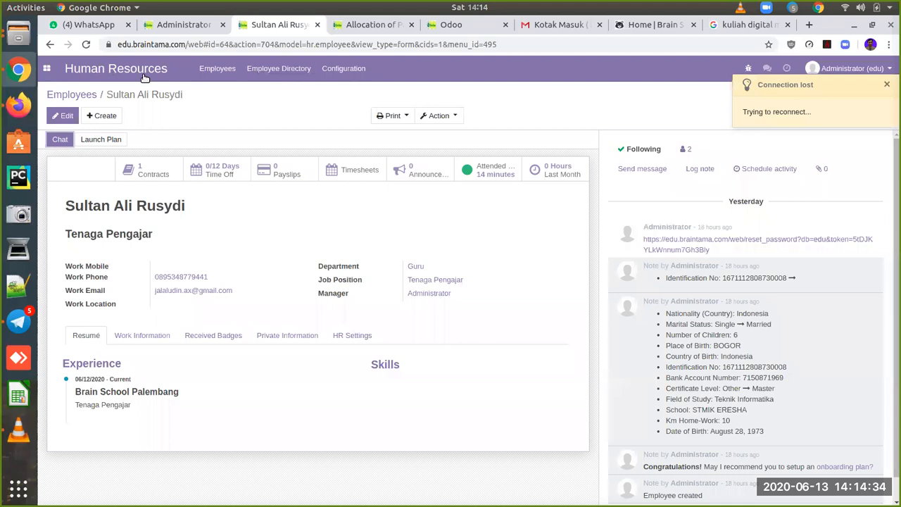
left_click(50, 71)
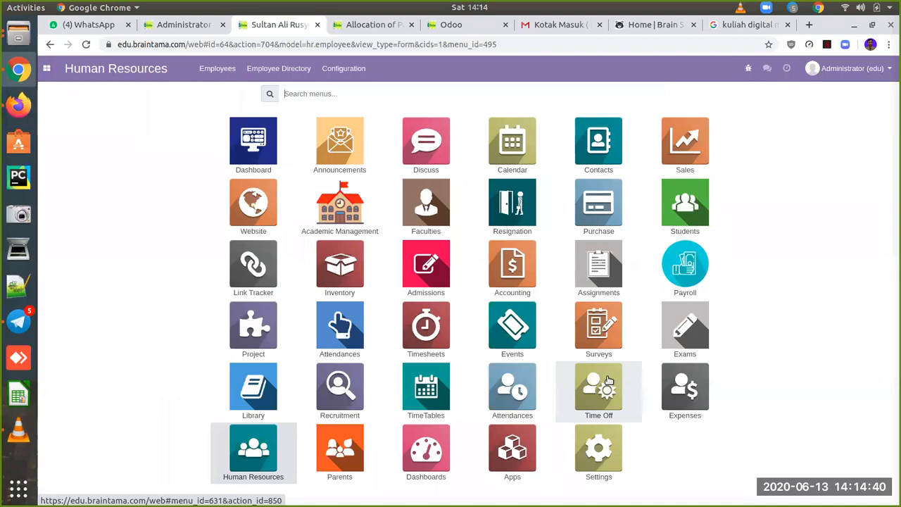
left_click(609, 381)
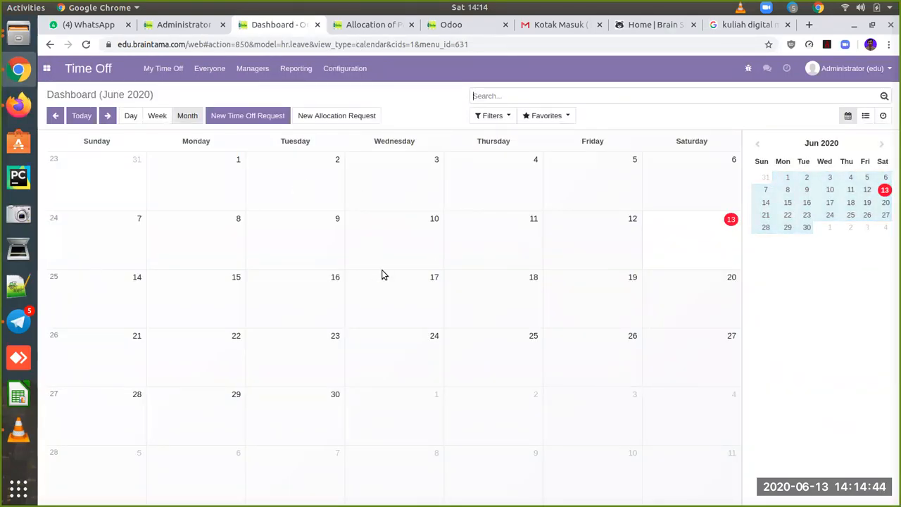
left_click(259, 71)
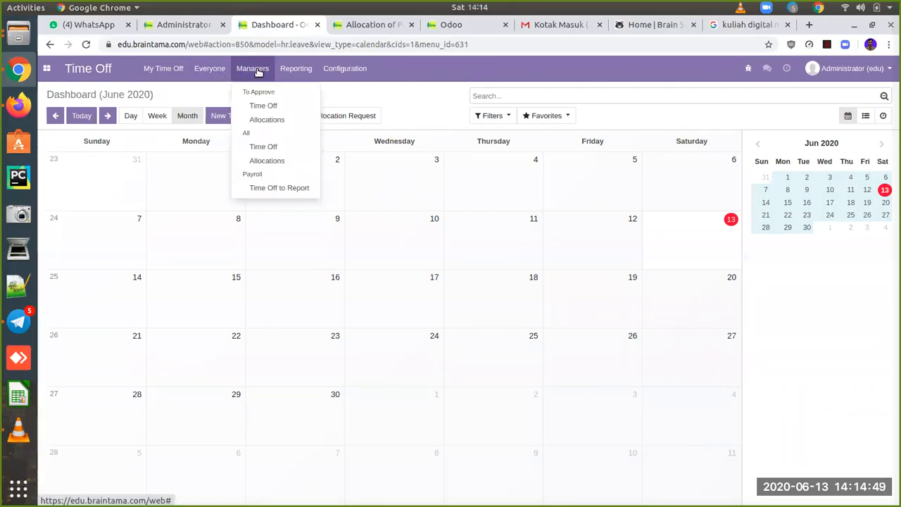
left_click(273, 106)
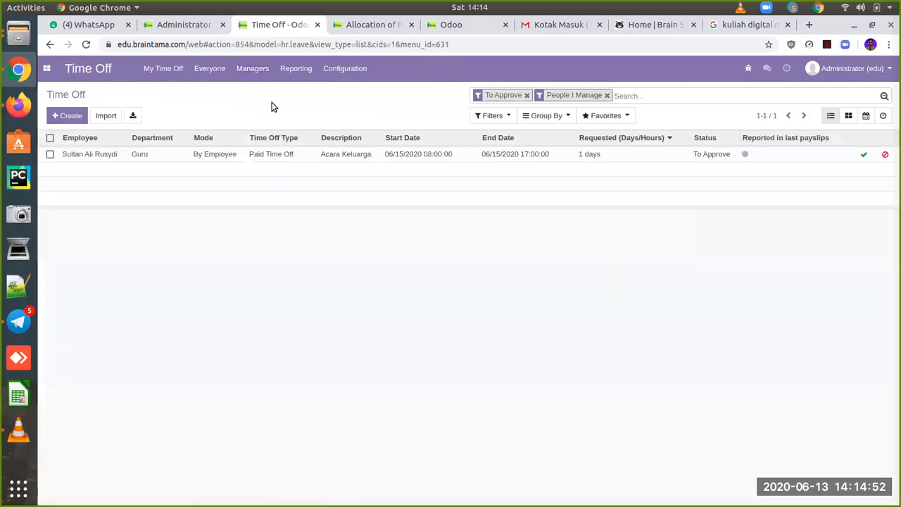
left_click(236, 156)
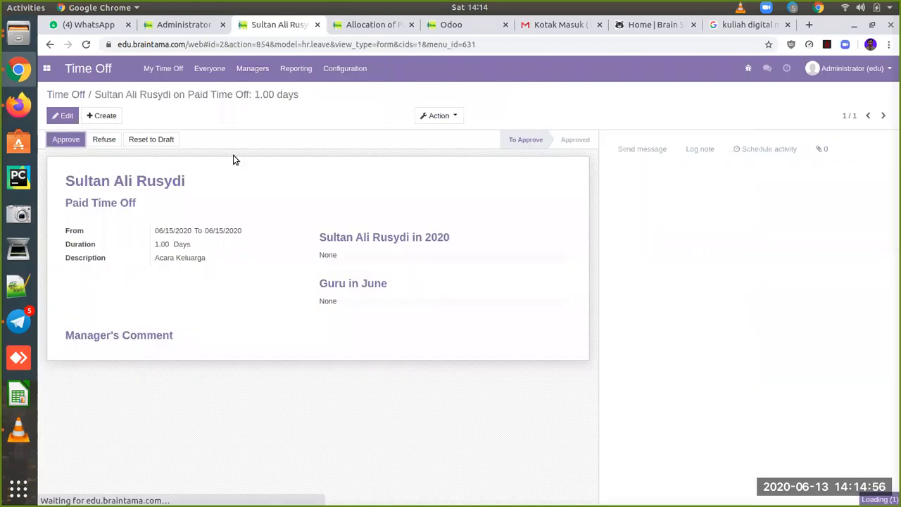
left_click(66, 139)
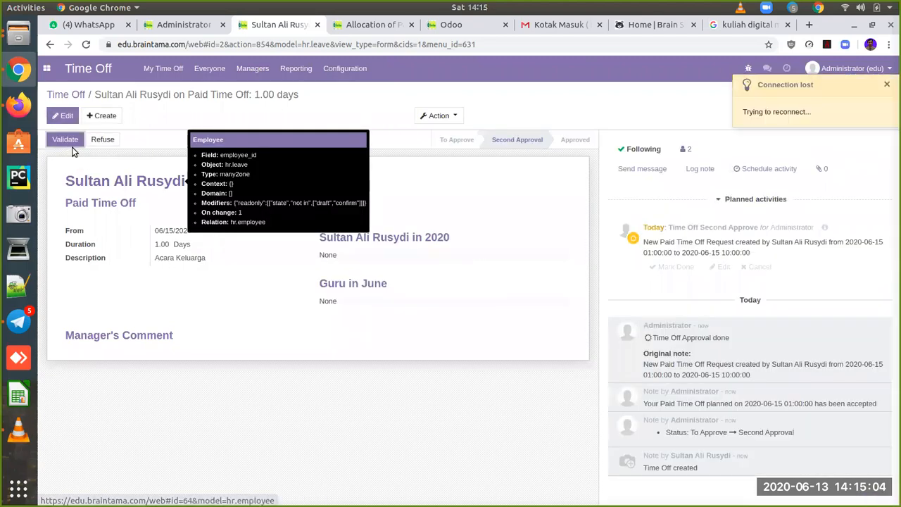
left_click(65, 140)
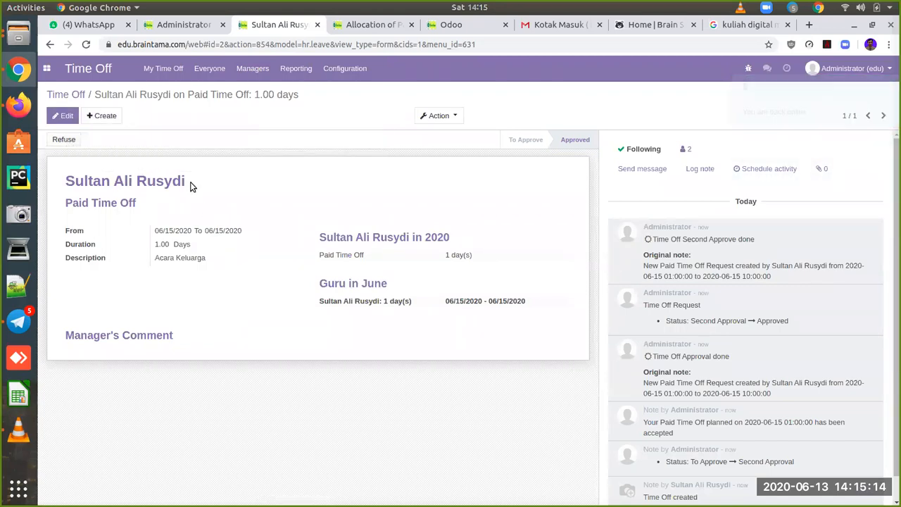
left_click(19, 105)
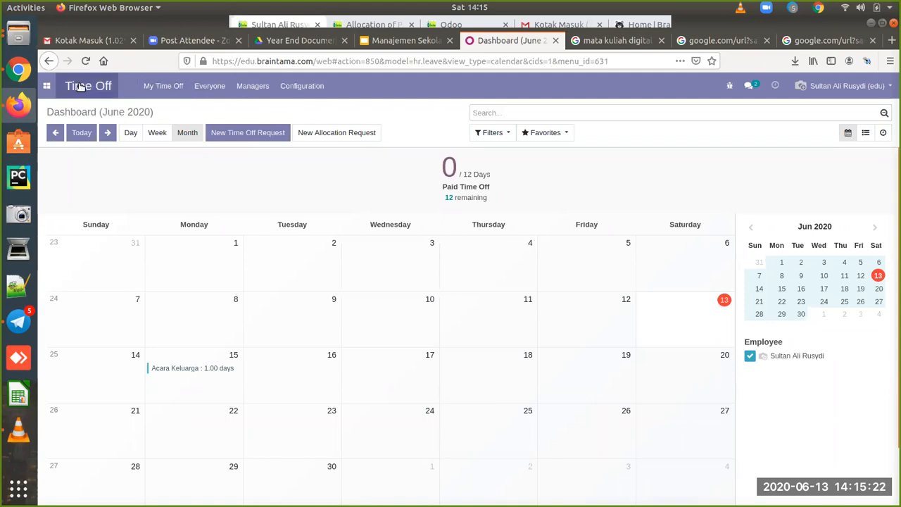
left_click(163, 86)
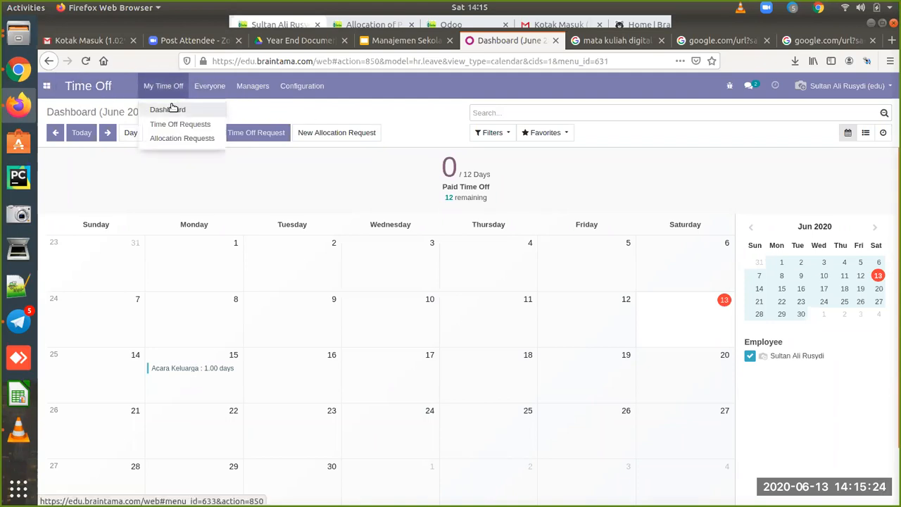
left_click(179, 111)
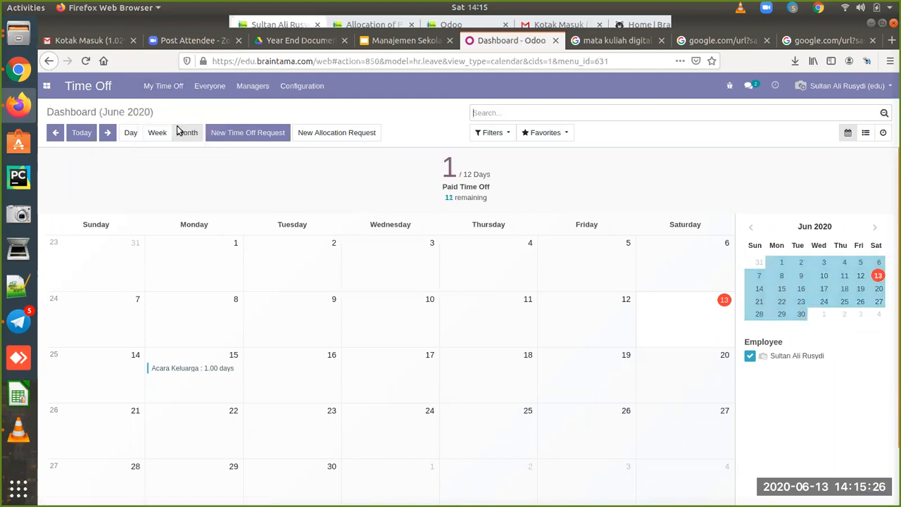
left_click(209, 86)
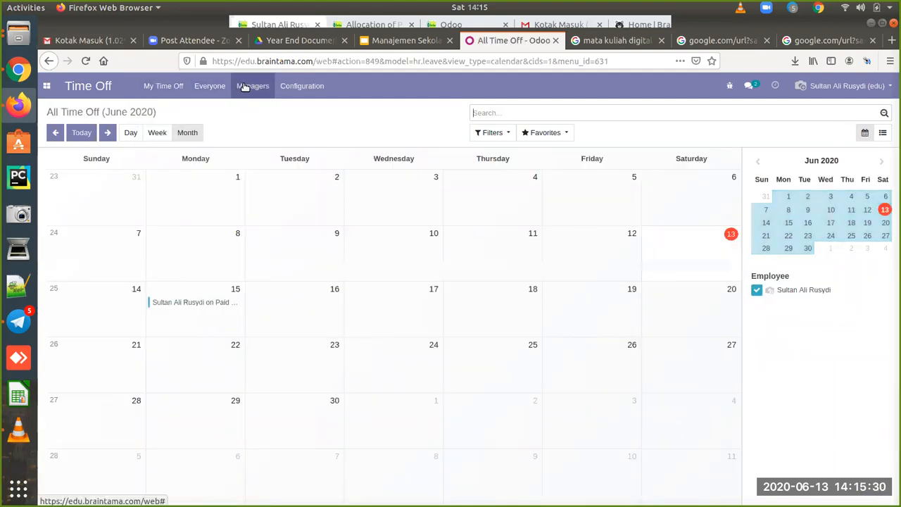
left_click(255, 87)
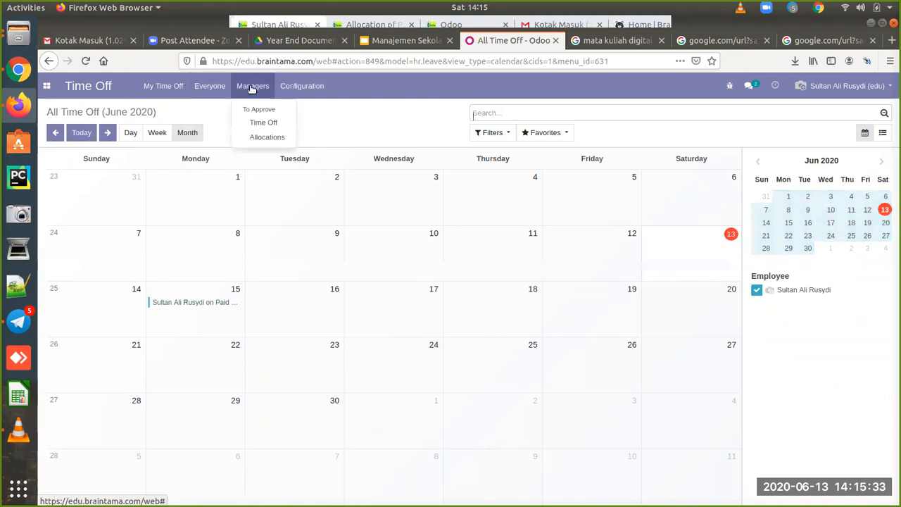
left_click(278, 124)
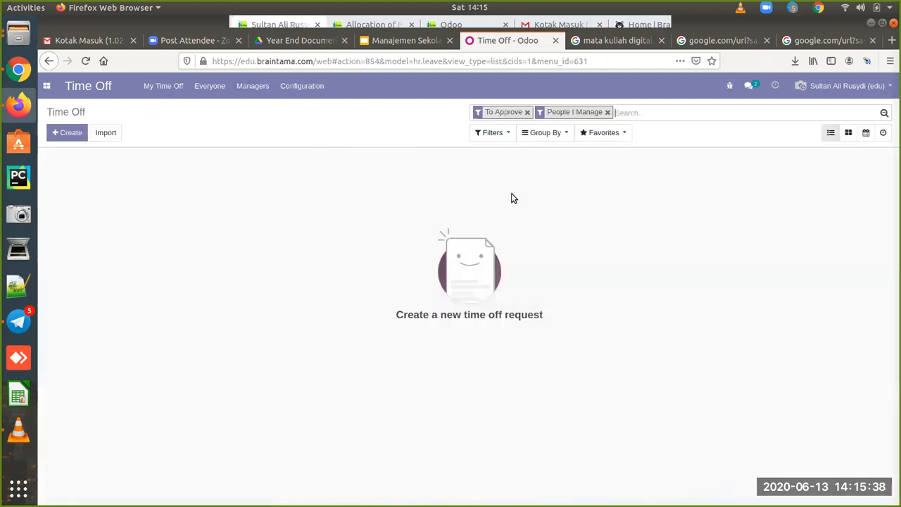
Step: Discard a new Paid Time Off request draft and return to the Time Off dashboard
left_click(71, 134)
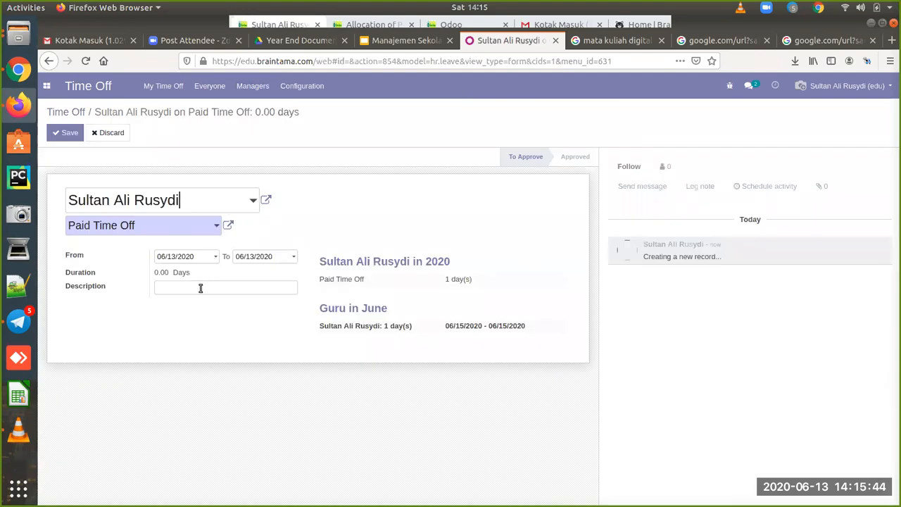
left_click(212, 225)
left_click(288, 233)
left_click(117, 136)
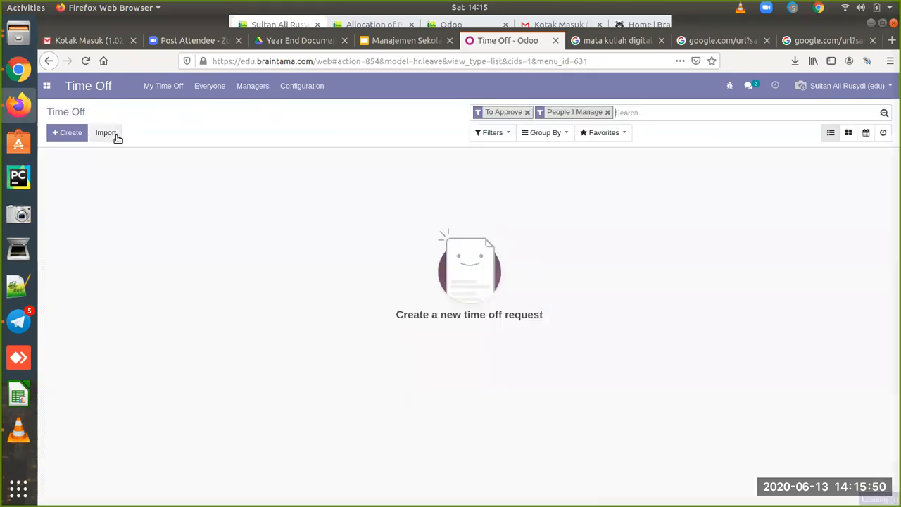
left_click(47, 88)
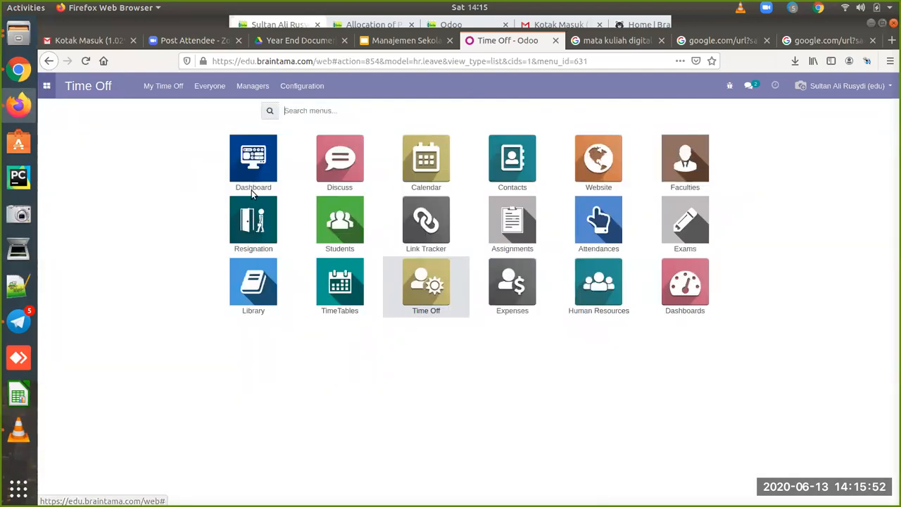
left_click(439, 284)
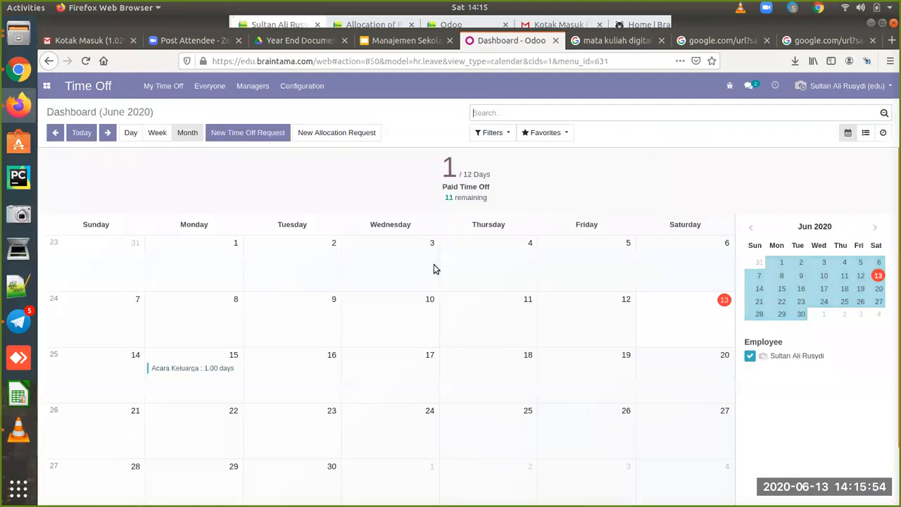
Step: Discard a stray 24 June time-off request, then start a new expense in Expenses
left_click(404, 433)
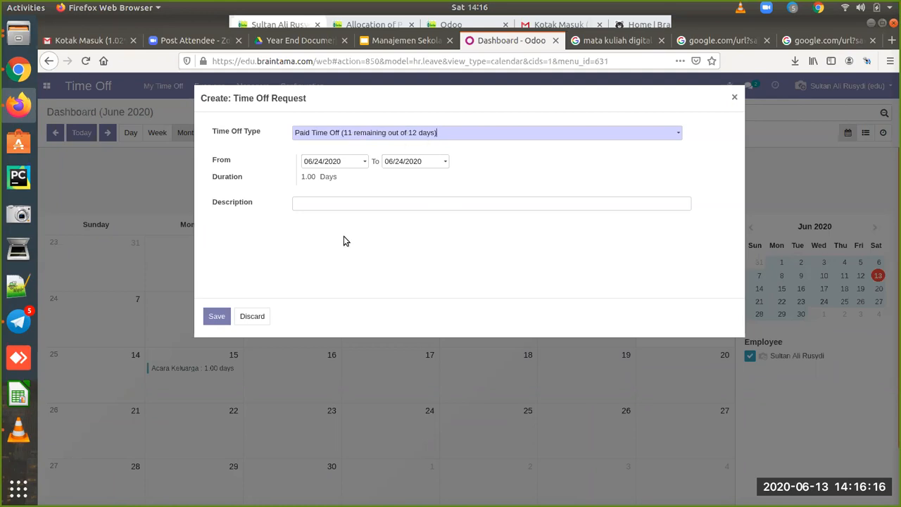
left_click(253, 316)
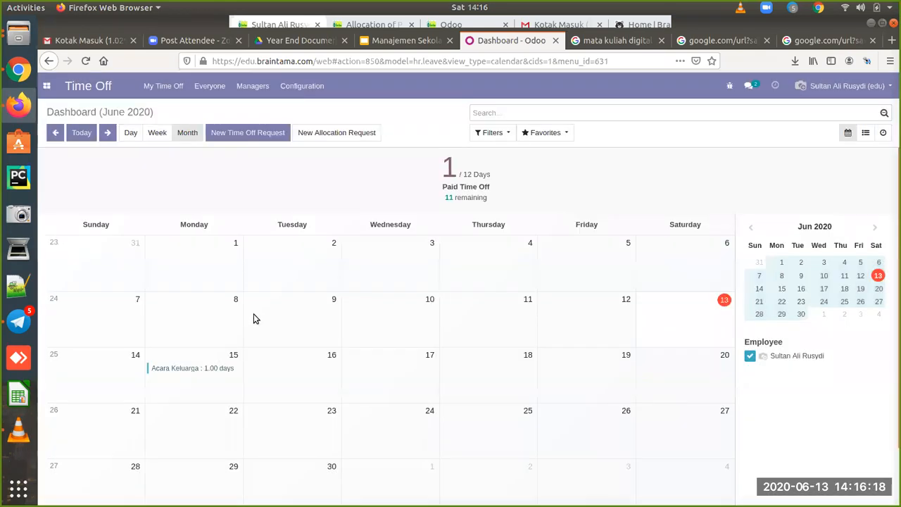
left_click(46, 86)
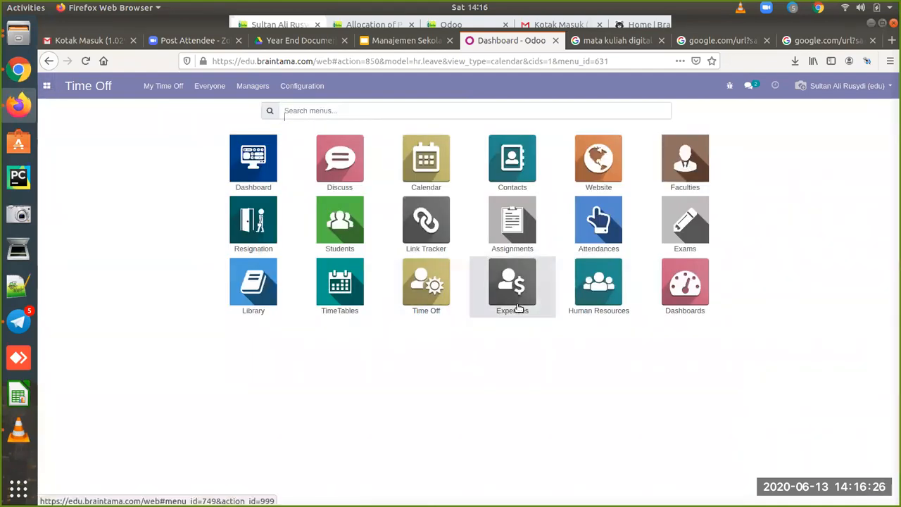
left_click(518, 308)
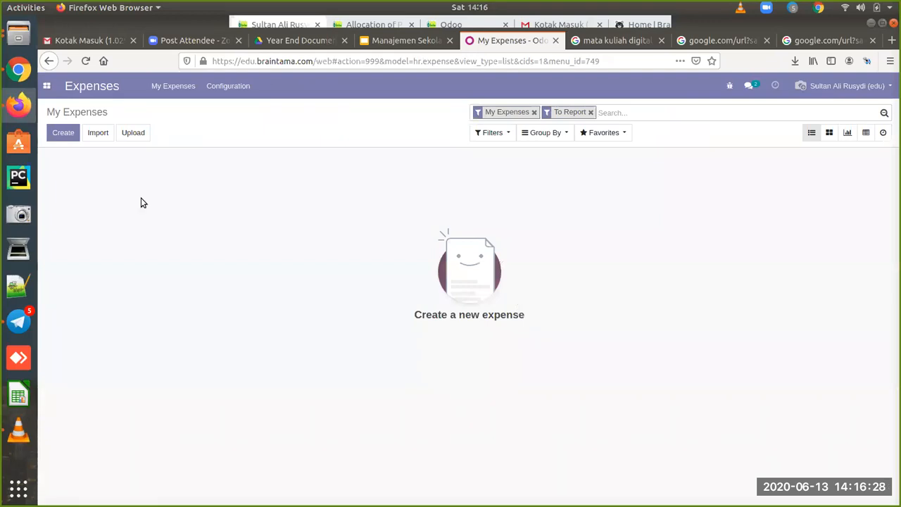
left_click(63, 133)
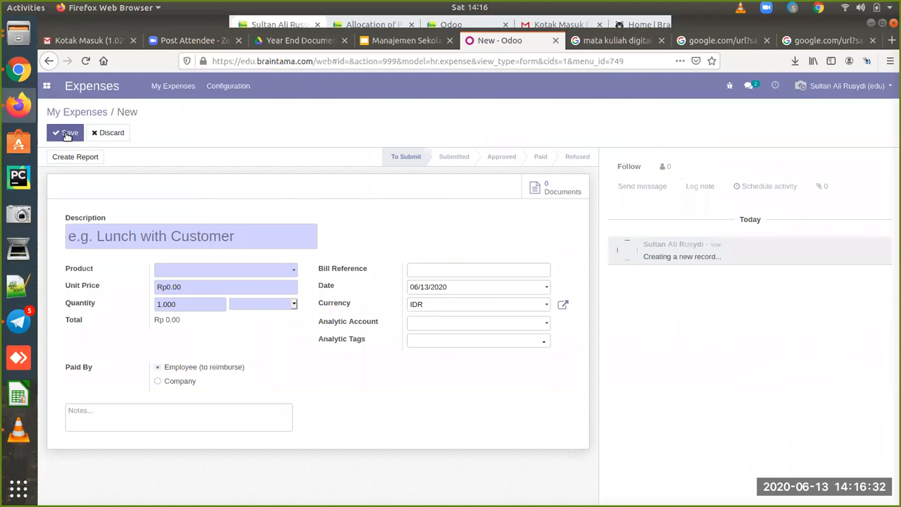
Step: Describe the new expense as 'Trip Jogja 2D 3N' and check the still-empty product list
type("Trip")
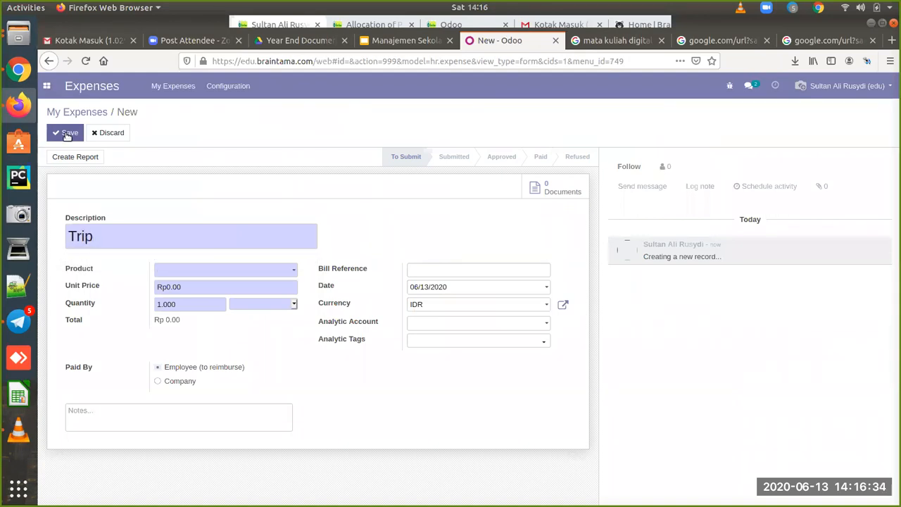
type(" Jogja 2D 3N")
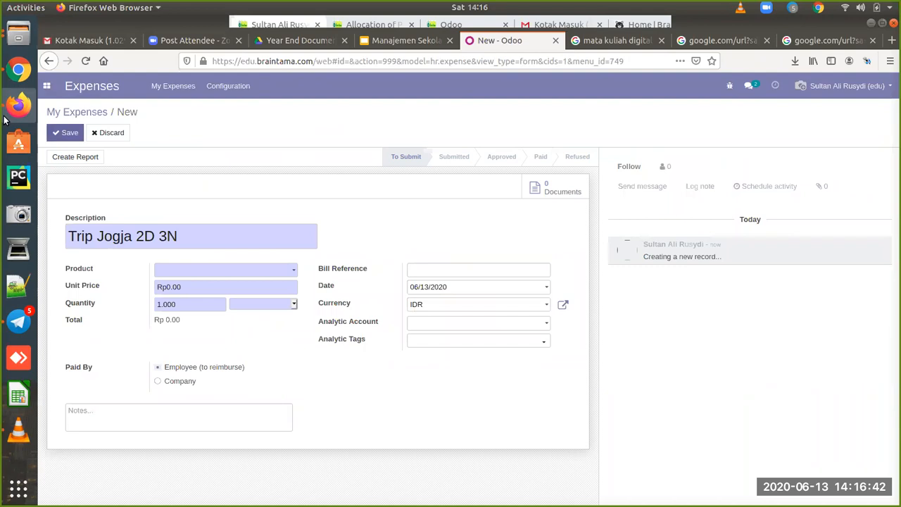
left_click(283, 271)
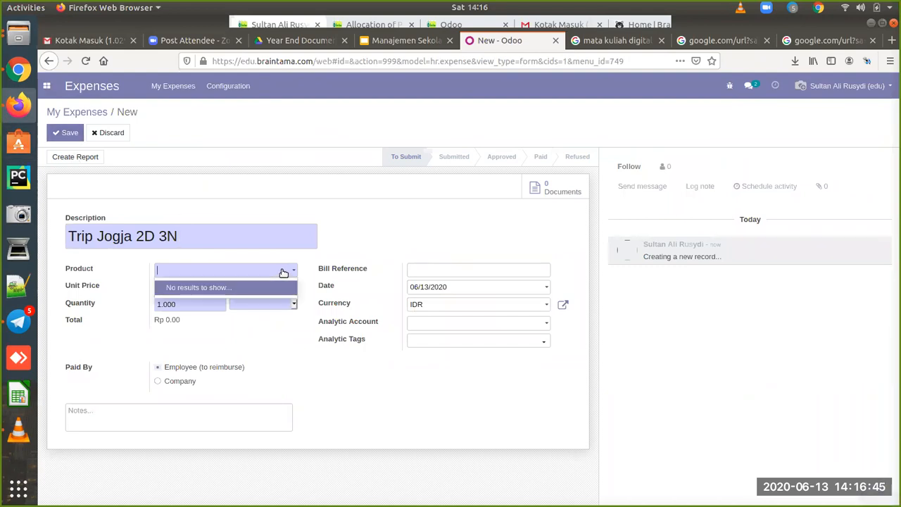
left_click(336, 260)
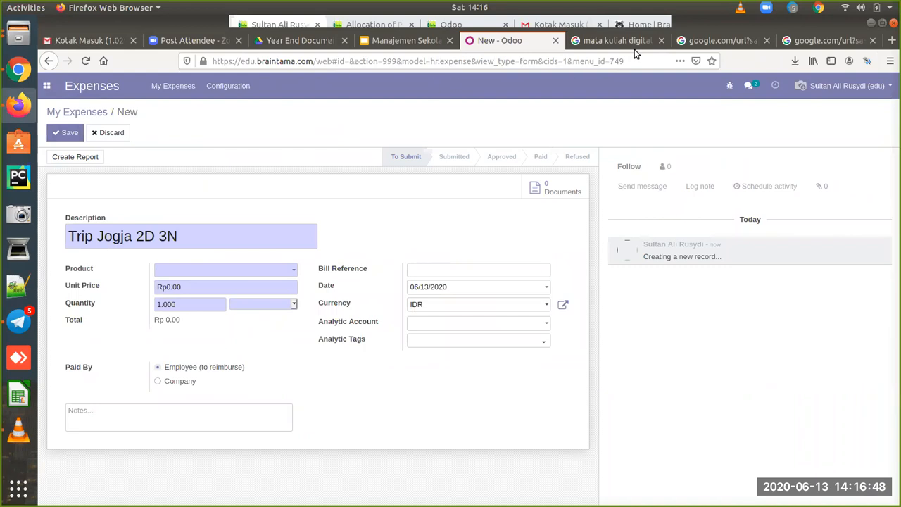
left_click(18, 70)
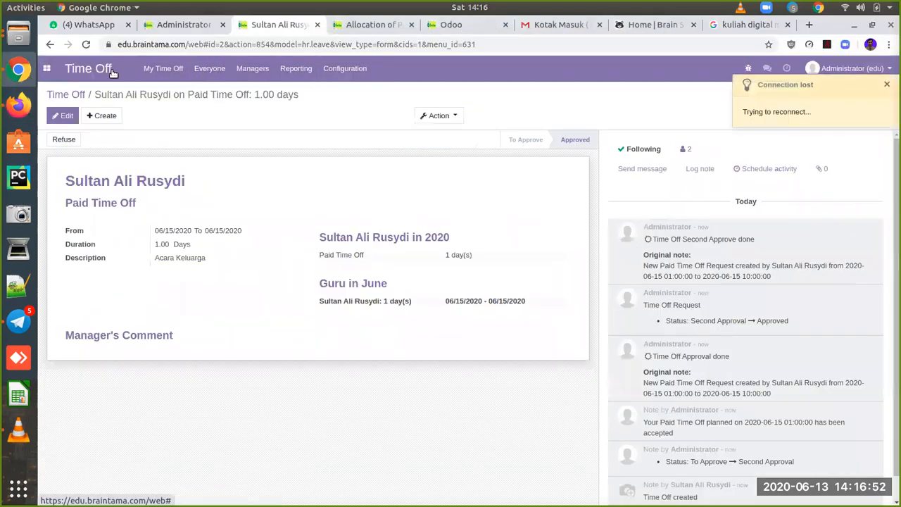
Step: Create and save a new expense product named 'Akomodasi'
left_click(46, 70)
left_click(697, 405)
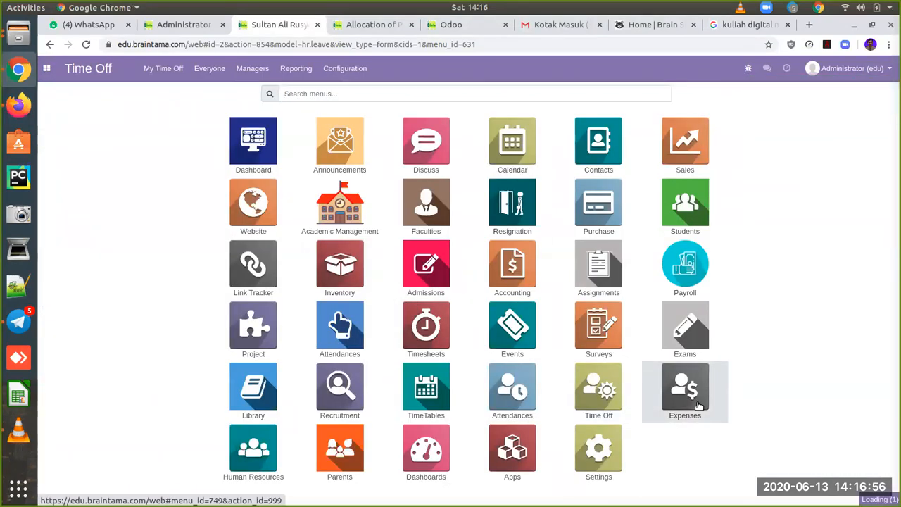
left_click(356, 70)
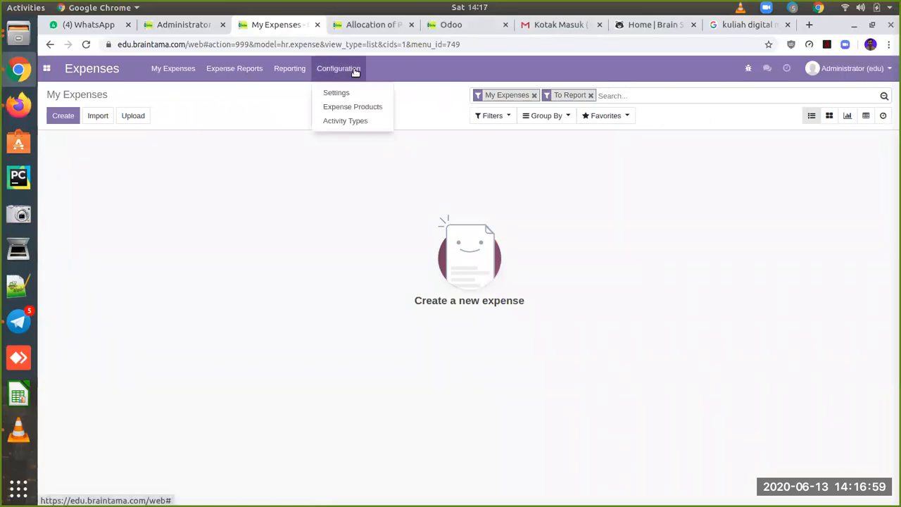
left_click(365, 111)
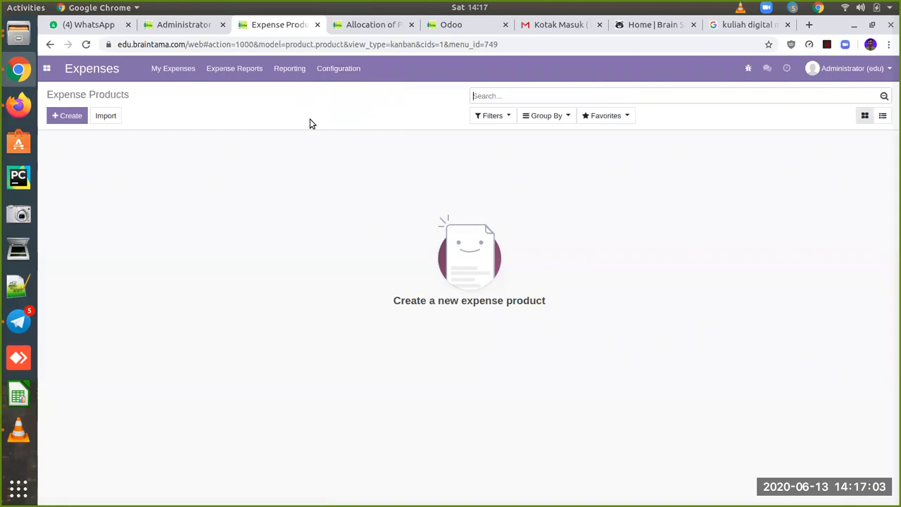
left_click(68, 116)
type("Trip")
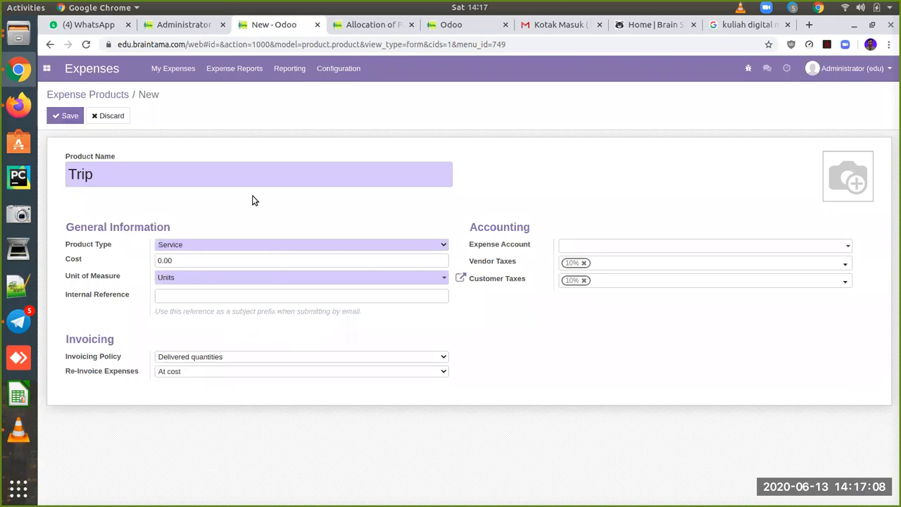
double_click(80, 174)
type("Alkomada")
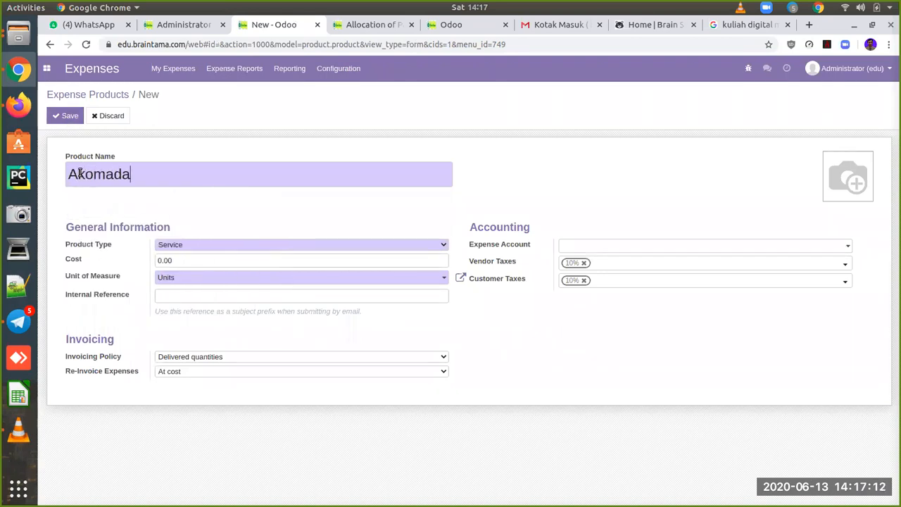
key("BackSpace")
key("BackSpace")
type("odasi")
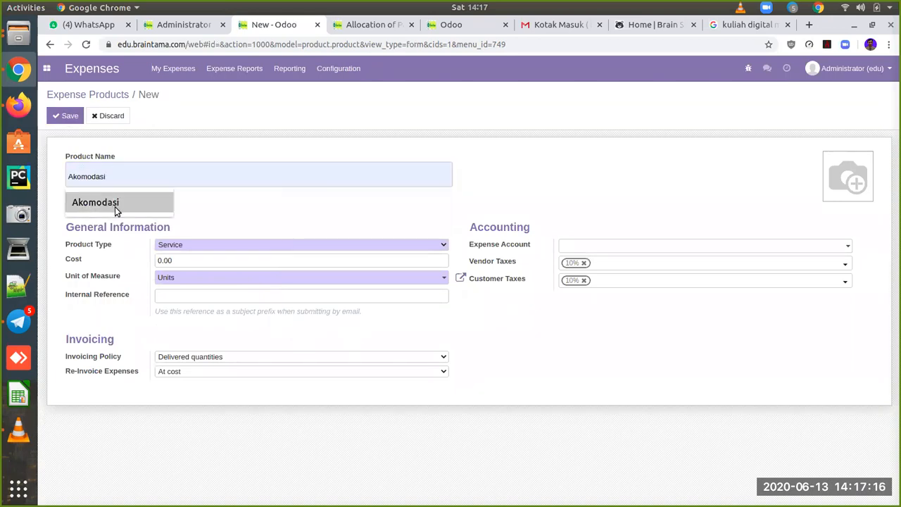
left_click(116, 209)
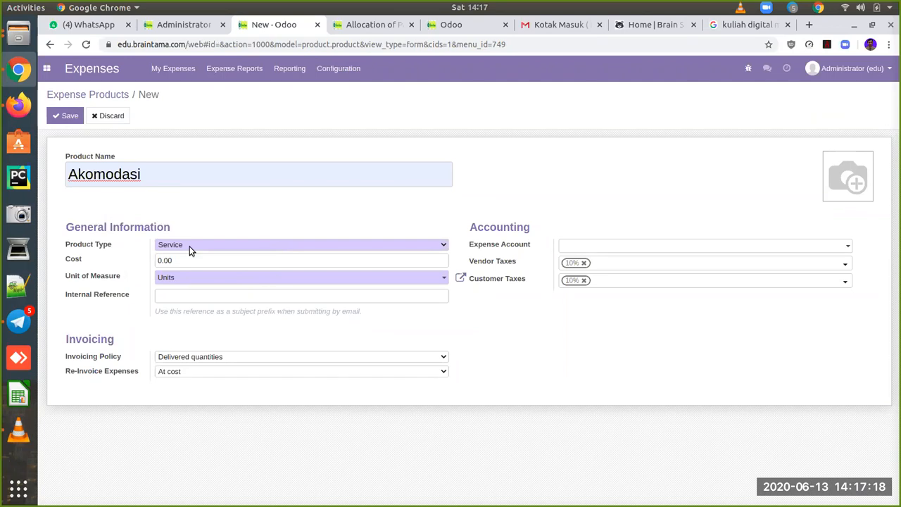
left_click(70, 117)
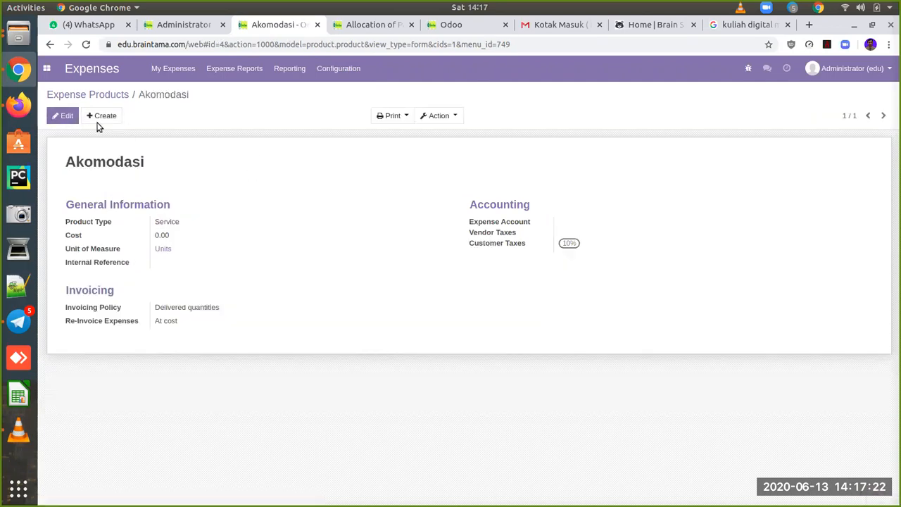
Step: Remove the 10% customer tax from the Akomodasi product and save it
left_click(62, 117)
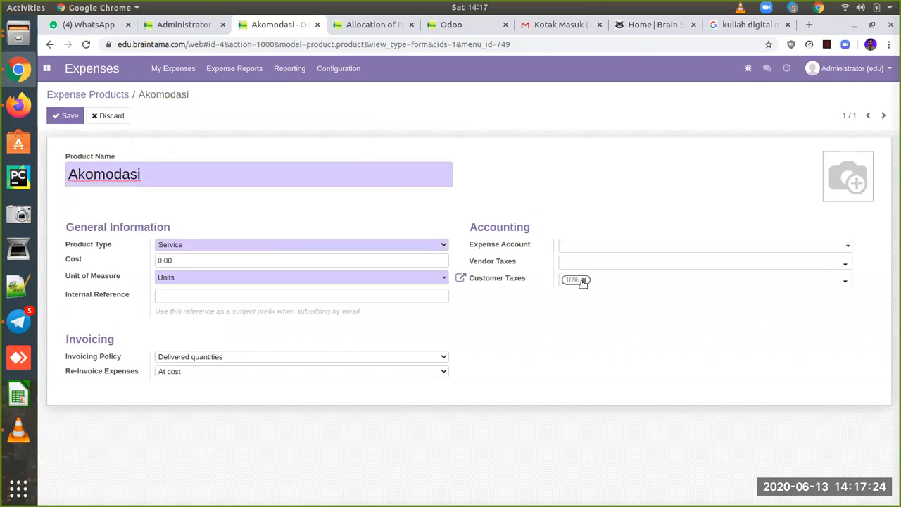
left_click(584, 281)
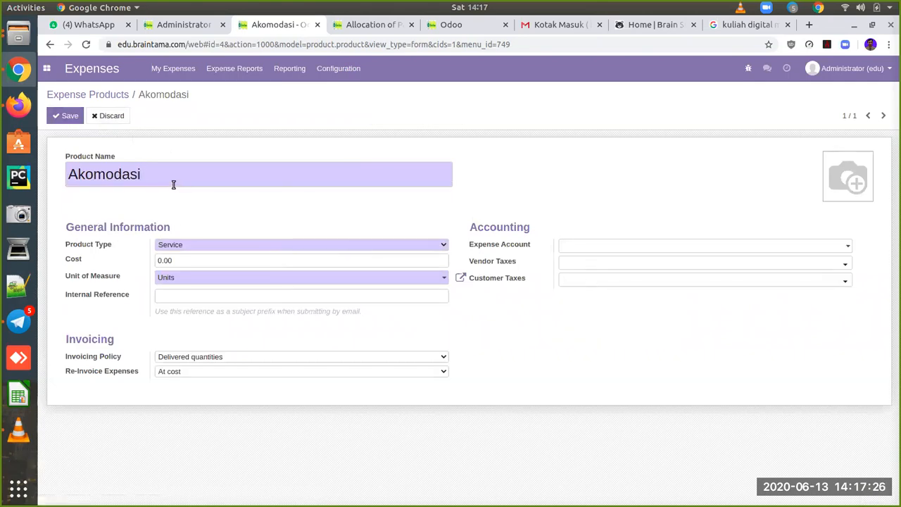
left_click(64, 116)
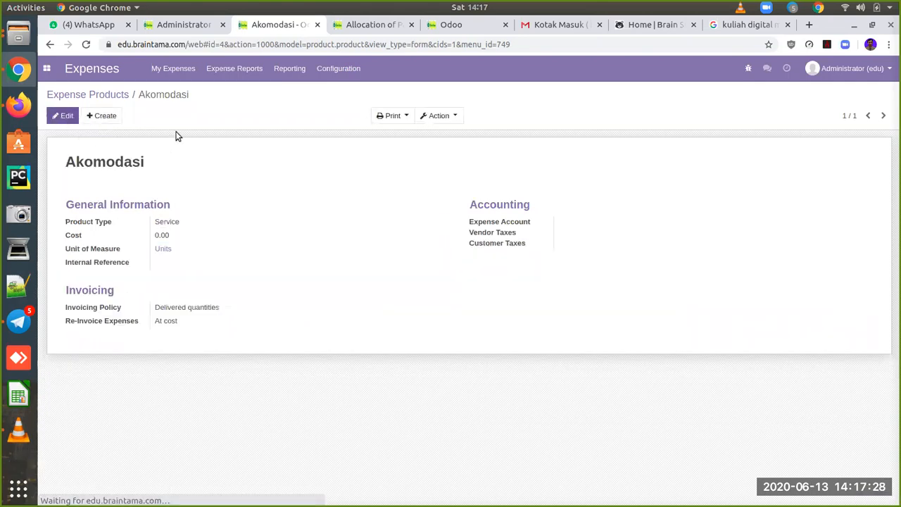
Step: Set the Trip Jogja 2D 3N expense to product Akomodasi at unit price 4,000,000 and save
left_click(20, 107)
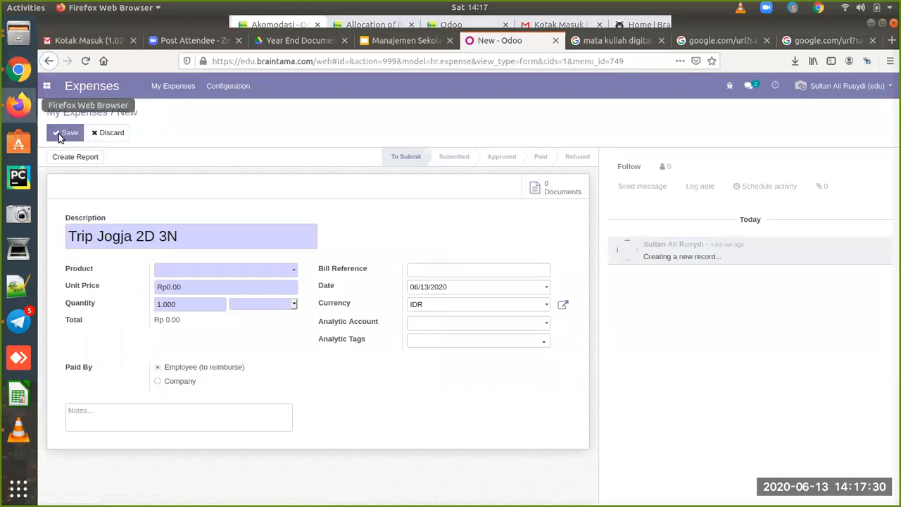
left_click(261, 270)
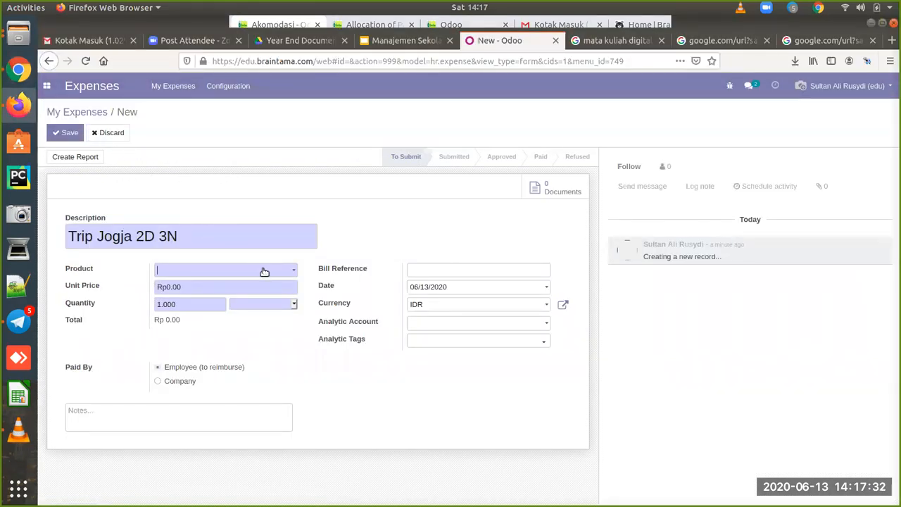
left_click(233, 288)
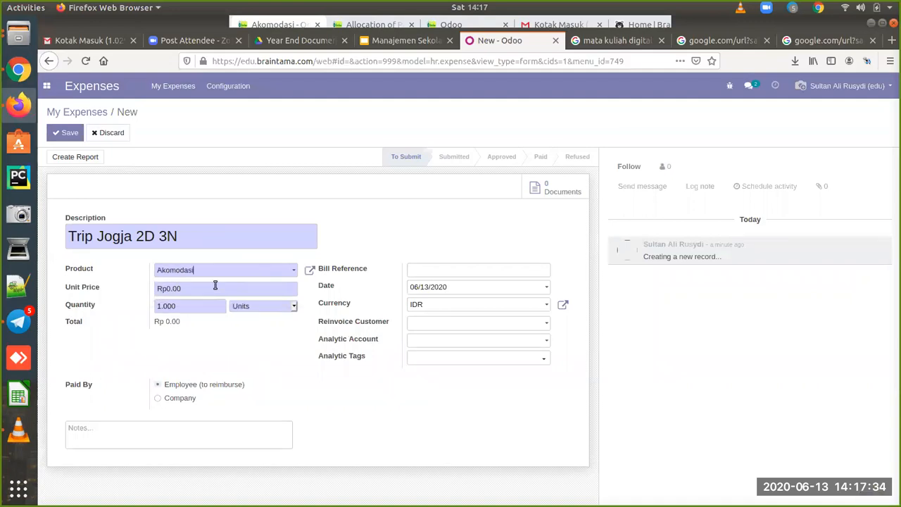
left_click_drag(199, 288, 136, 281)
type("4,000,00")
left_click(67, 132)
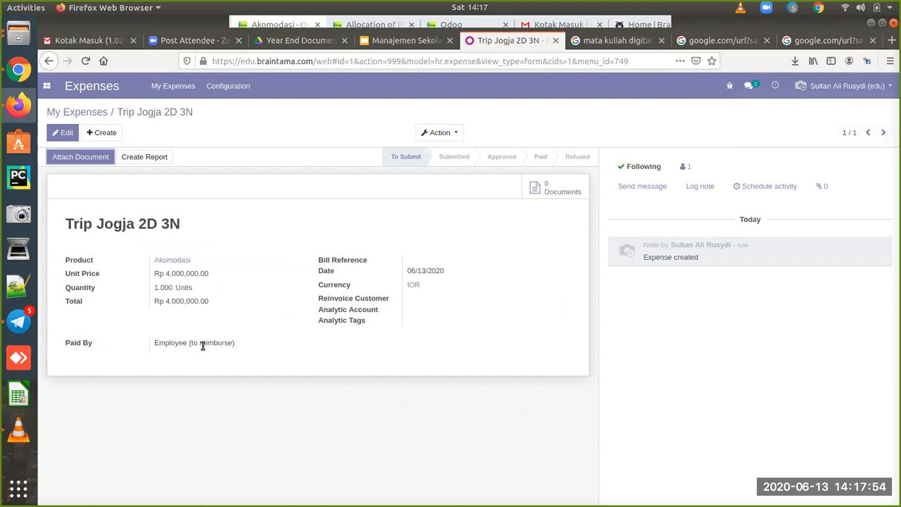
Step: Change the expense's Paid By to Company, save, and return to My Expenses
left_click(105, 162)
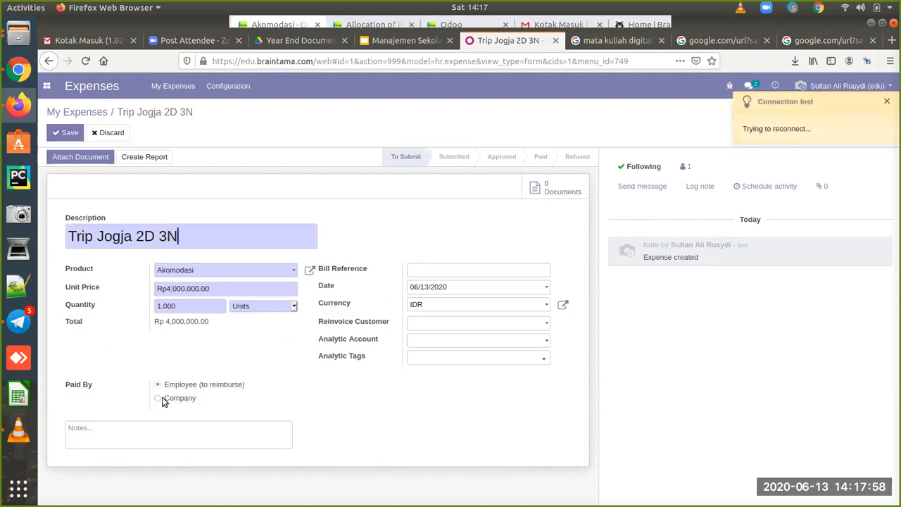
left_click(158, 398)
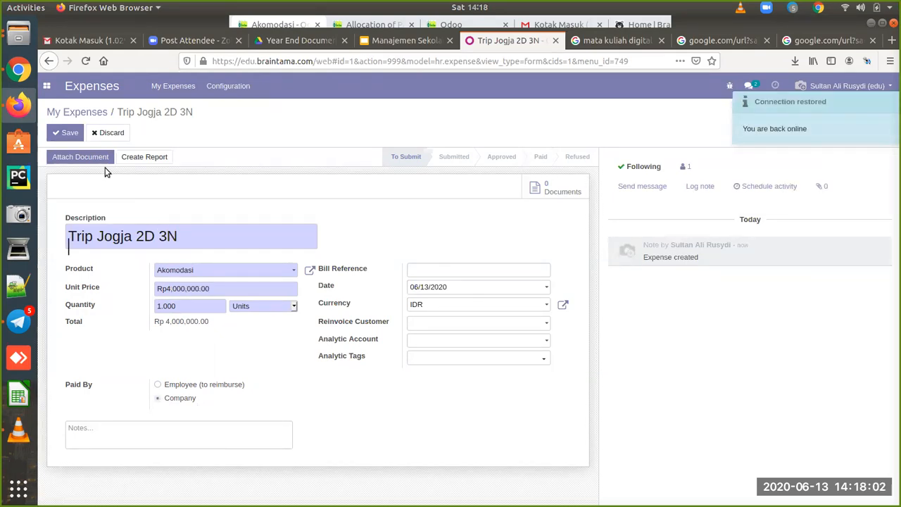
left_click(69, 133)
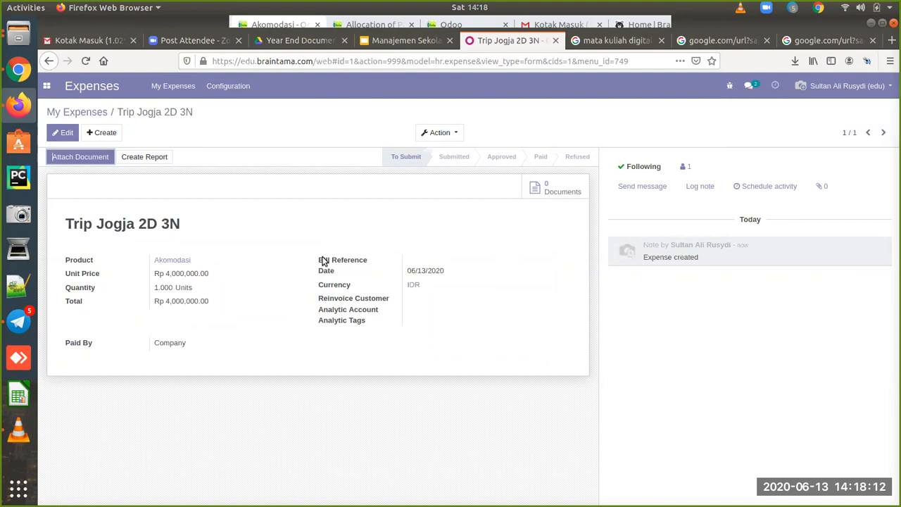
mouse_move(323, 261)
left_click(98, 112)
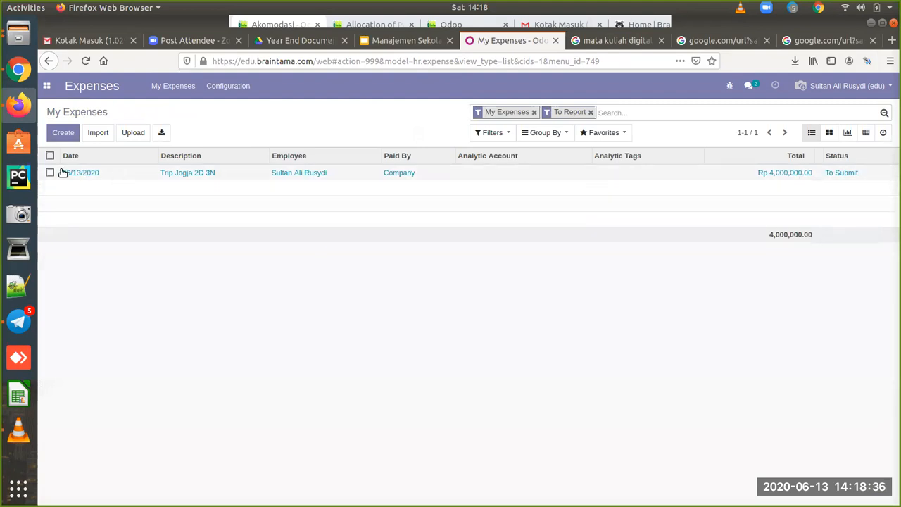
Step: In the administrator's Expenses app, check My Expenses and the expense reports awaiting approval
left_click(18, 69)
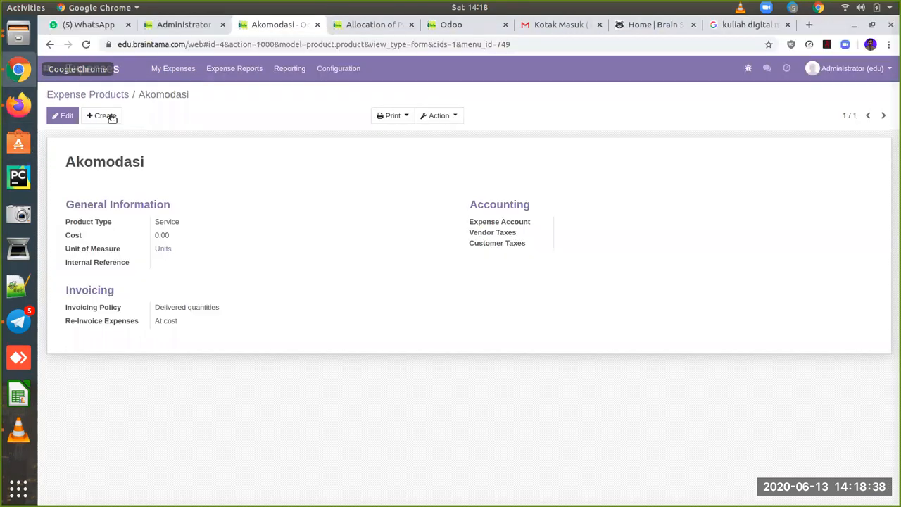
left_click(114, 94)
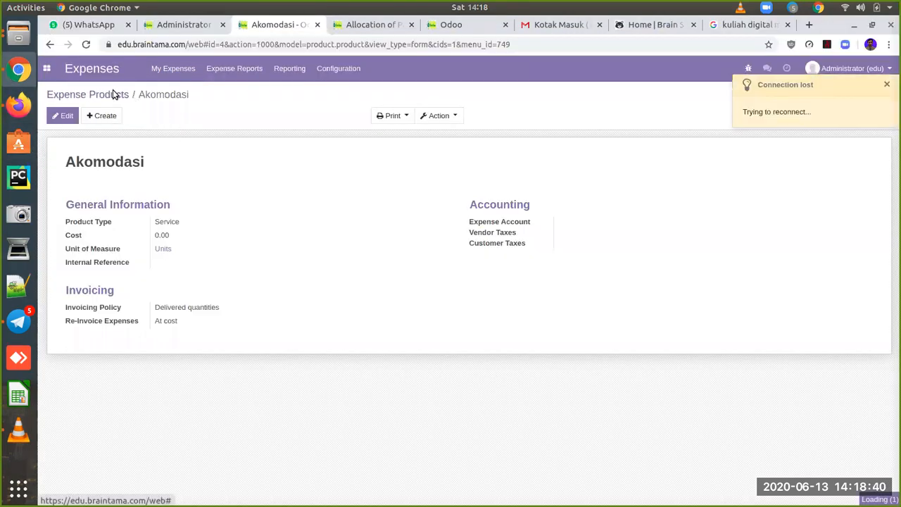
left_click(177, 69)
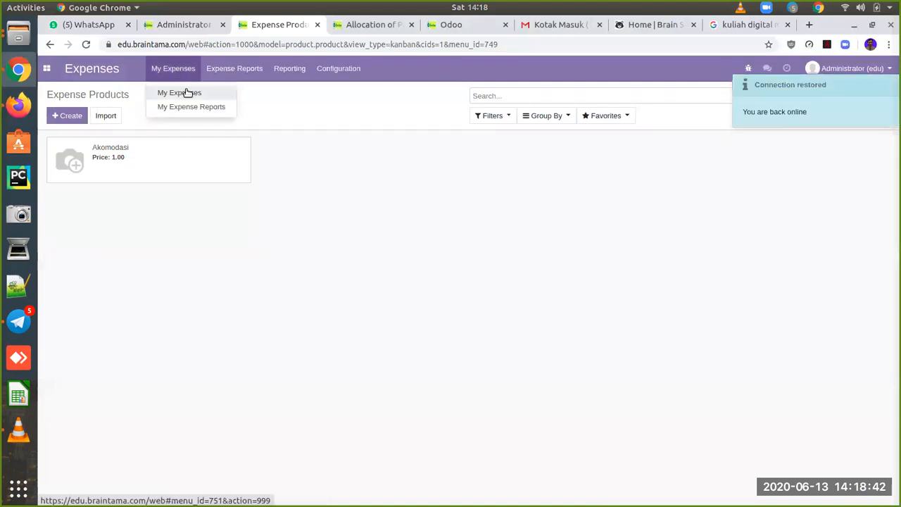
left_click(187, 93)
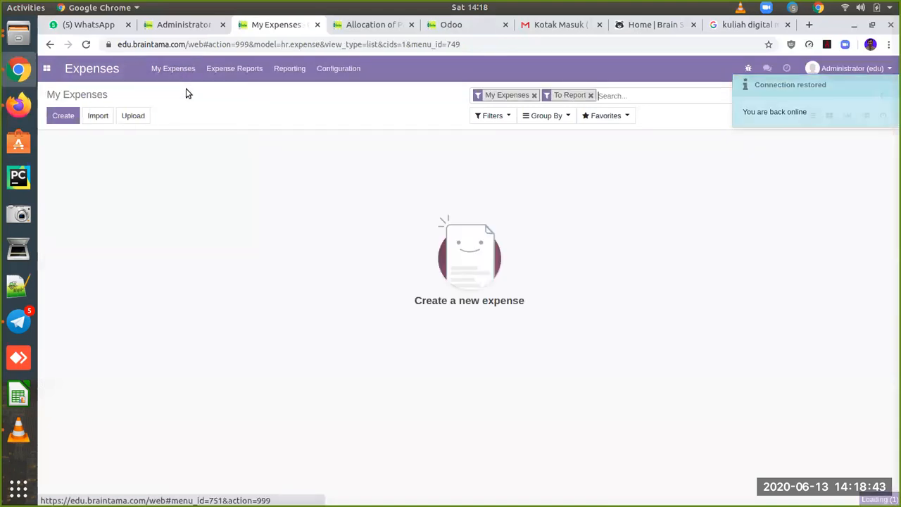
left_click(223, 74)
left_click(237, 94)
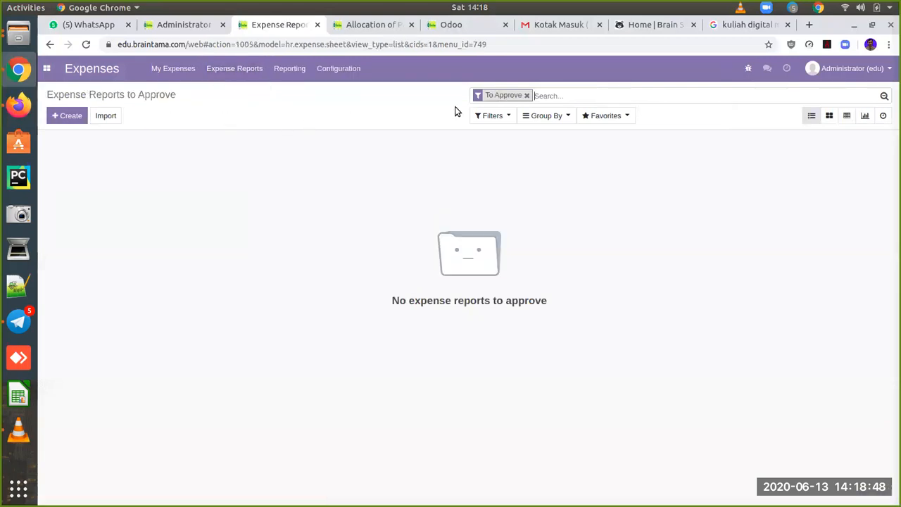
left_click(527, 95)
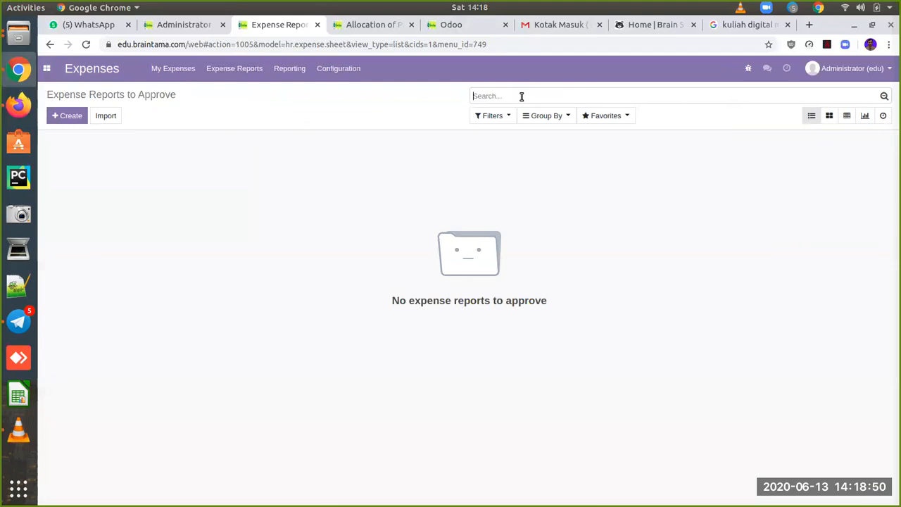
left_click(182, 73)
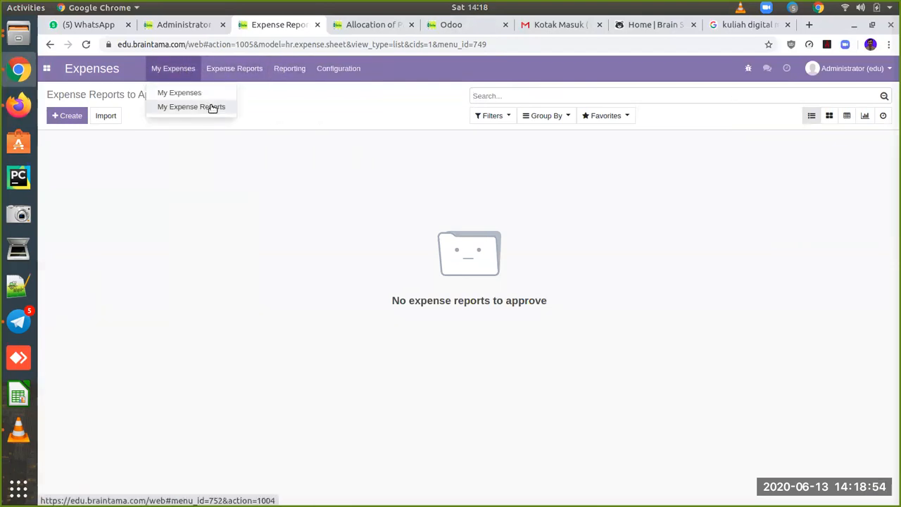
mouse_move(249, 68)
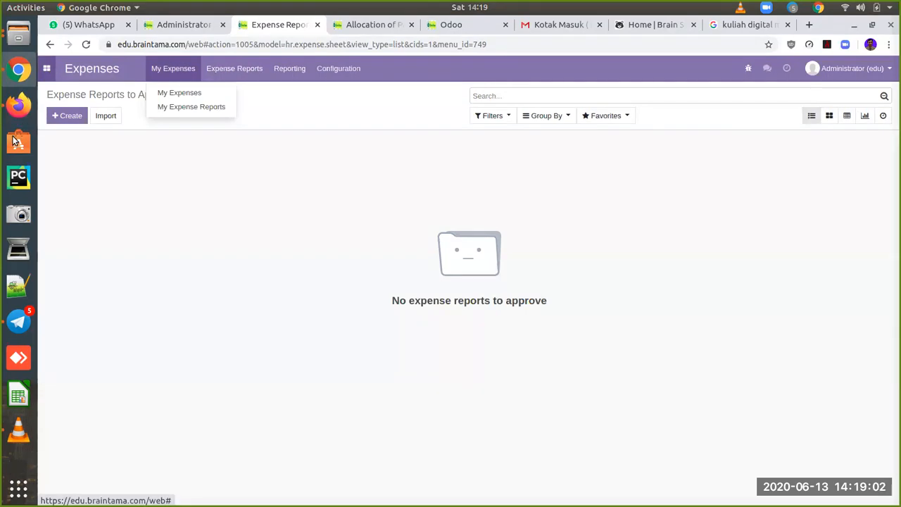
left_click(18, 111)
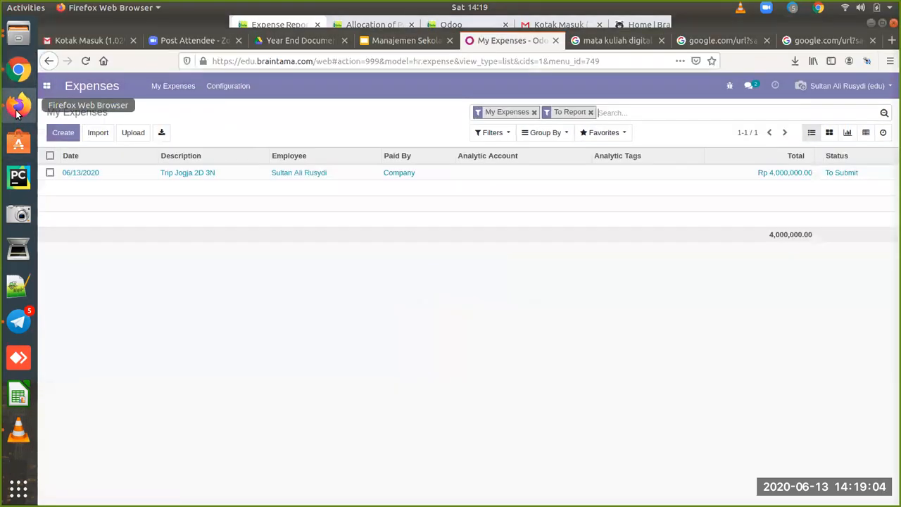
Step: Attach the BrainMedic.png receipt to the Trip Jogja 2D 3N expense
left_click(102, 171)
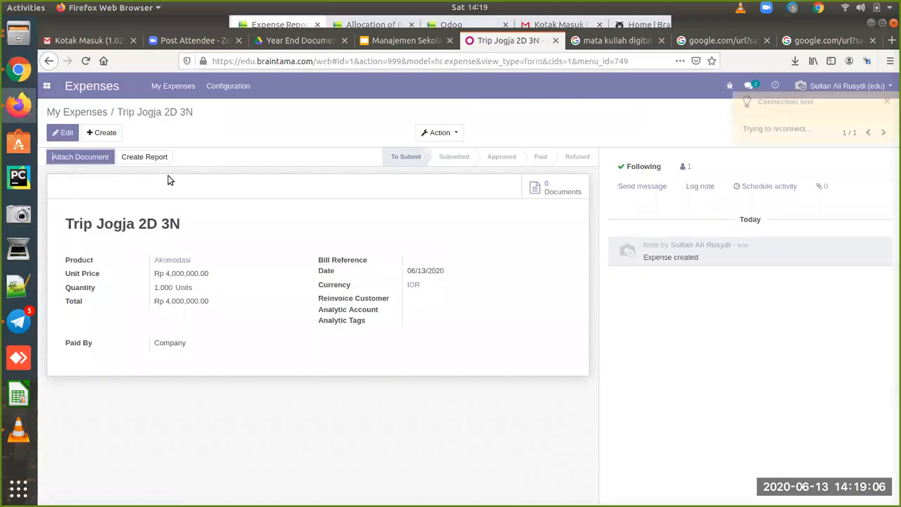
left_click(90, 158)
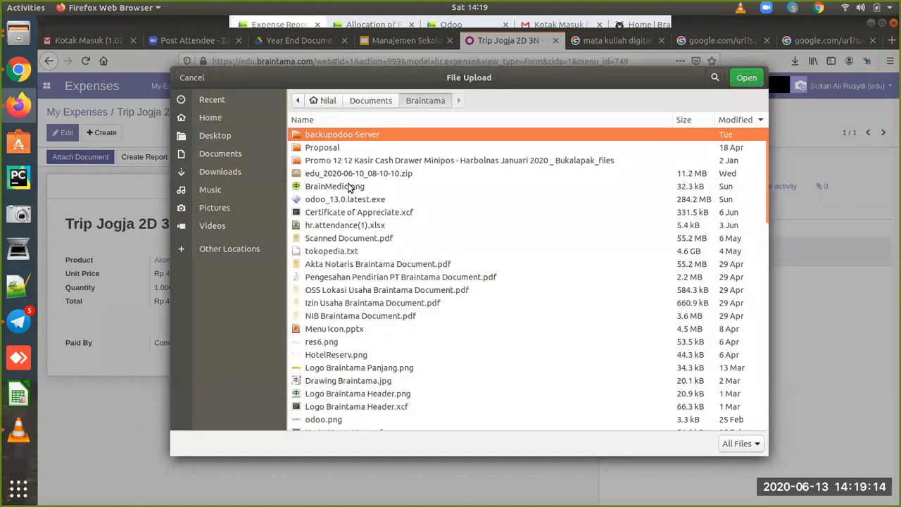
left_click(350, 188)
left_click(747, 77)
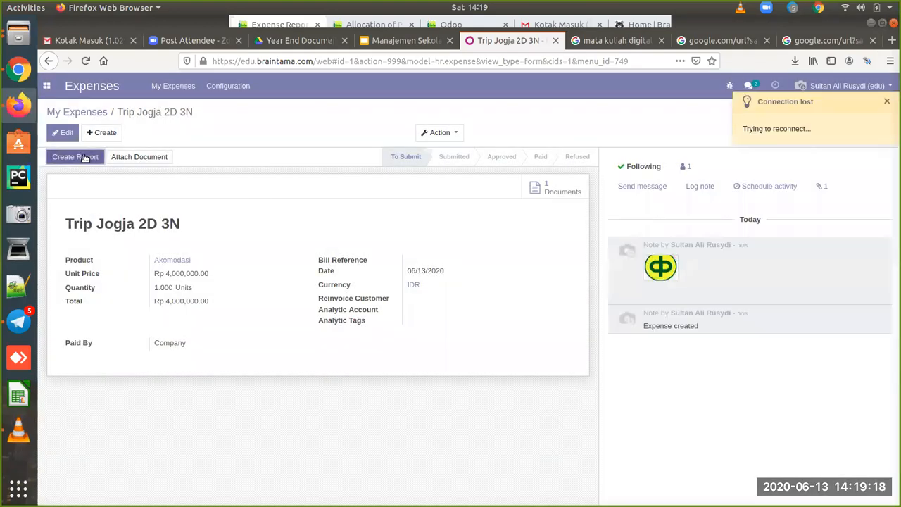
Step: Create an expense report from the expense, save it and submit it to the manager
left_click(84, 157)
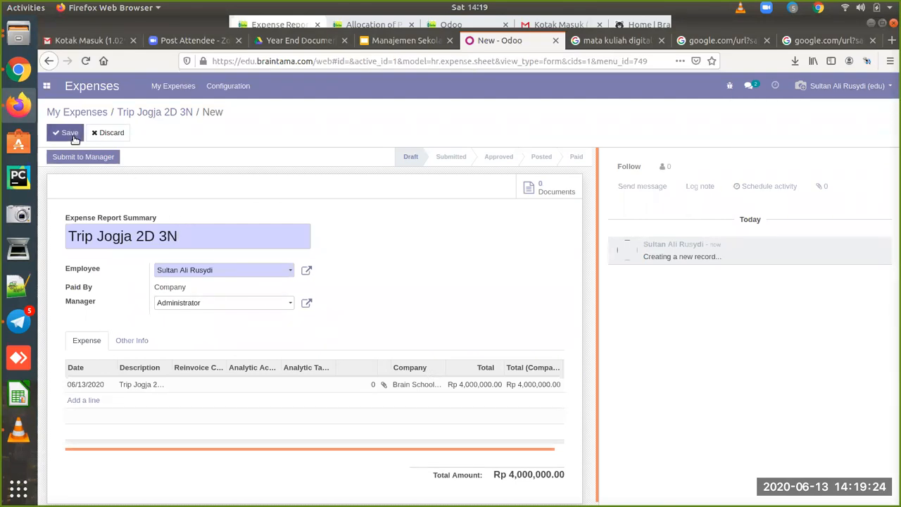
left_click(73, 134)
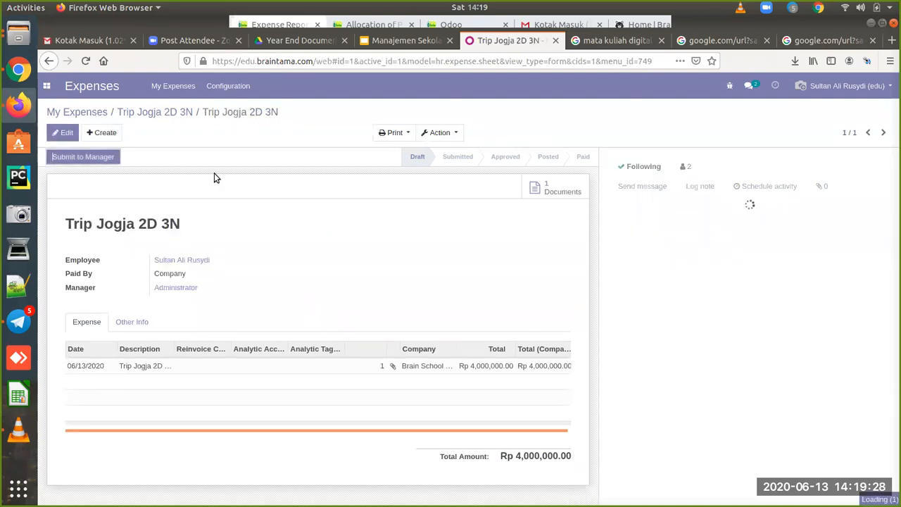
left_click(83, 157)
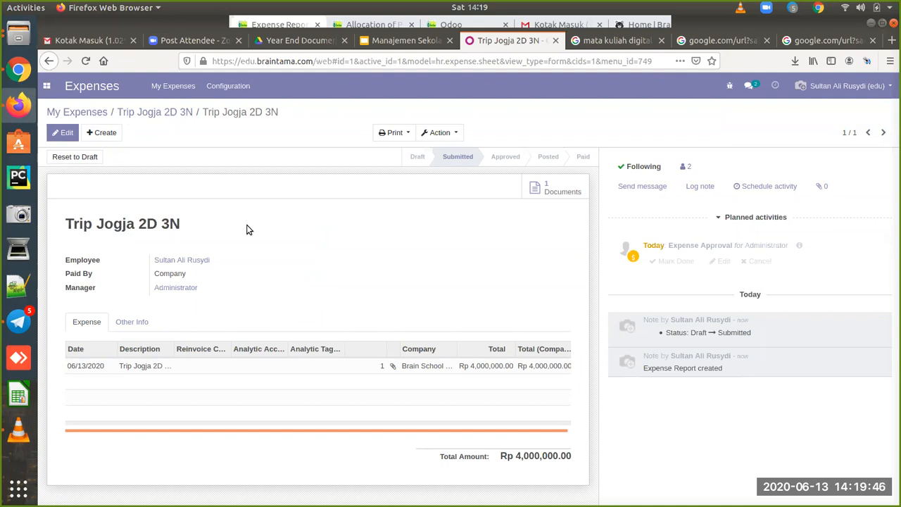
Step: As administrator, open the Trip Jogja 2D 3N report from the reports awaiting approval
left_click(19, 70)
left_click(231, 69)
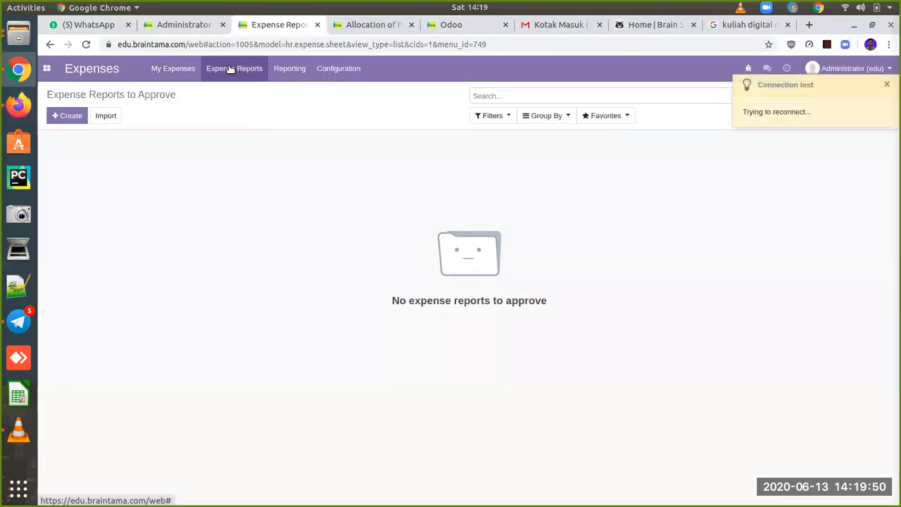
left_click(243, 73)
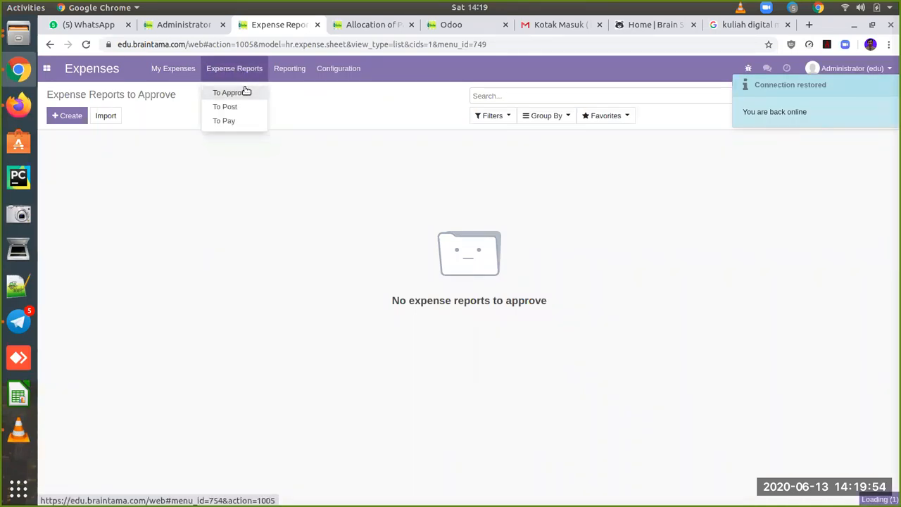
left_click(244, 88)
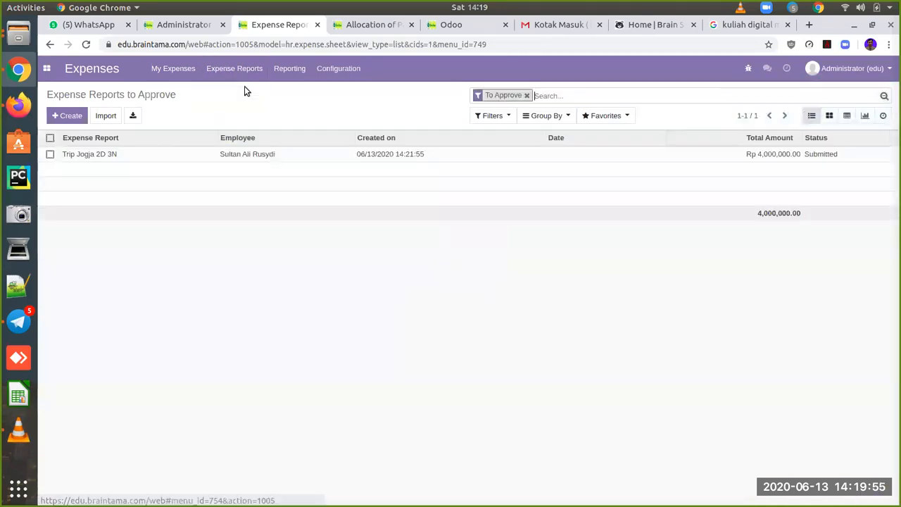
left_click(445, 154)
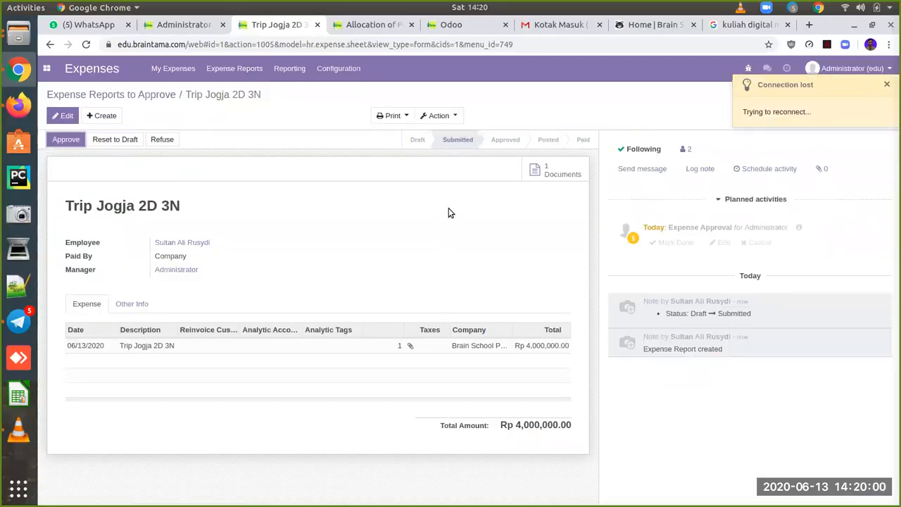
Step: Check the report's attached document, then approve it and post its journal entries
left_click(554, 173)
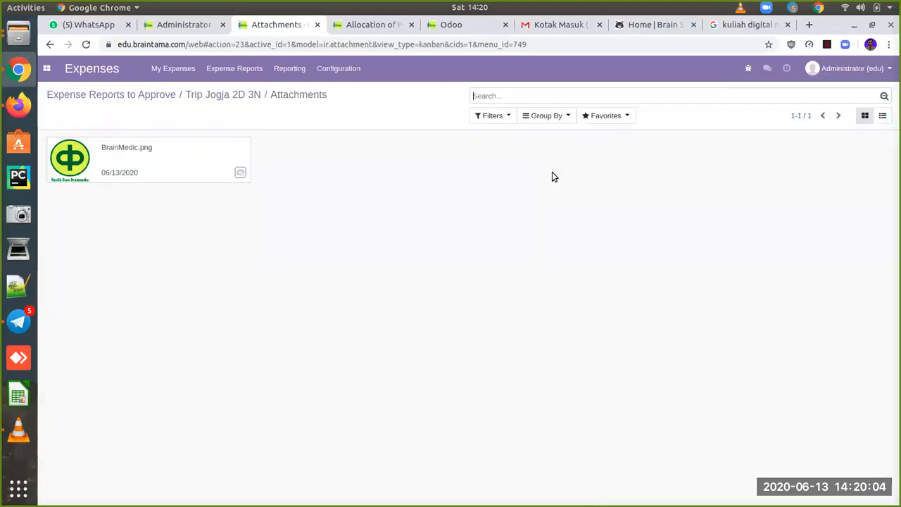
left_click(211, 94)
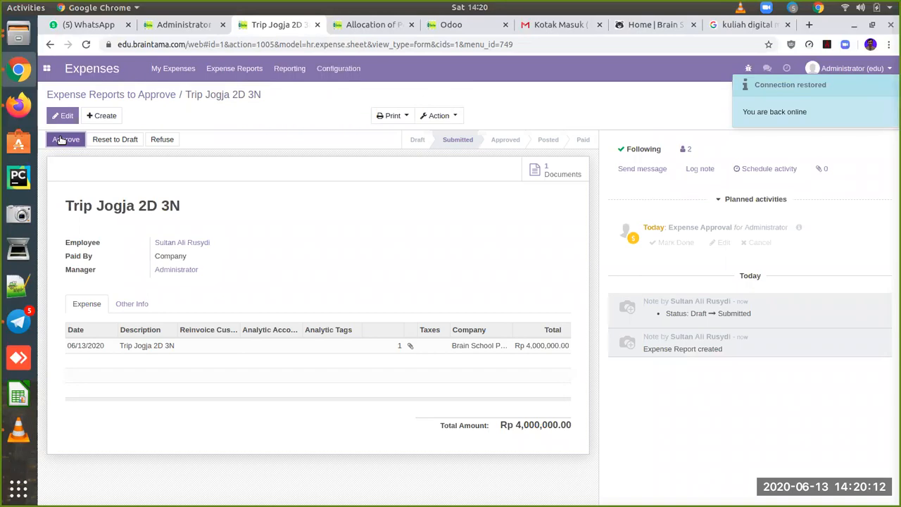
left_click(63, 140)
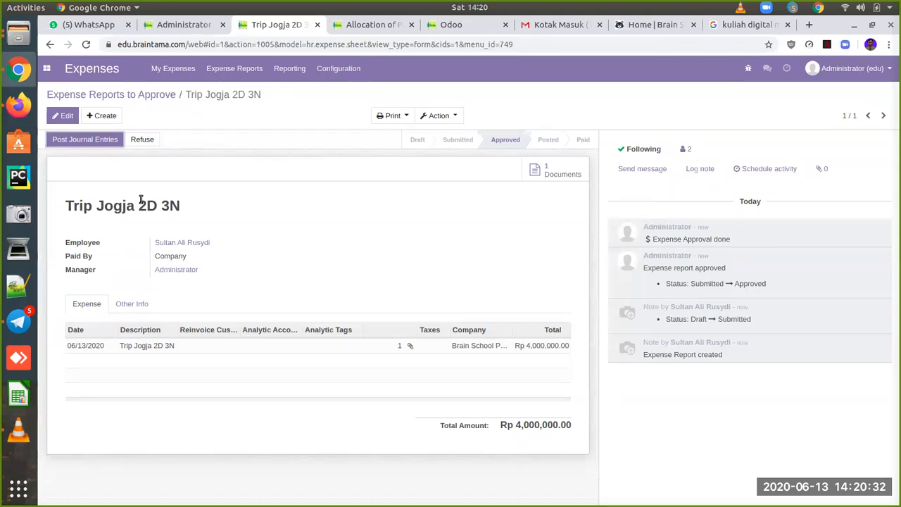
left_click(101, 141)
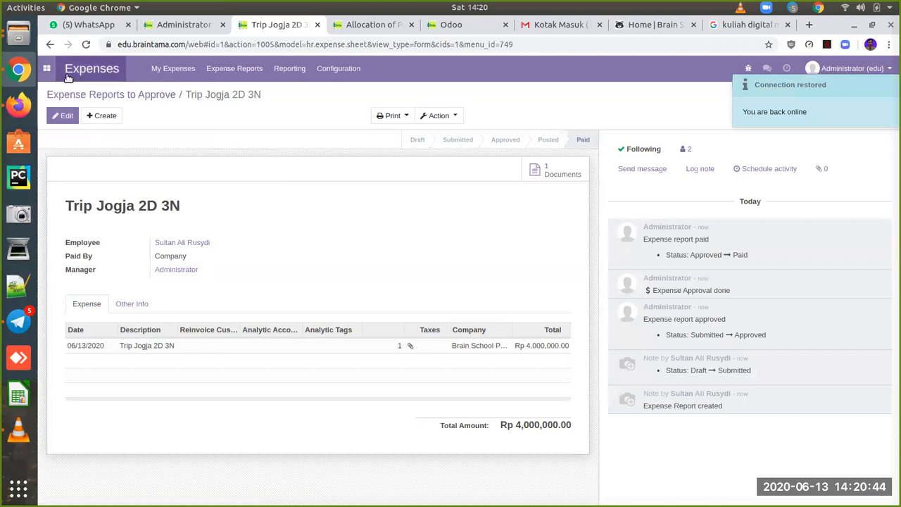
Step: Leave the approved Trip Jogja 2D 3N report for Odoo's main app grid
left_click(46, 68)
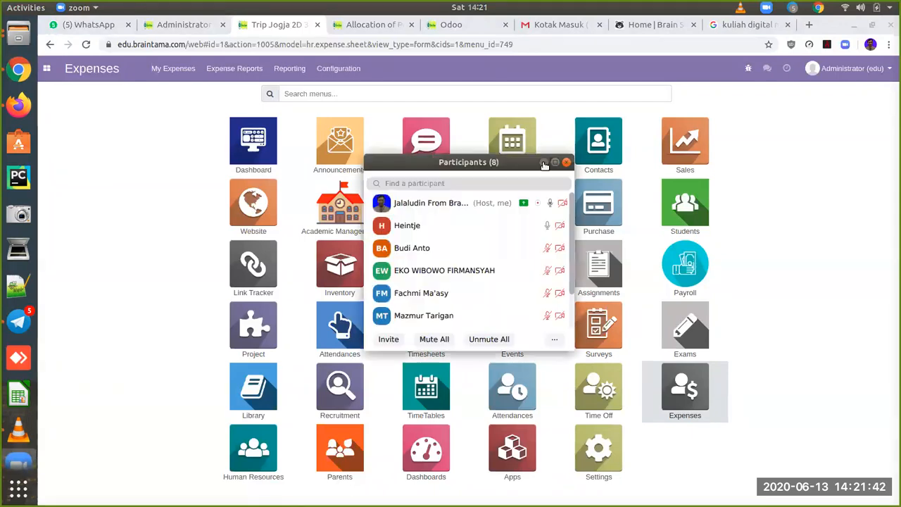
left_click(543, 165)
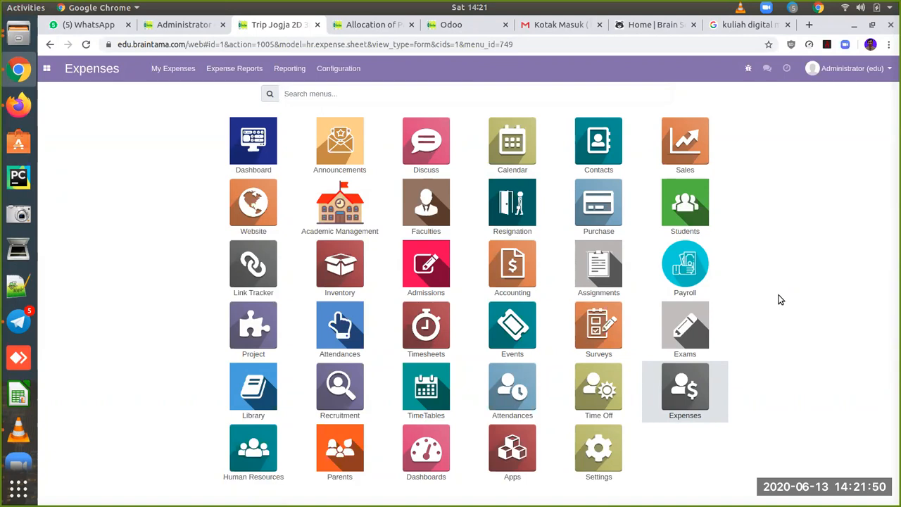
Step: Go to Payroll's payslip batches list and start a new payslip batch
left_click(683, 284)
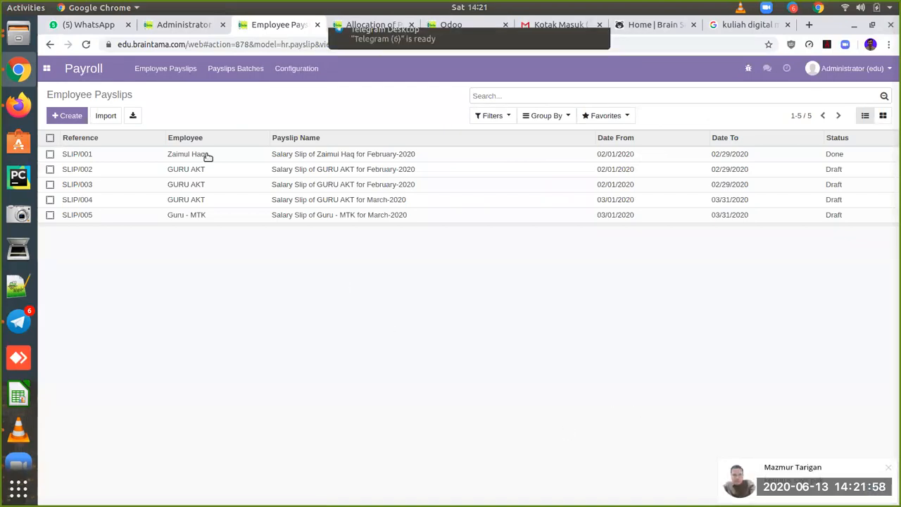
left_click(243, 73)
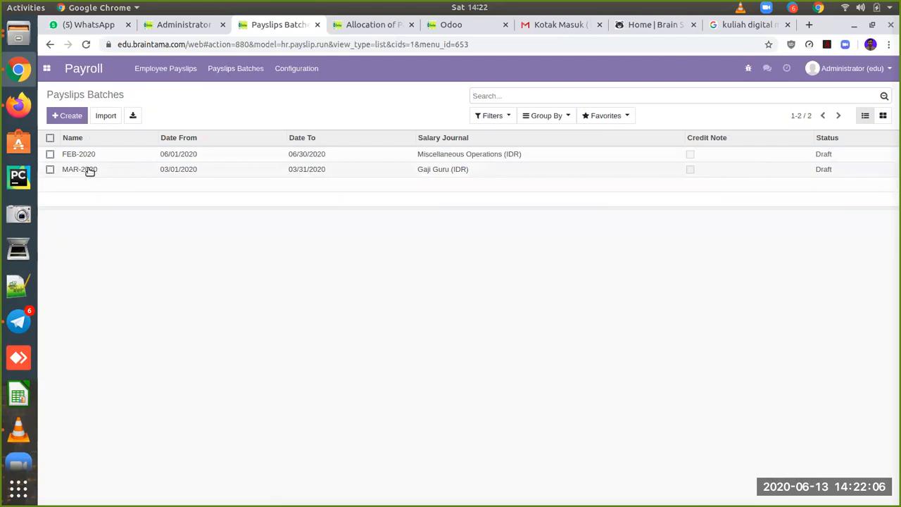
left_click(73, 117)
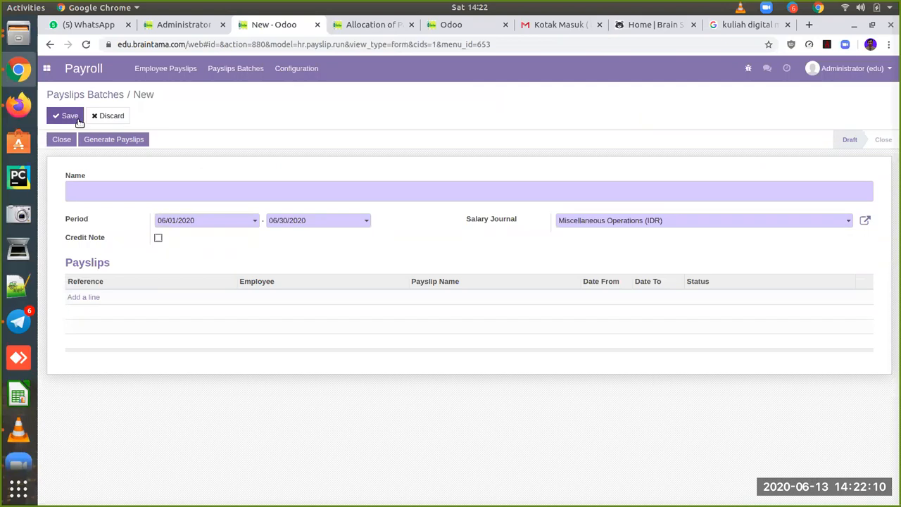
Step: Name the new payslip batch 'APR-2020'
type("Ap")
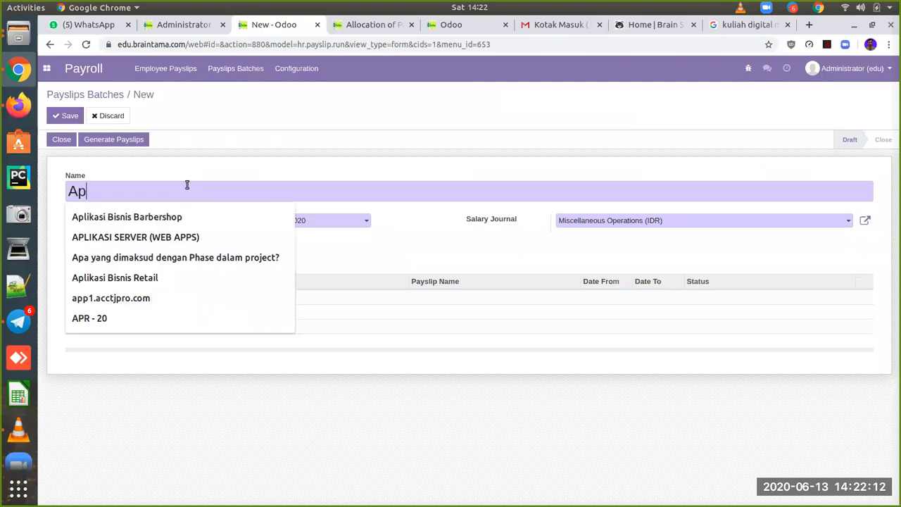
key("BackSpace")
type("R")
key("BackSpace")
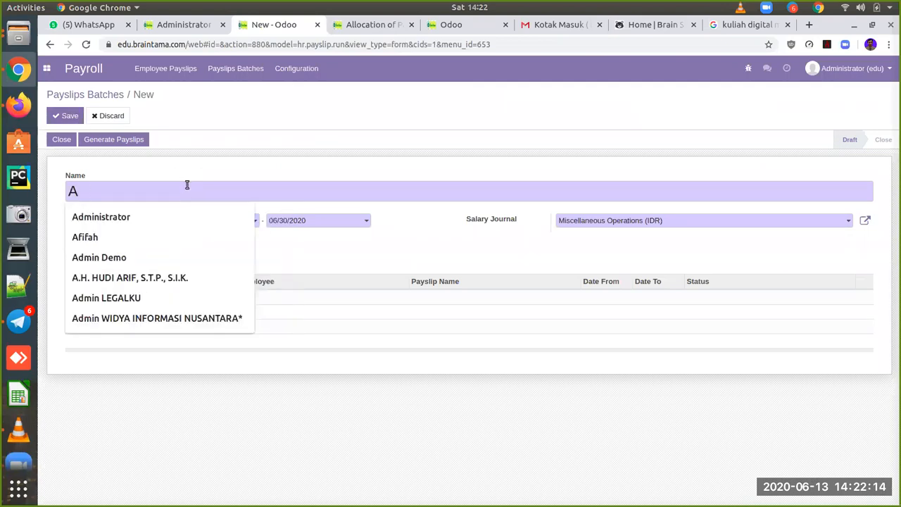
type("PR-2020")
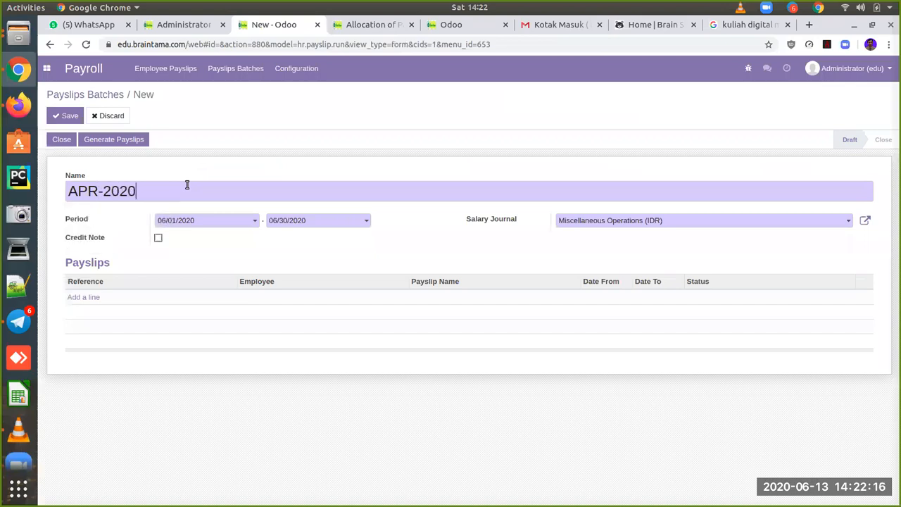
Step: Set the batch period from April 1, 2020 to April 30, 2020
left_click(254, 222)
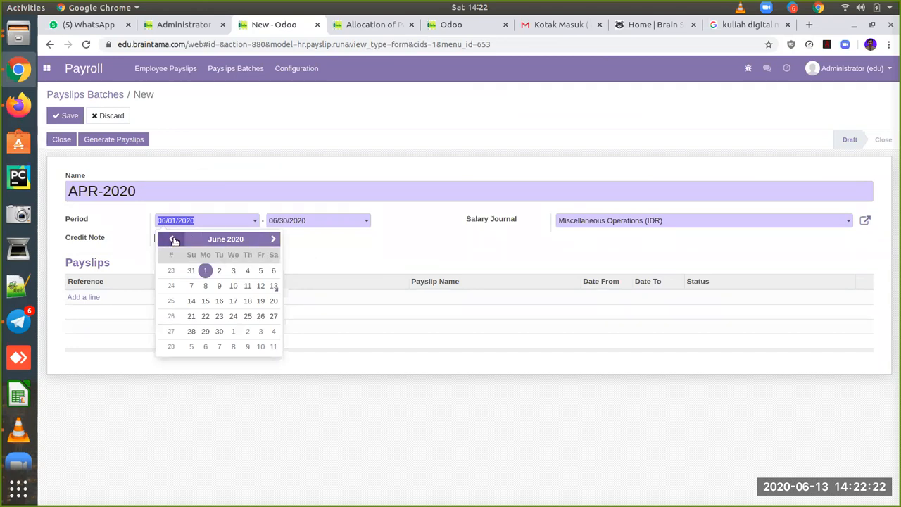
left_click(220, 240)
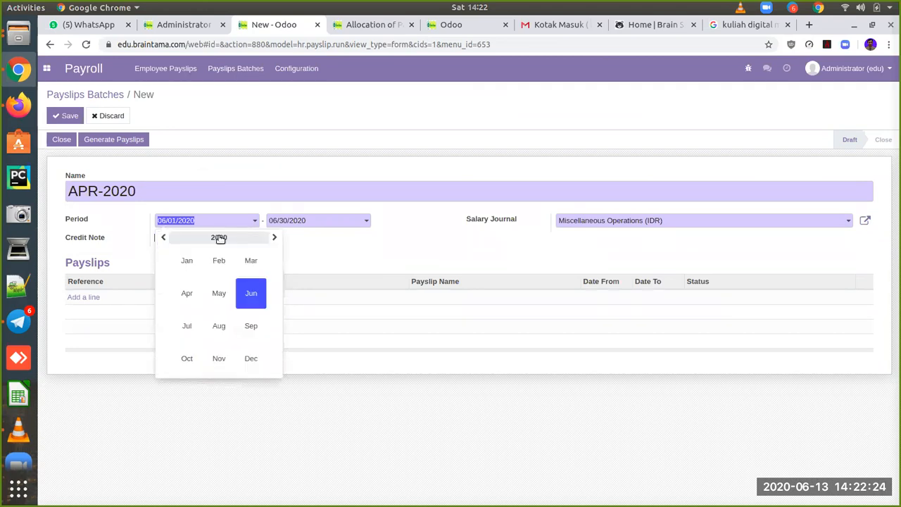
left_click(190, 294)
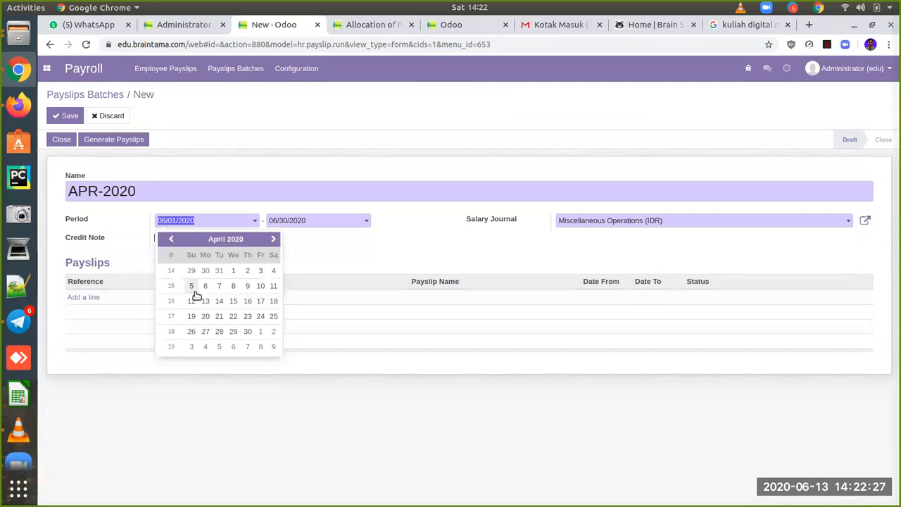
left_click(233, 273)
left_click(334, 222)
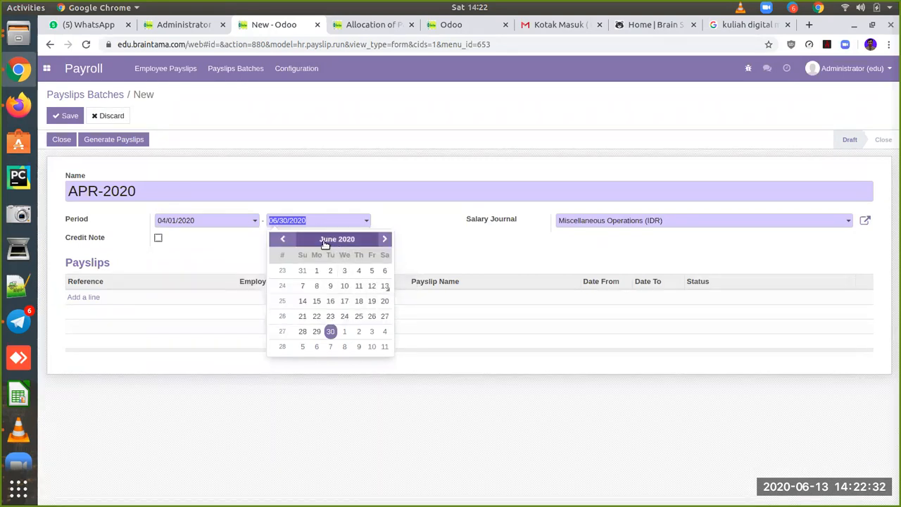
left_click(322, 240)
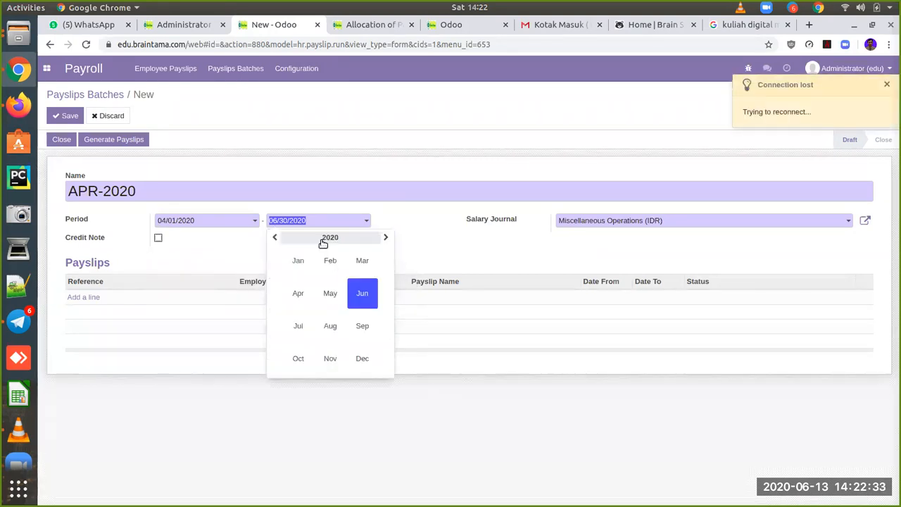
left_click(298, 293)
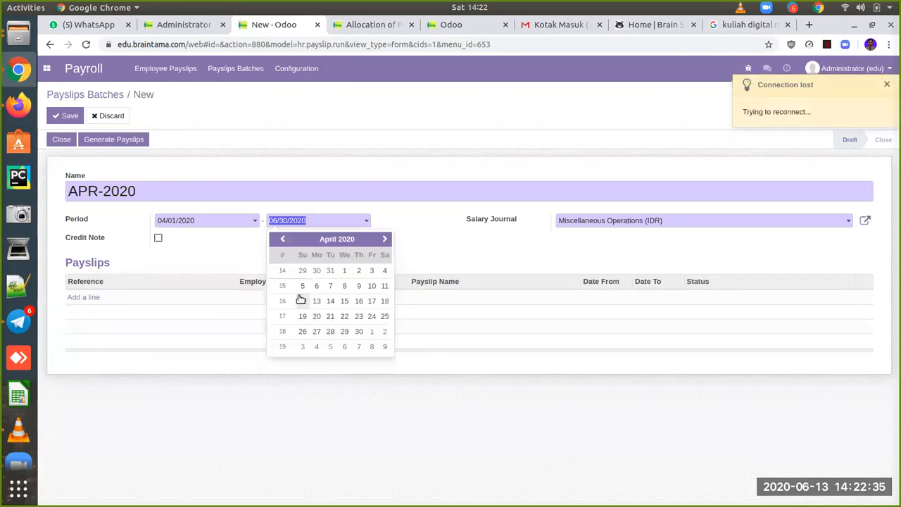
left_click(358, 333)
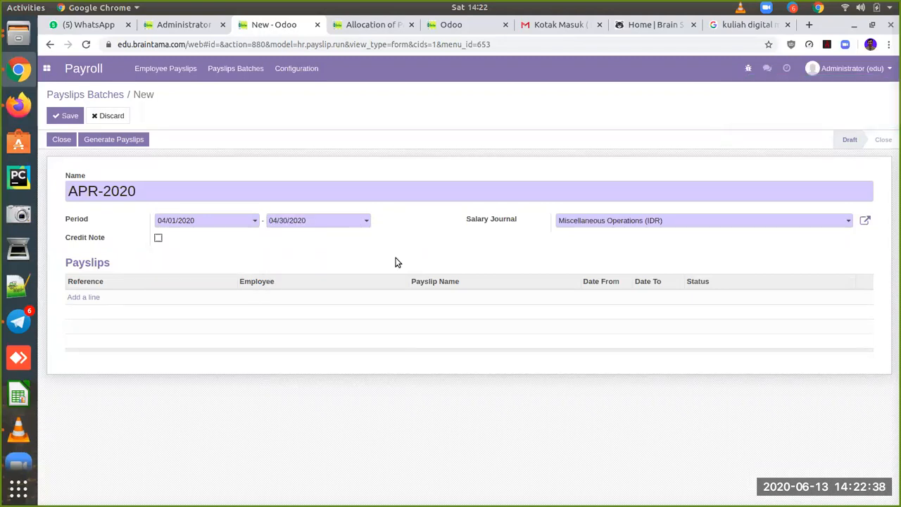
Step: Choose Gaji Guru (IDR) as the salary journal and save the batch
left_click(704, 222)
left_click_drag(704, 222, 514, 226)
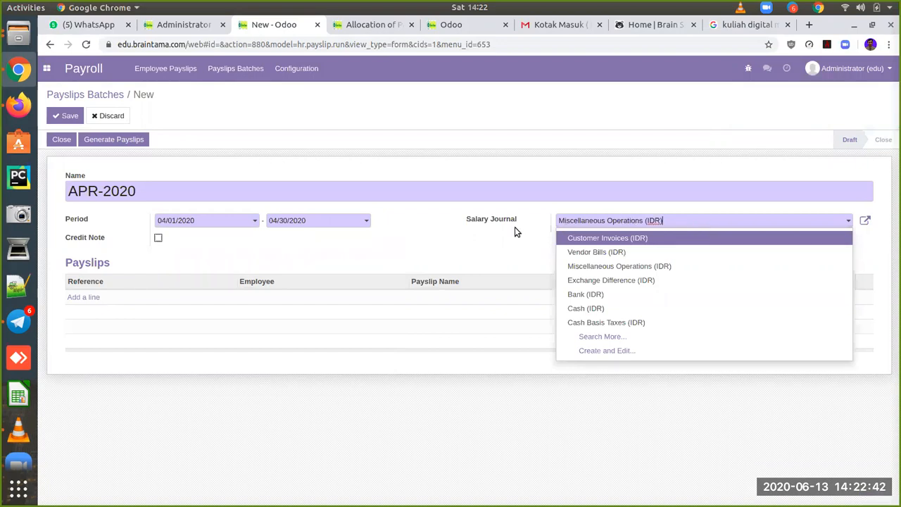
left_click_drag(664, 223, 538, 211)
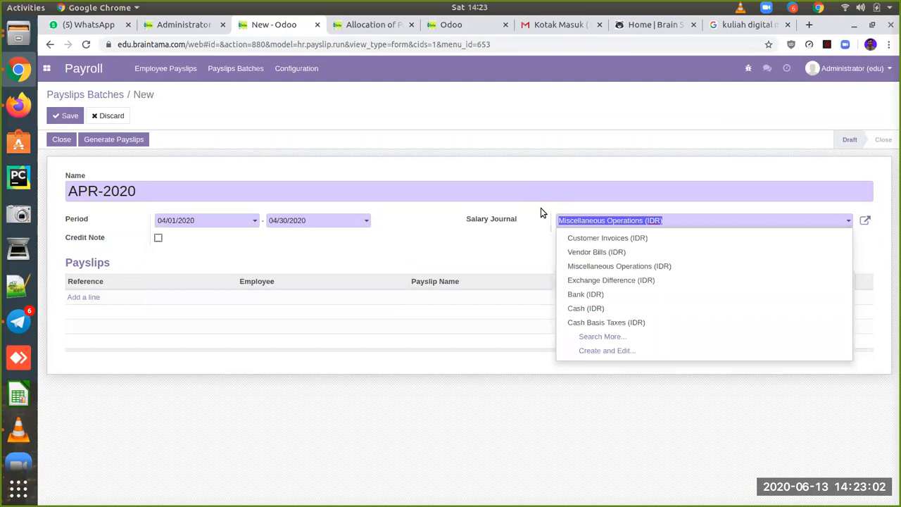
type("gaj")
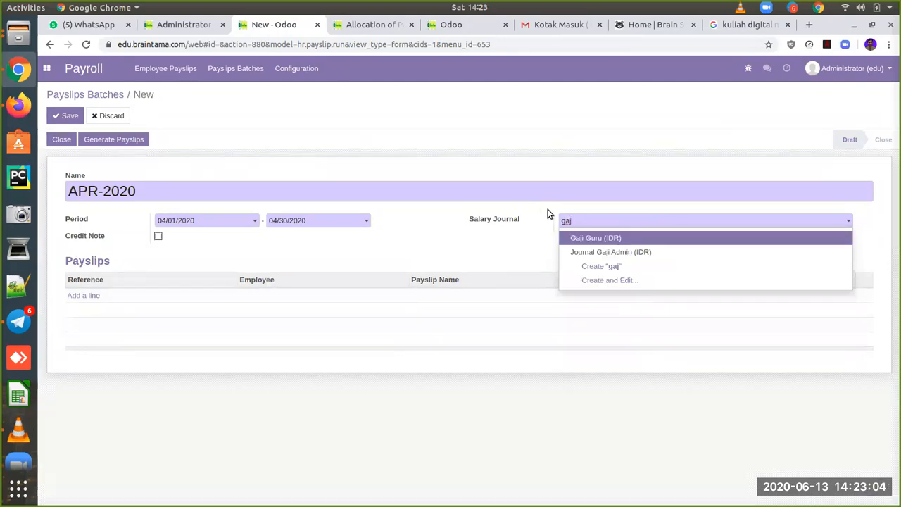
left_click(613, 239)
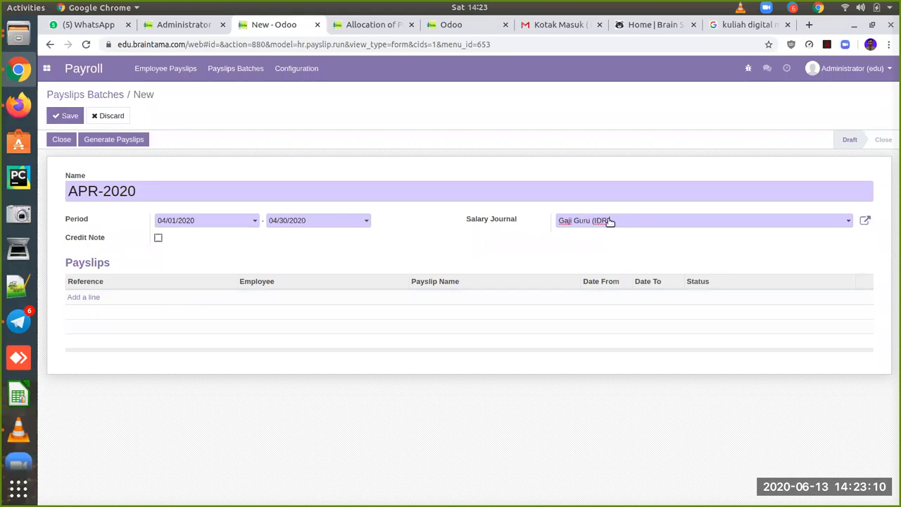
left_click(71, 117)
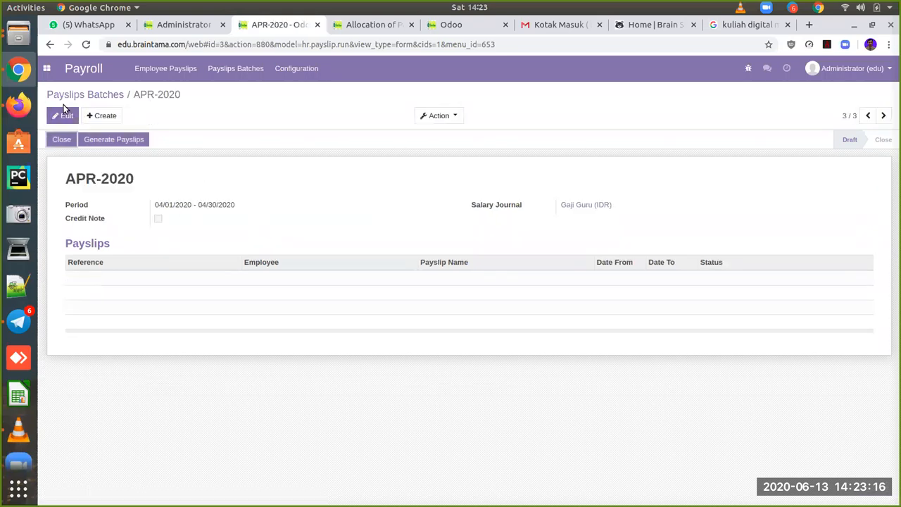
Step: Generate payslips for the 'guru' employees GURU AKT and Guru - MTK, creating SLIP/006 and SLIP/007
left_click(124, 141)
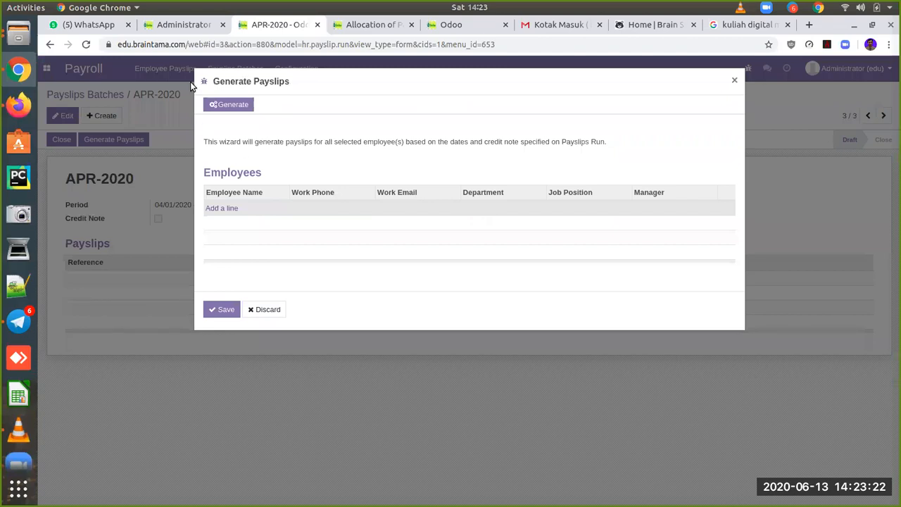
left_click(227, 210)
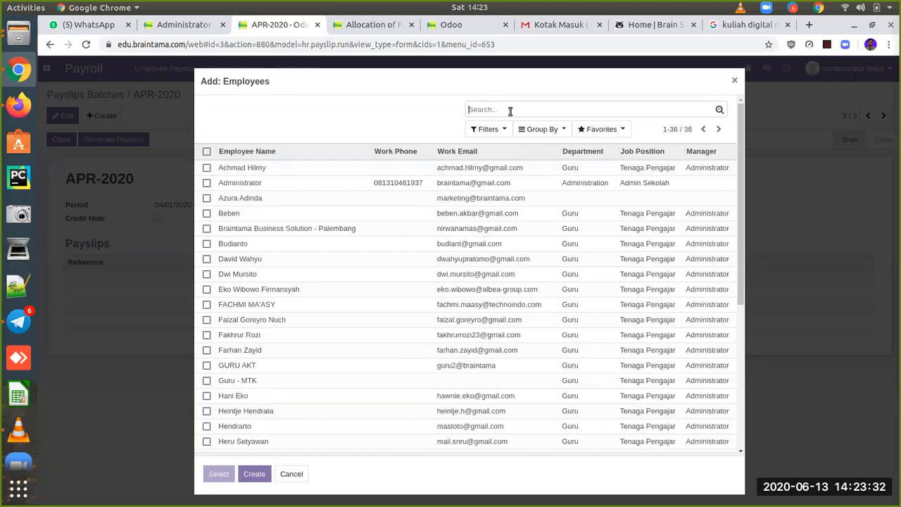
type("gur")
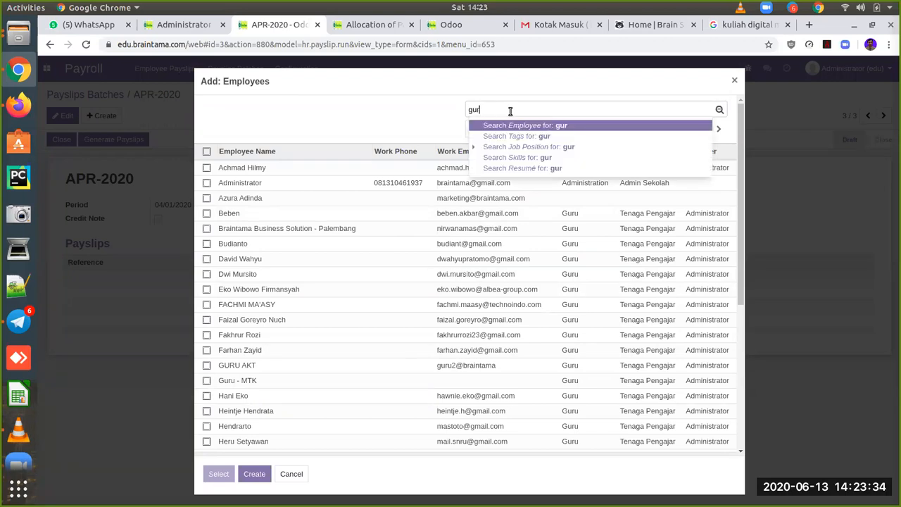
type("u")
key("Return")
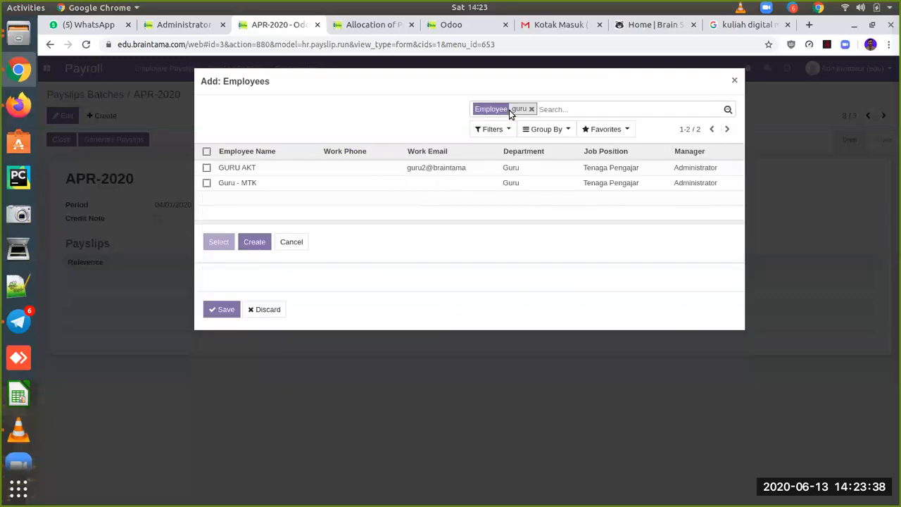
left_click(206, 153)
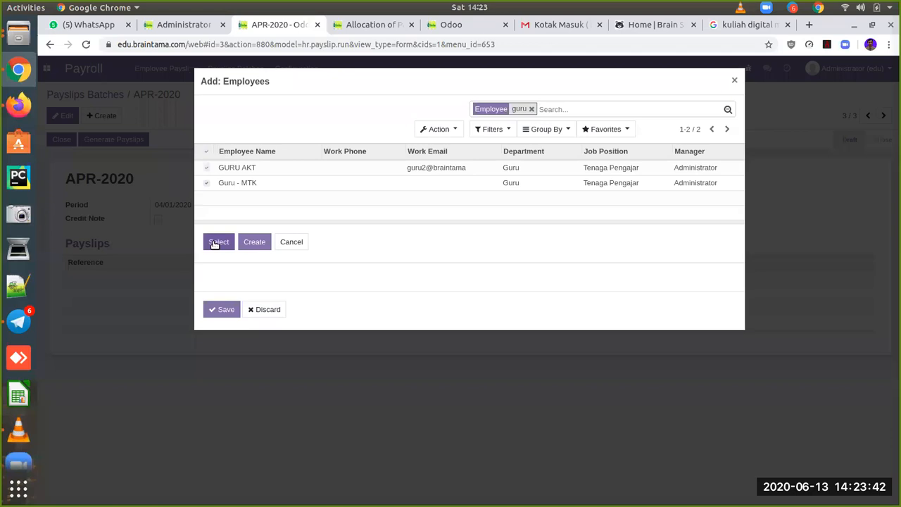
left_click(218, 243)
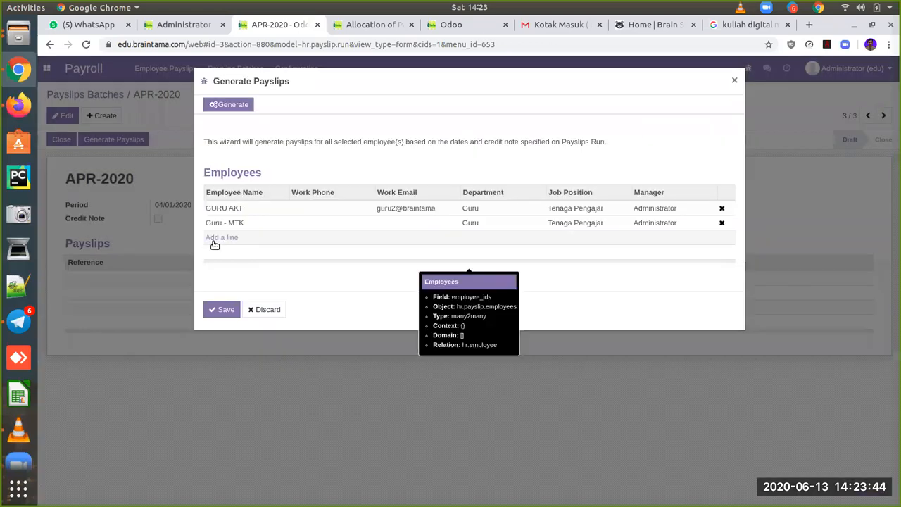
left_click(225, 310)
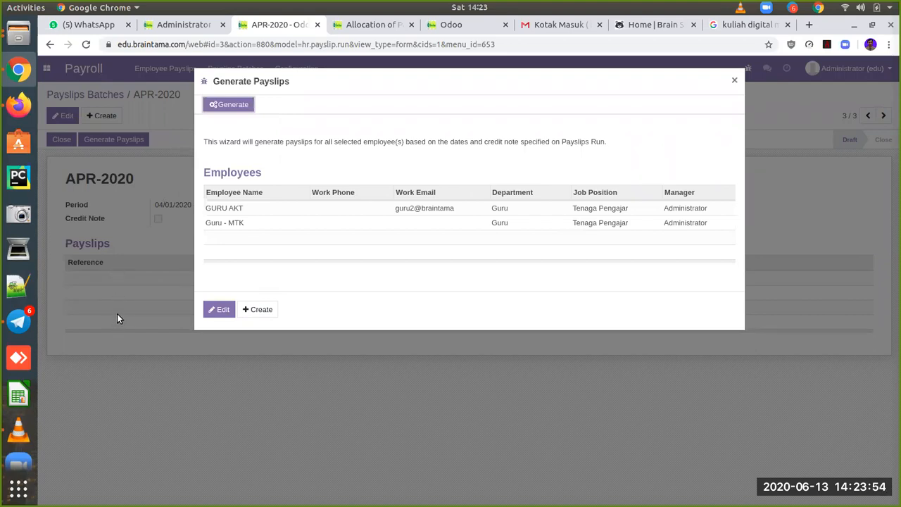
left_click(238, 107)
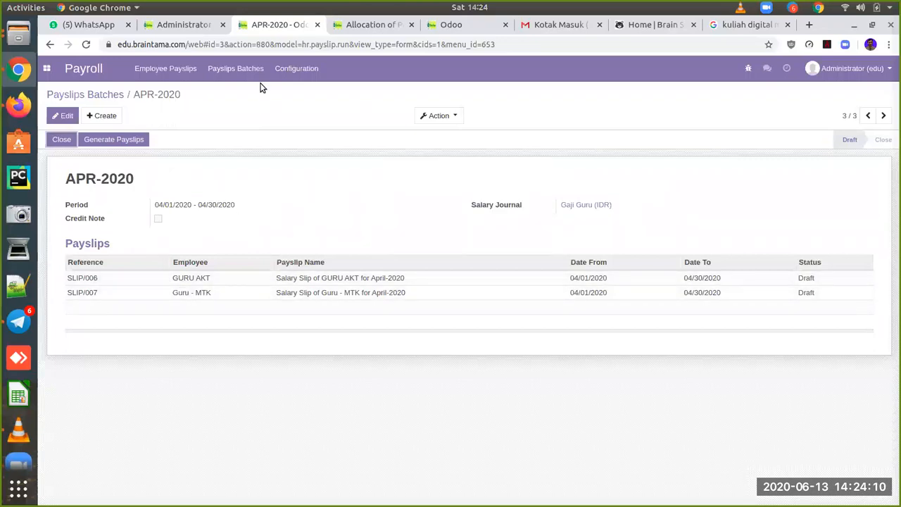
Step: Return to the Employee Payslips list, now showing seven payslips including SLIP/006 and SLIP/007
left_click(352, 29)
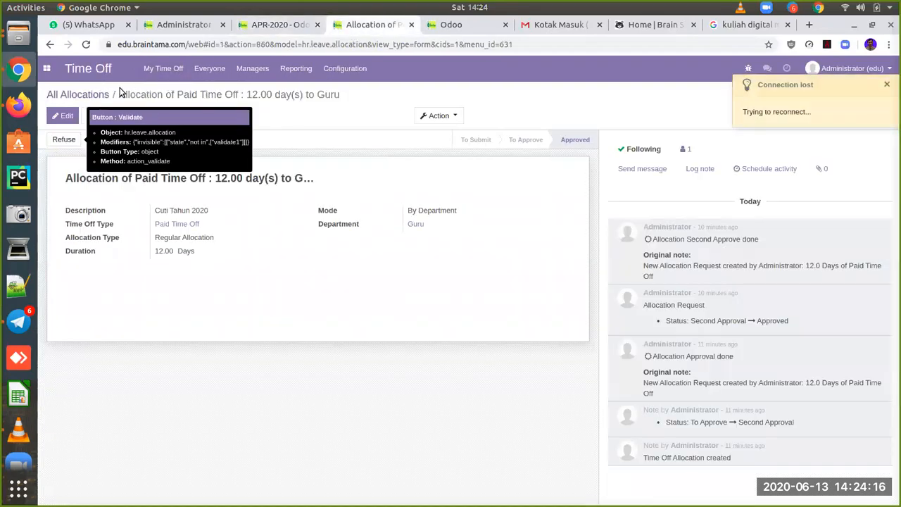
left_click(48, 70)
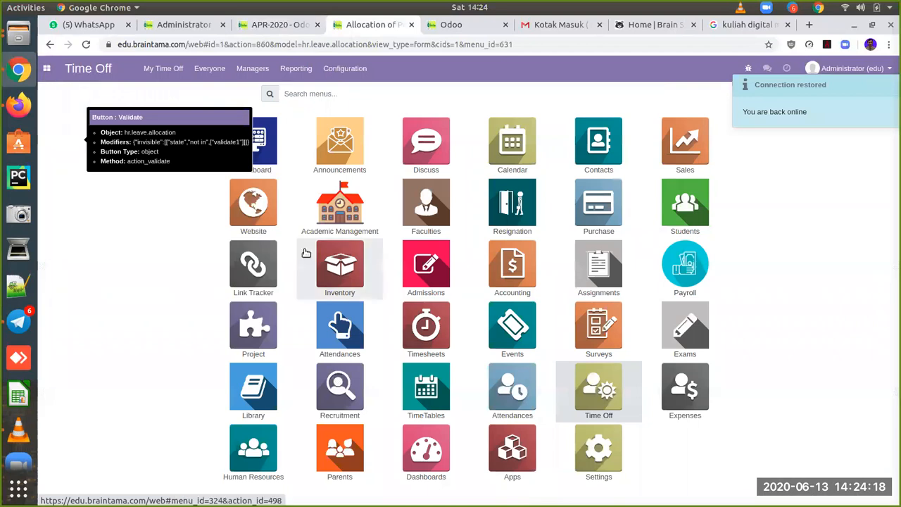
left_click(682, 270)
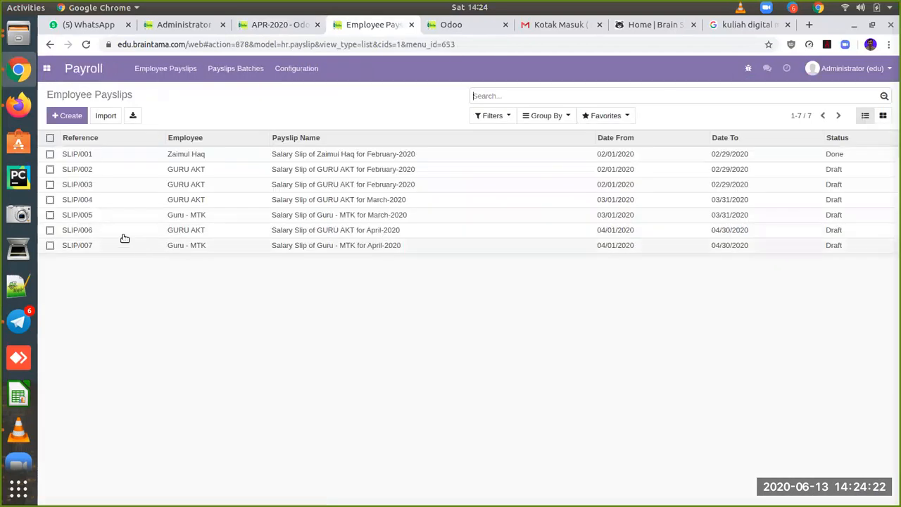
left_click(293, 31)
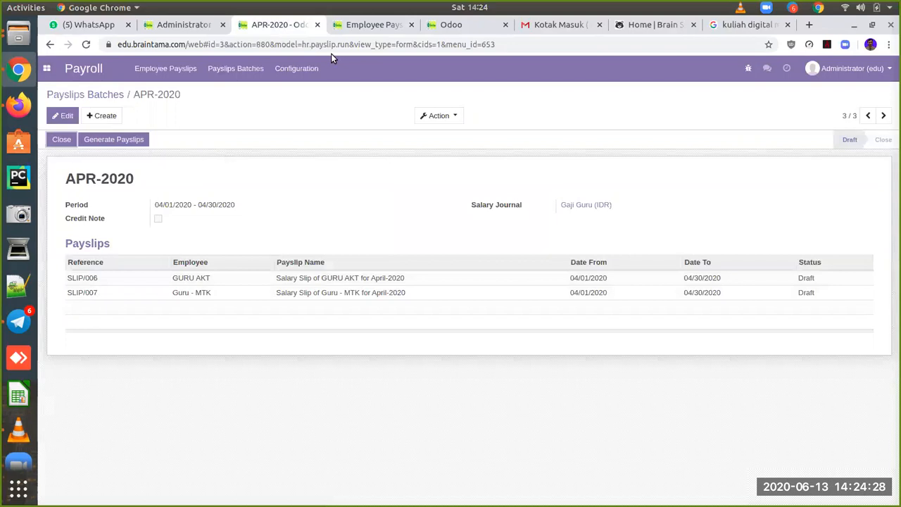
left_click(343, 31)
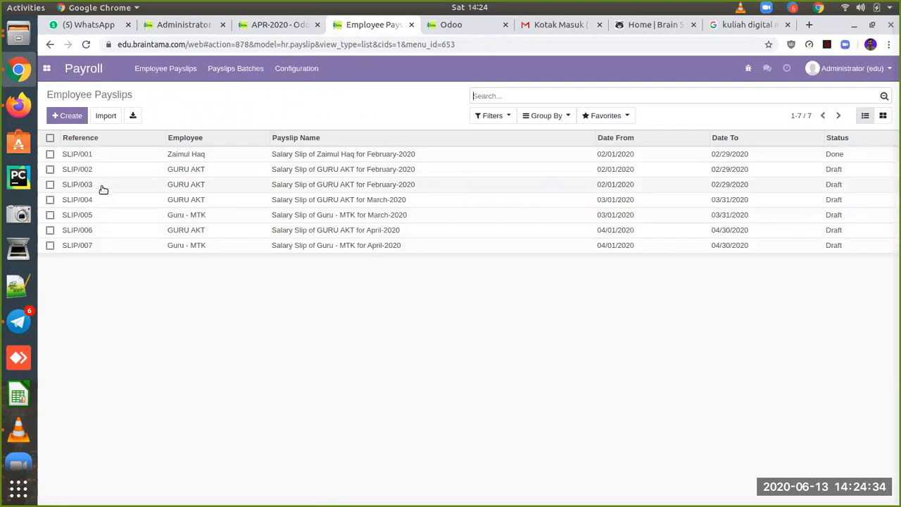
Step: Open SLIP/006 and review its computed lines (net 2,509,523.81) and 22 worked days
left_click(215, 237)
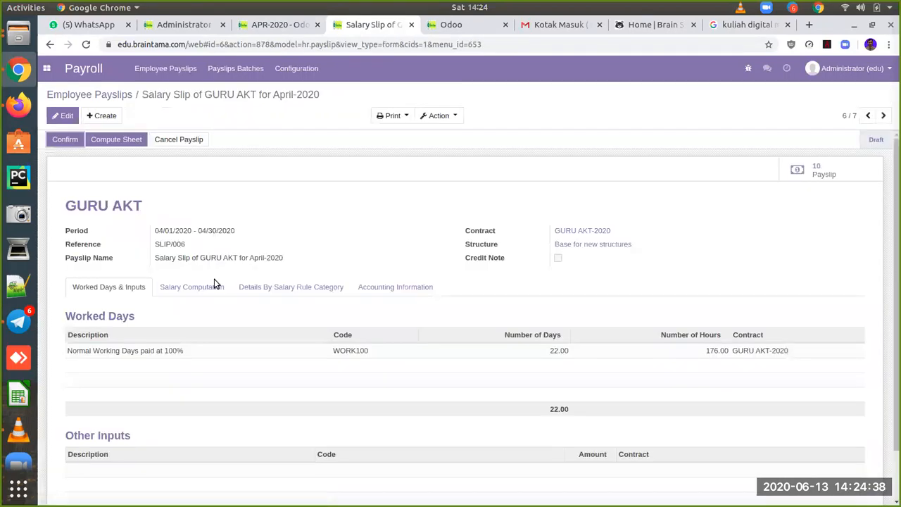
left_click(204, 289)
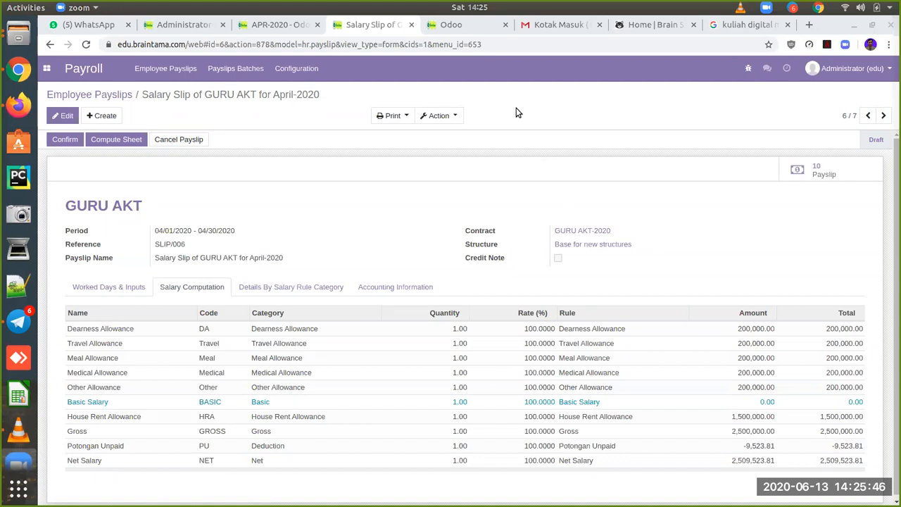
left_click(119, 296)
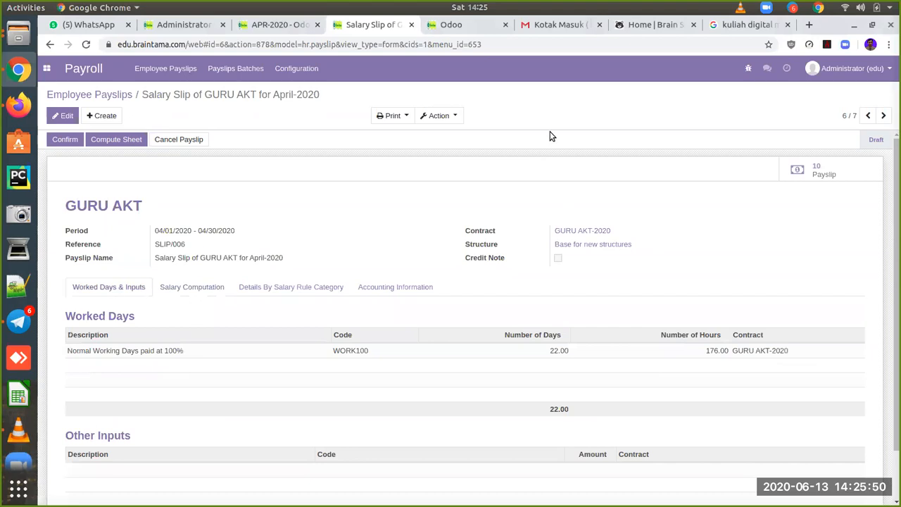
left_click(543, 166)
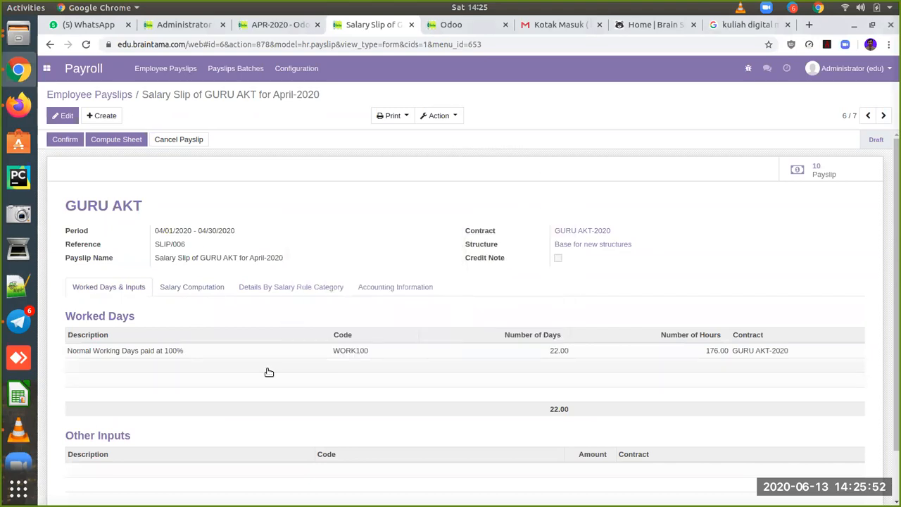
mouse_move(362, 364)
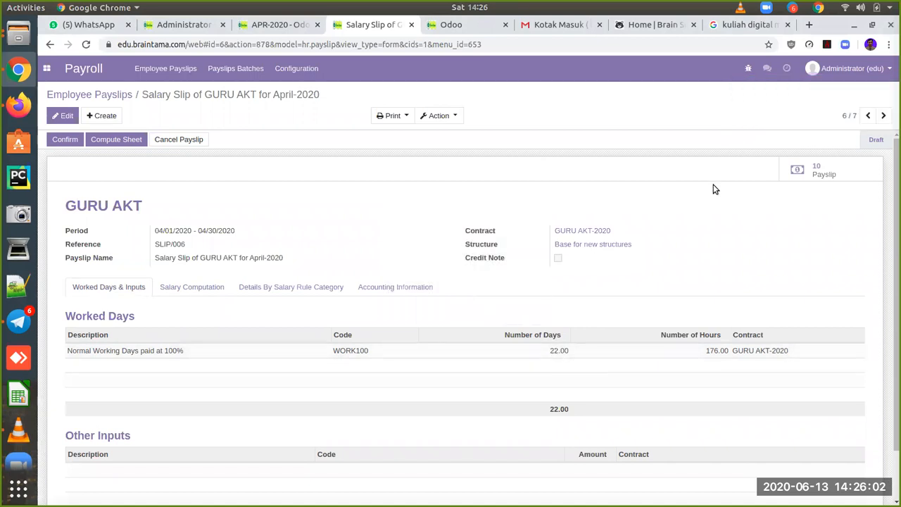
left_click(869, 117)
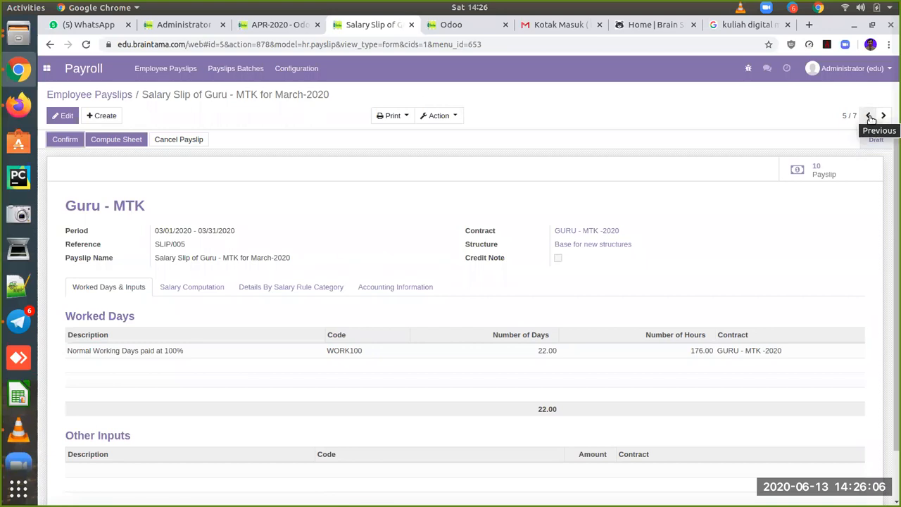
left_click(870, 117)
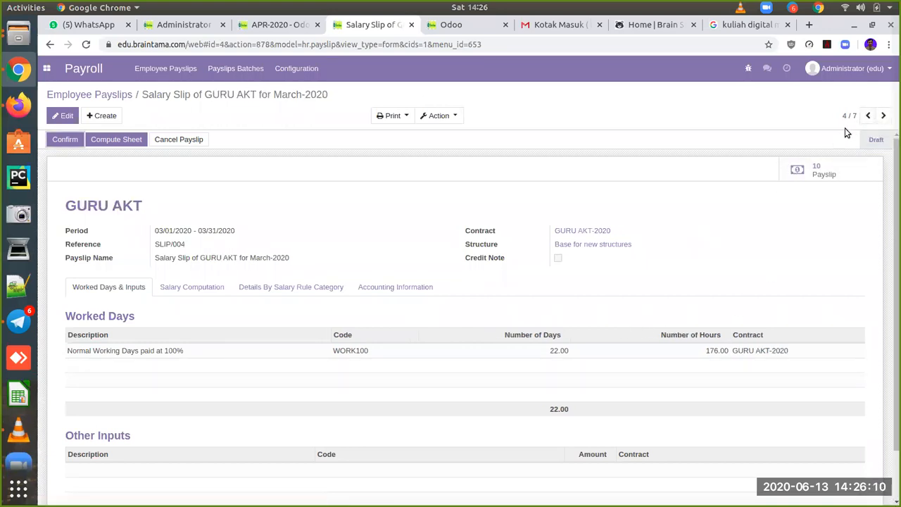
left_click(868, 115)
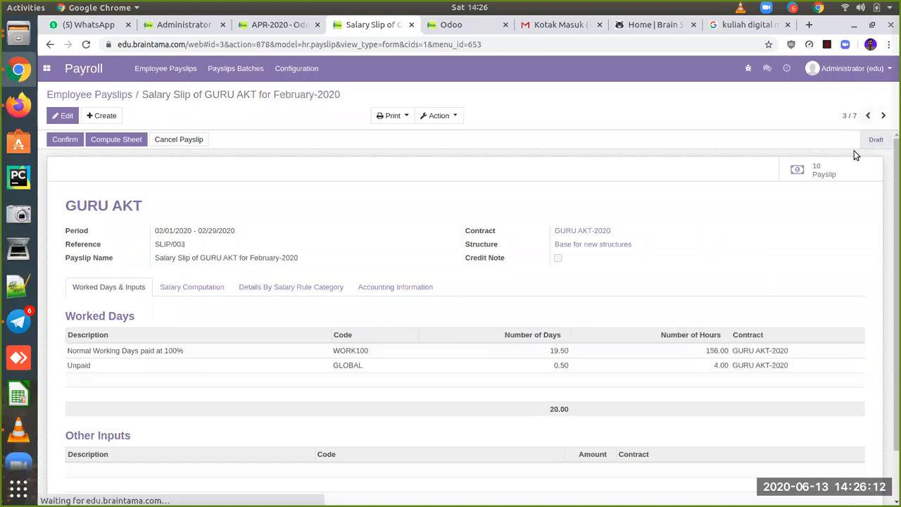
left_click(872, 115)
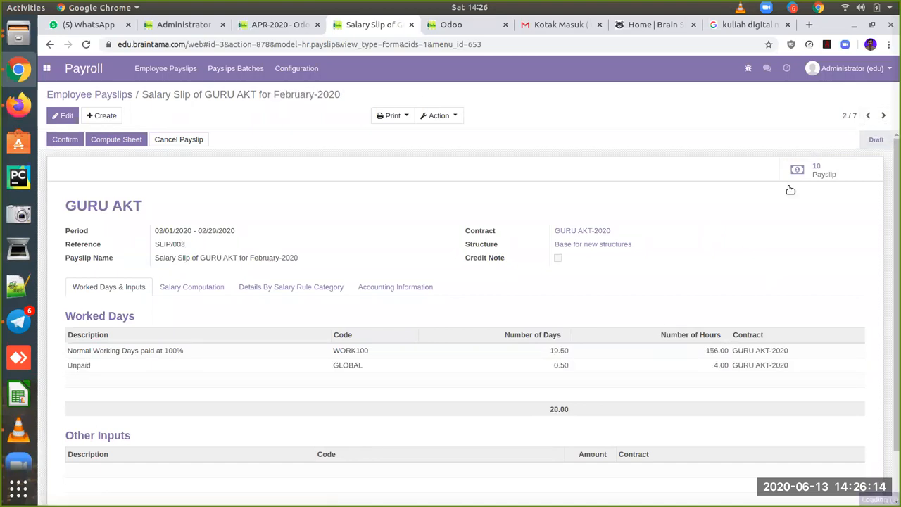
mouse_move(561, 366)
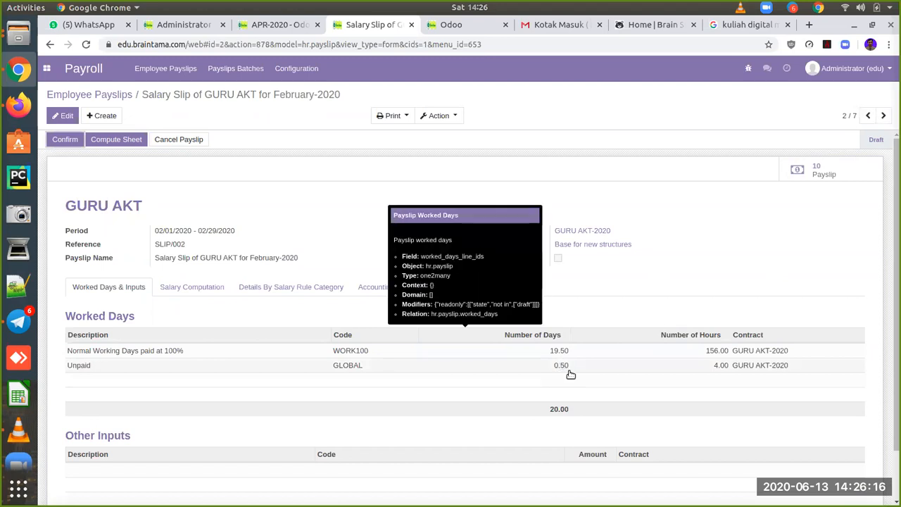
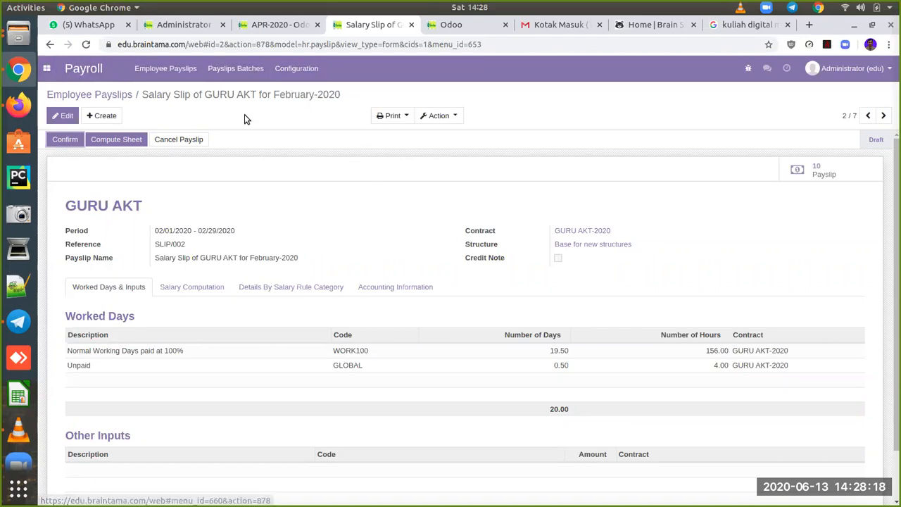
Step: From the apps menu, open Attendances to list registers MTK-001 and X-GJ-AK1-2020
left_click(47, 69)
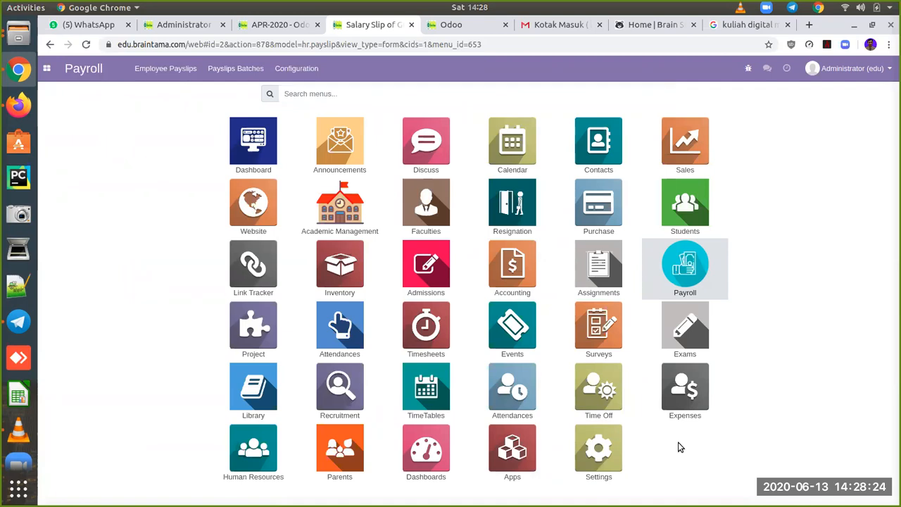
left_click(337, 331)
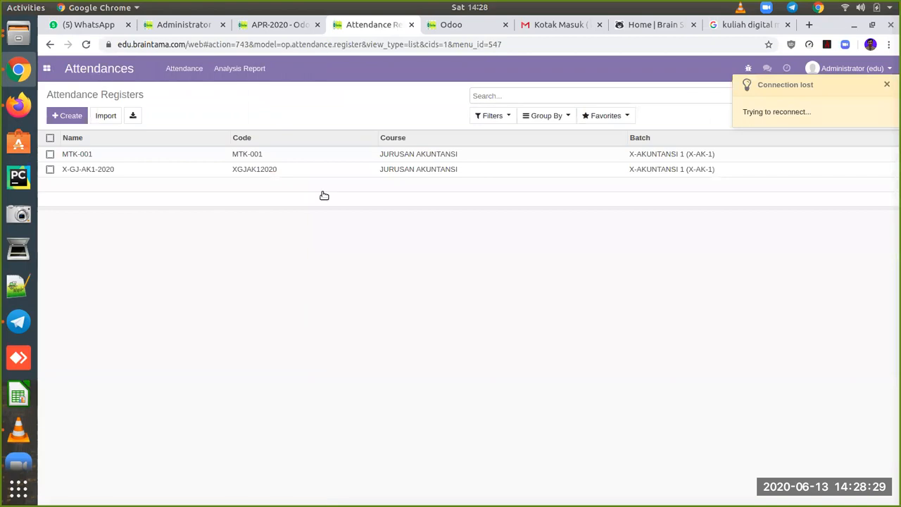
Step: Inspect register X-GJ-AK1-2020, return to the list, then open the attendance Analysis Report
left_click(262, 169)
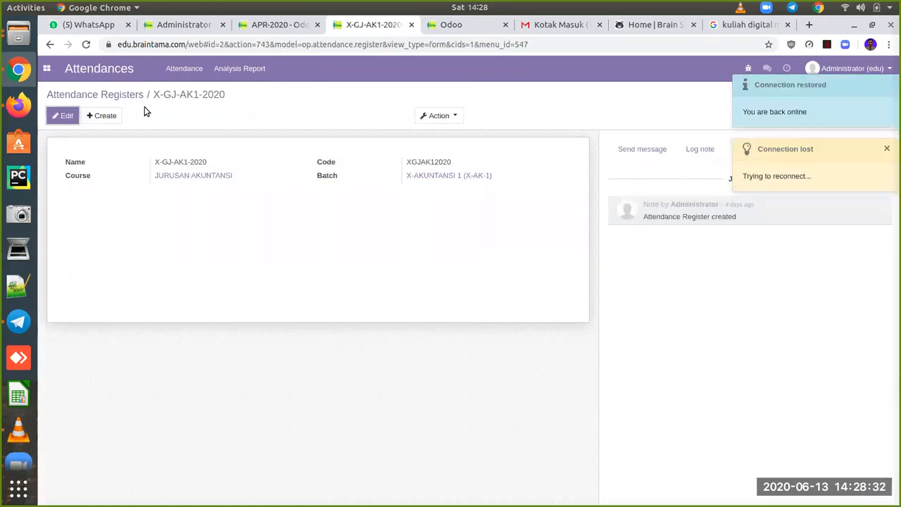
left_click(119, 96)
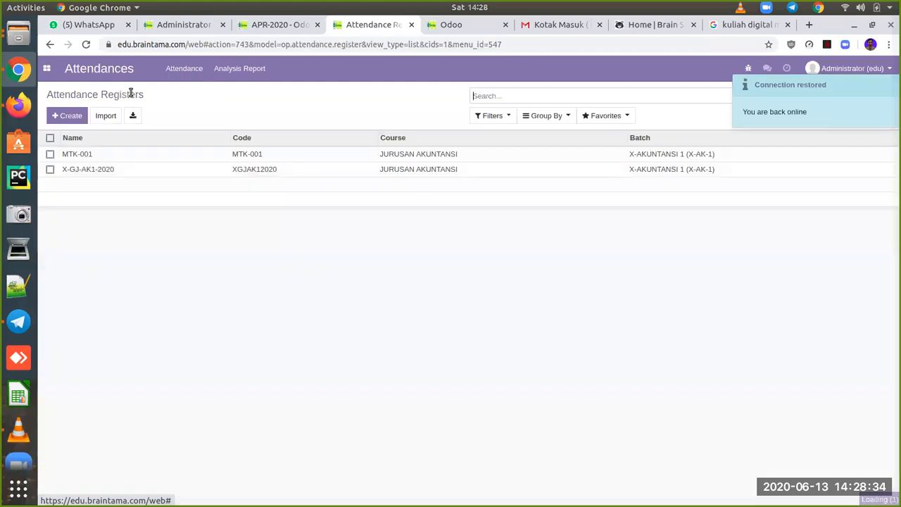
left_click(186, 71)
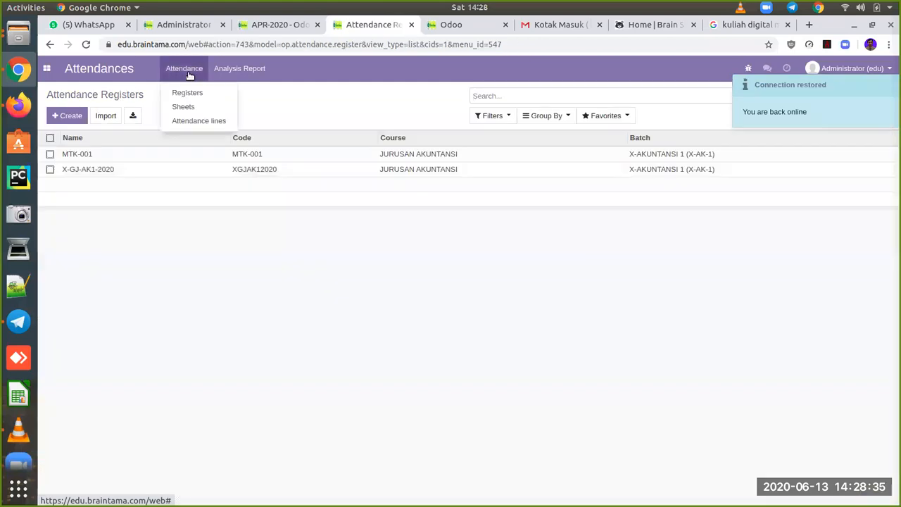
left_click(238, 74)
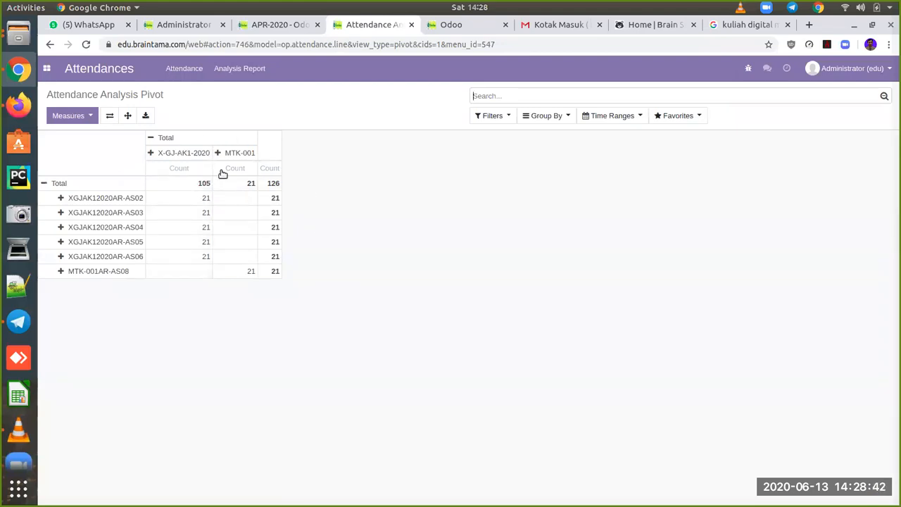
Step: Toggle the pivot's Count measure off and back on
left_click(68, 116)
left_click(68, 145)
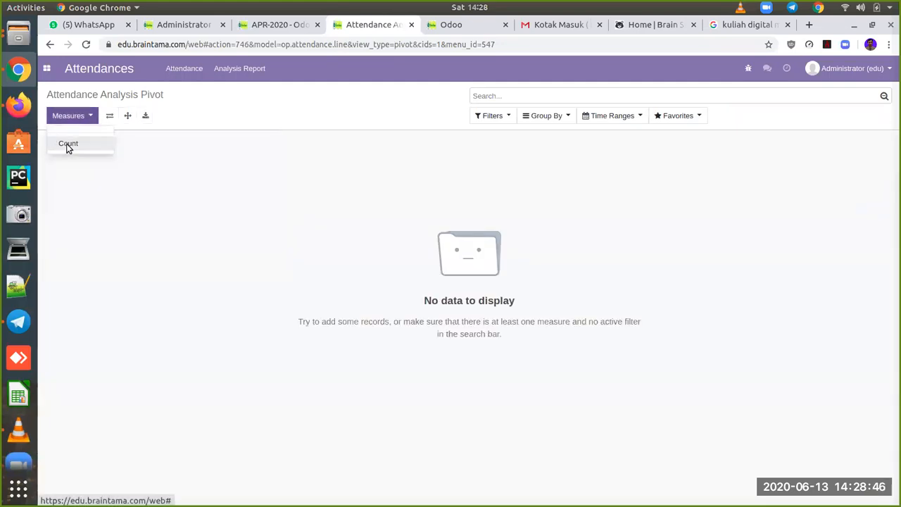
left_click(69, 145)
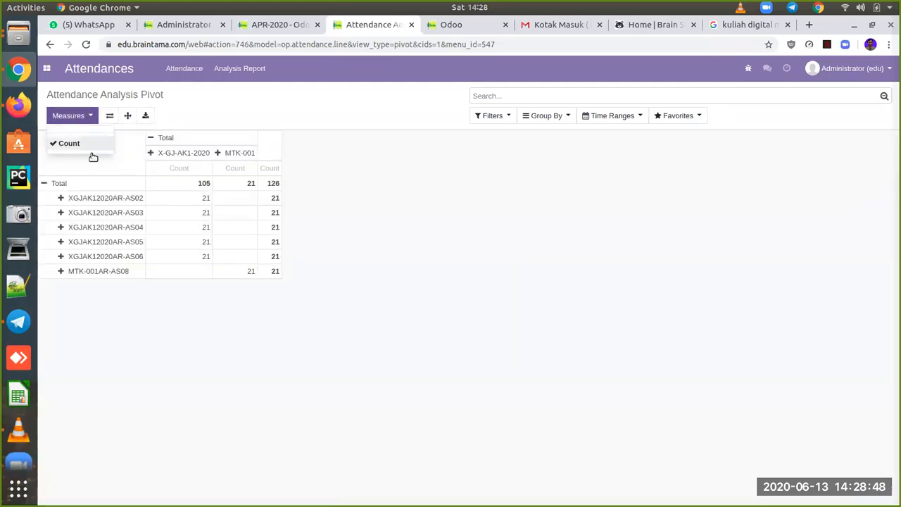
left_click(344, 145)
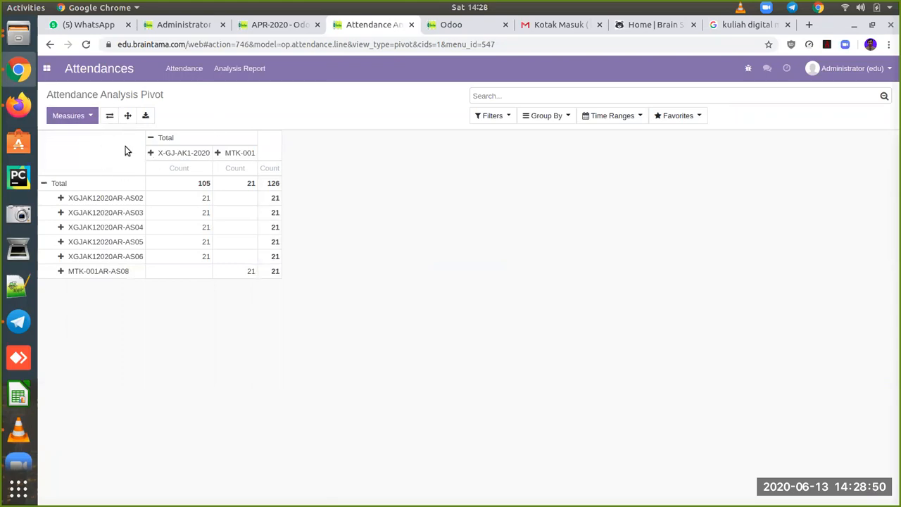
Step: Collapse the Total column header and regroup the columns by Date > Day
left_click(160, 140)
left_click(163, 140)
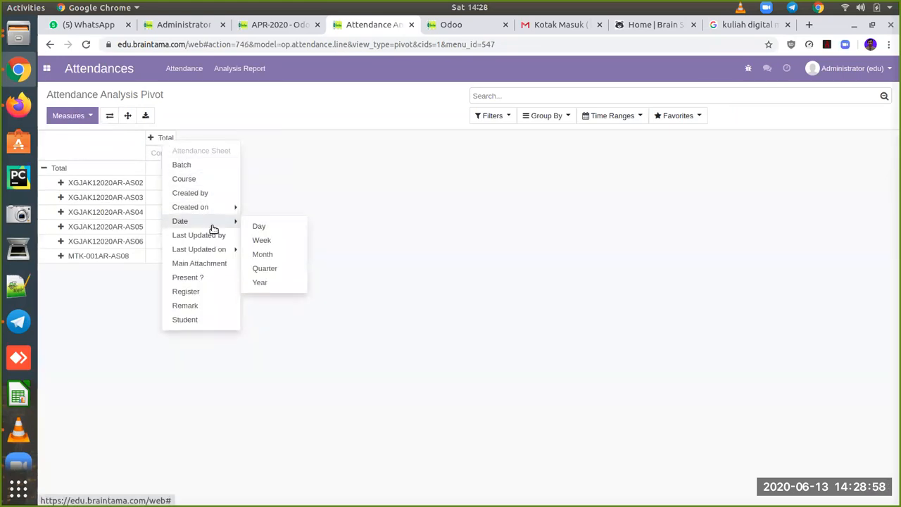
mouse_move(213, 222)
left_click(259, 227)
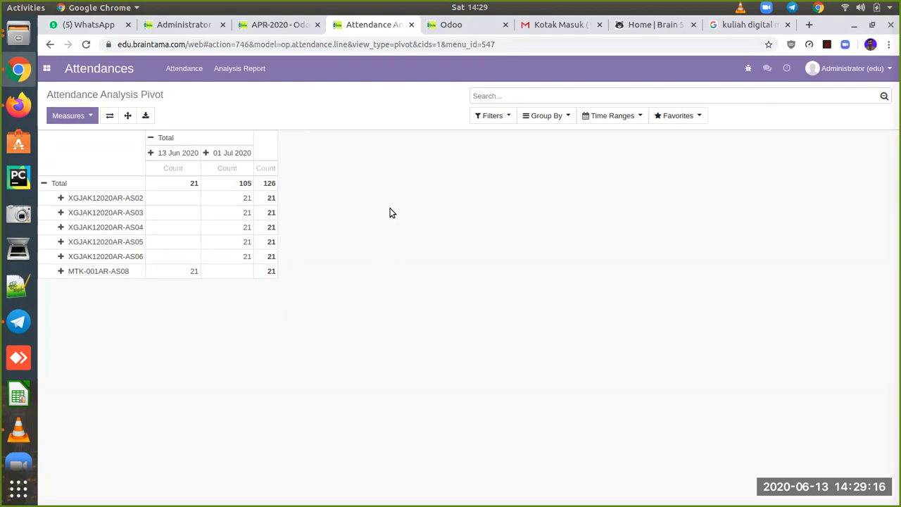
Step: Review the 21 attendance lines for MTK-001AR-AS08 on 13 Jun 2020, then return to the apps menu
left_click(182, 273)
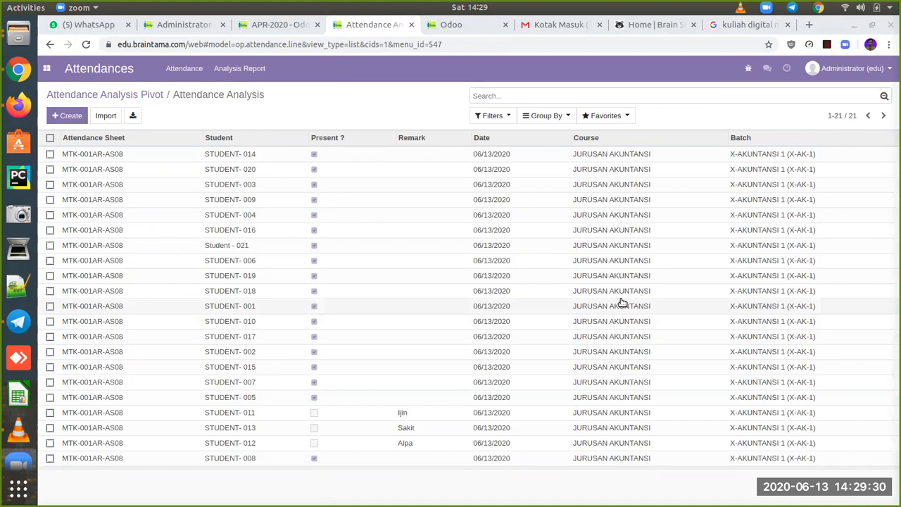
left_click(337, 33)
left_click(543, 162)
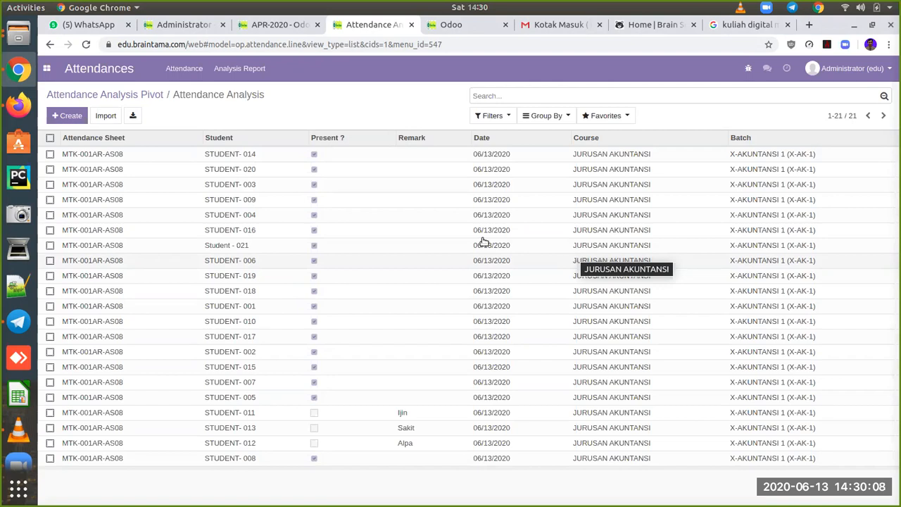
left_click(47, 69)
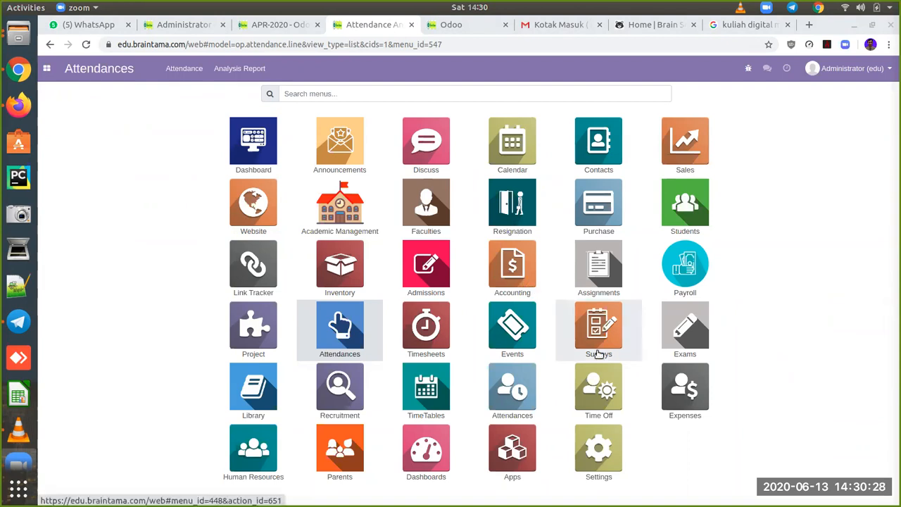
Step: Hide the meeting participants window and open the Apps module list
left_click(544, 164)
left_click(543, 163)
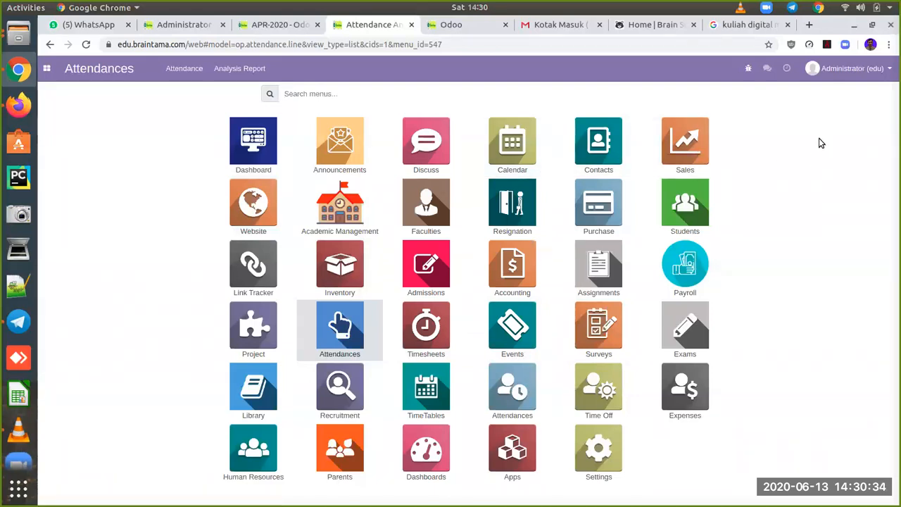
left_click(861, 9)
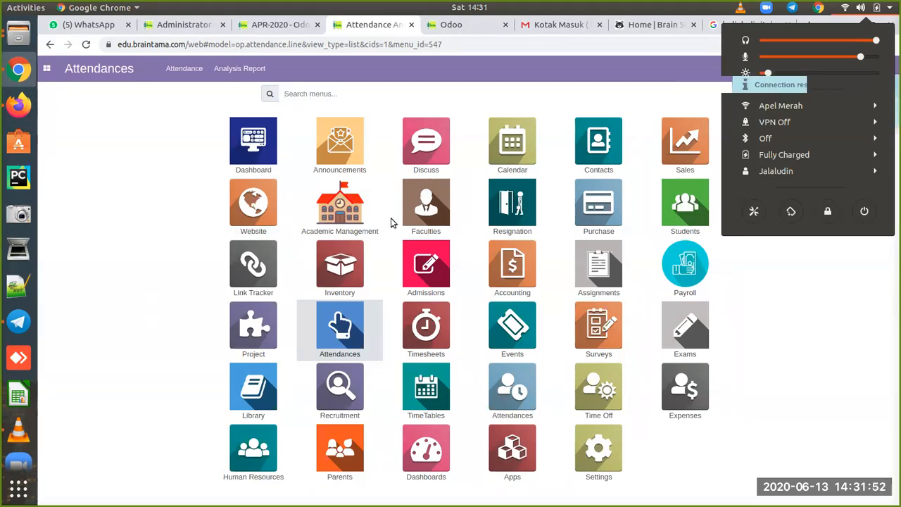
left_click(809, 343)
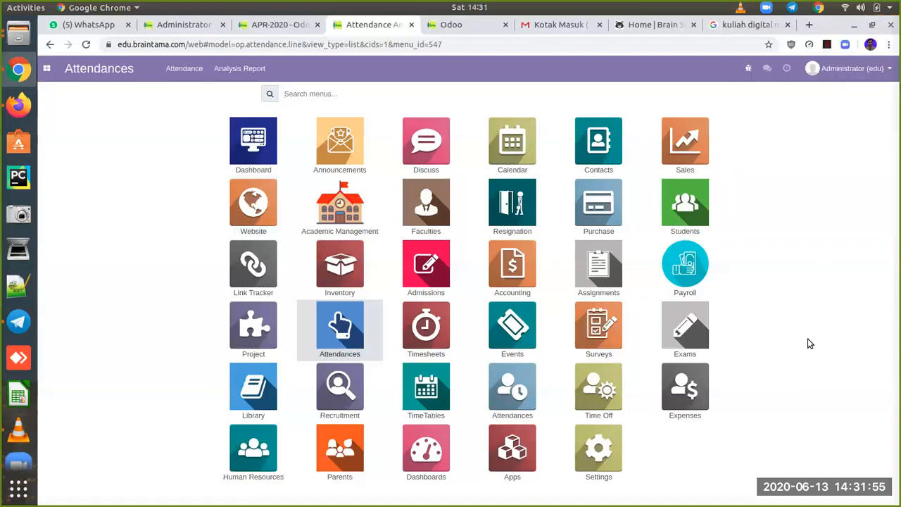
left_click(522, 456)
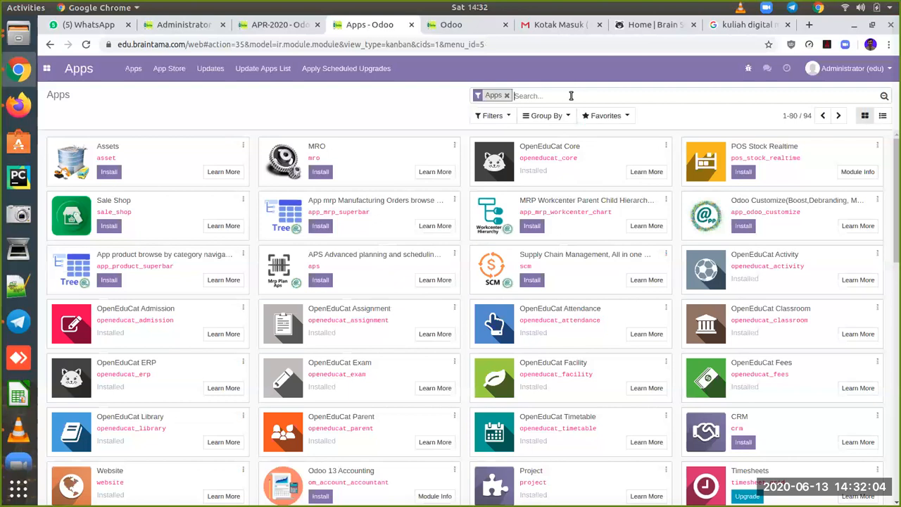
Step: Search Apps for 'open' to show 18 modules, then bring up OpenEduCat ERP's options
type("open")
key("Return")
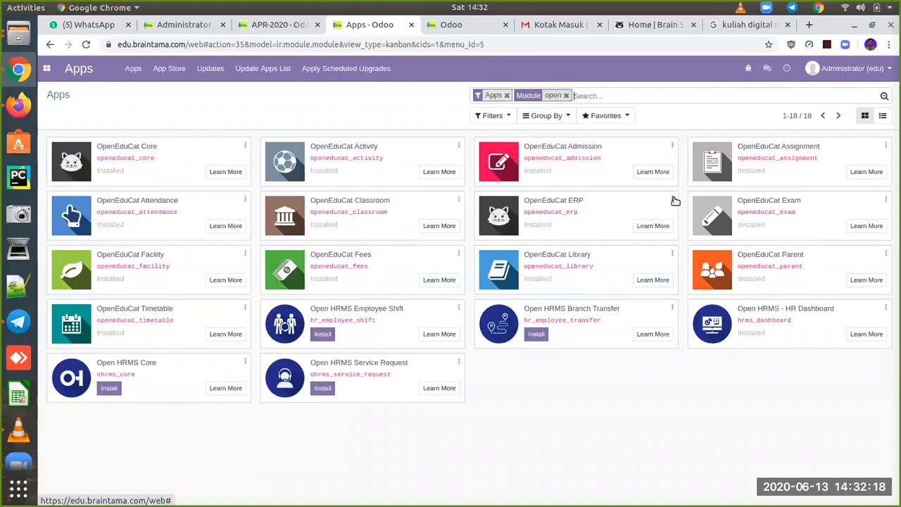
left_click(674, 201)
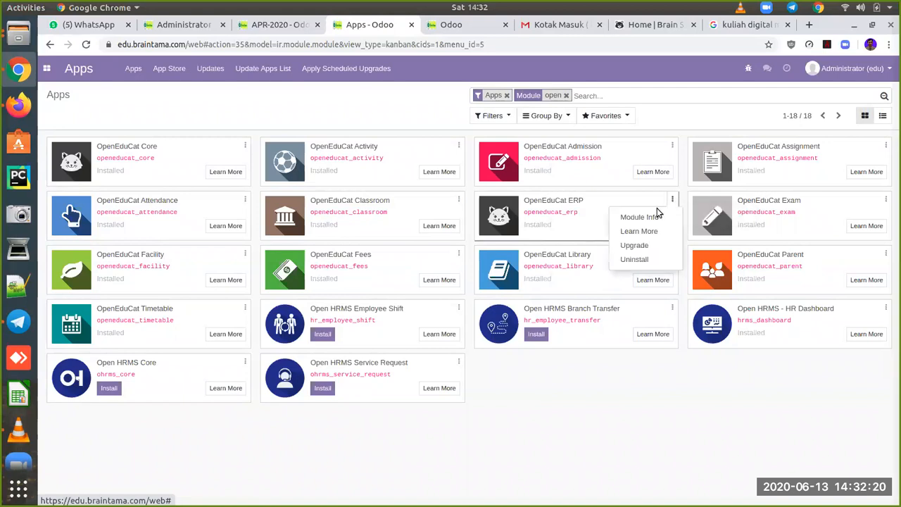
Step: Review OpenEduCat ERP's module info, its installed features and technical-data dependencies
left_click(655, 217)
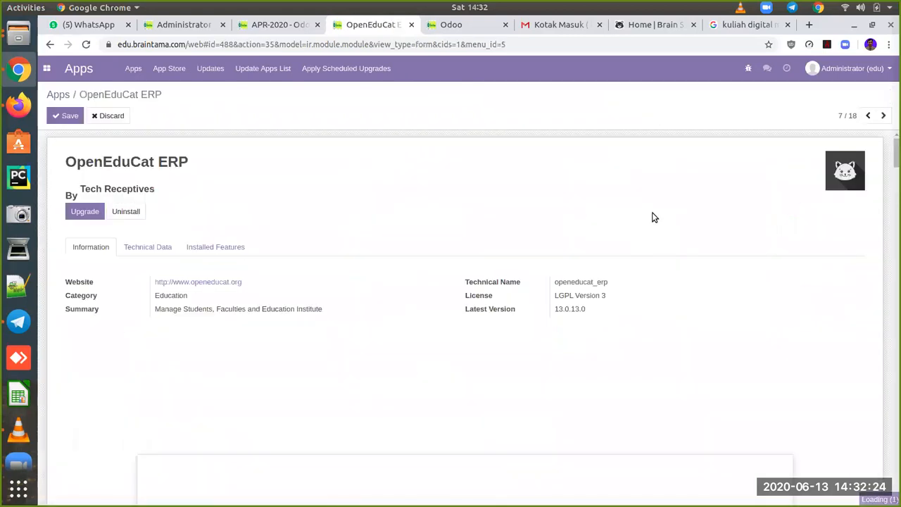
left_click(206, 252)
left_click(144, 248)
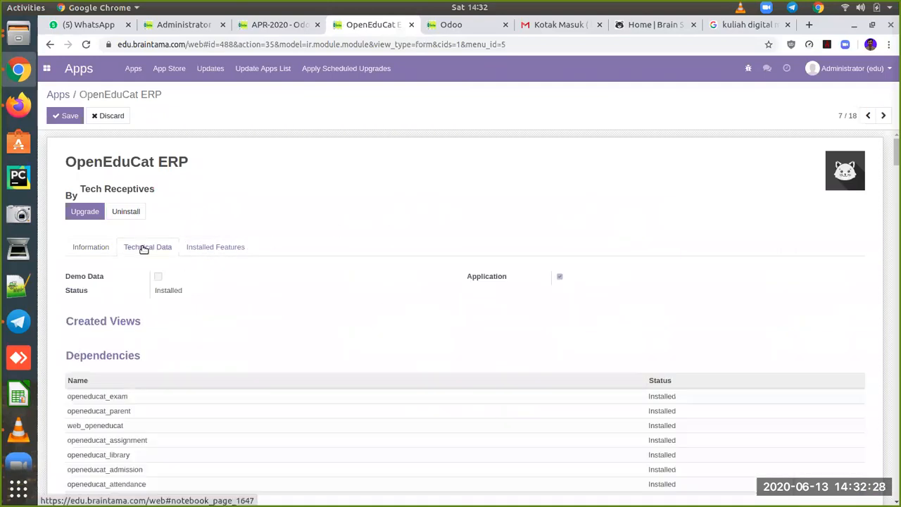
scroll(233, 379, "down", 4)
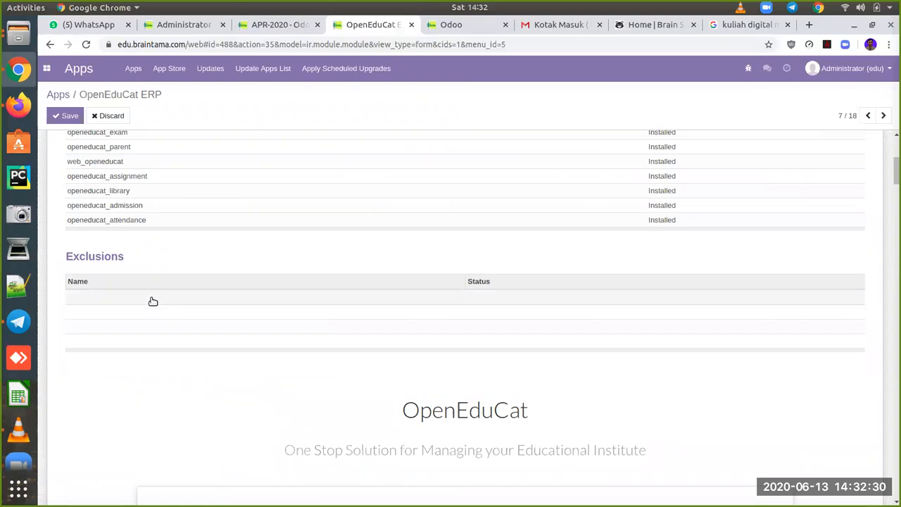
scroll(153, 301, "up", 3)
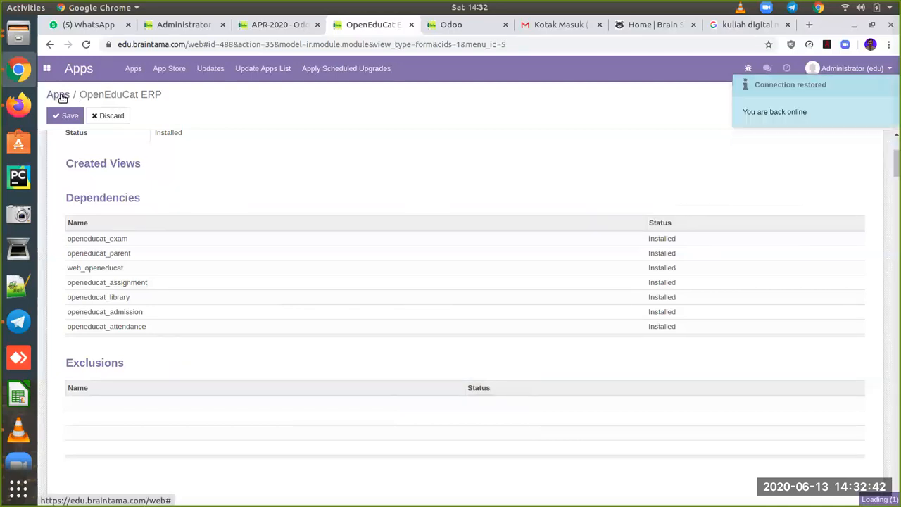
Step: Review OpenEduCat Core's technical data, scrolling through created views like op.student.form and op.batch.tree
left_click(59, 95)
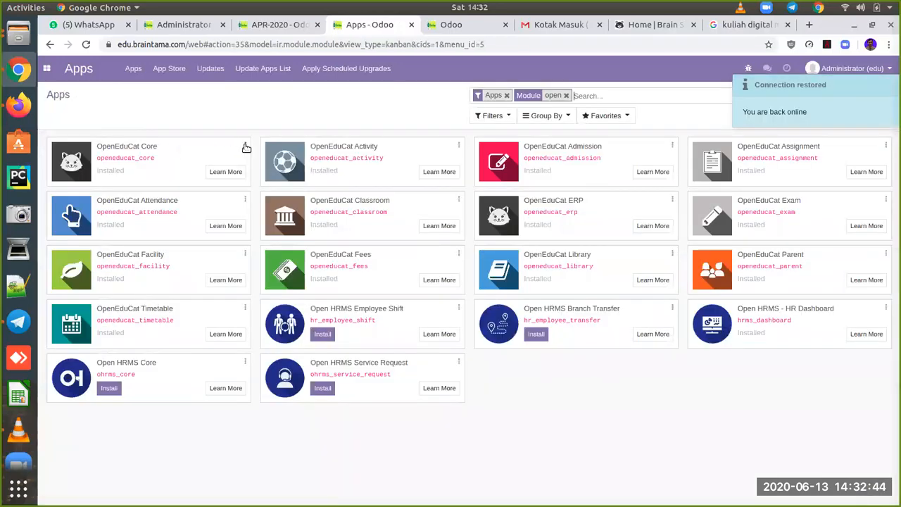
left_click(245, 146)
left_click(234, 162)
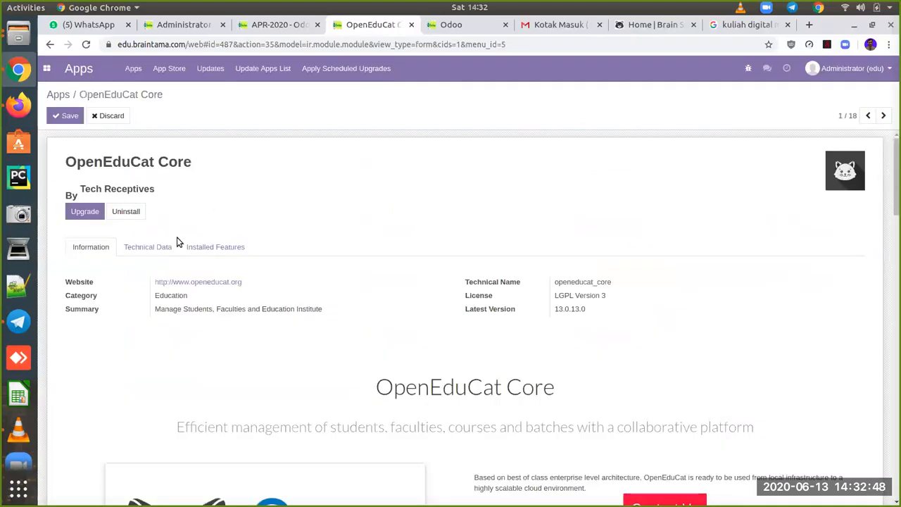
left_click(153, 252)
scroll(223, 329, "down", 3)
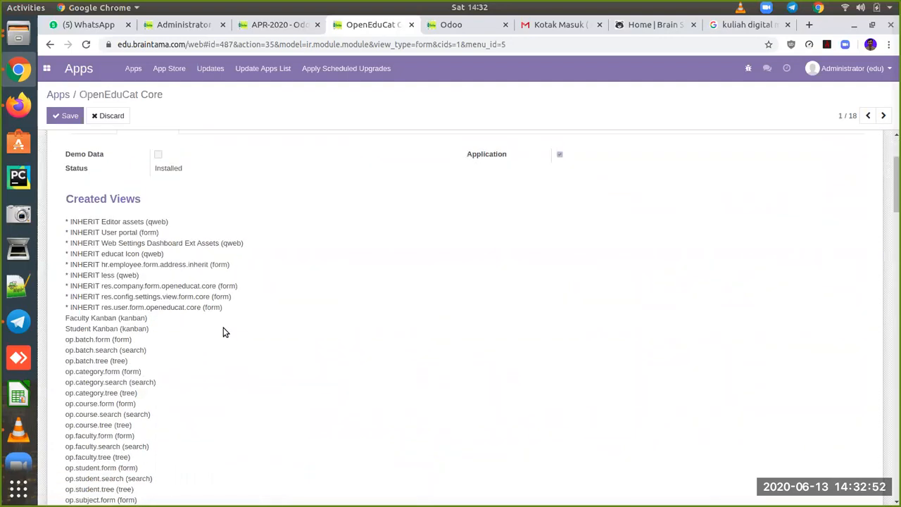
scroll(223, 328, "down", 3)
scroll(223, 328, "down", 1)
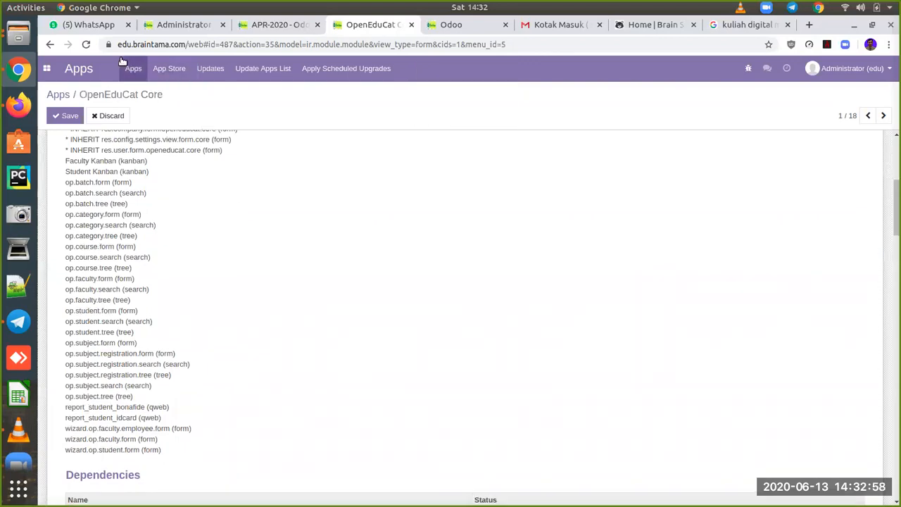
left_click(50, 68)
Step: Open the Website app, go to the Brain School homepage, and enter edit mode
left_click(267, 206)
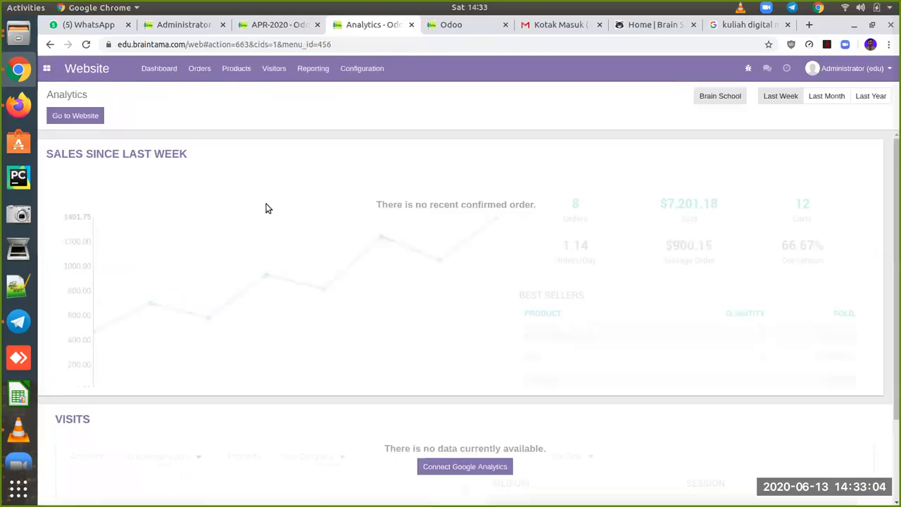
left_click(87, 117)
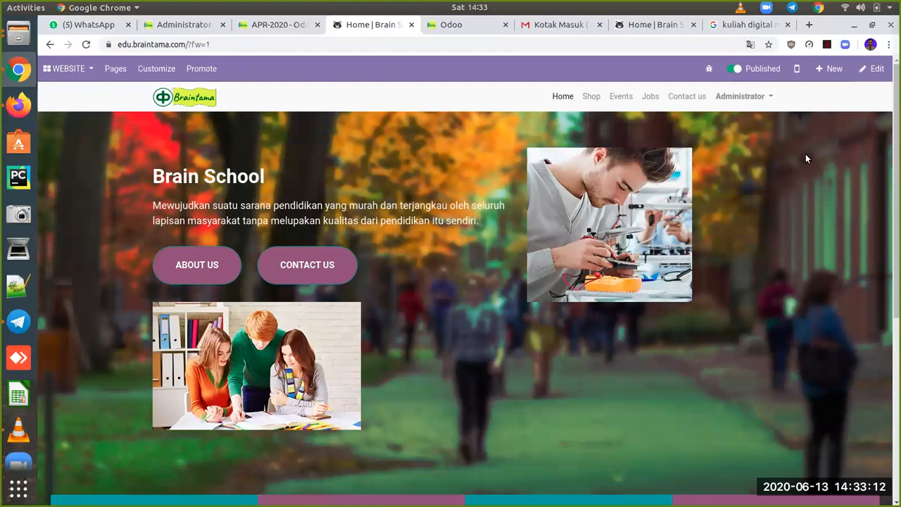
left_click(879, 70)
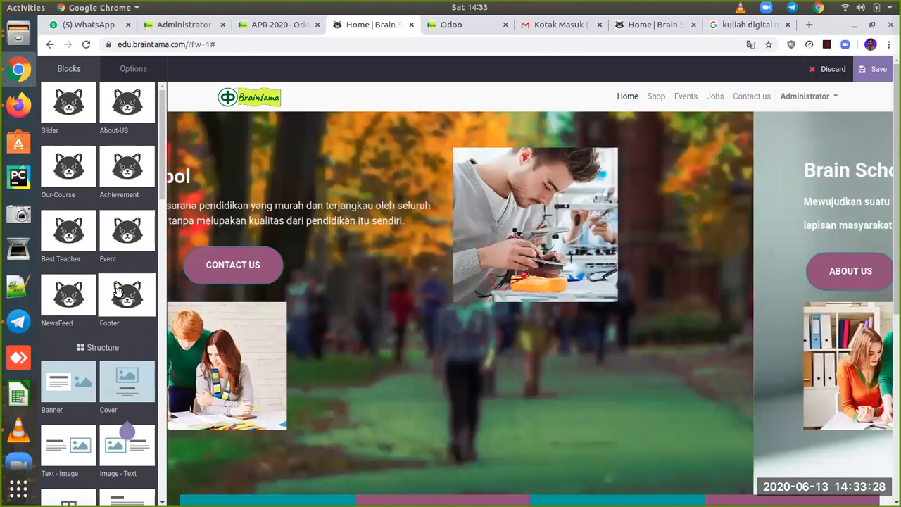
Step: Drop a Footer block near the page bottom and try the Events header link, staying in the editor
mouse_move(118, 292)
left_mouse_down()
mouse_move(129, 335)
mouse_move(255, 483)
mouse_move(230, 485)
mouse_move(199, 289)
mouse_move(224, 447)
mouse_move(131, 303)
left_mouse_up()
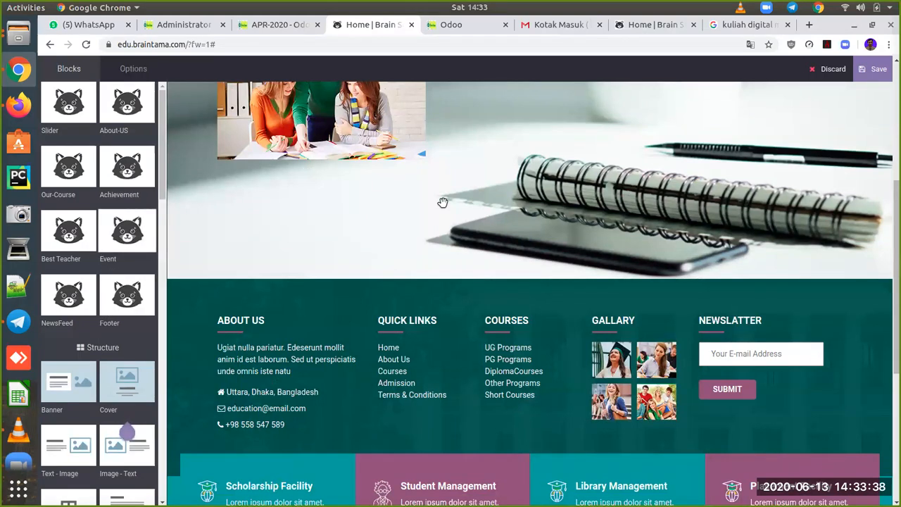
scroll(440, 204, "up", 4)
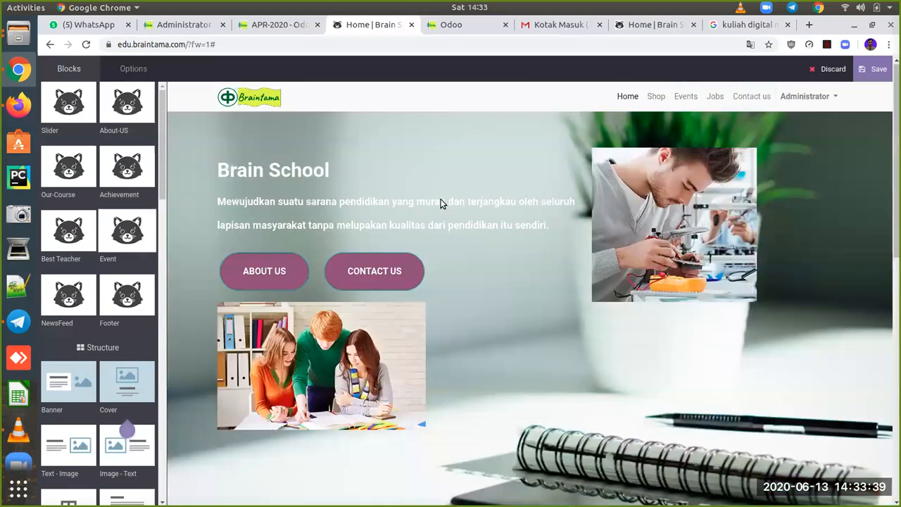
left_click(683, 99)
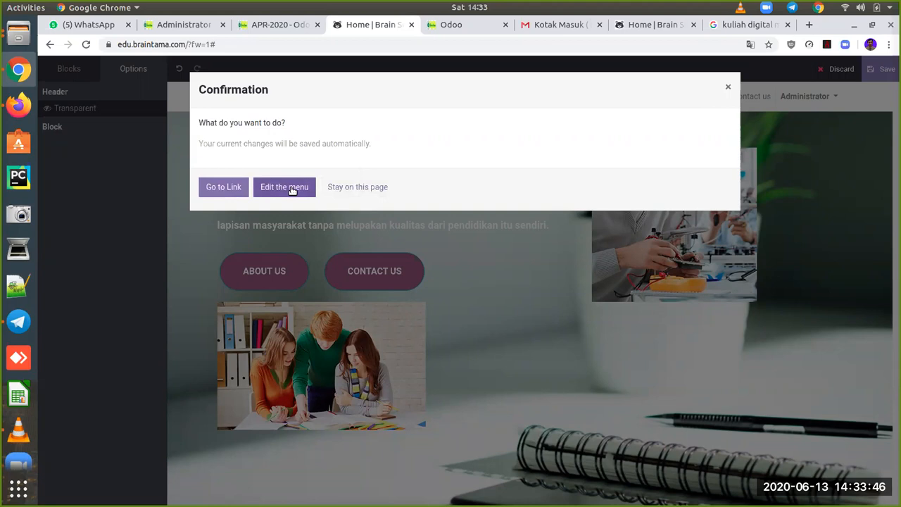
left_click(357, 189)
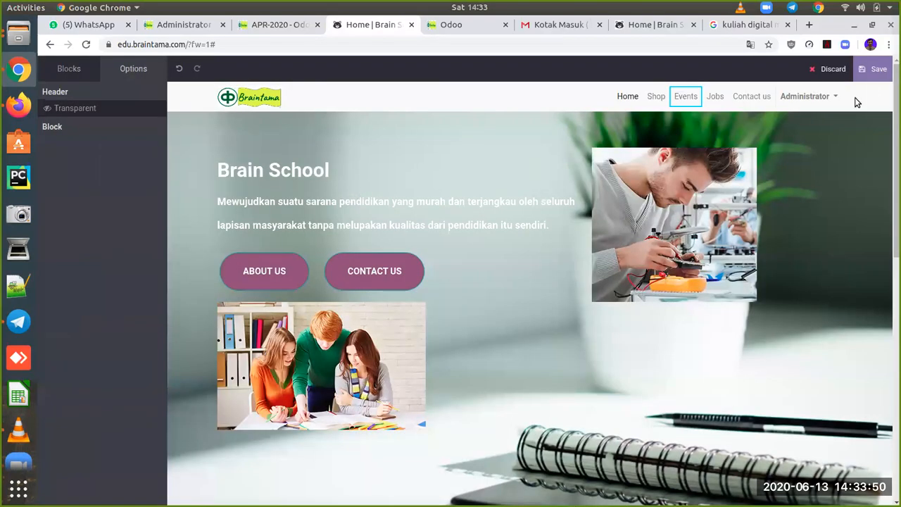
Step: Discard the unsaved homepage edits and open the Events page, which shows no events
left_click(824, 75)
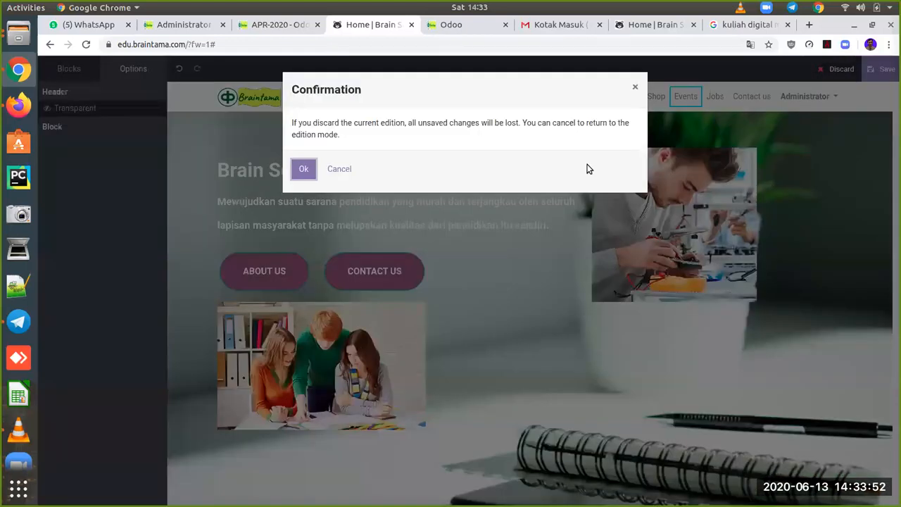
left_click(304, 170)
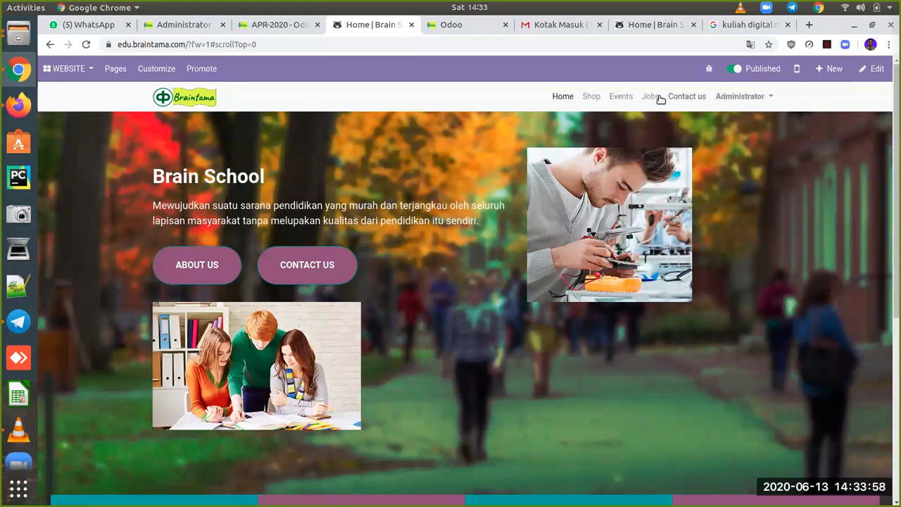
left_click(622, 96)
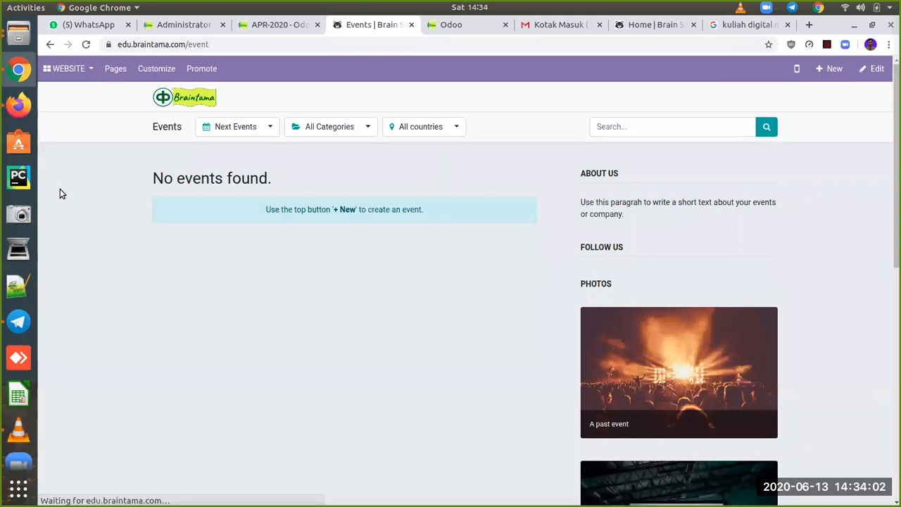
Step: Edit the Events page, drop the Event block with three sample events at the top, and save
left_click(877, 70)
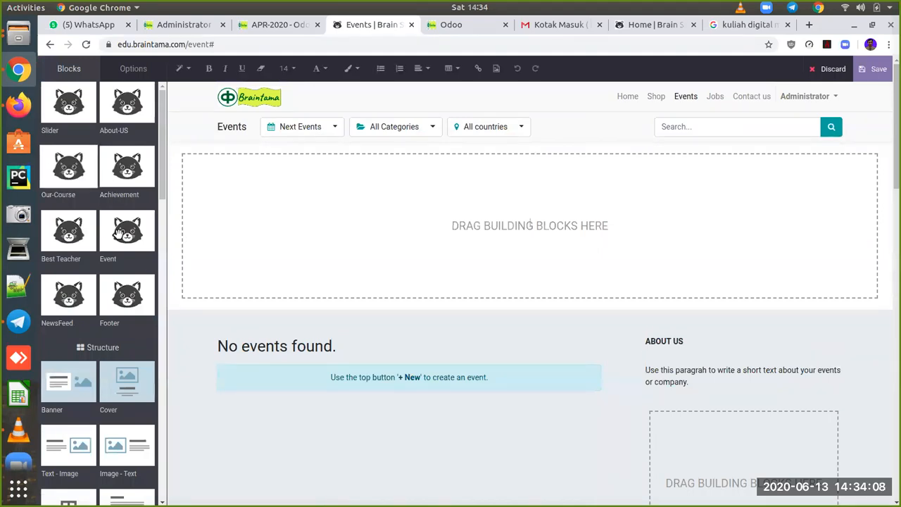
left_click_drag(119, 234, 223, 221)
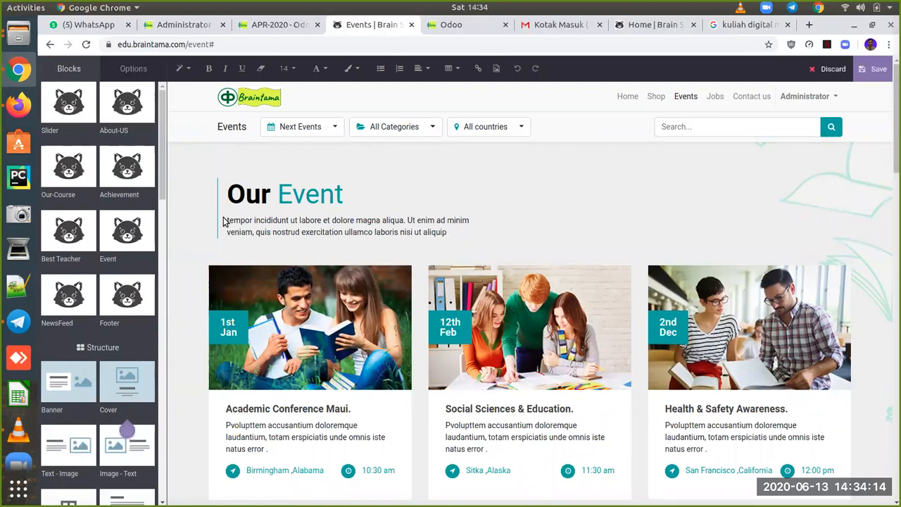
left_click(877, 68)
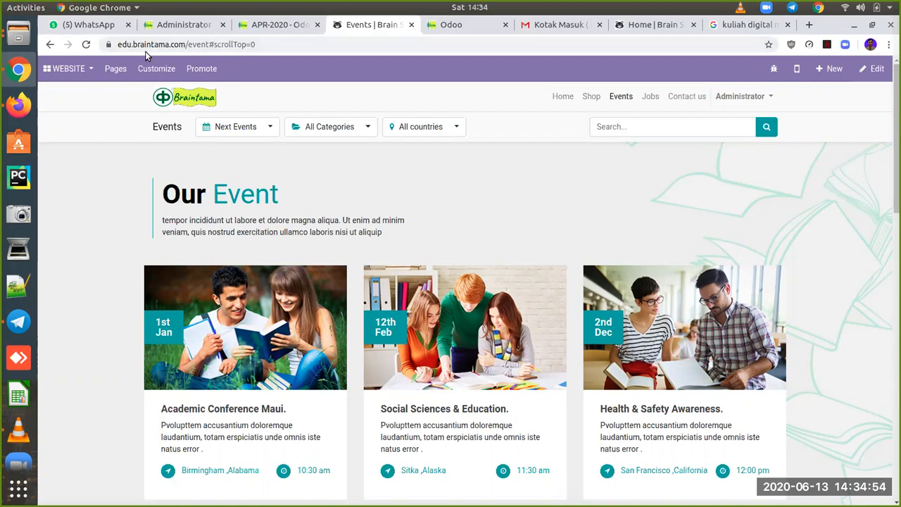
Step: In Firefox, log out of the administrator account
left_click(17, 107)
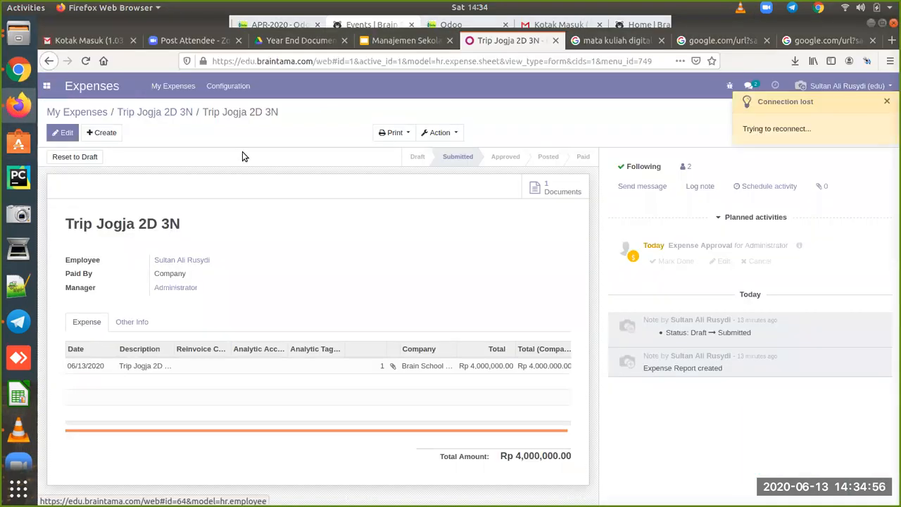
left_click(888, 84)
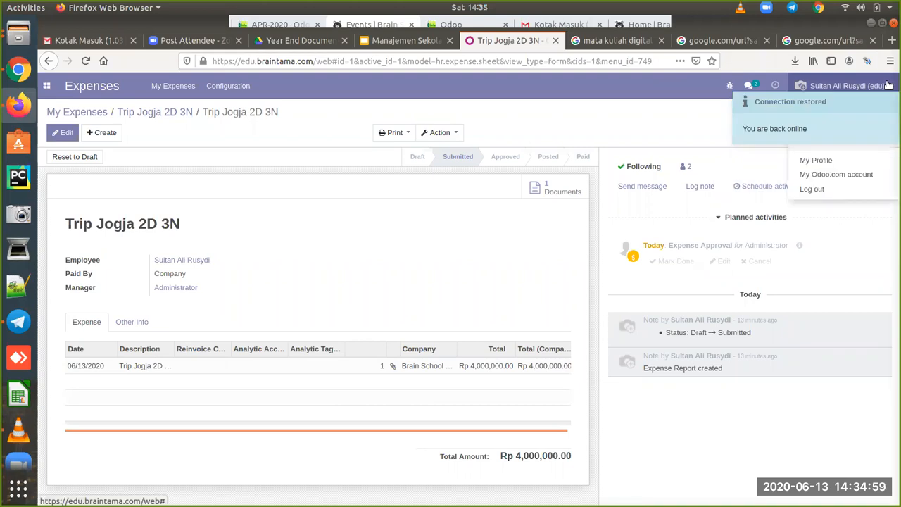
left_click(824, 190)
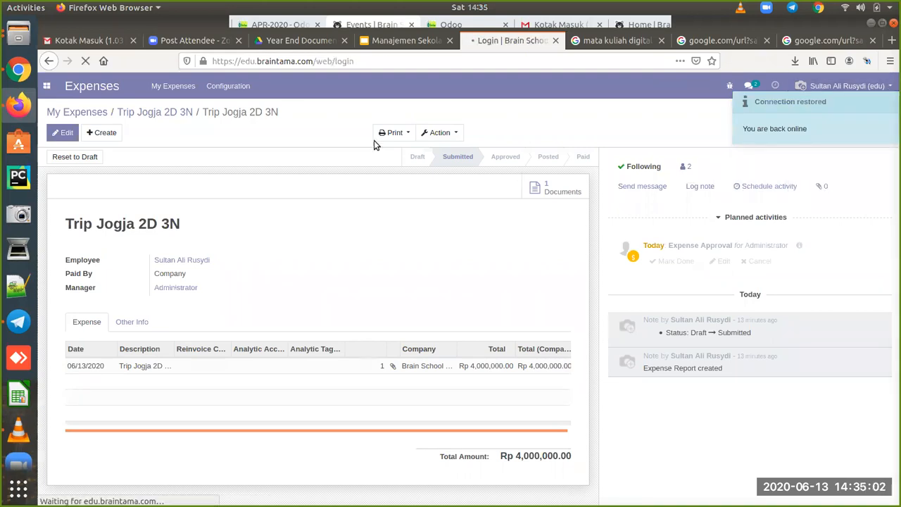
Step: Sign in to the portal with the saved student account login
left_click(429, 158)
type("si")
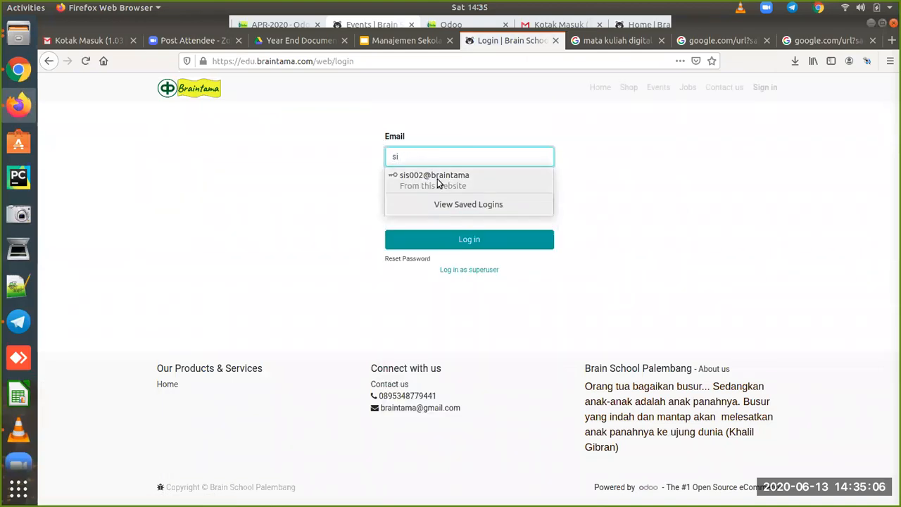
left_click(436, 177)
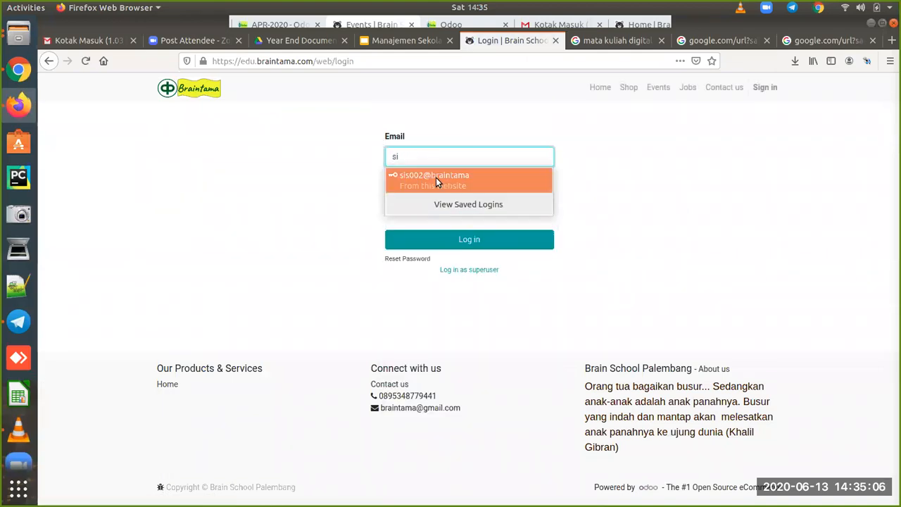
left_click(455, 238)
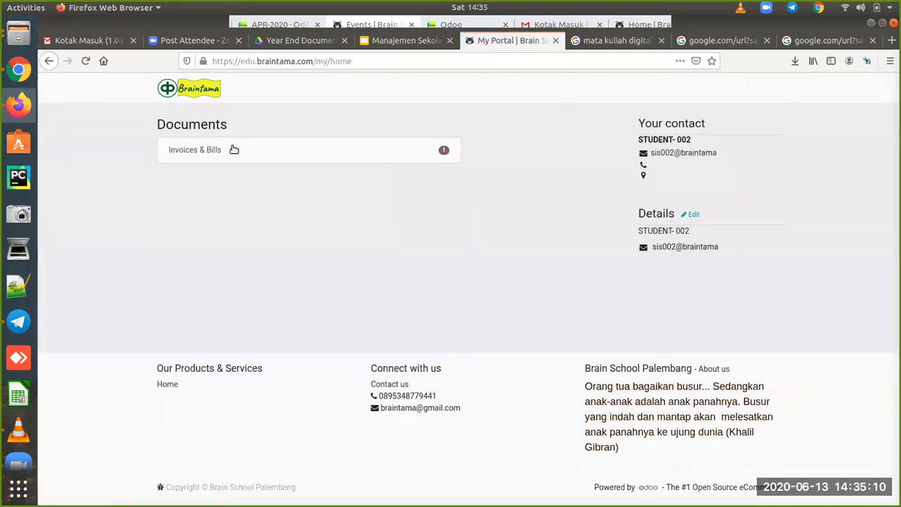
Step: Open invoice MISC/2020/0001 (Rp 250,000.00) from the portal's Invoices & Bills list and scroll through it
left_click(212, 161)
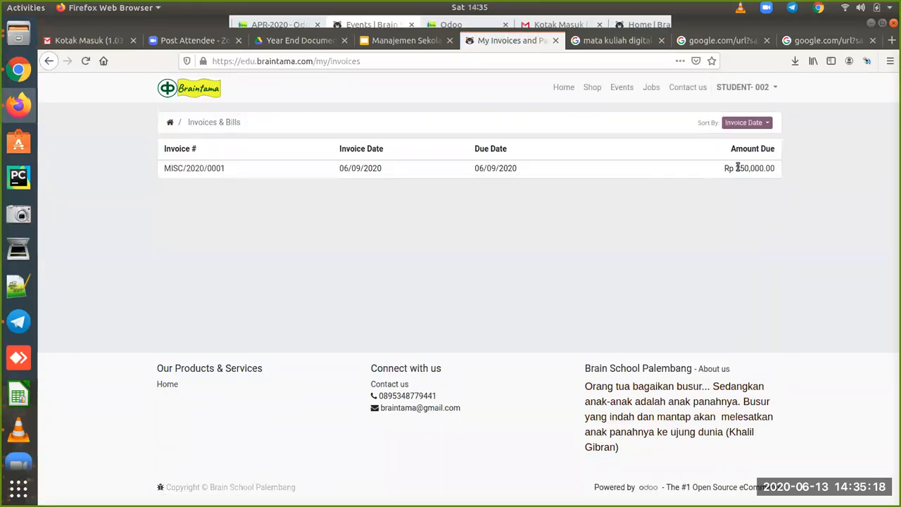
left_click(219, 170)
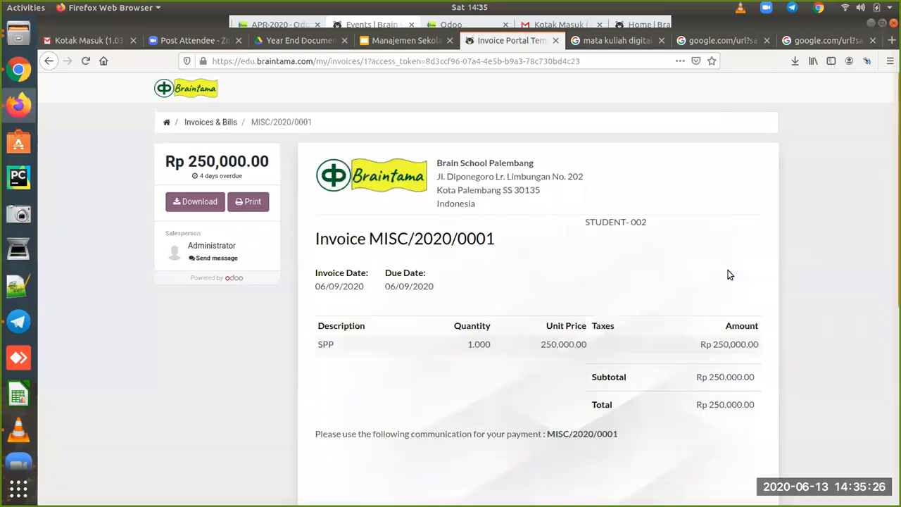
scroll(730, 275, "down", 5)
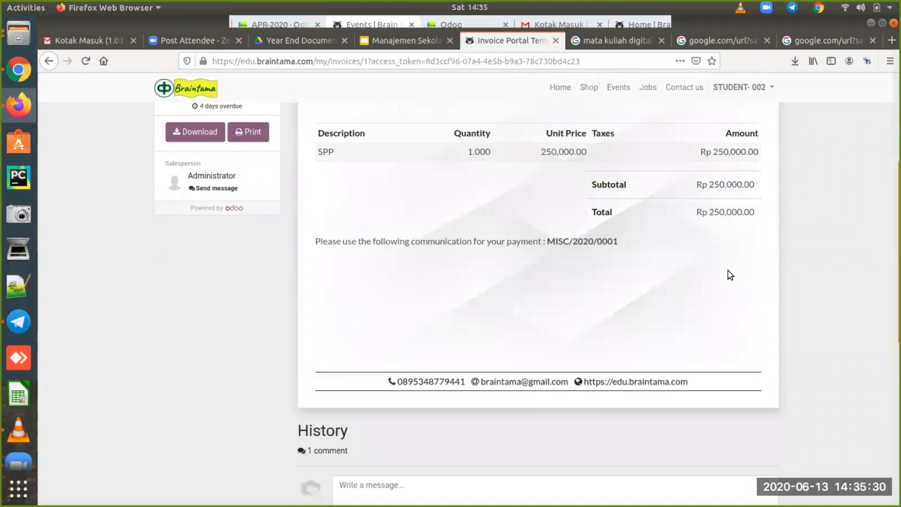
scroll(730, 275, "up", 2)
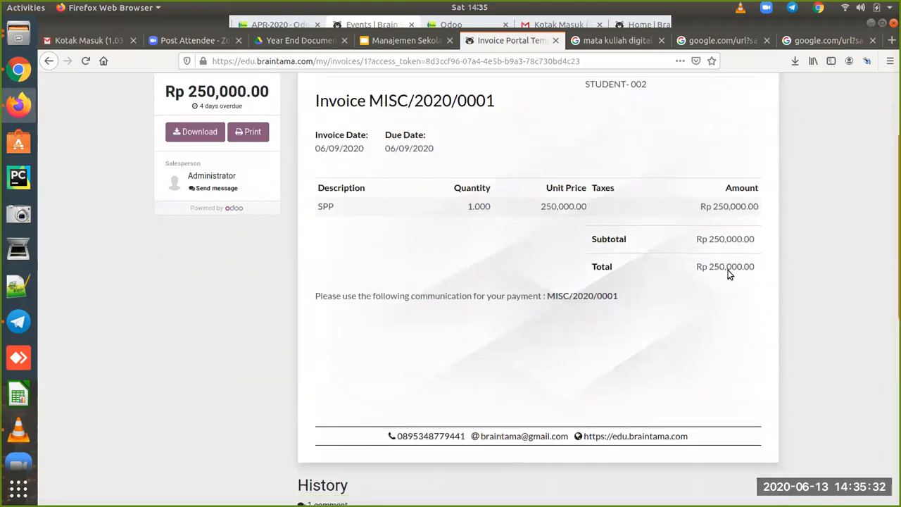
scroll(730, 275, "down", 2)
scroll(728, 274, "down", 3)
Step: Post the comment 'Saya belum bisa membayar utk bulan ini' on the invoice
left_click(581, 374)
type("Saya")
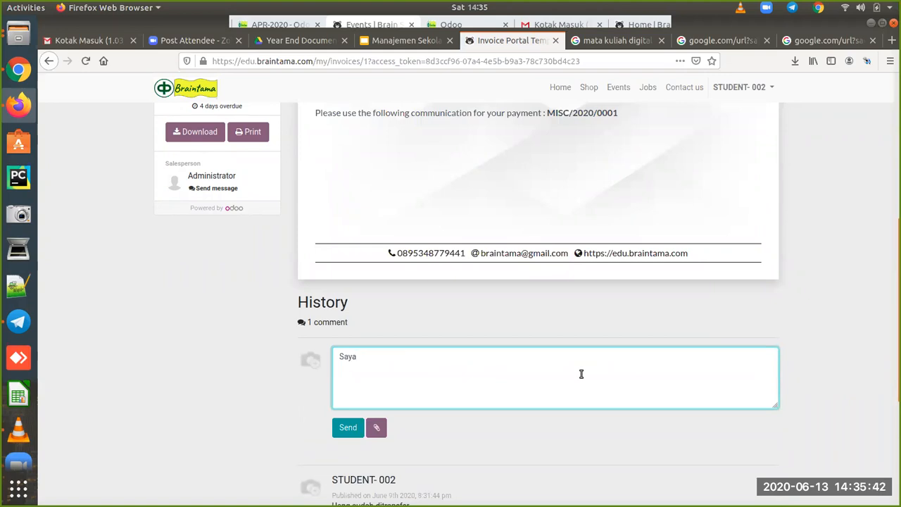
type("belum bisa membayar utk bulan ini")
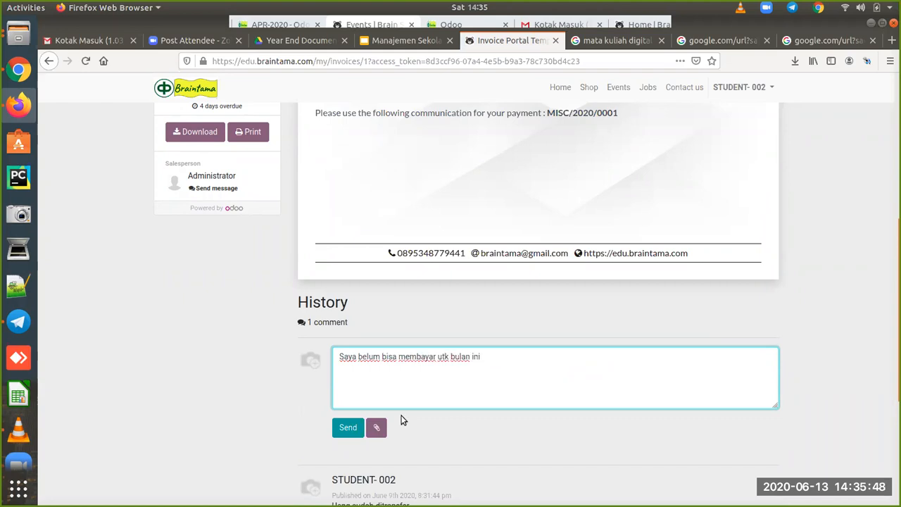
left_click(349, 429)
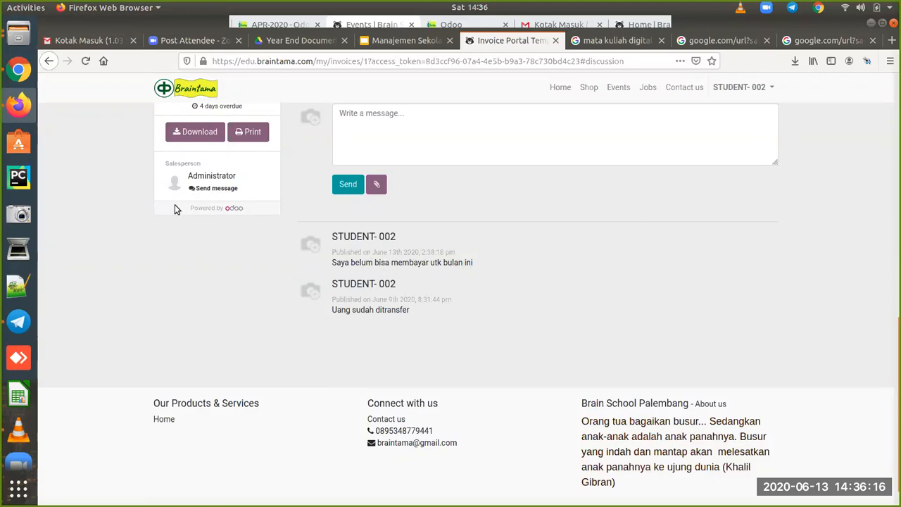
Step: In Chrome, open the Accounting app from the apps menu
left_click(23, 79)
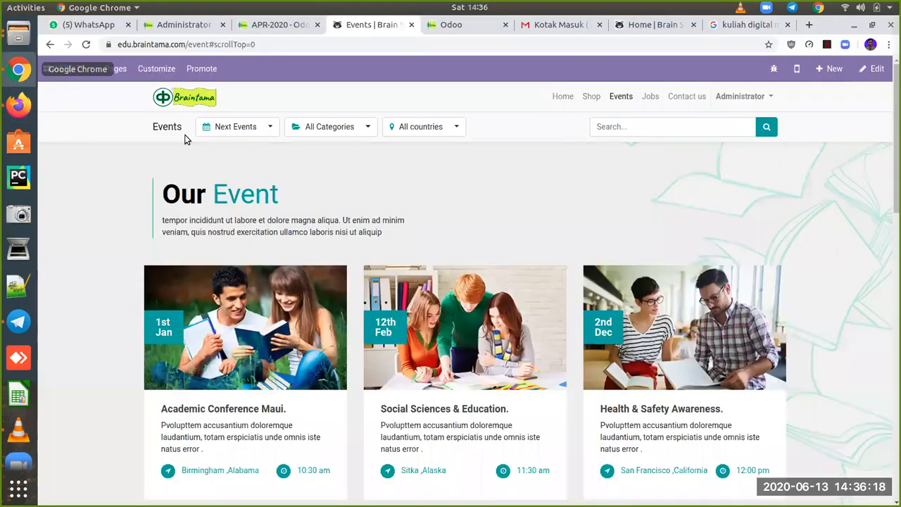
left_click(81, 68)
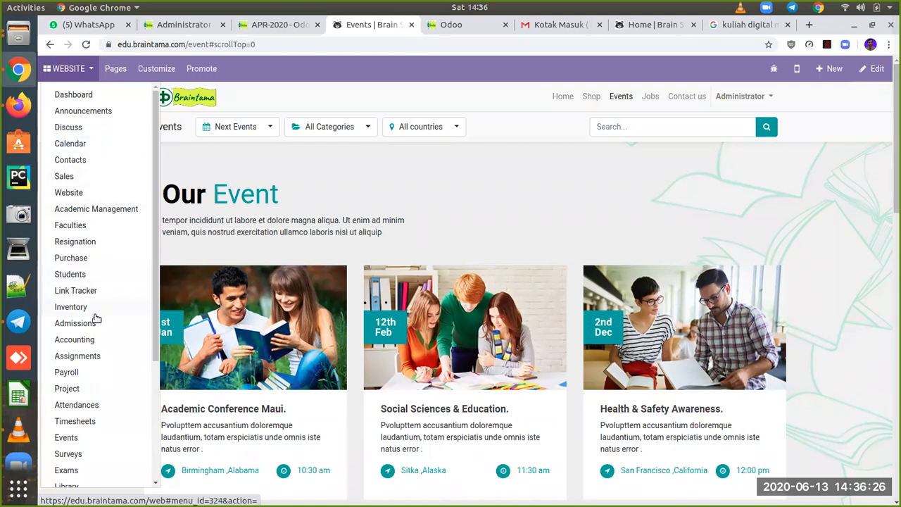
left_click(75, 339)
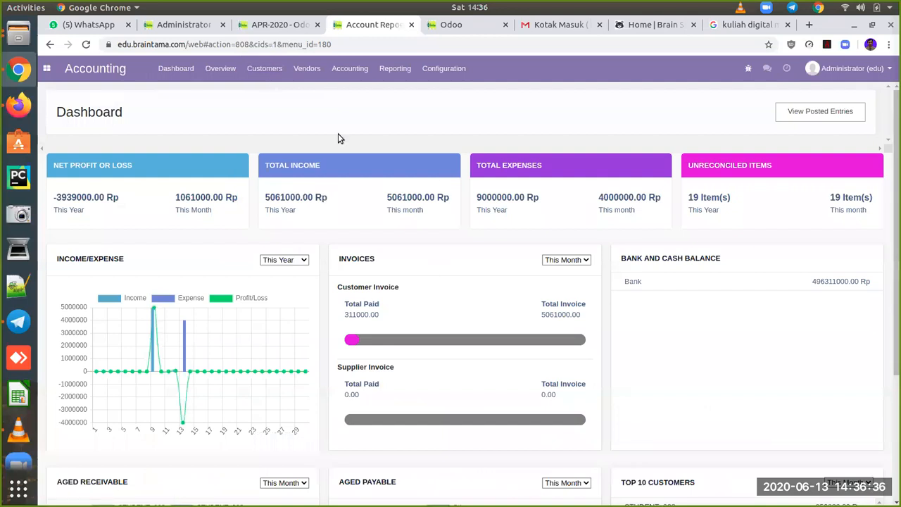
Step: Open invoice MISC/2020/0001 from the Customers > Invoices list
left_click(264, 72)
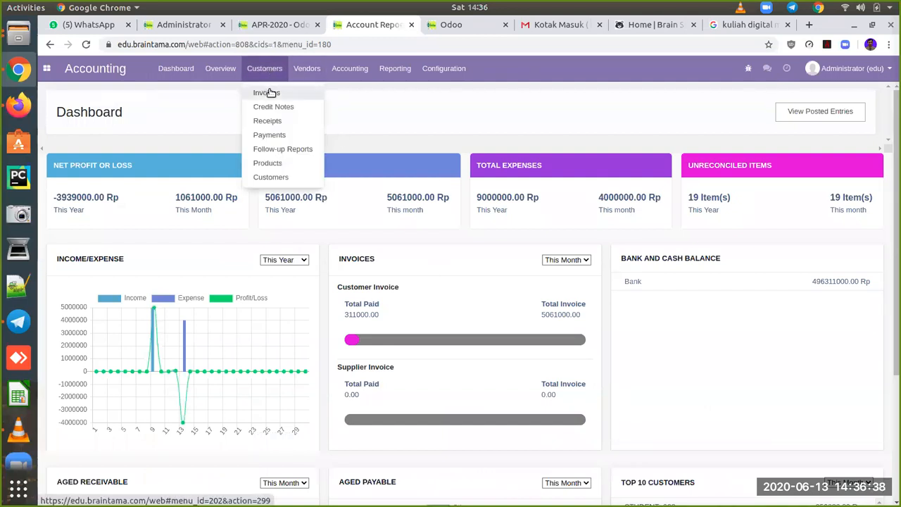
left_click(274, 94)
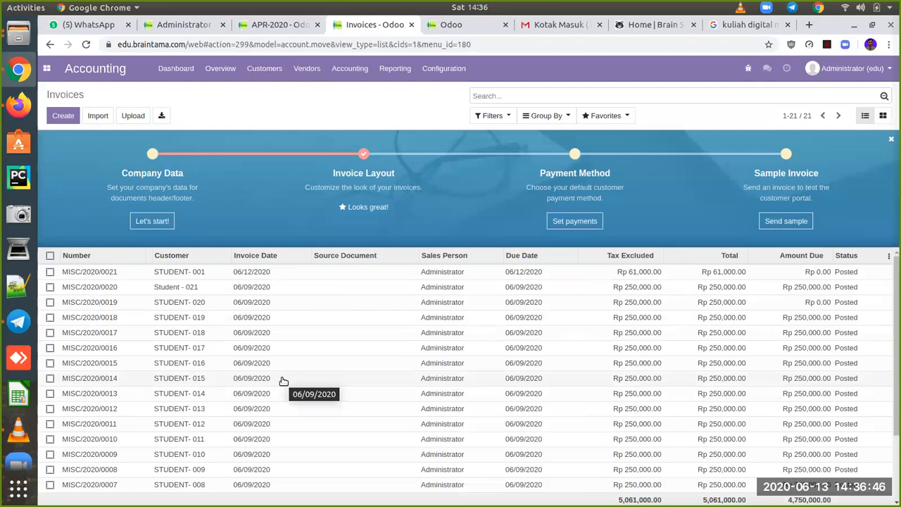
scroll(449, 372, "down", 3)
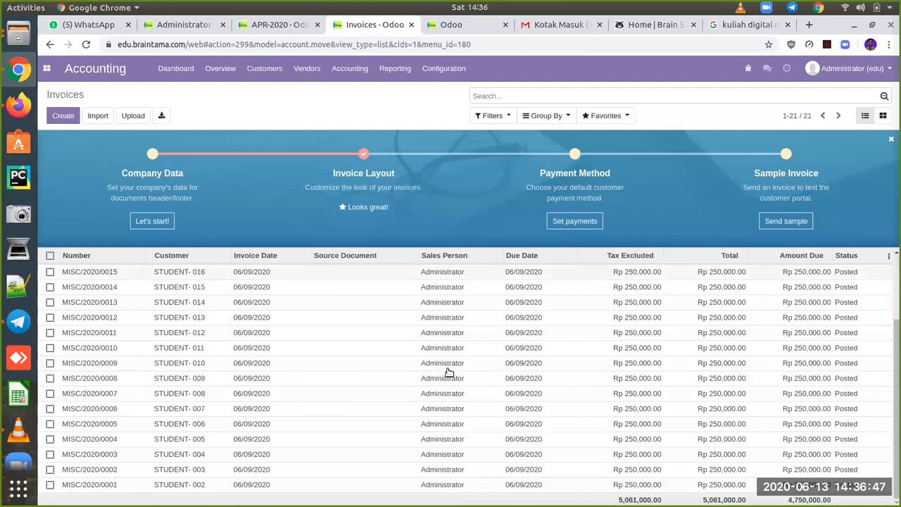
left_click(272, 486)
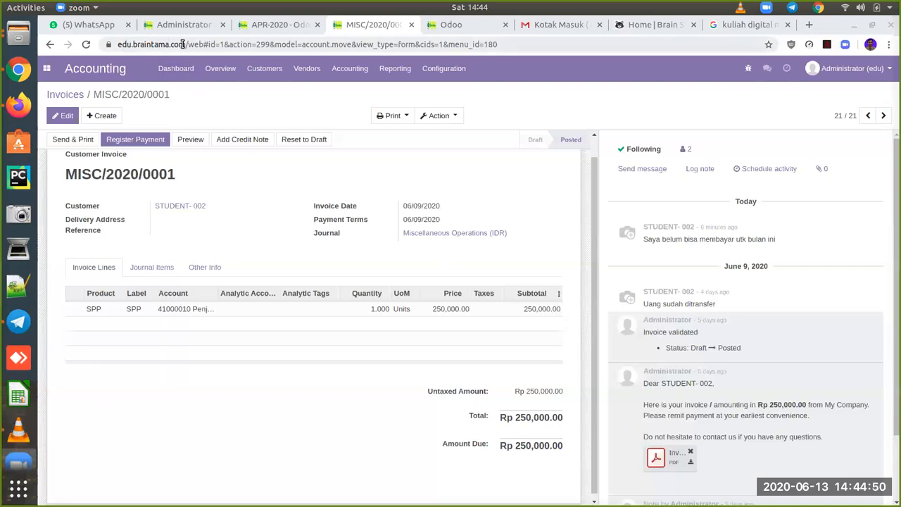
left_click_drag(183, 44, 99, 48)
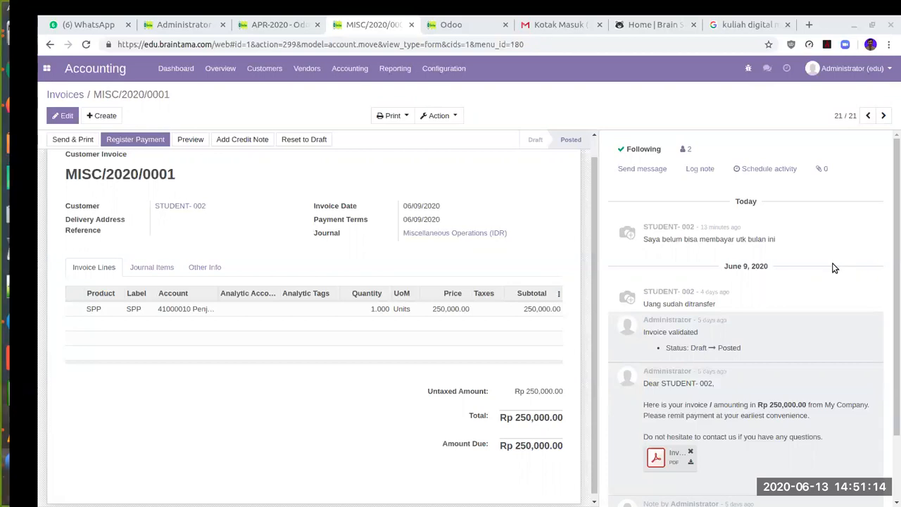
left_click(879, 27)
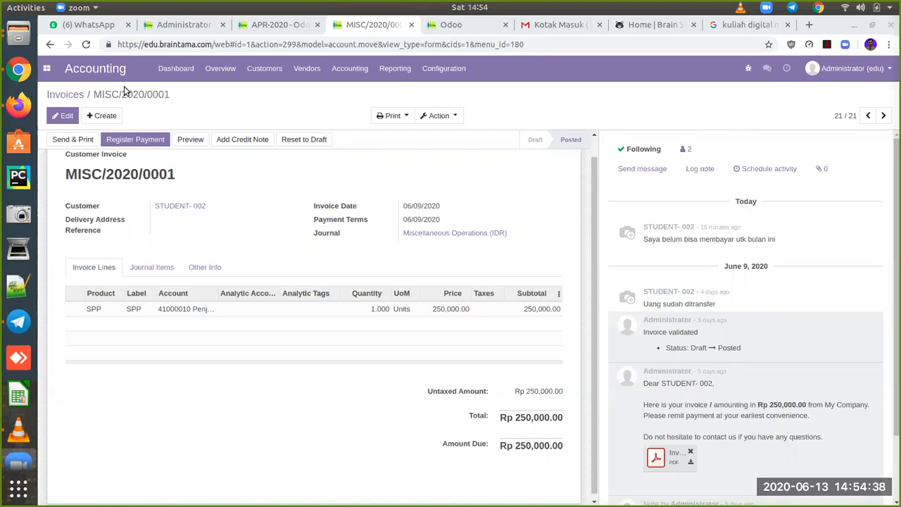
Step: Open the Lulus record in the Assignments app and view its allocated student's profile
left_click(47, 68)
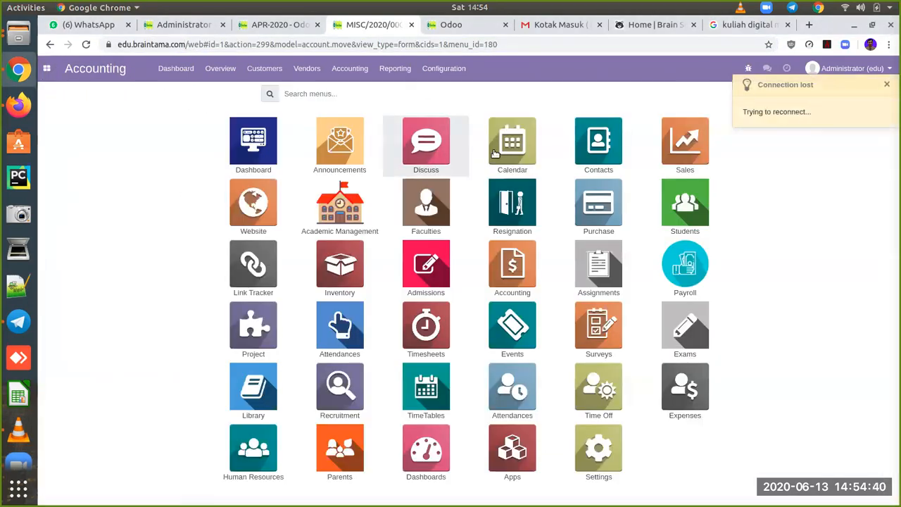
left_click(585, 274)
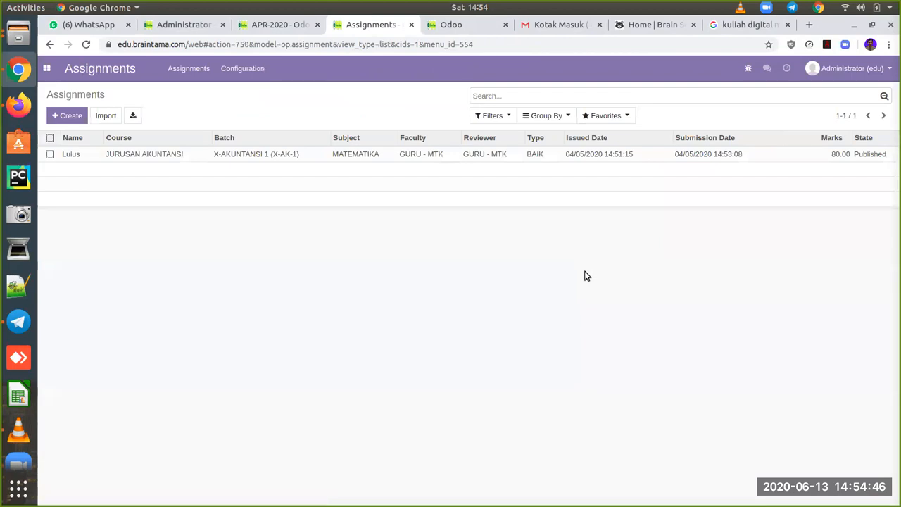
left_click(159, 153)
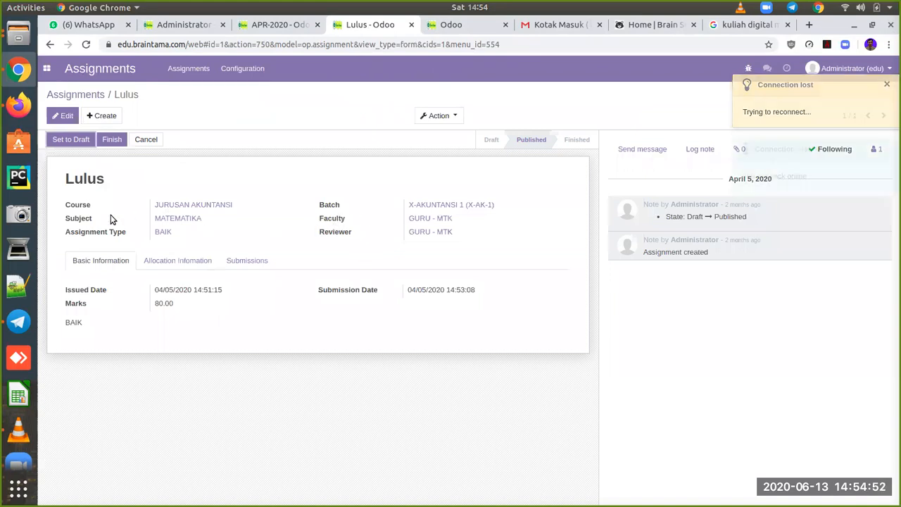
left_click(186, 265)
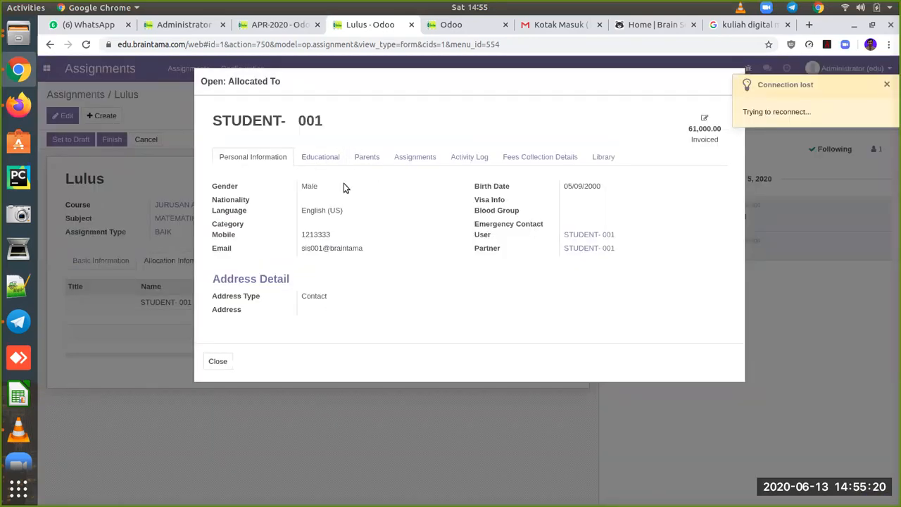
Step: Check the student's Assignments tab, close the profile, and return to the Assignments list
left_click(428, 158)
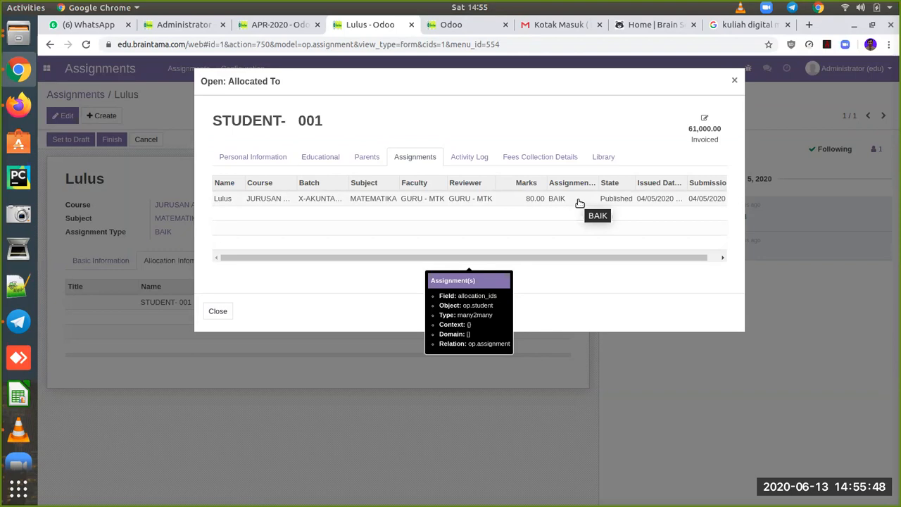
left_click(736, 81)
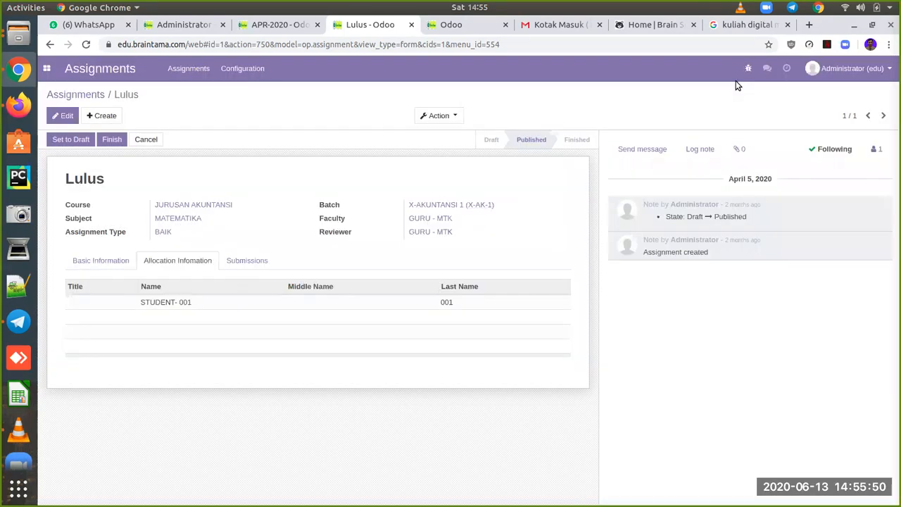
left_click(93, 99)
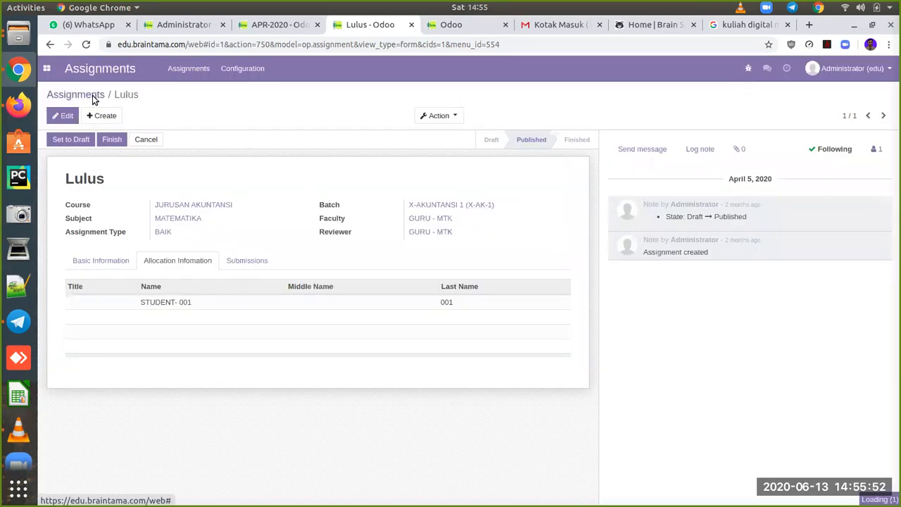